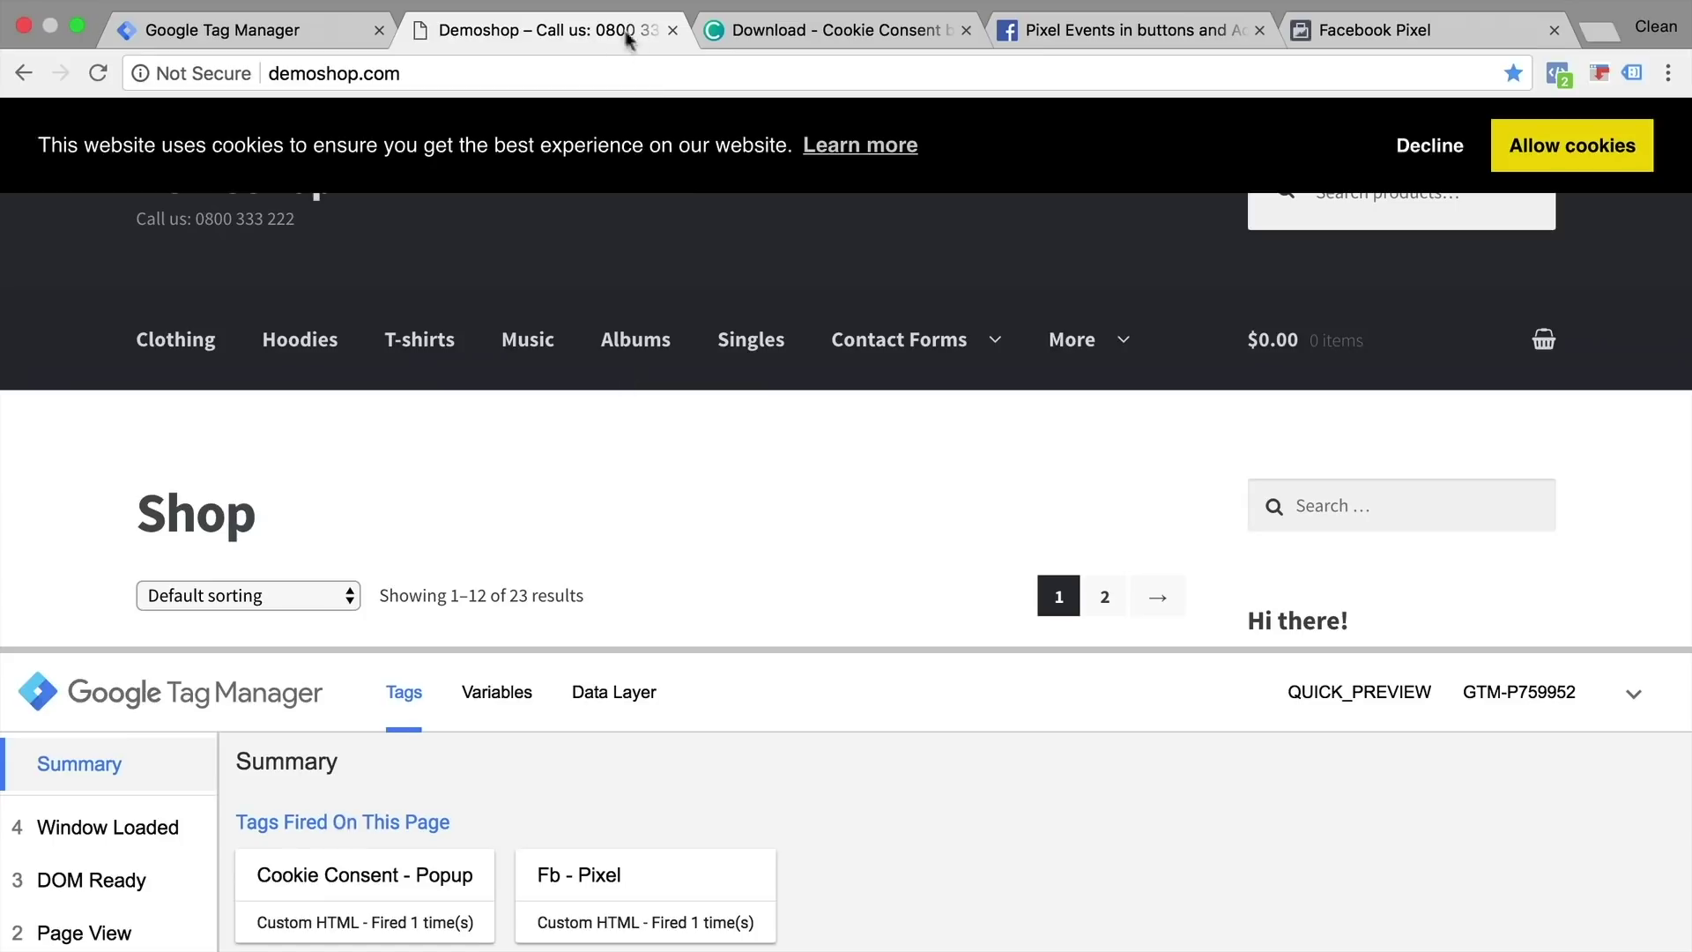
- Review the Cookie Consent download page, and open the Cookie Consent - Popup tag in Google Tag Manager to view its HTML
click(802, 46)
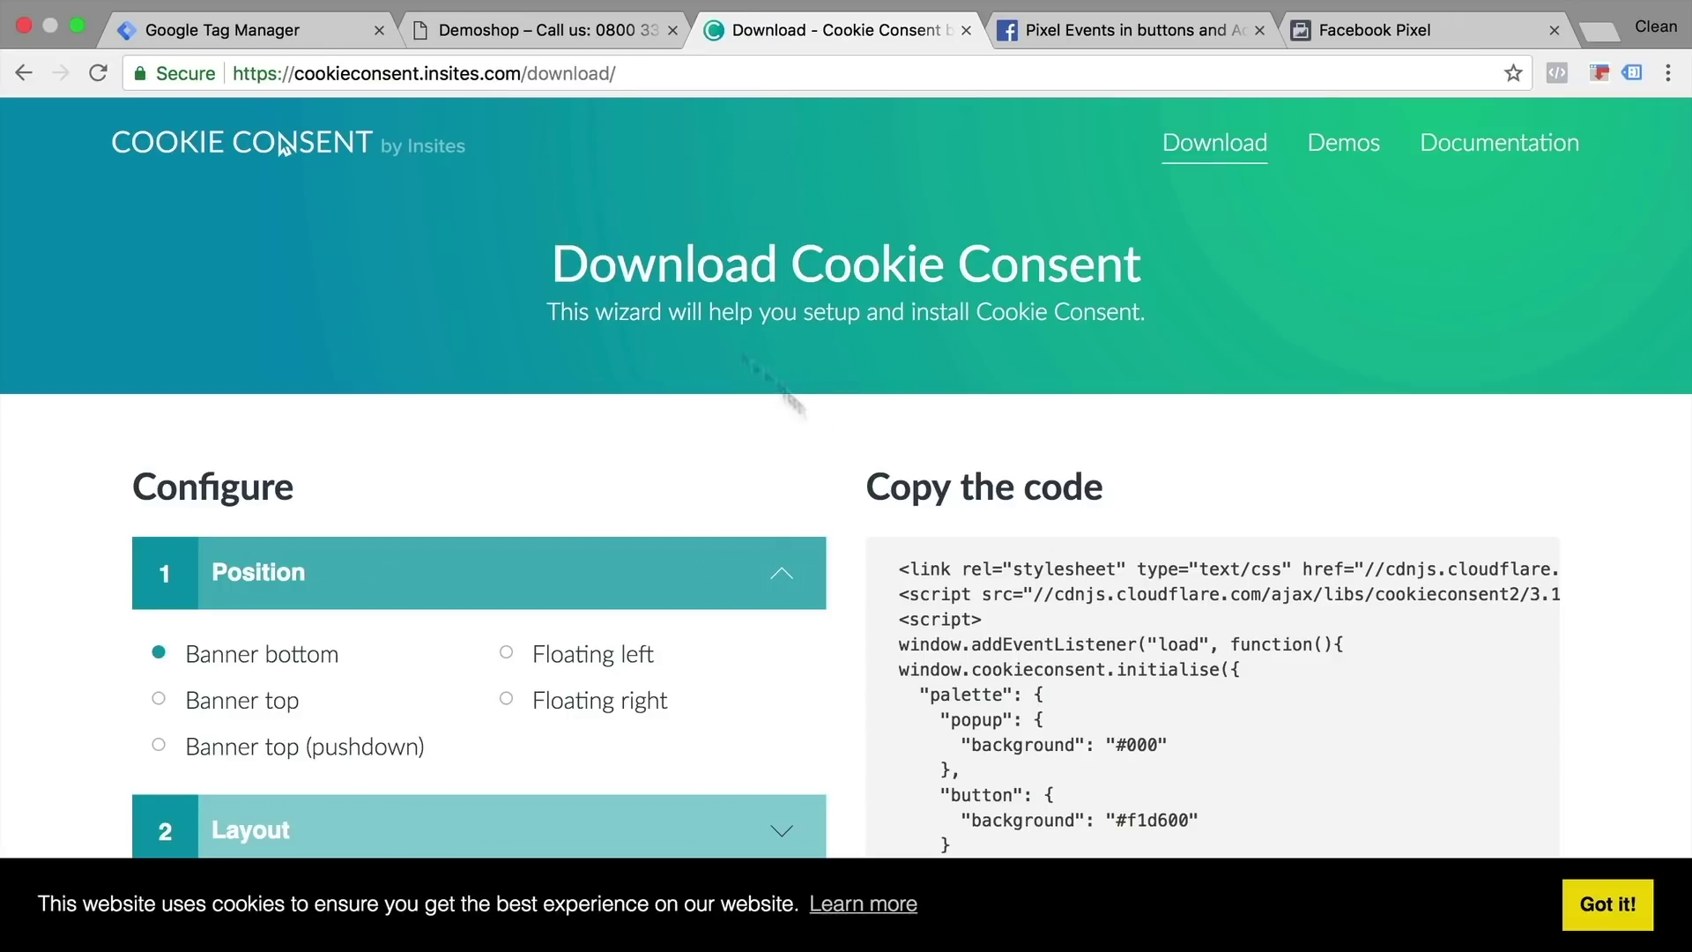
click(291, 29)
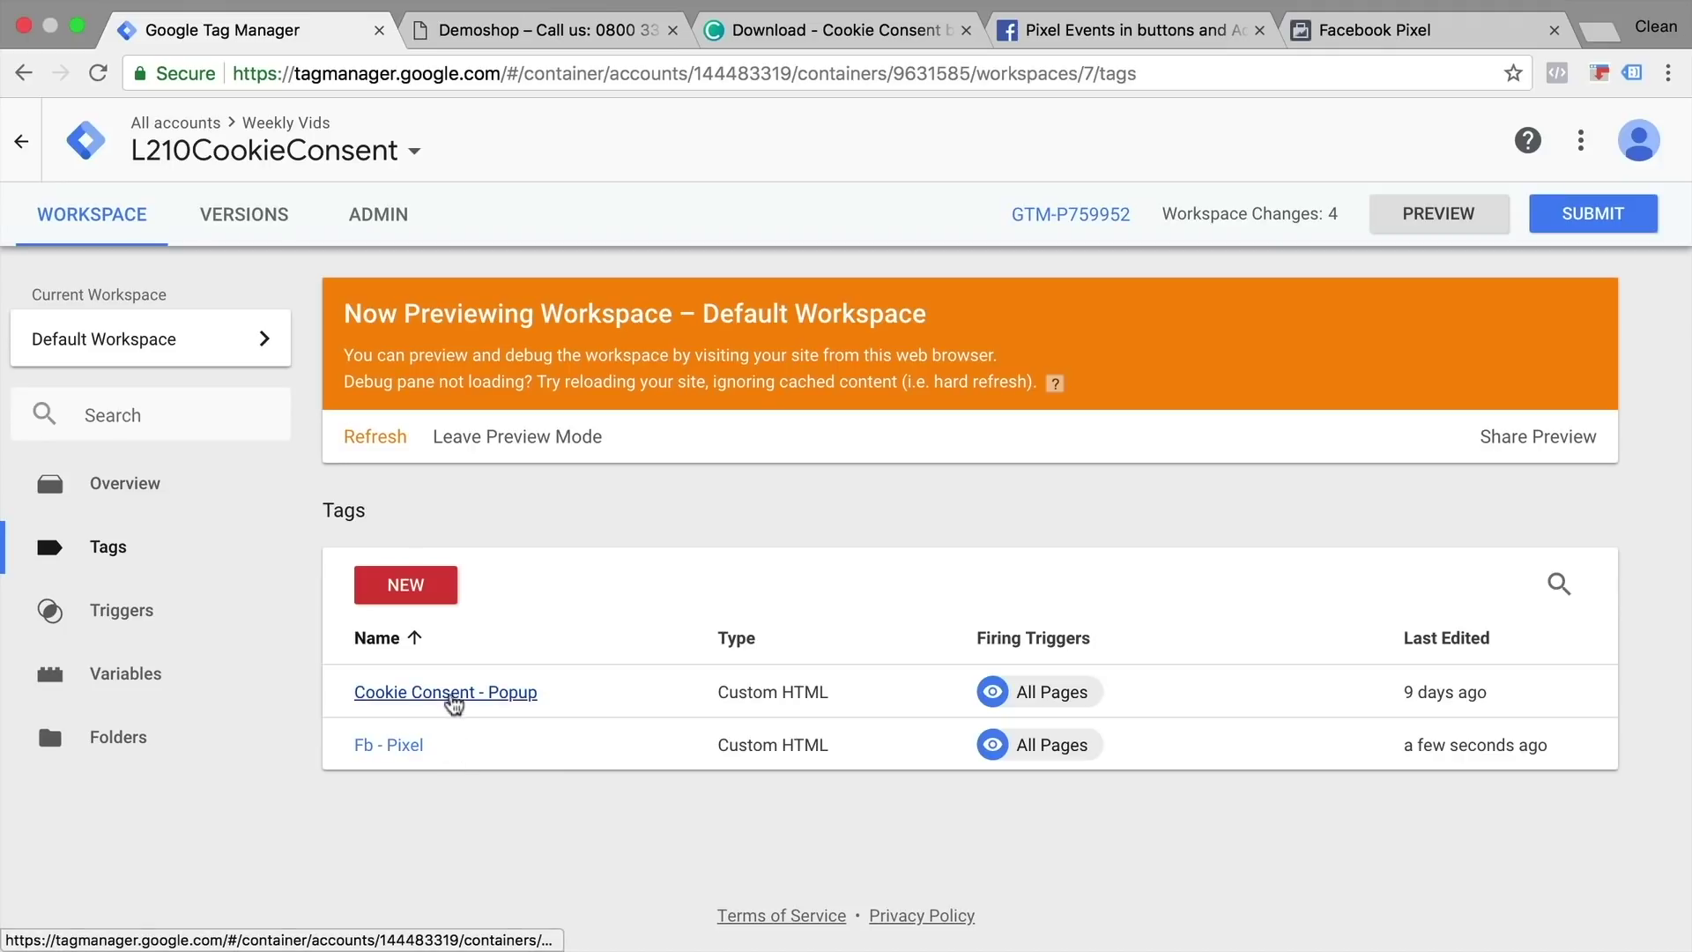
click(451, 694)
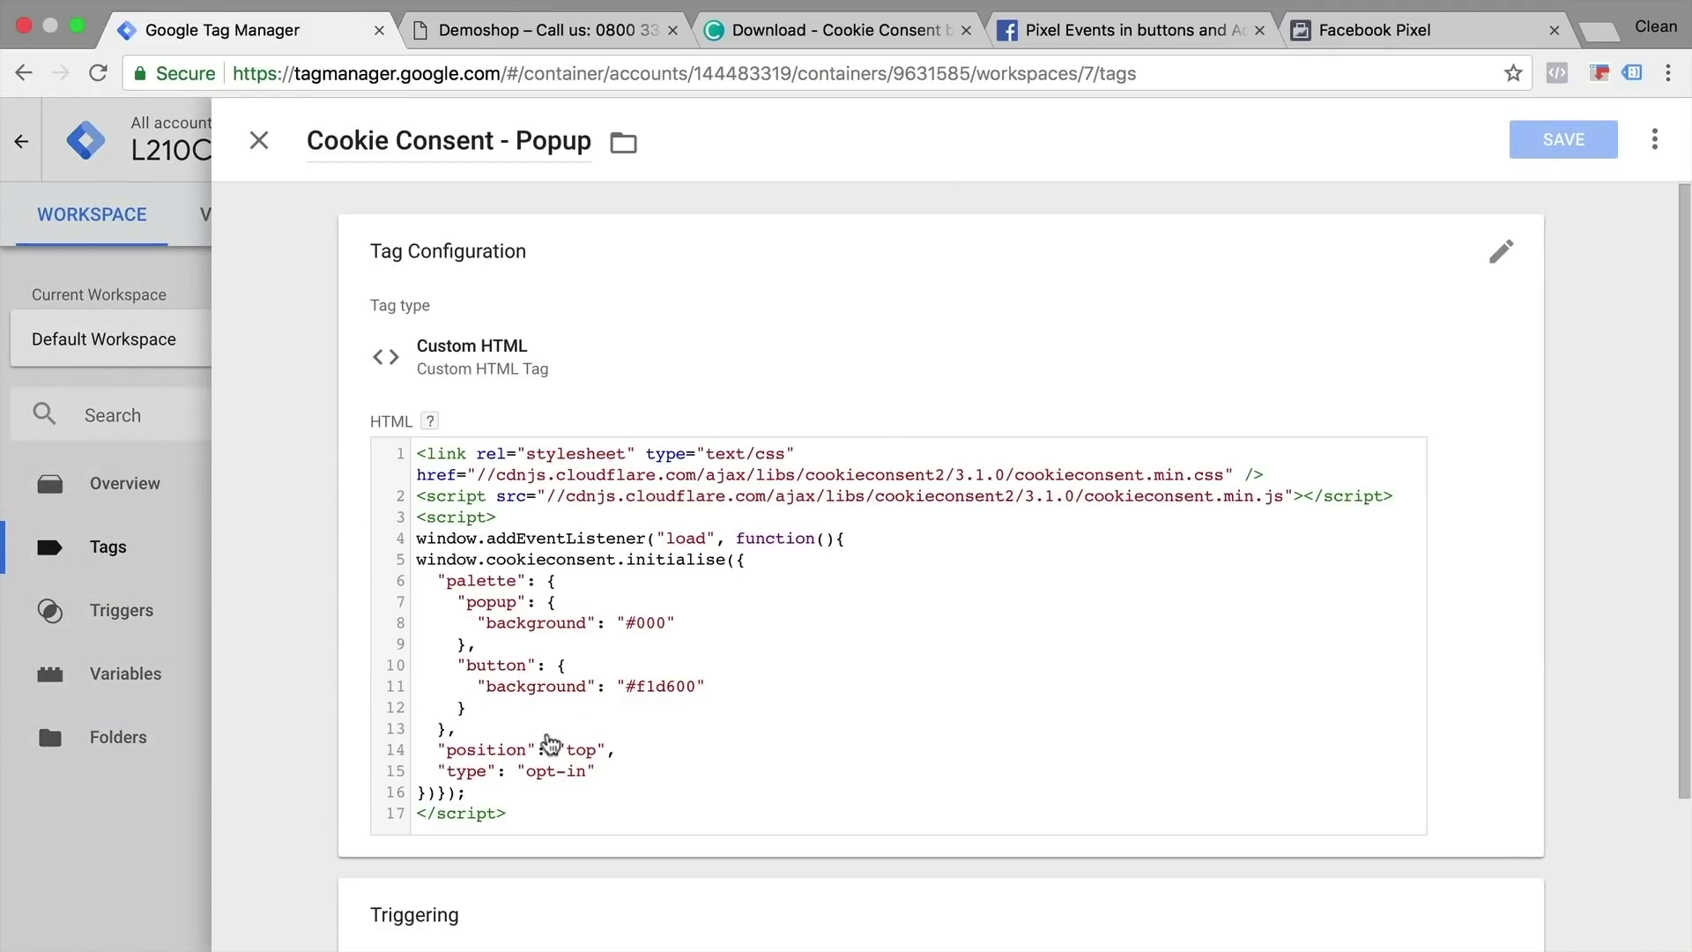
- Return to the Demoshop site, allow cookies in the consent banner, and open the T-shirts category
click(578, 29)
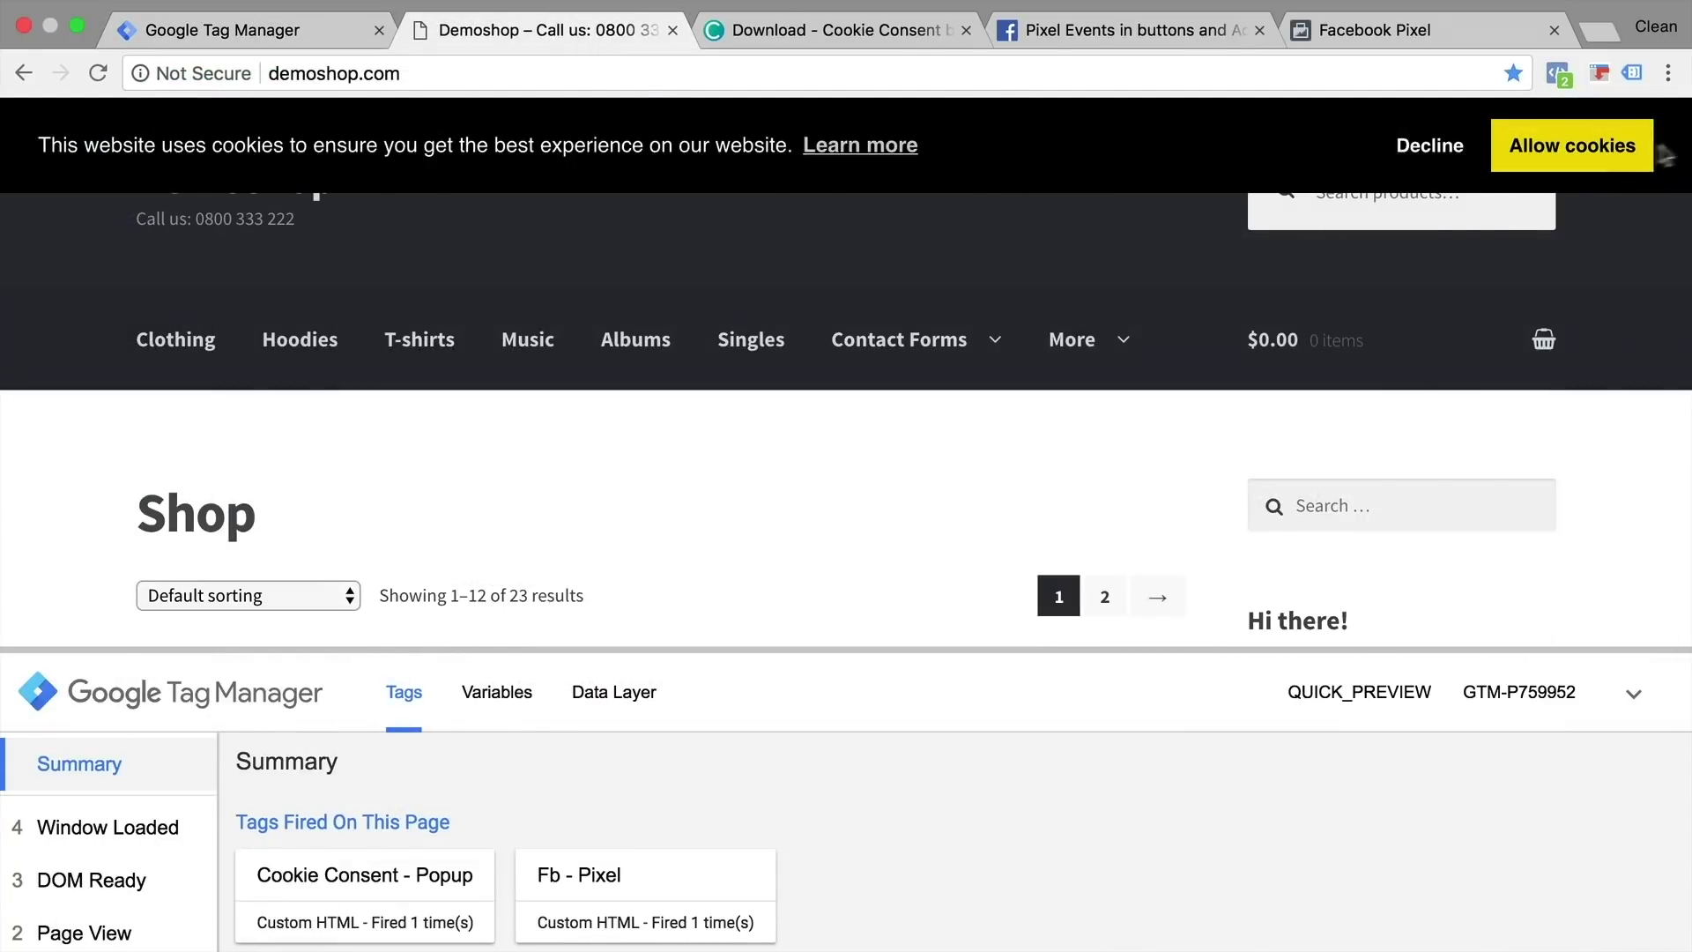
click(1621, 154)
click(431, 334)
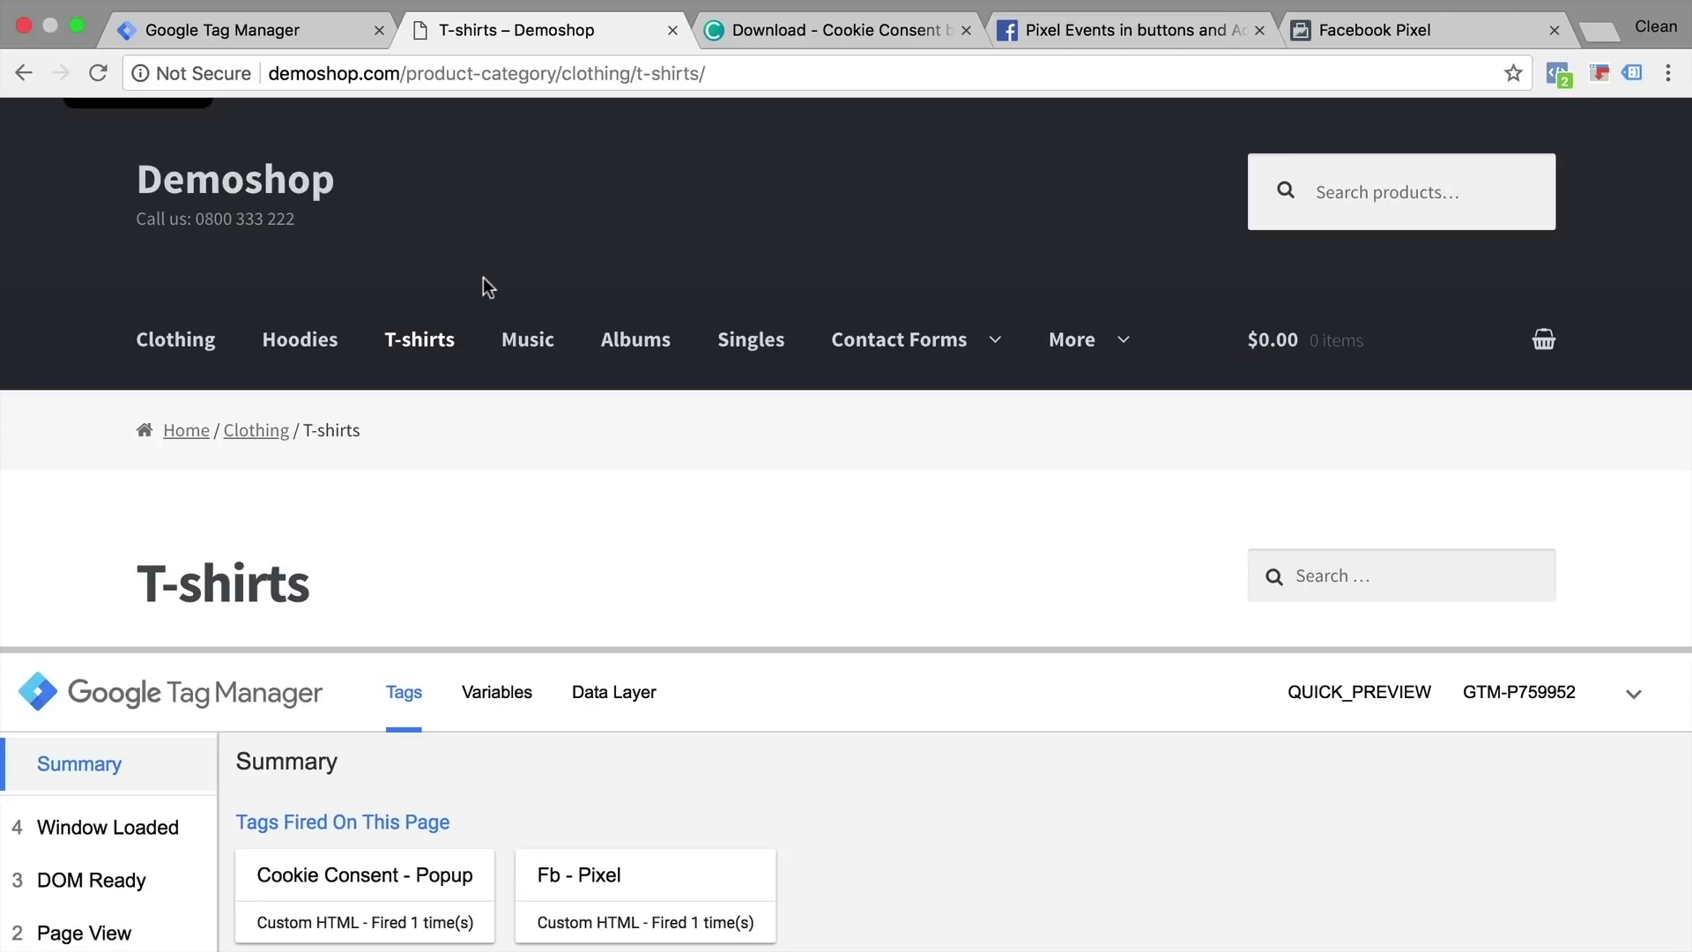
- Open the browser's developer tools on the T-shirts page and inspect the cookies stored for demoshop.com
click(1667, 73)
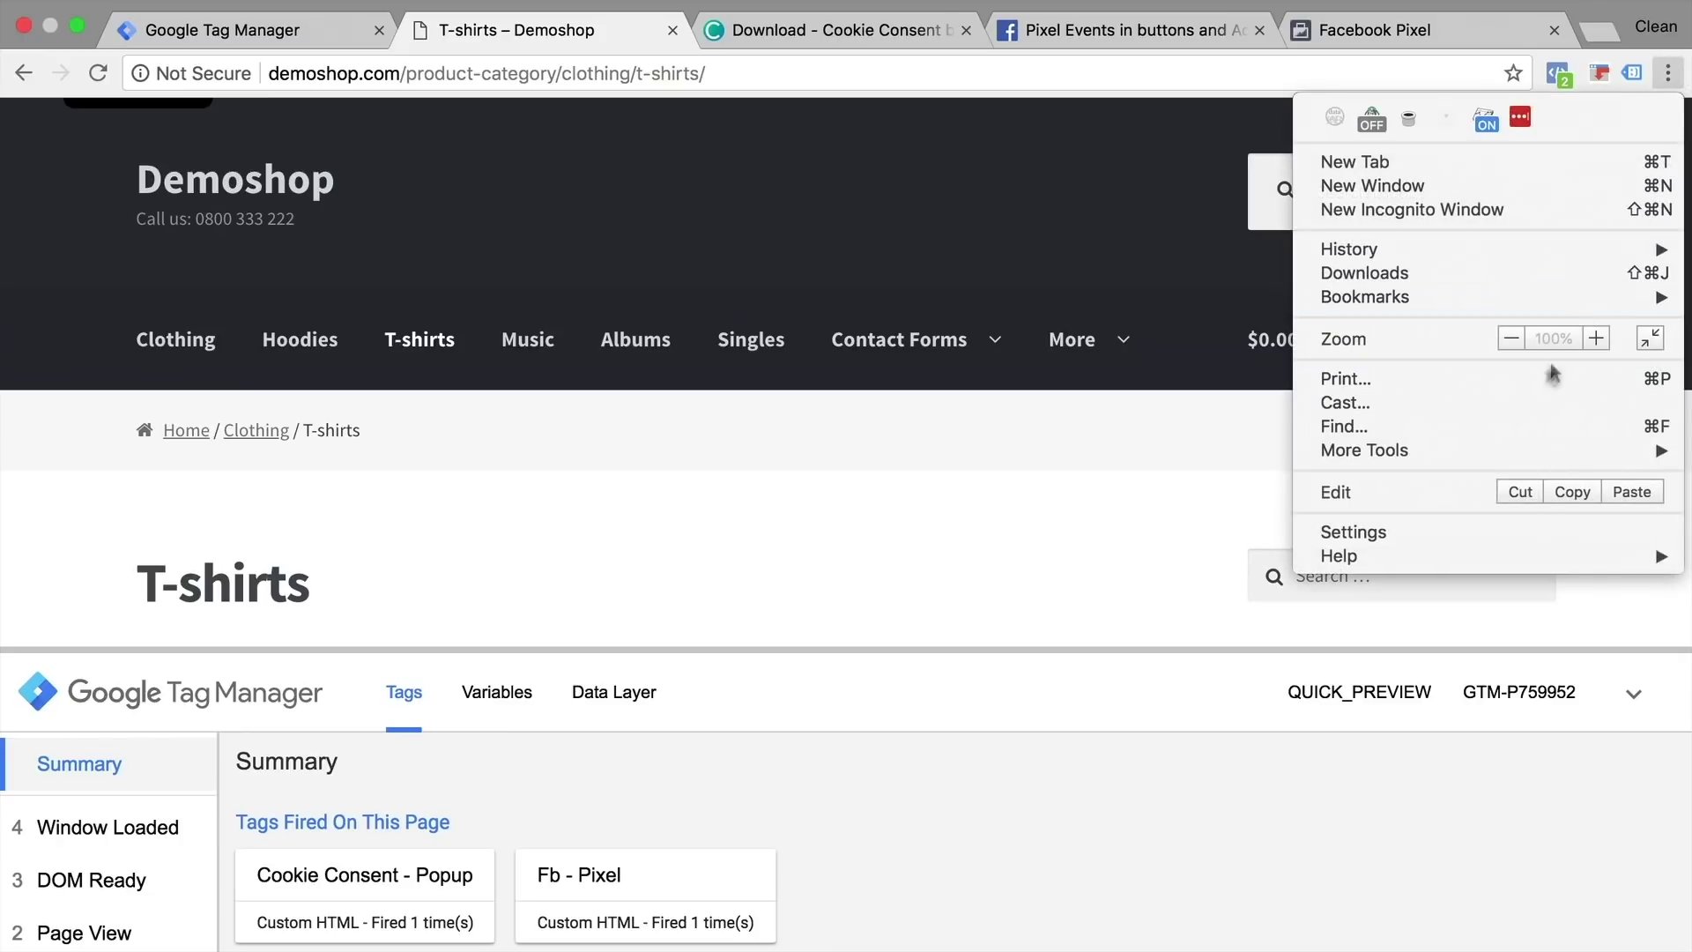
mouse_move(1420, 459)
click(1108, 585)
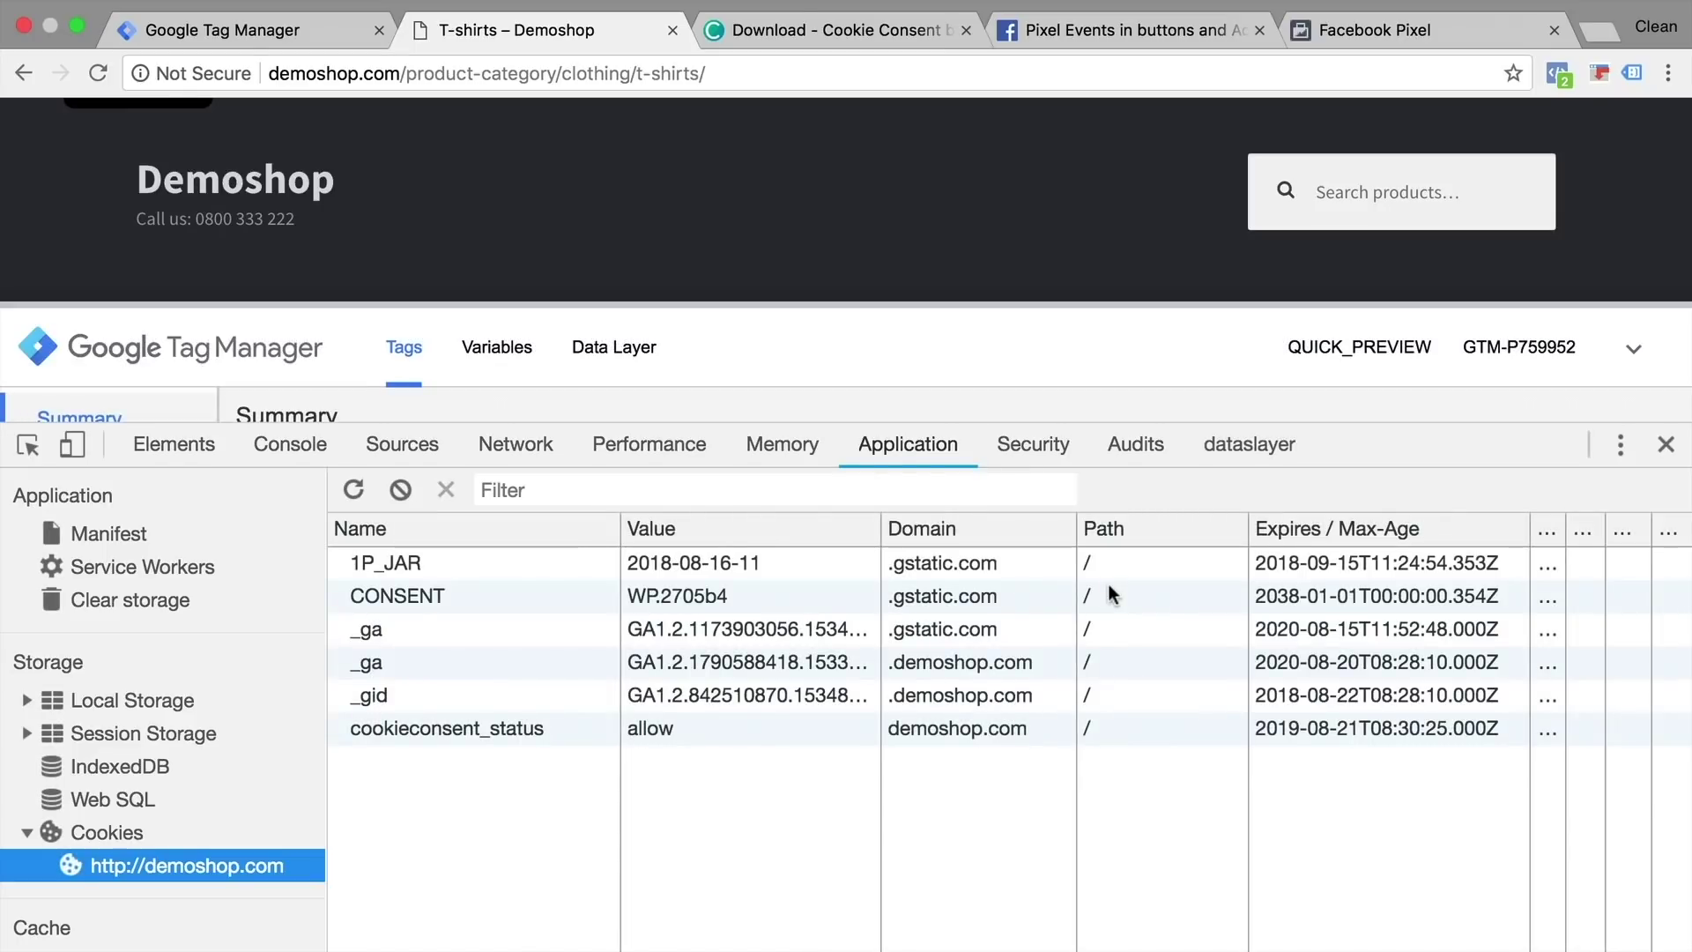
click(901, 462)
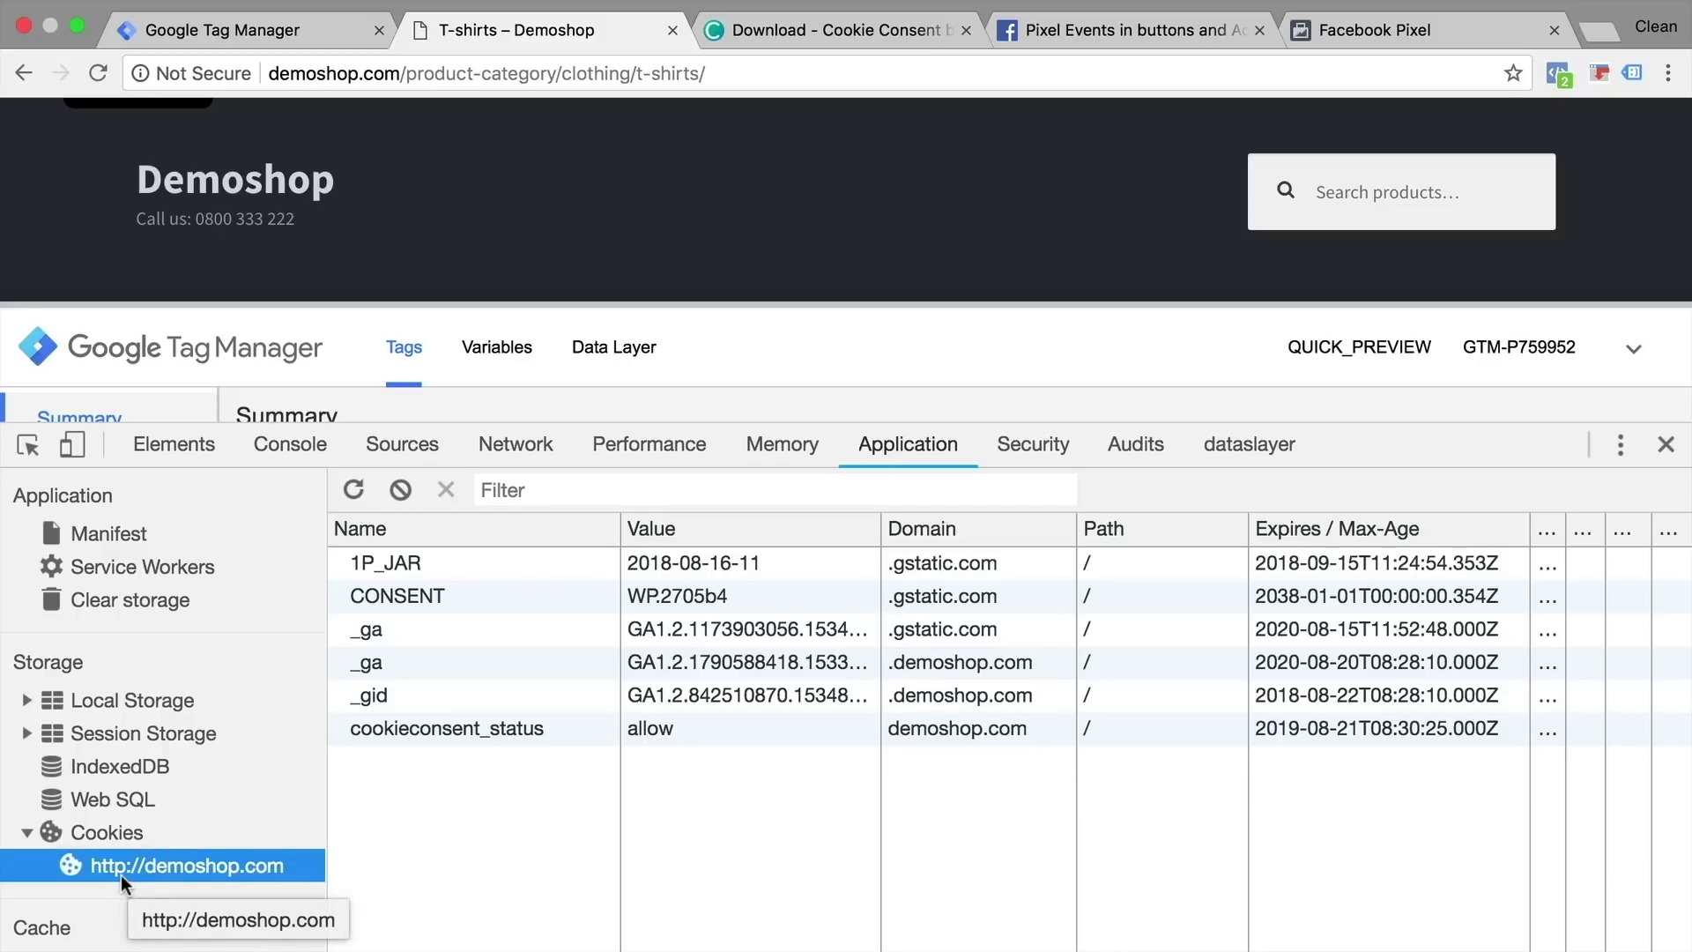
- Delete the cookieconsent_status cookie and reload the T-shirts page
click(478, 737)
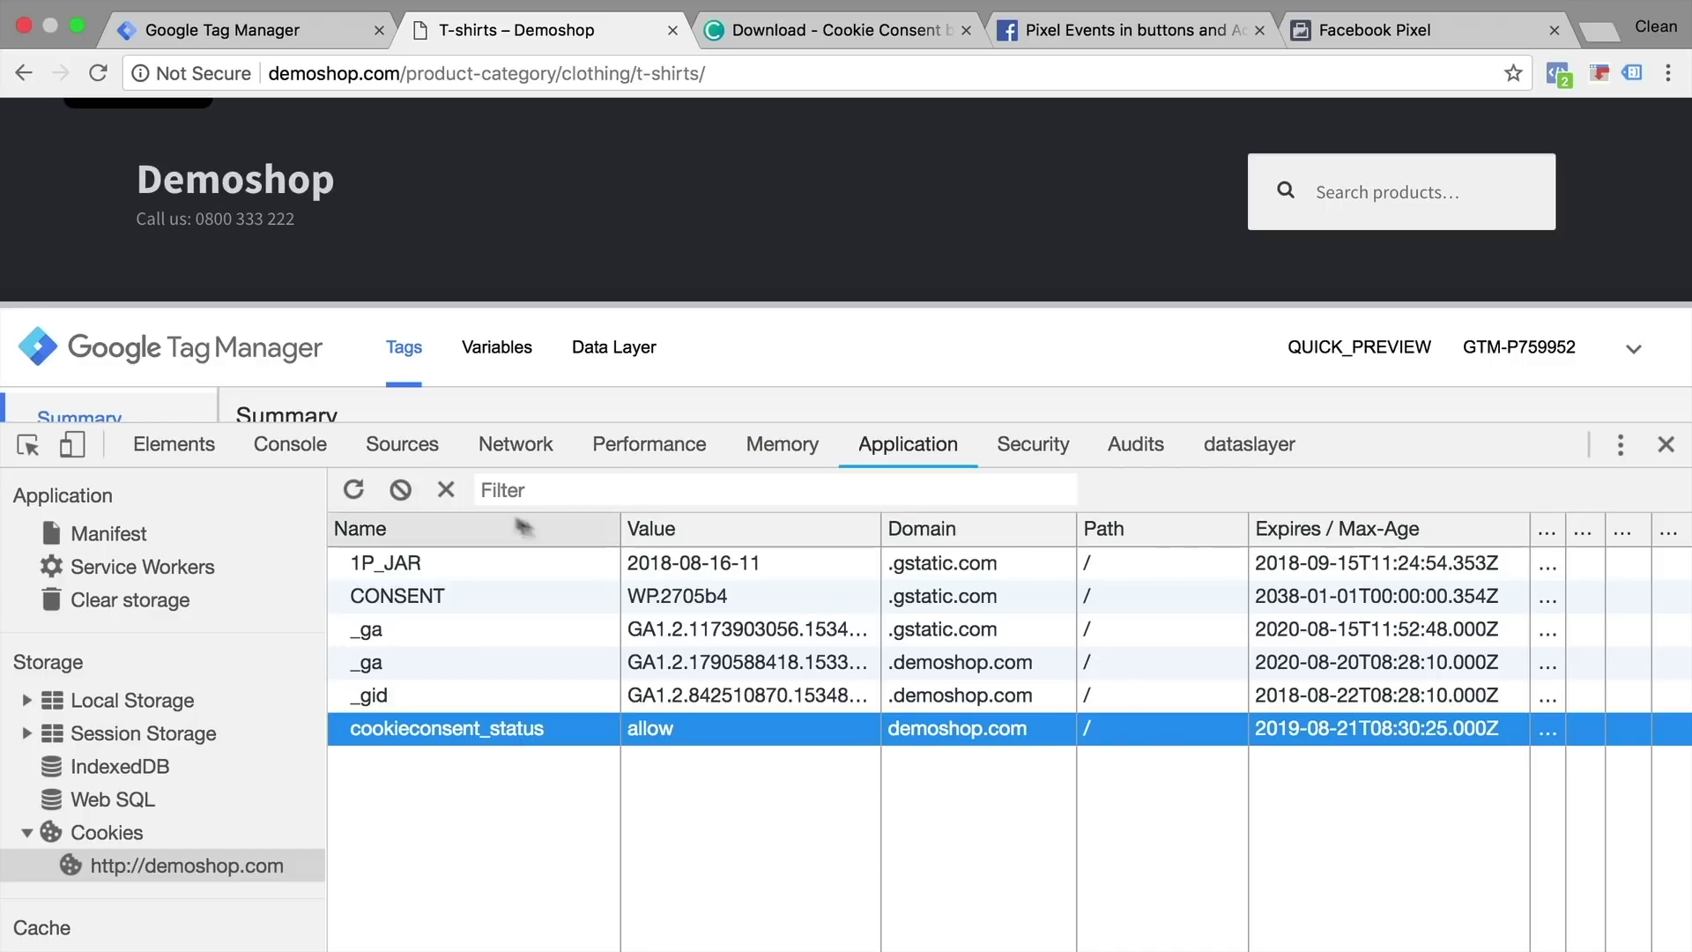
click(448, 492)
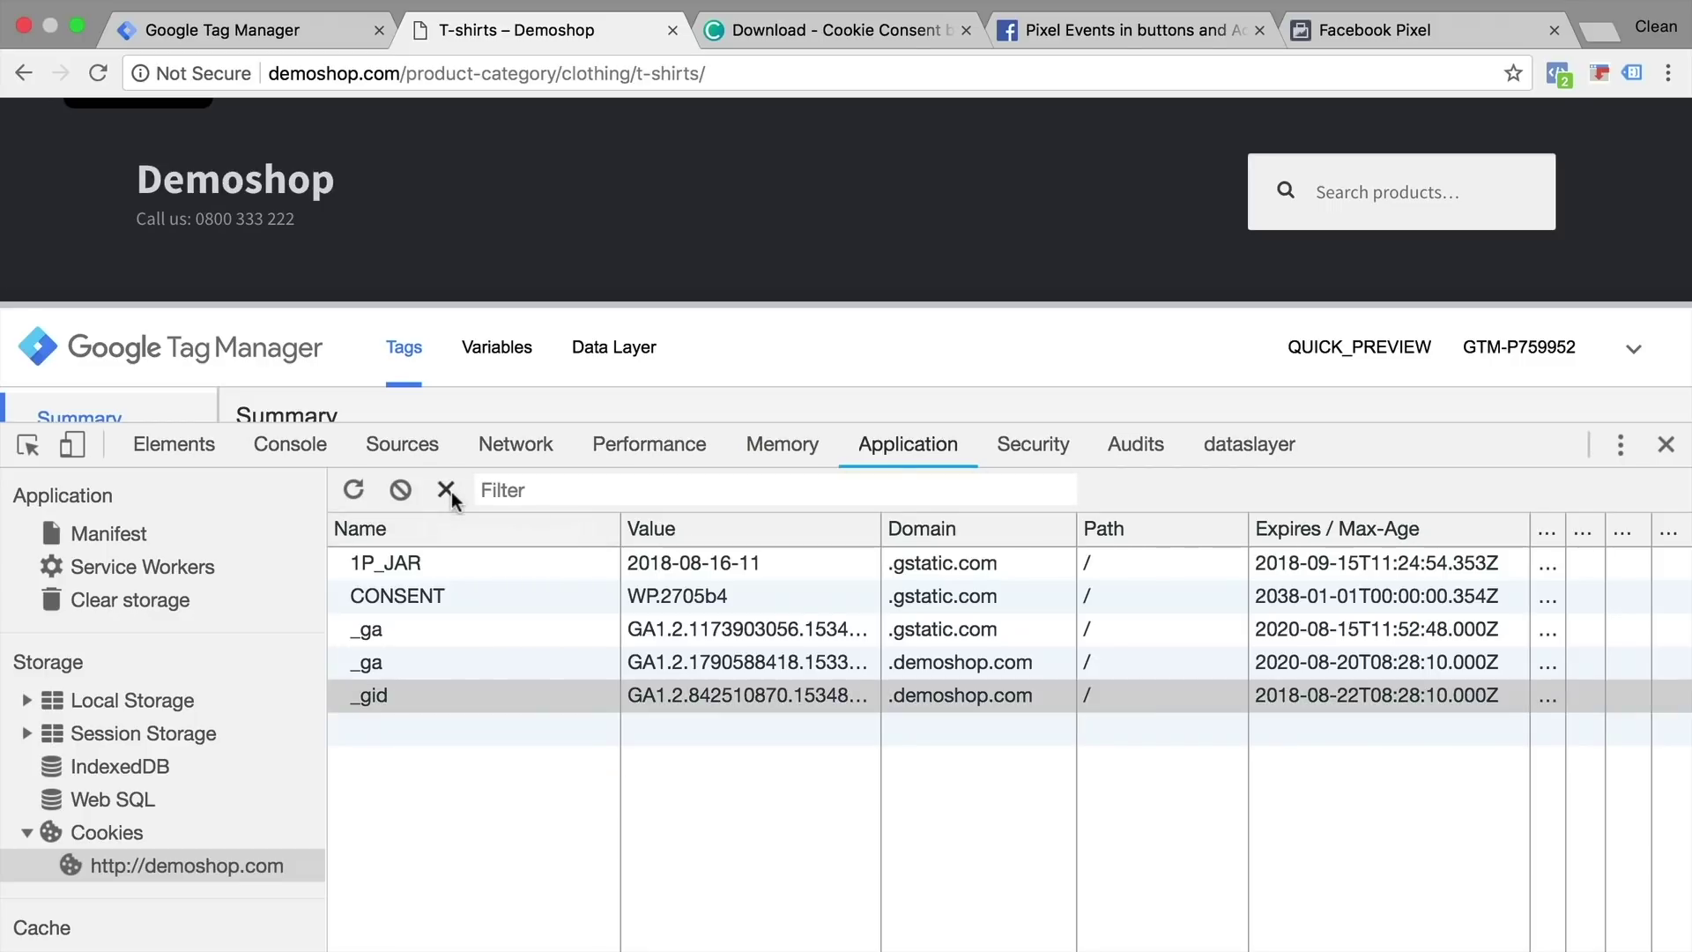
click(98, 74)
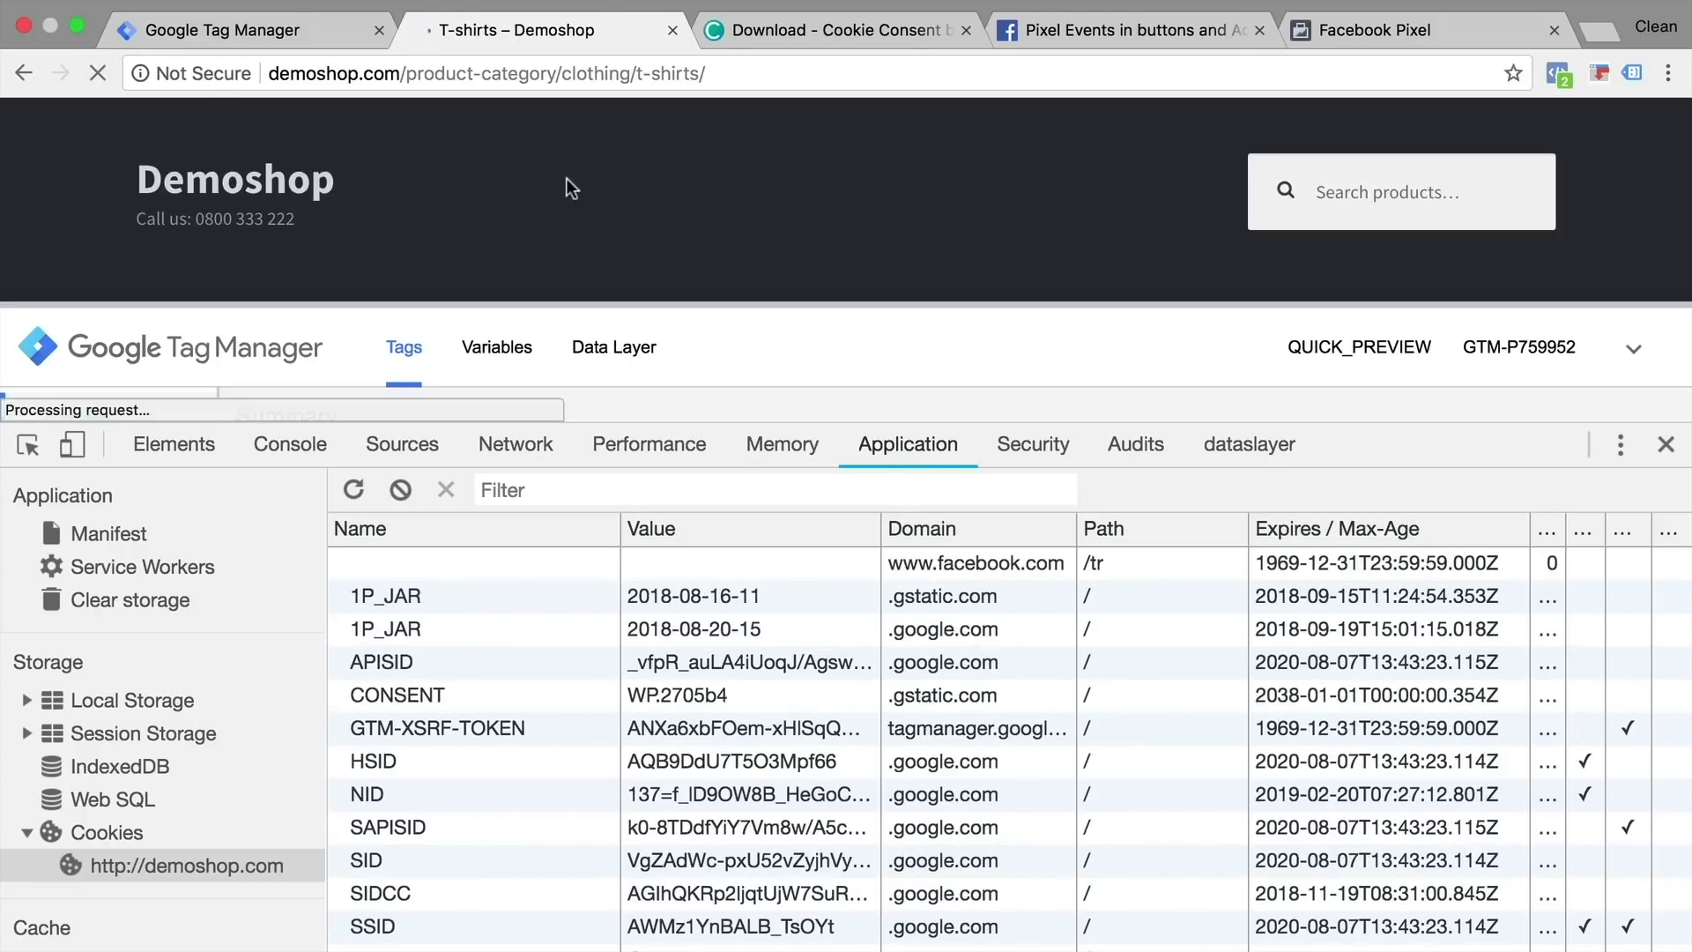
- Decline cookies in the consent banner and check the cookieconsent_status value in the cookie list
click(1469, 162)
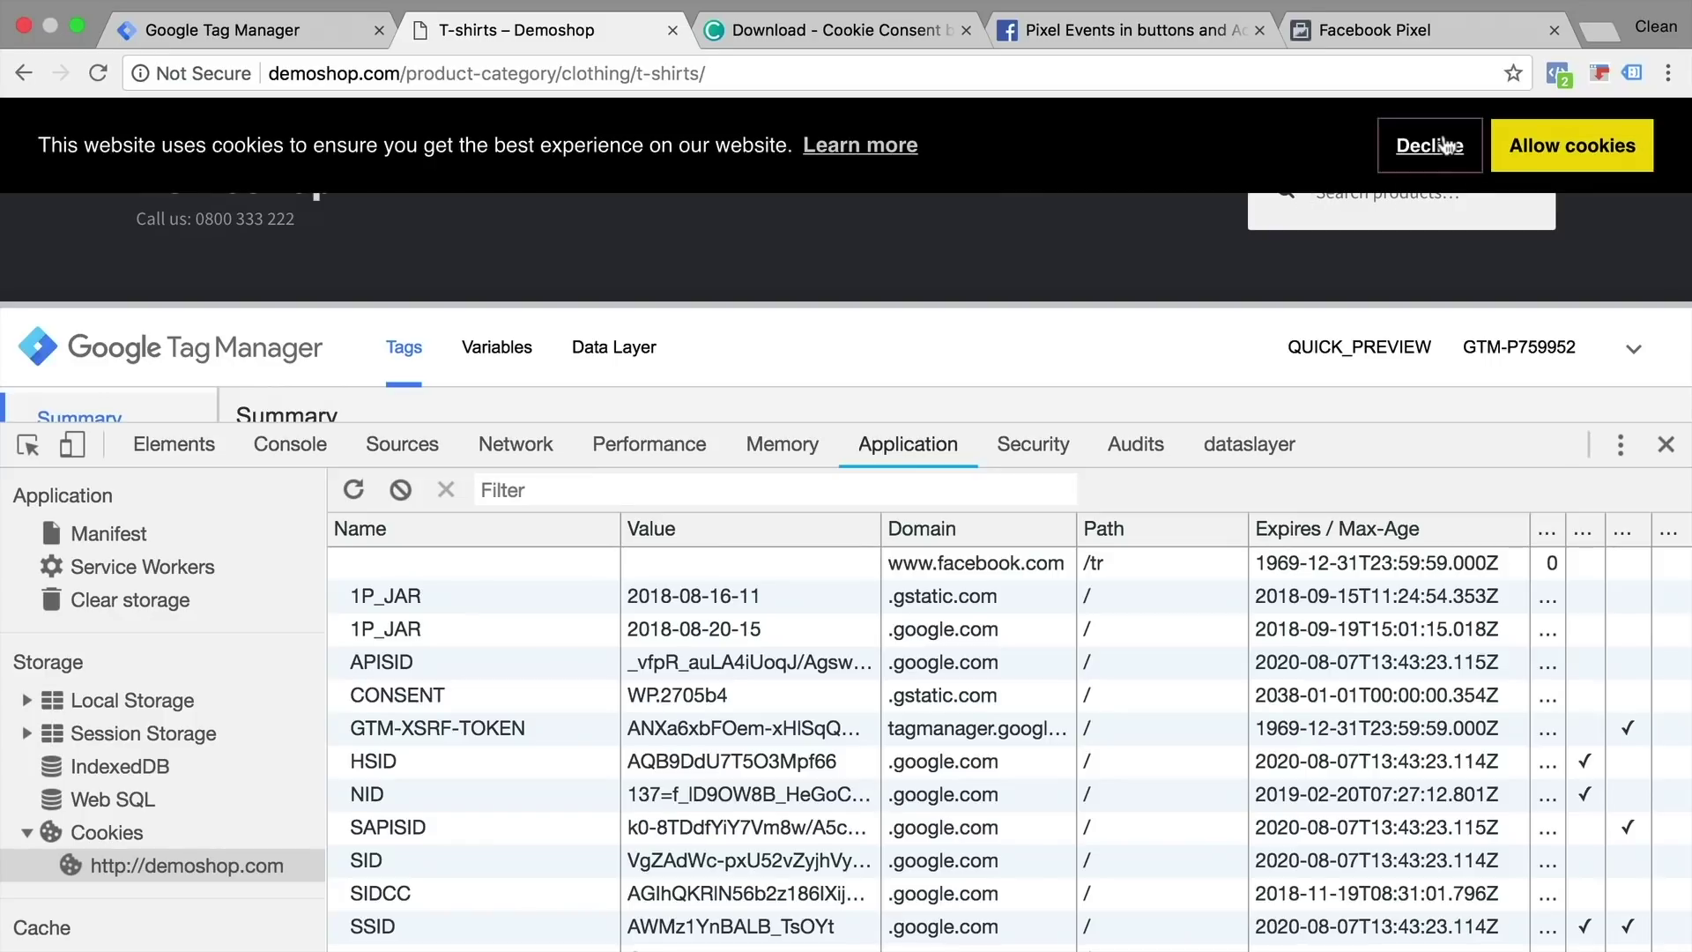
scroll(474, 643, down, 10)
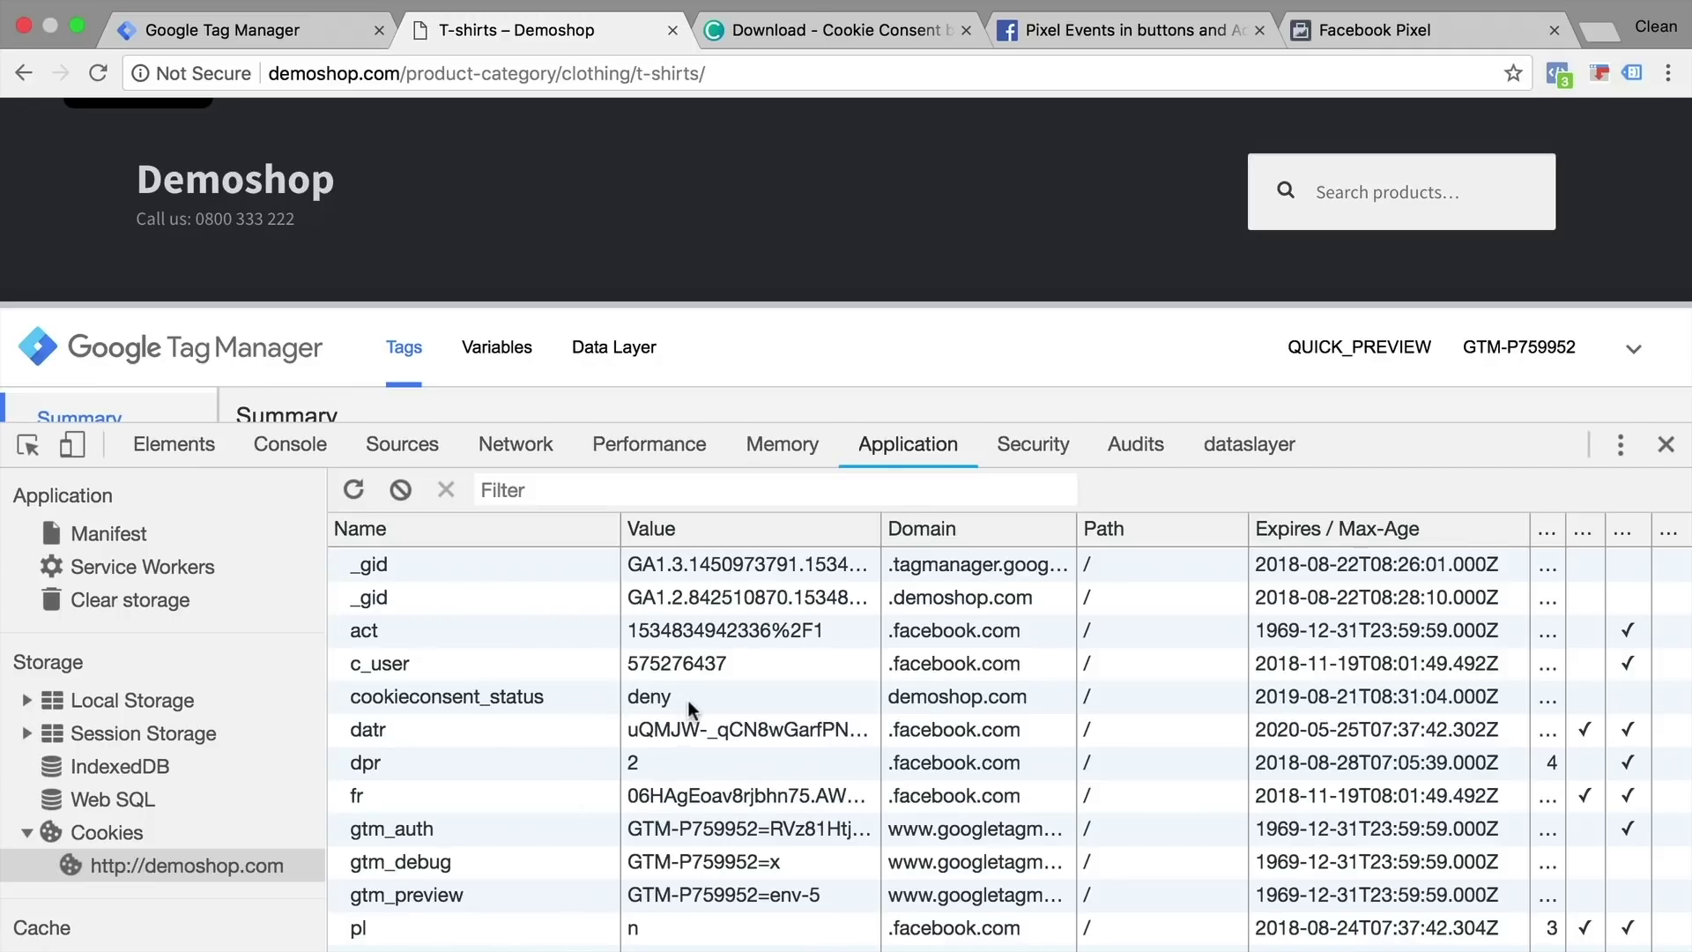
- Open the Hoodies category, close the developer tools, and check the page's events in Facebook Pixel Helper
scroll(510, 227, down, 3)
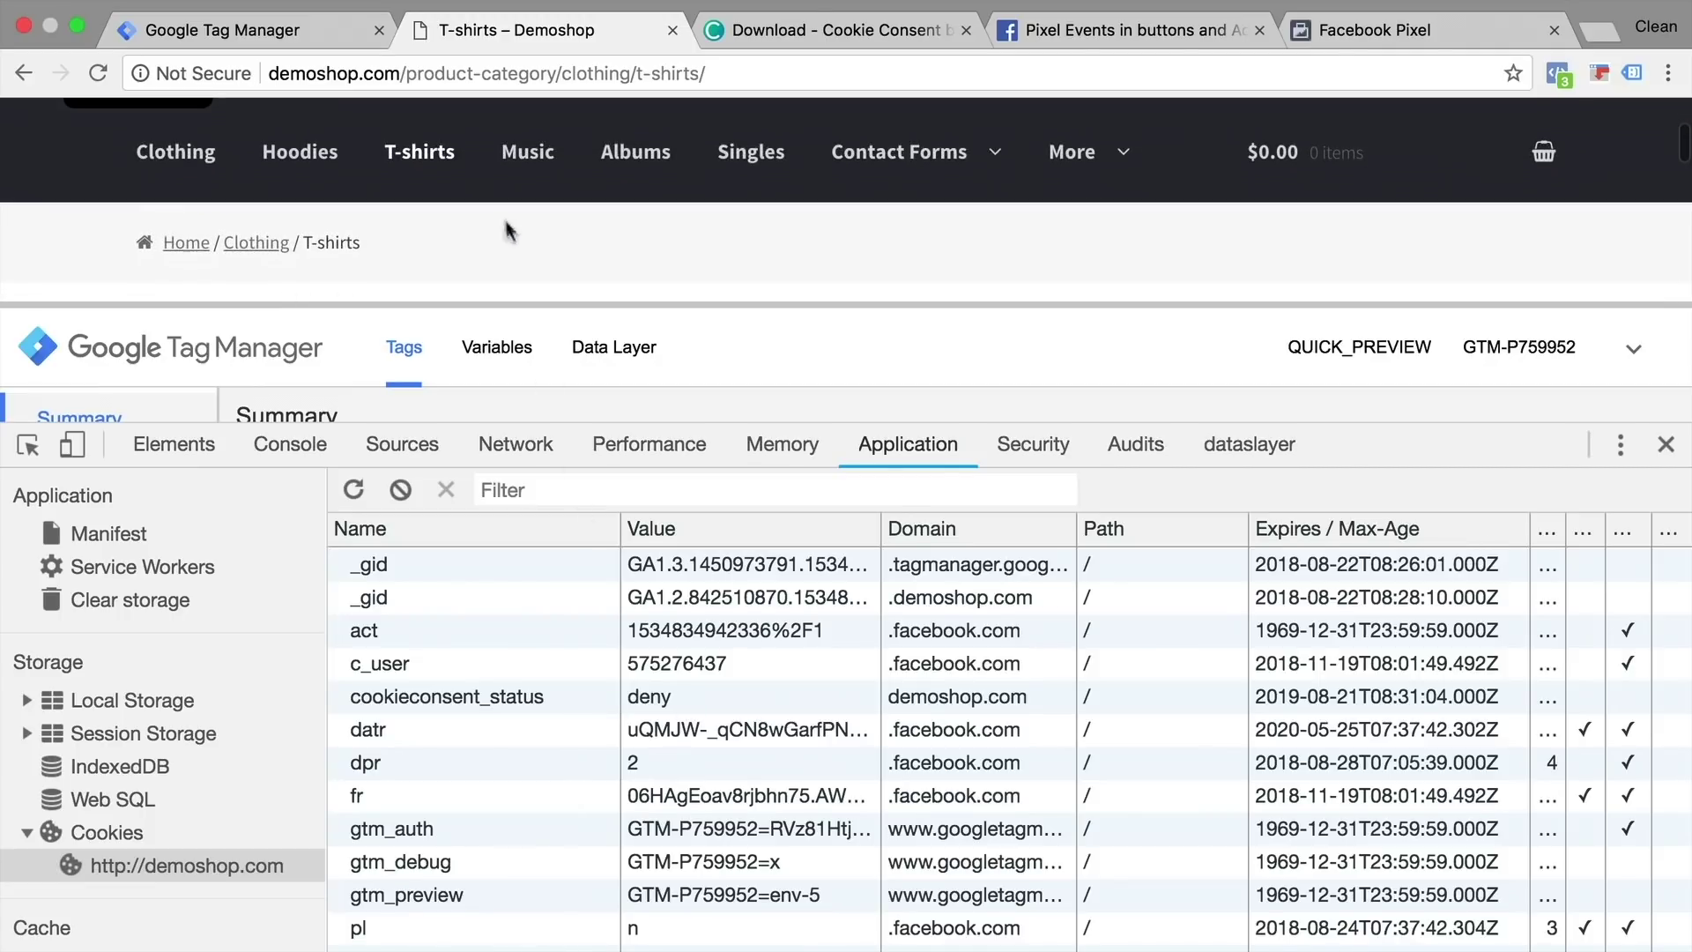
click(324, 153)
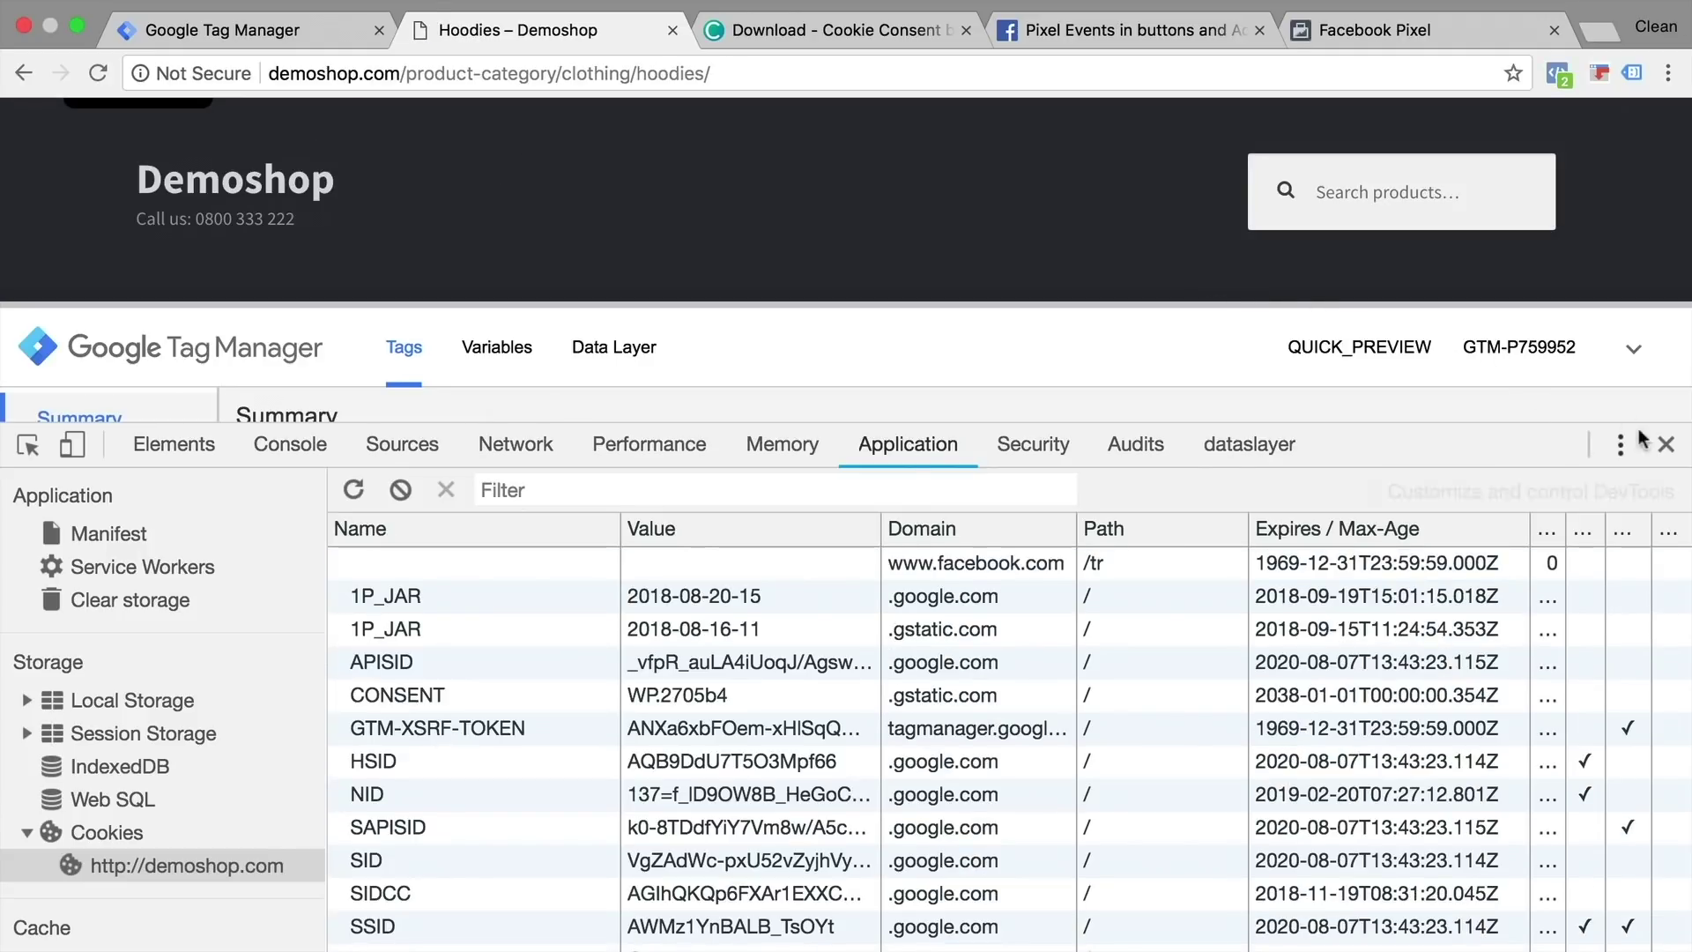
click(1663, 446)
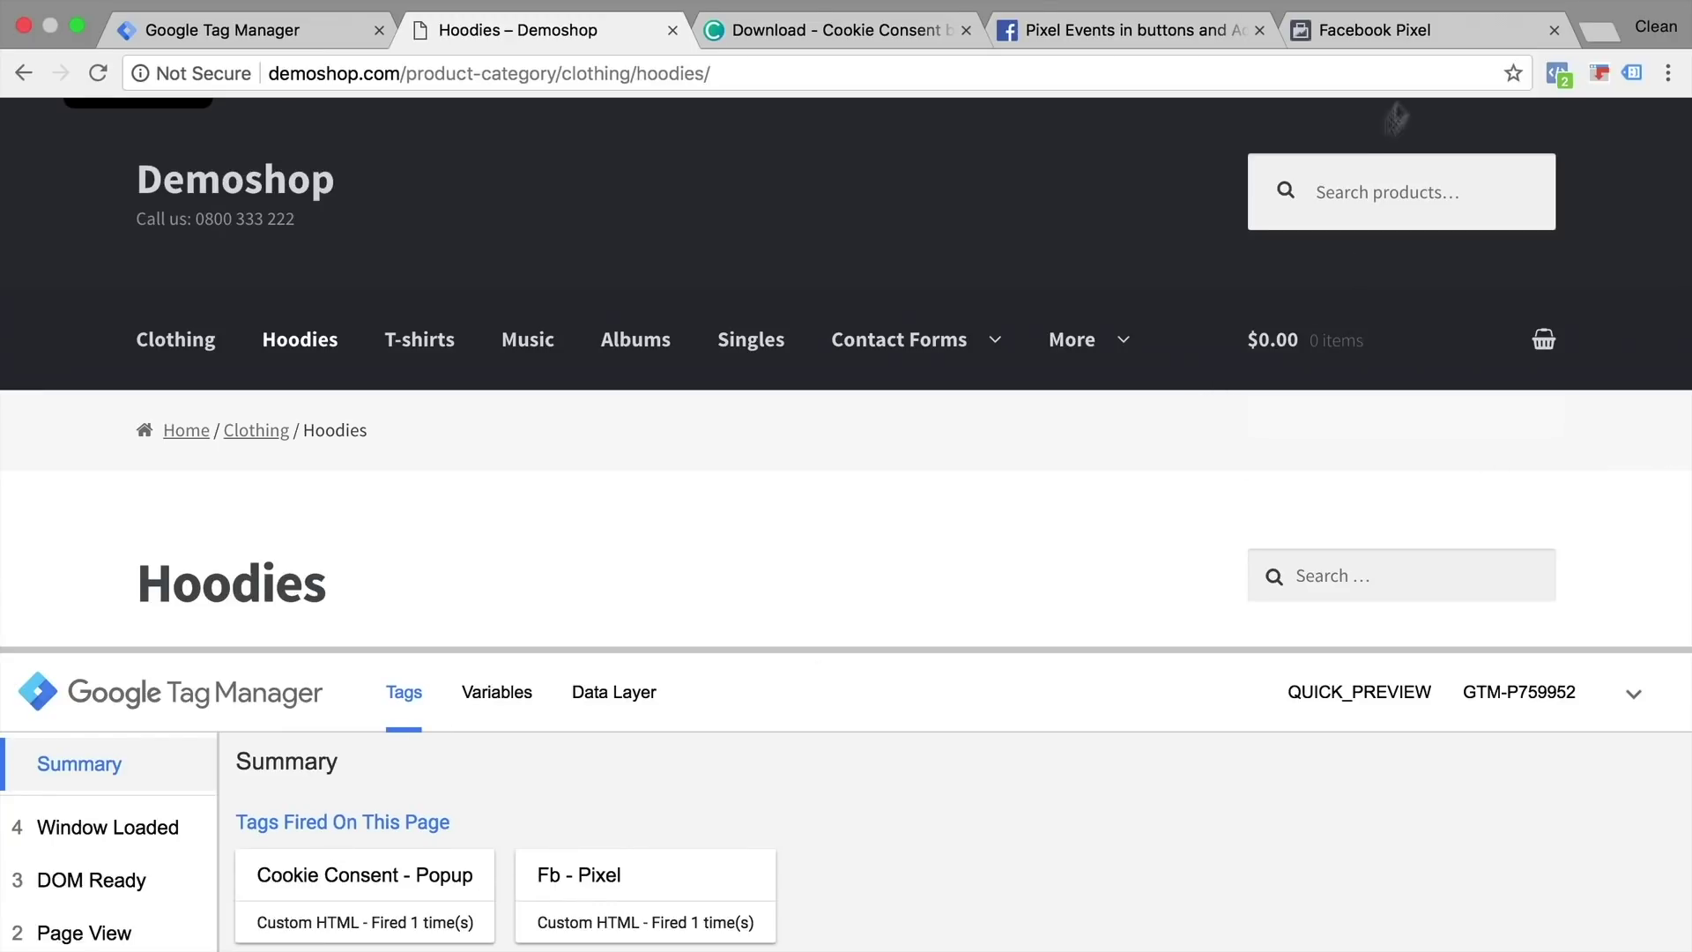
click(1557, 73)
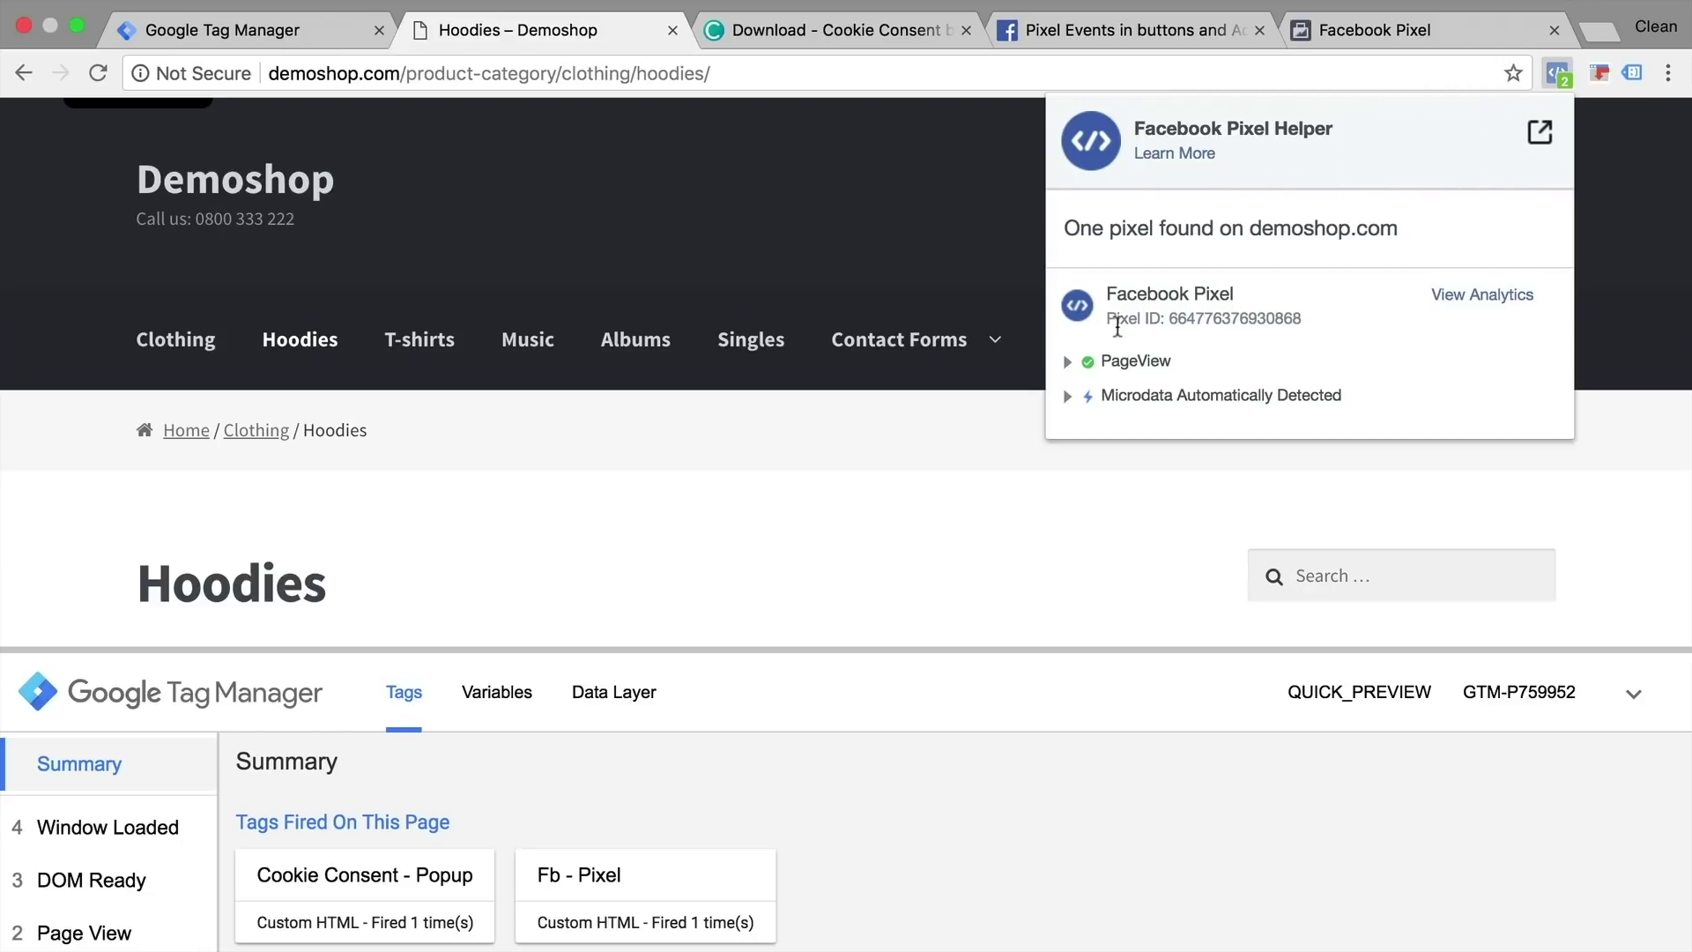
- Return to Google Tag Manager, leave the popup tag, and open the Fb - Pixel tag
click(299, 30)
click(152, 603)
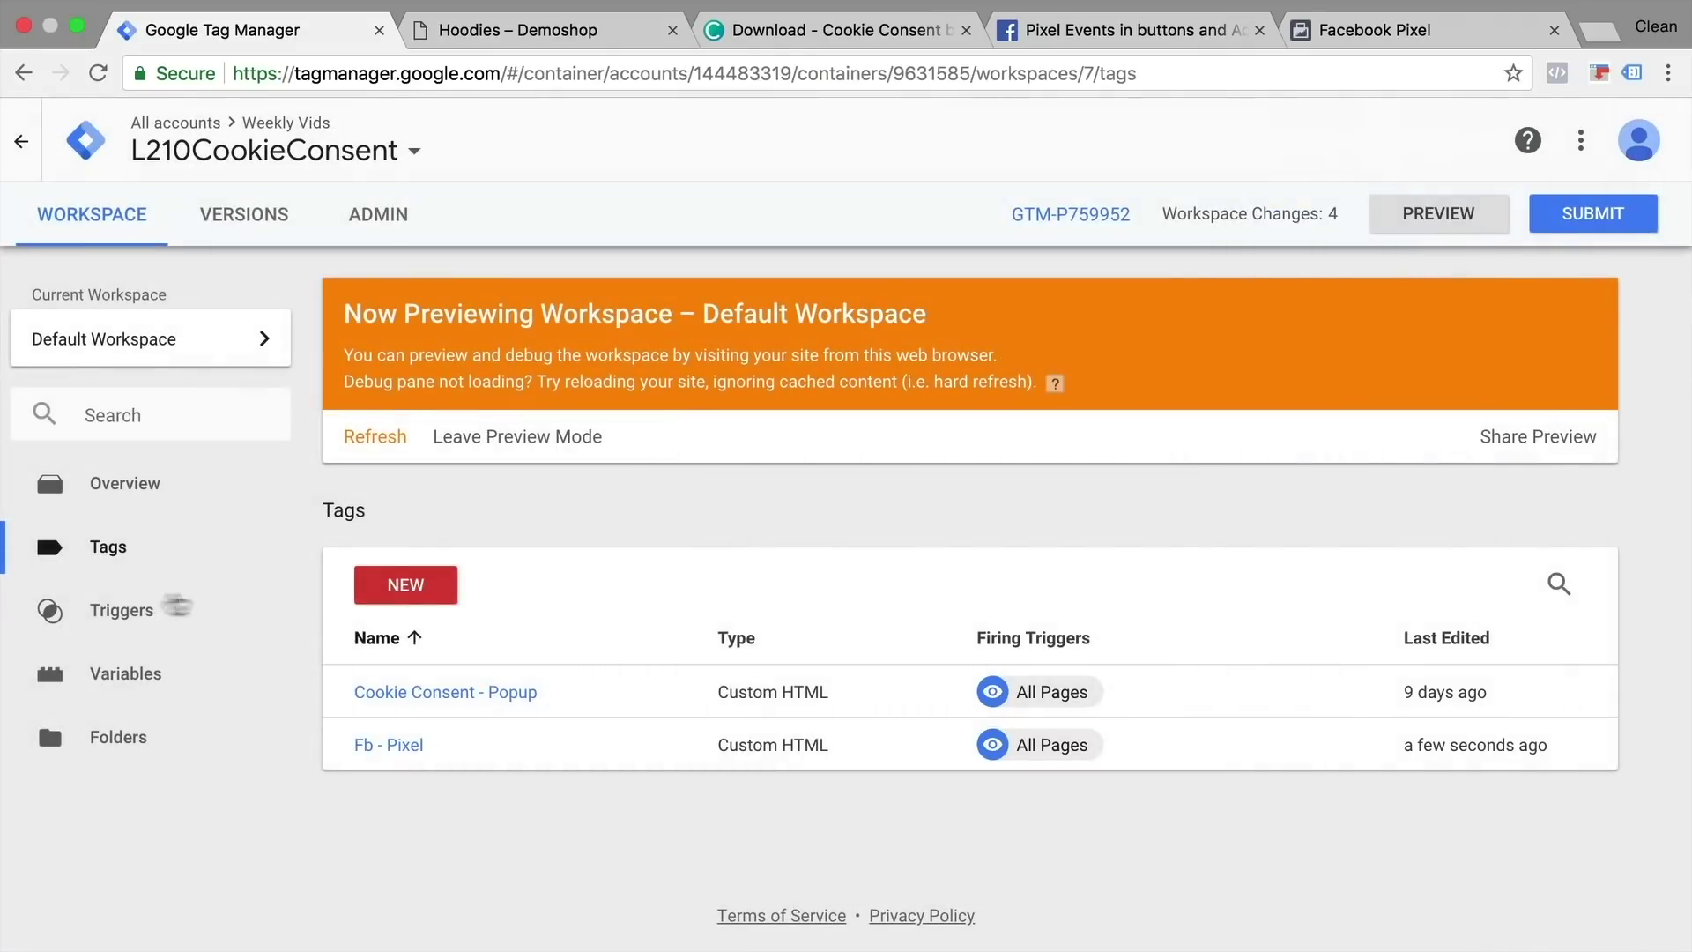
click(390, 751)
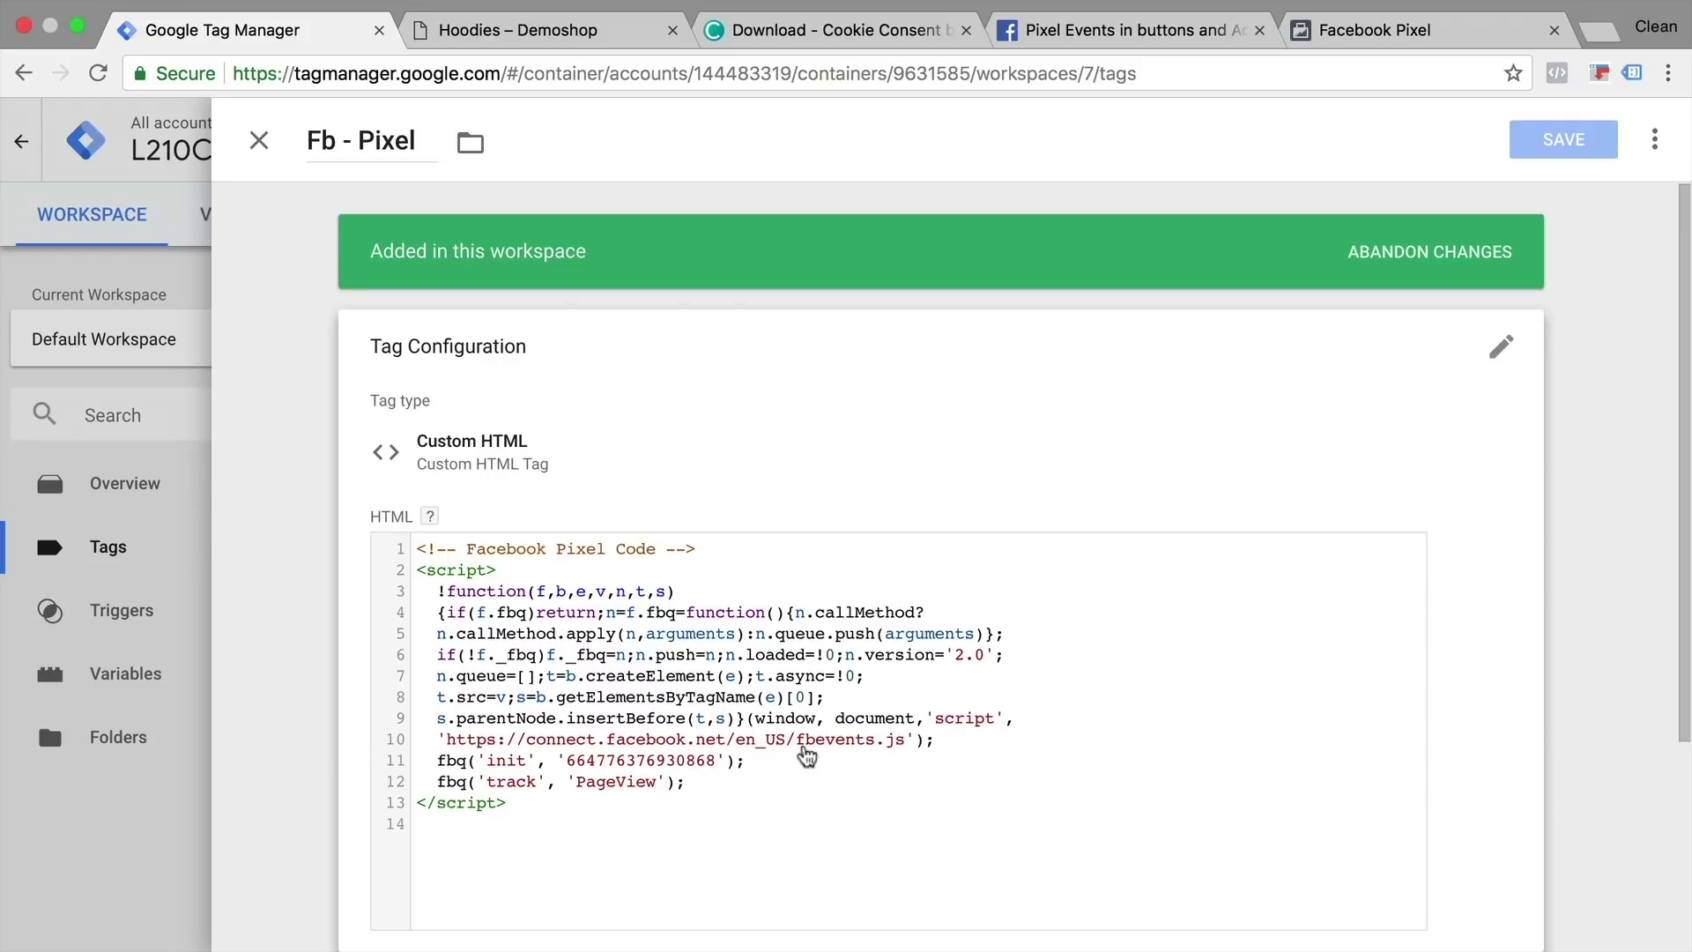
- Copy the line fbq('consent', 'revoke'); from the GDPR section of Facebook's advanced pixel events documentation
click(1067, 30)
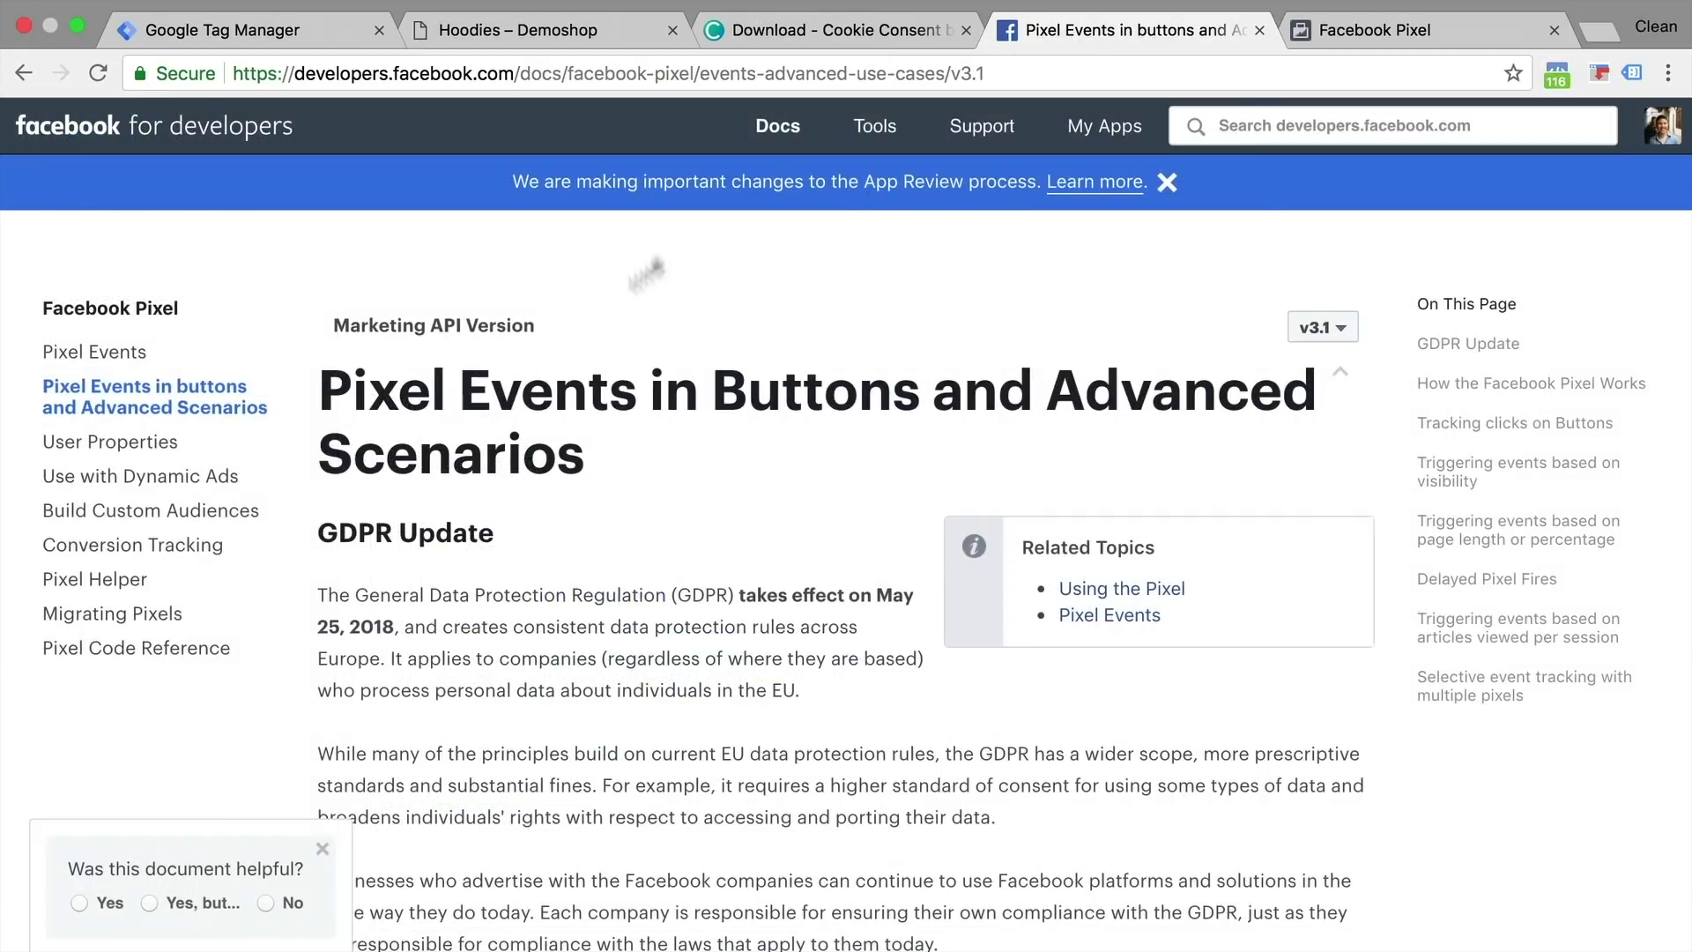
scroll(506, 363, down, 7)
scroll(507, 363, down, 3)
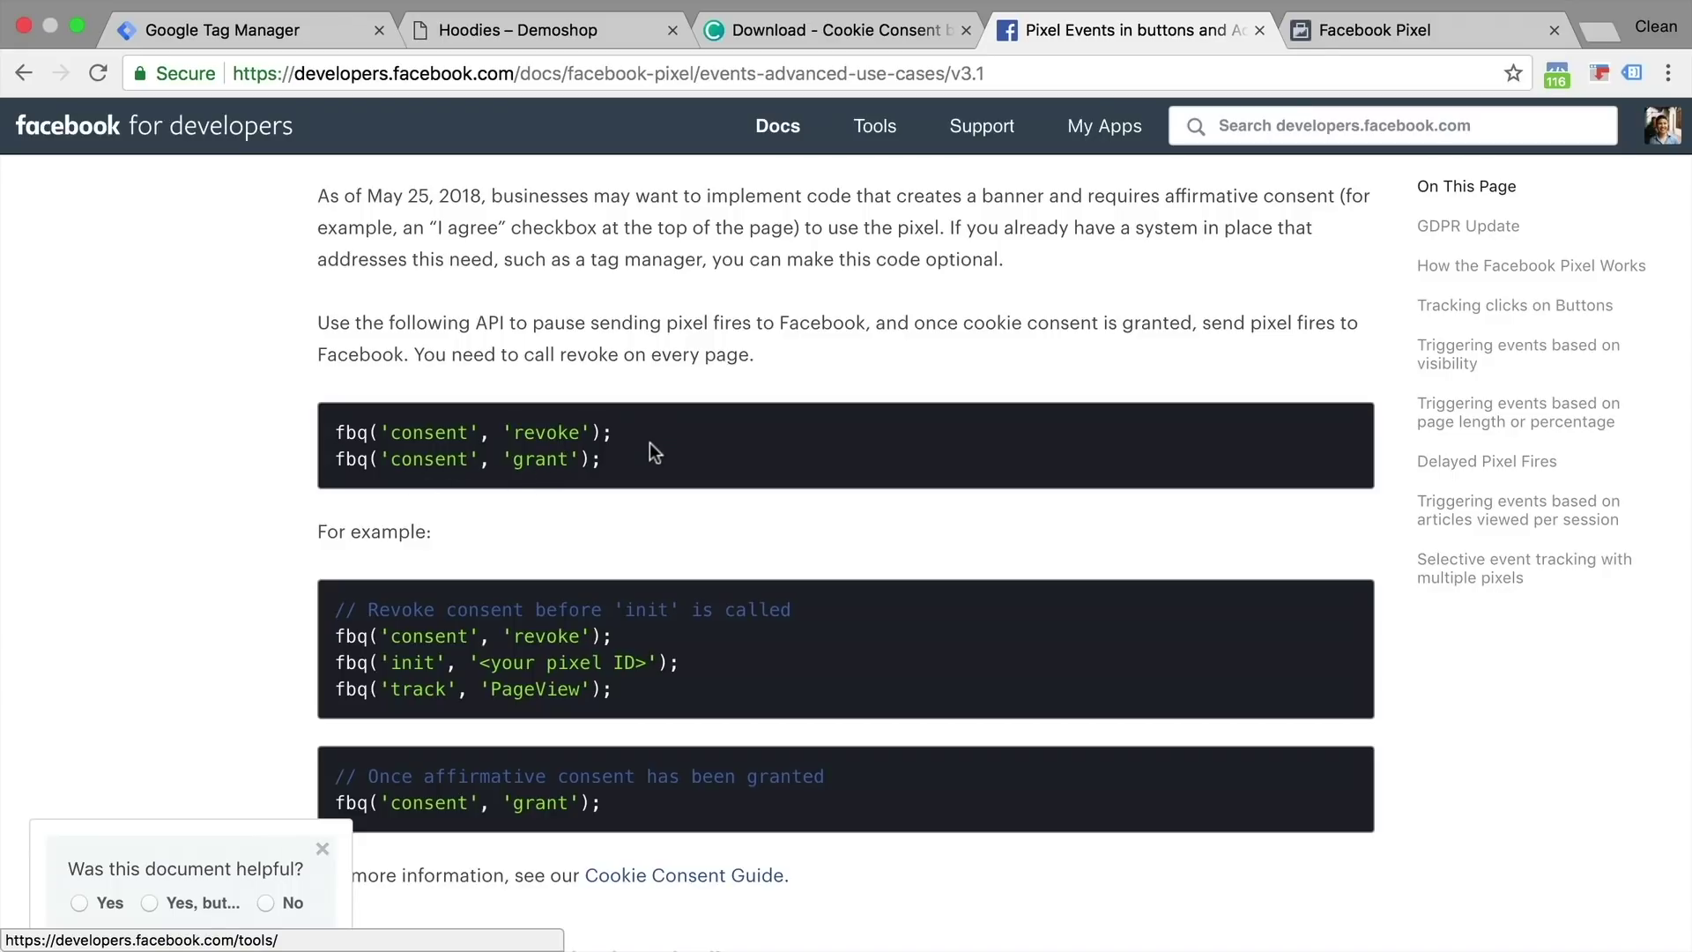
drag(615, 432, 333, 423)
key(super+c)
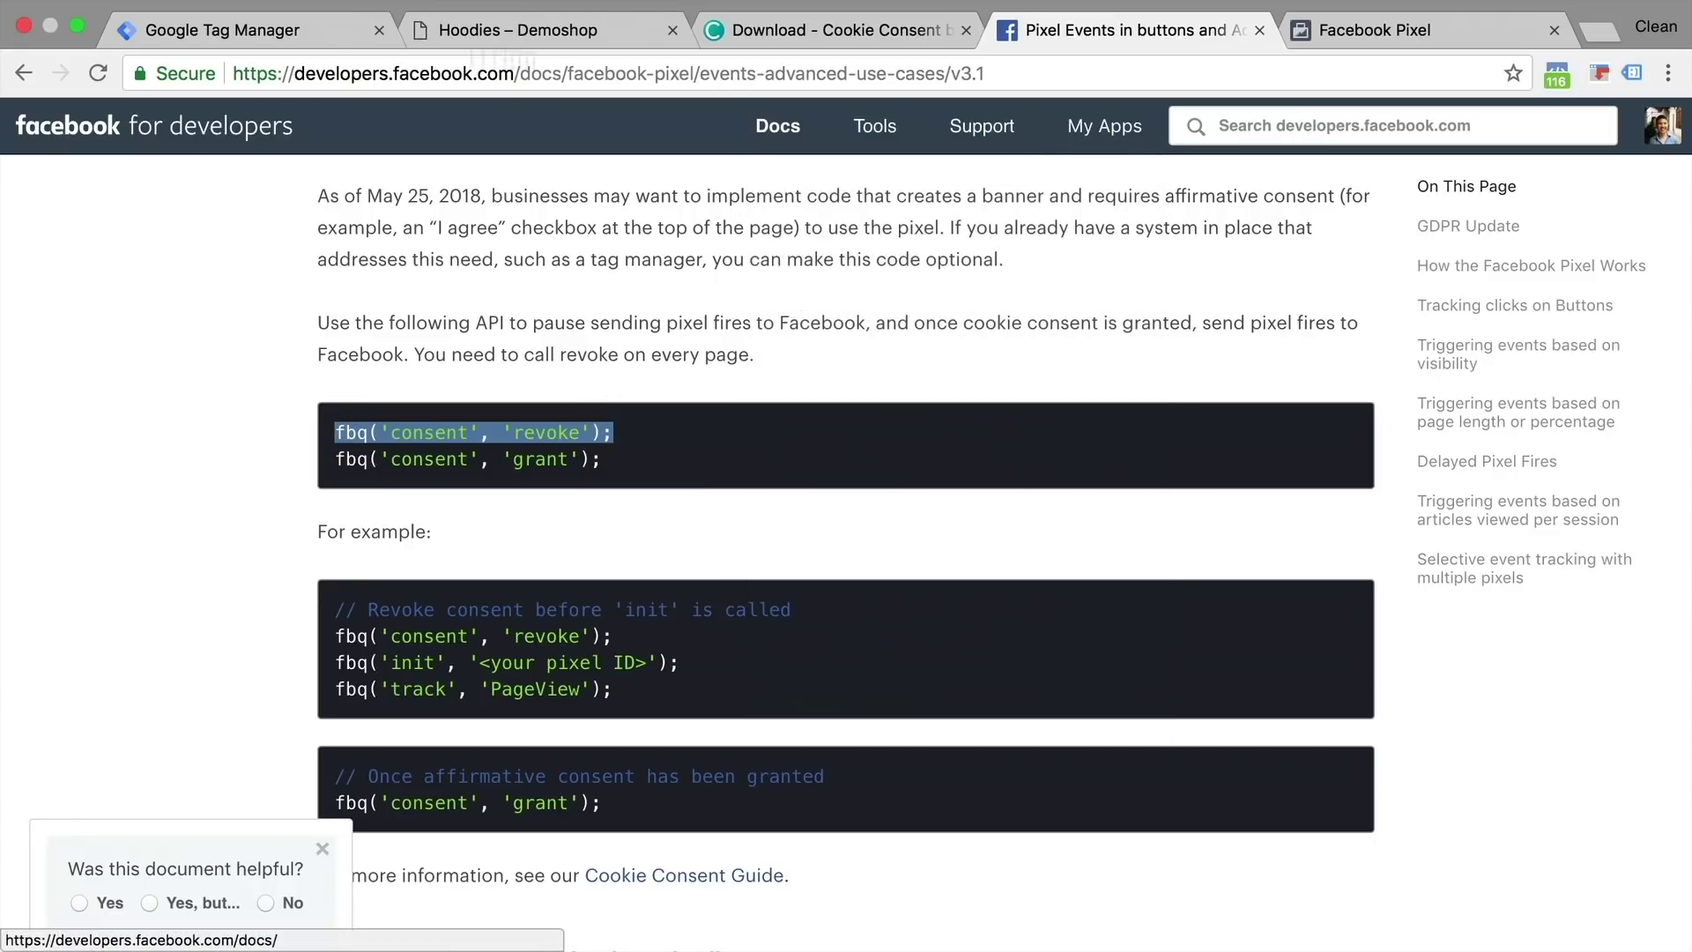
- Paste fbq('consent', 'revoke'); on a new line after the init call in the Fb - Pixel tag's HTML, and save the tag
click(230, 21)
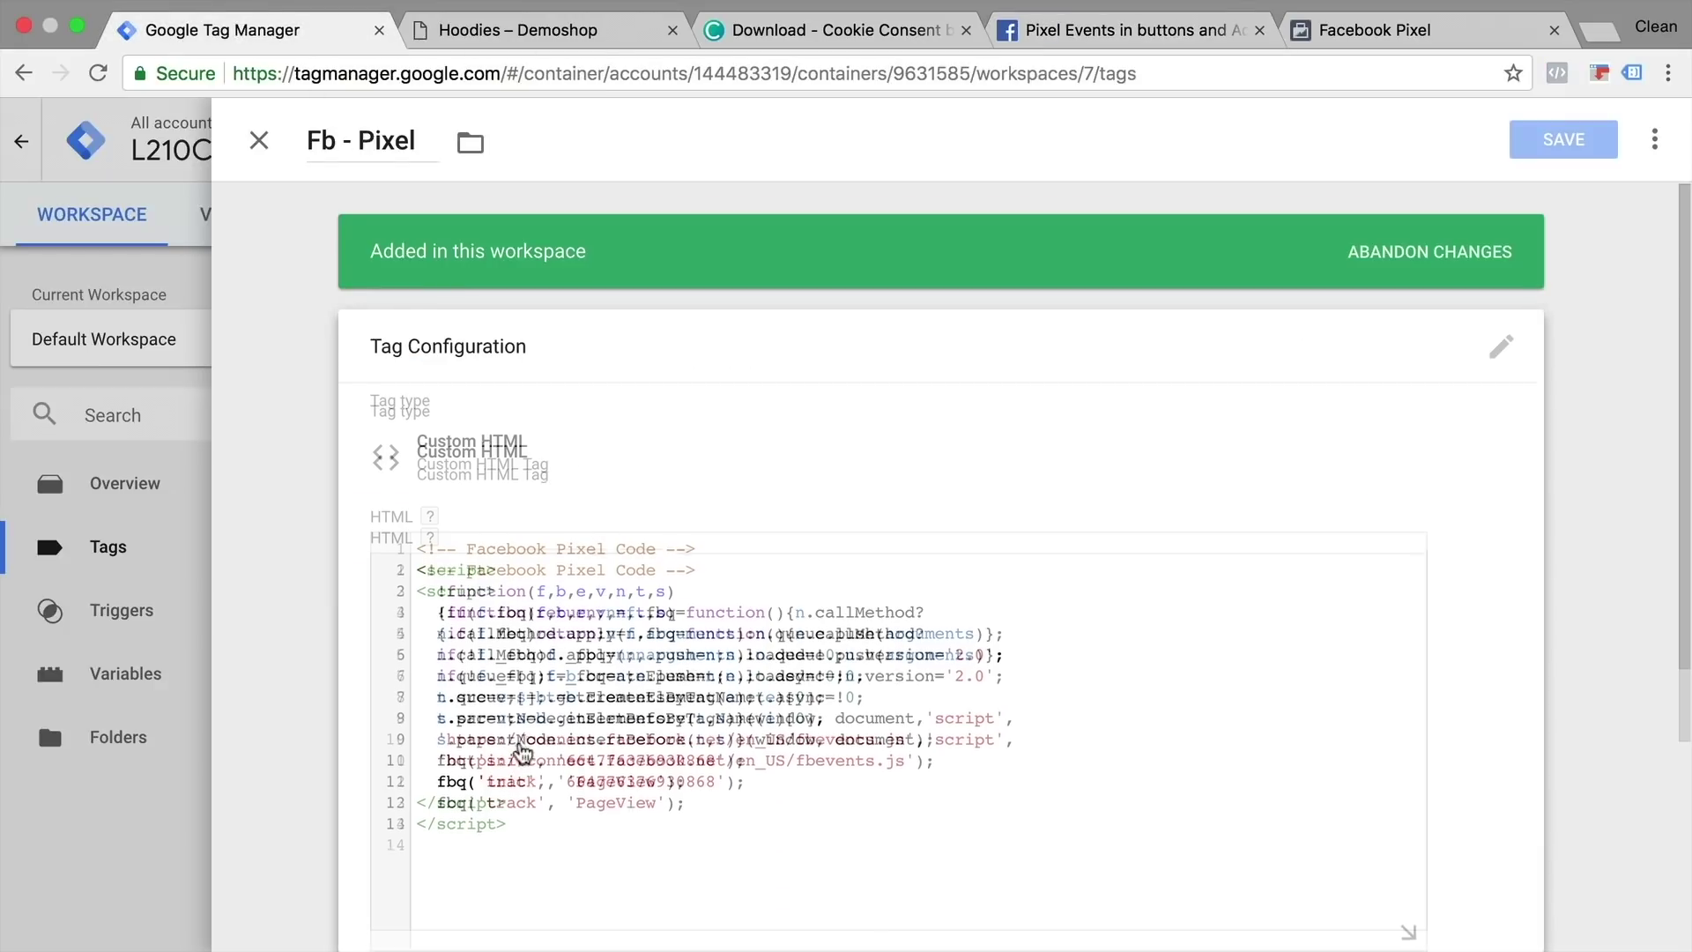
click(754, 686)
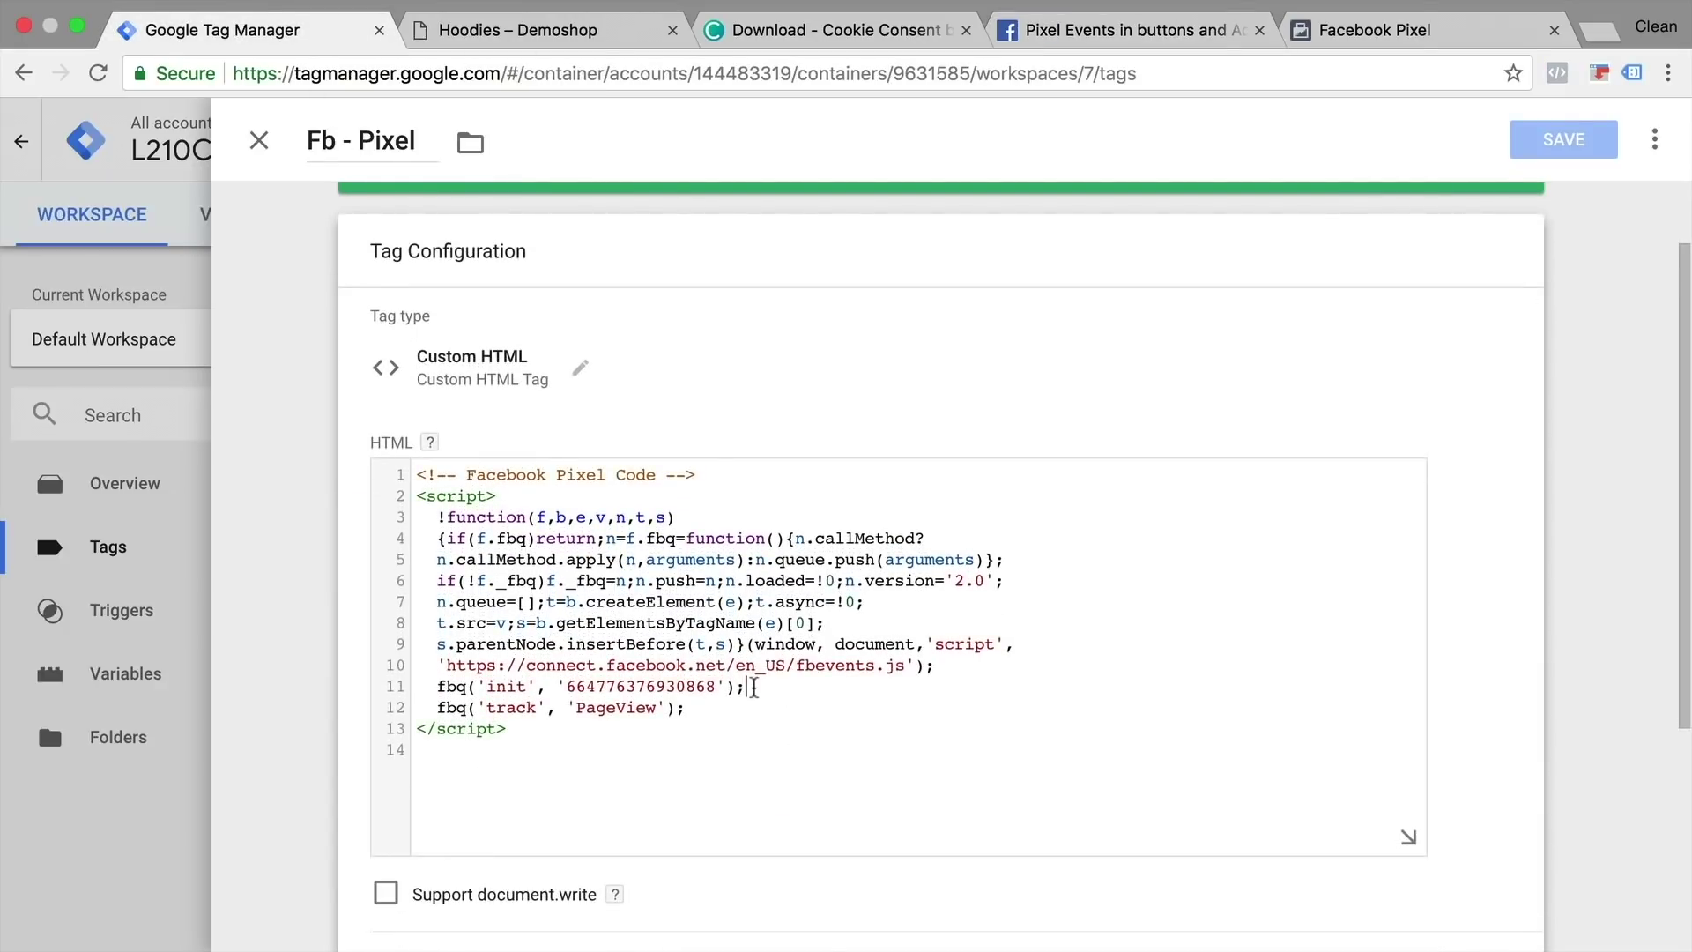
key(Return)
key(super+v)
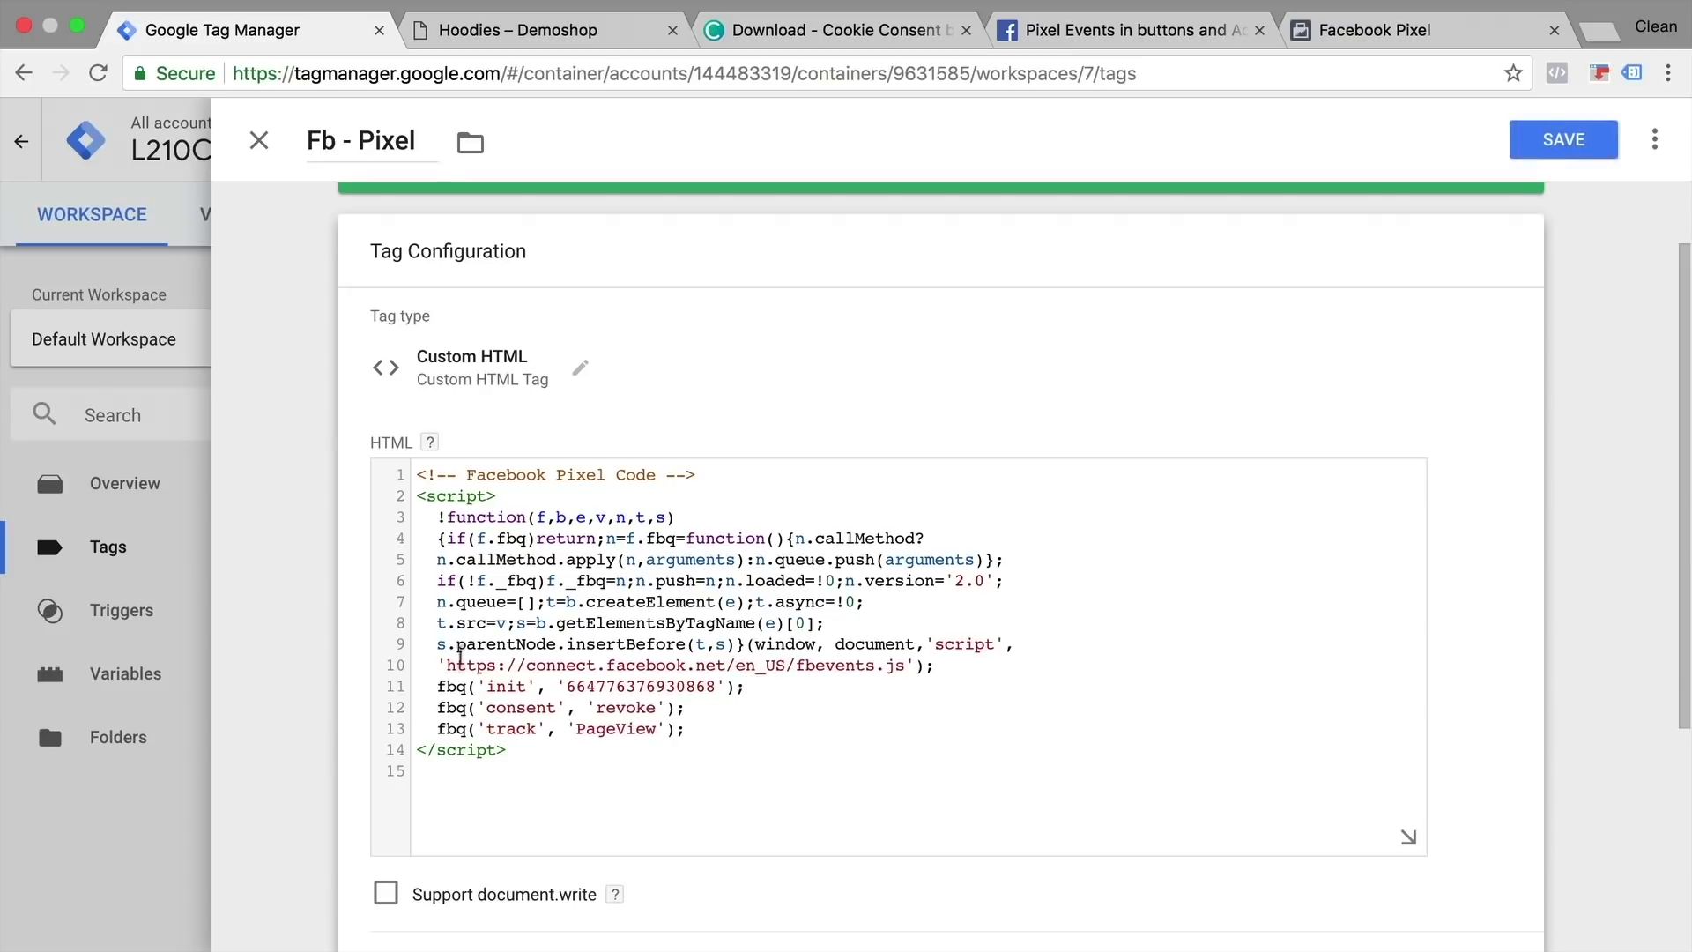
click(1561, 141)
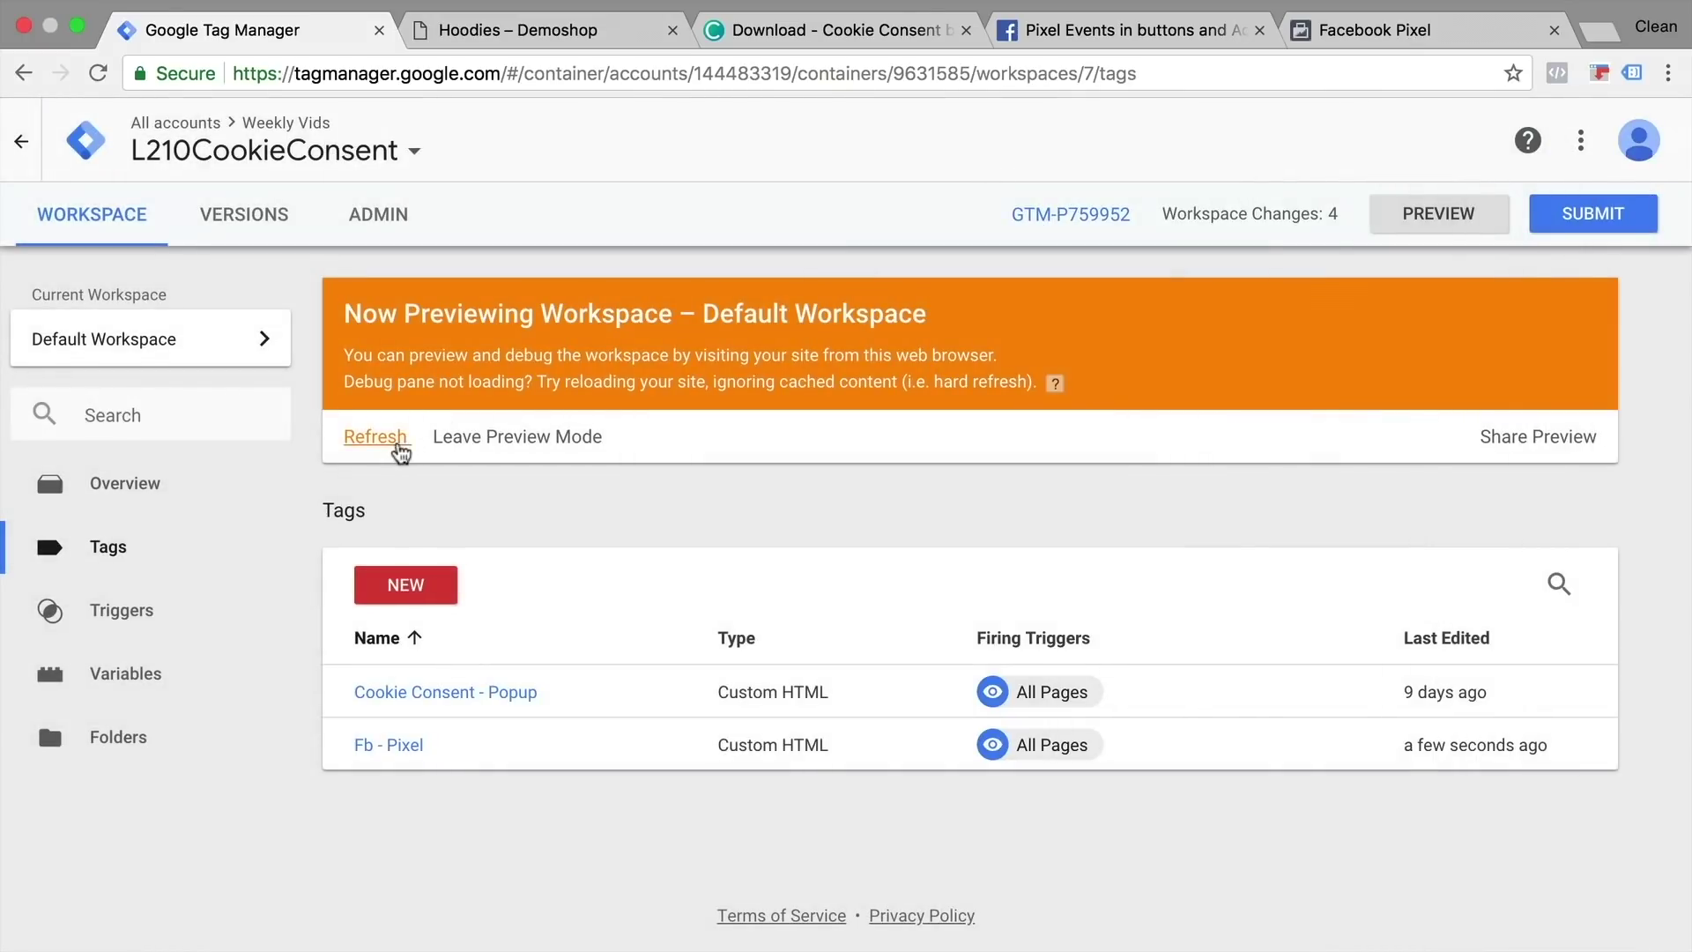
- Refresh the Google Tag Manager preview and reload Demoshop's Hoodies page
click(351, 438)
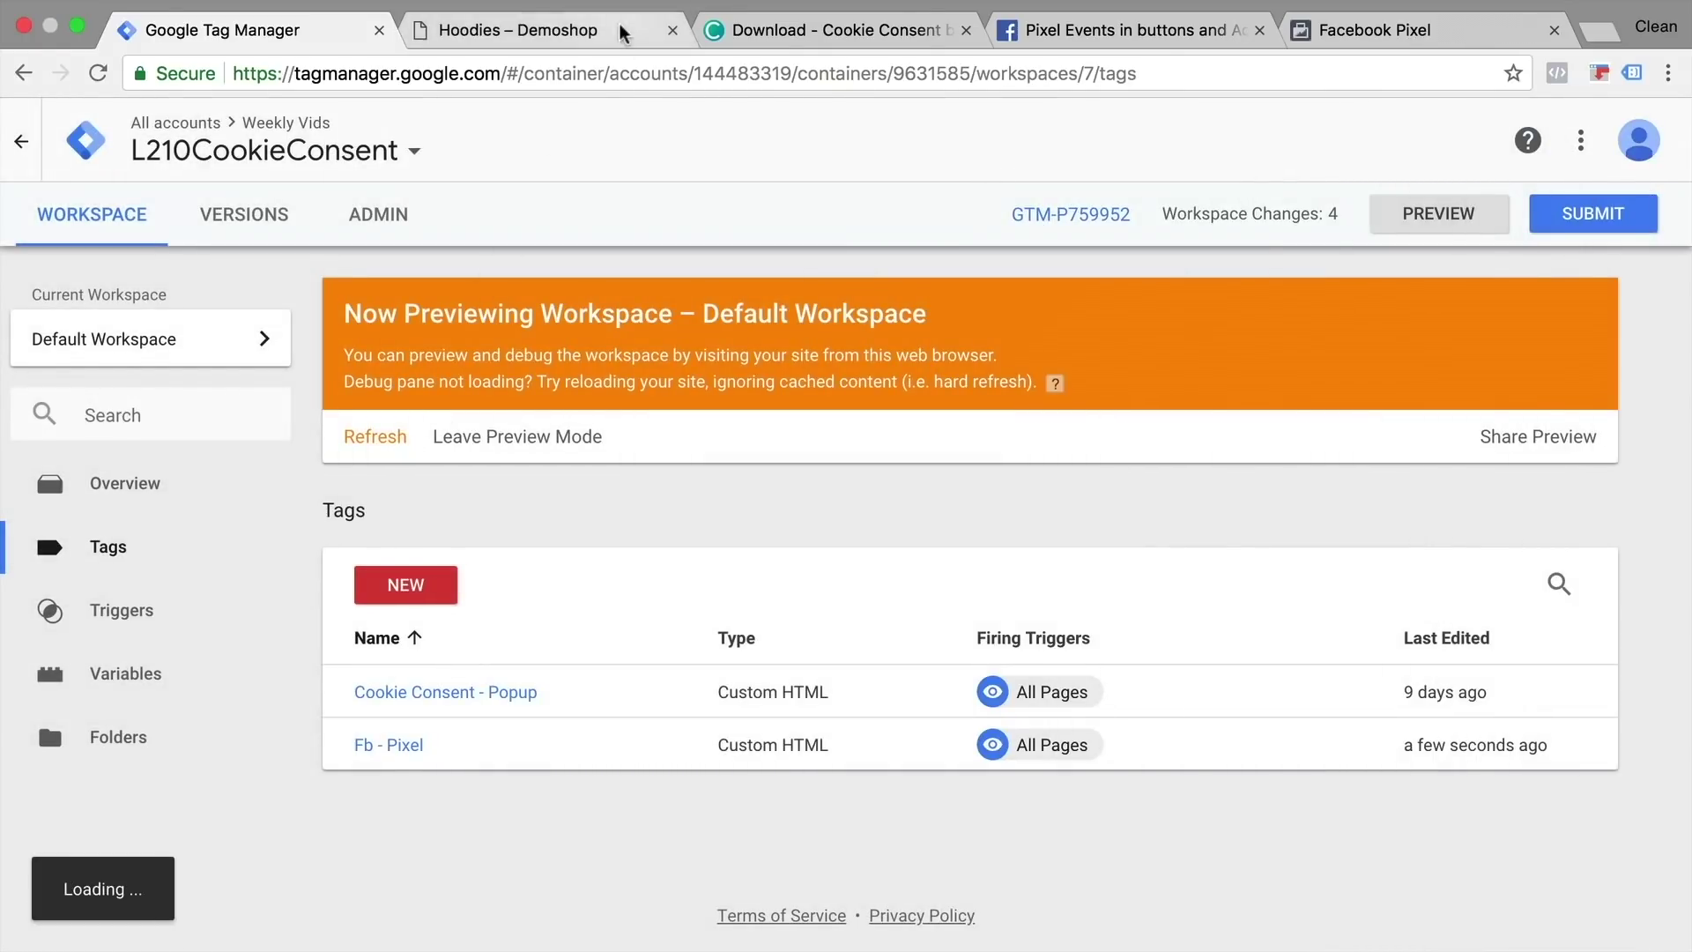
click(533, 32)
click(728, 342)
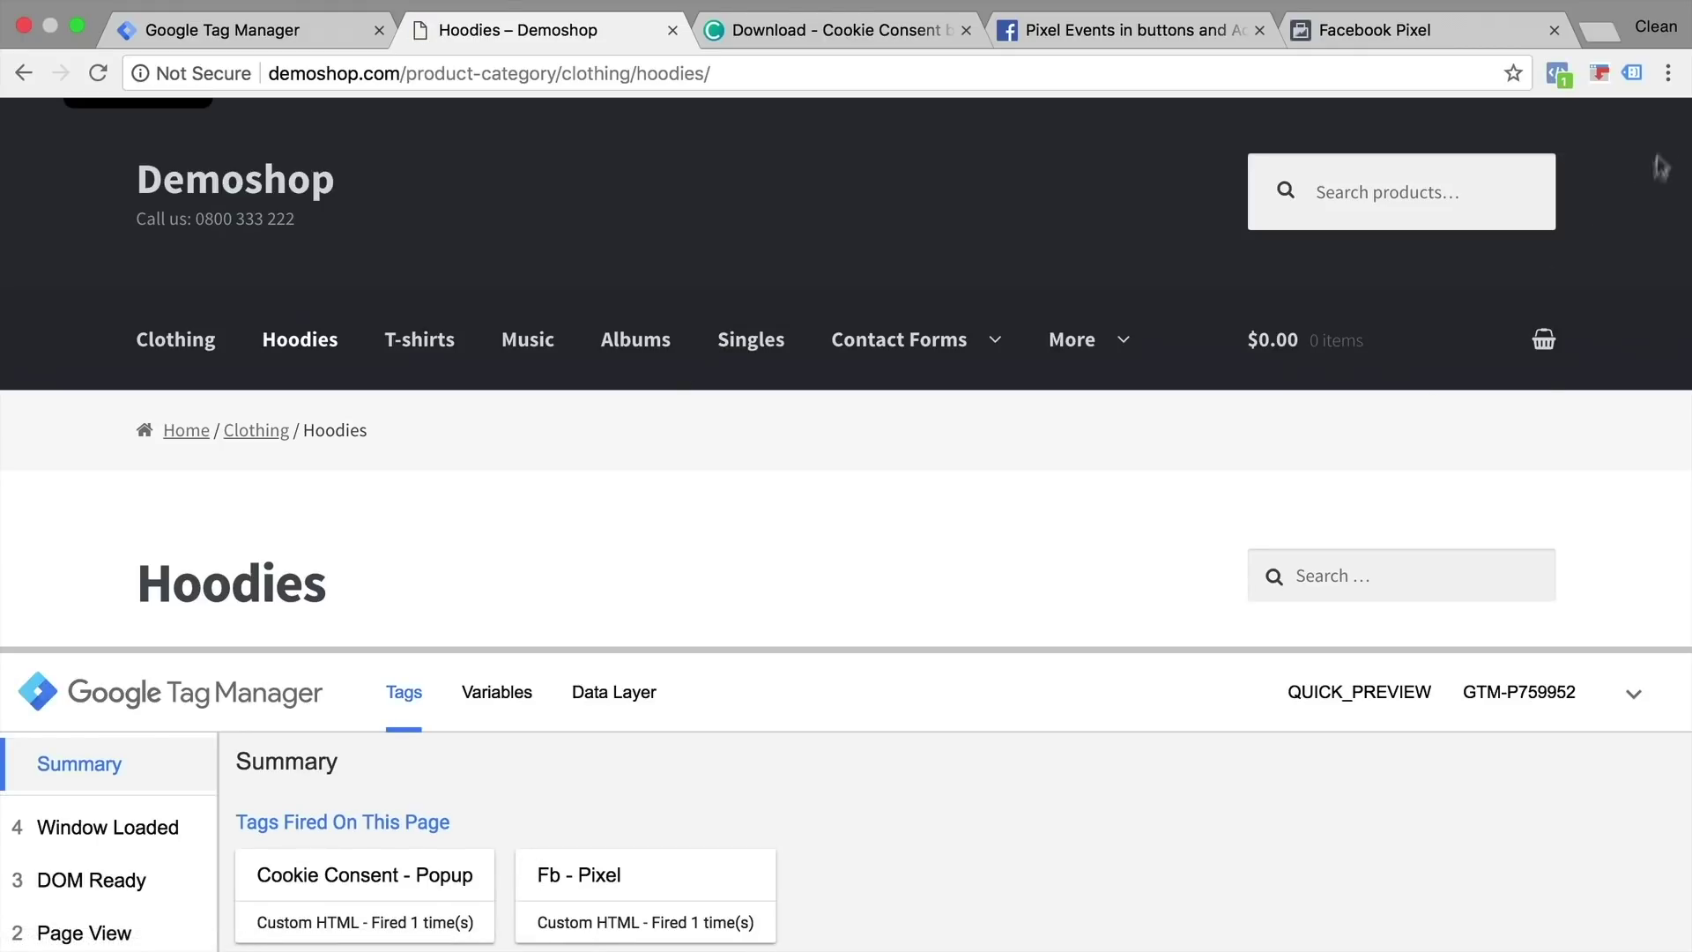
- Check the expanded details of the PageView event in Facebook Pixel Helper, and close the helper
click(1558, 73)
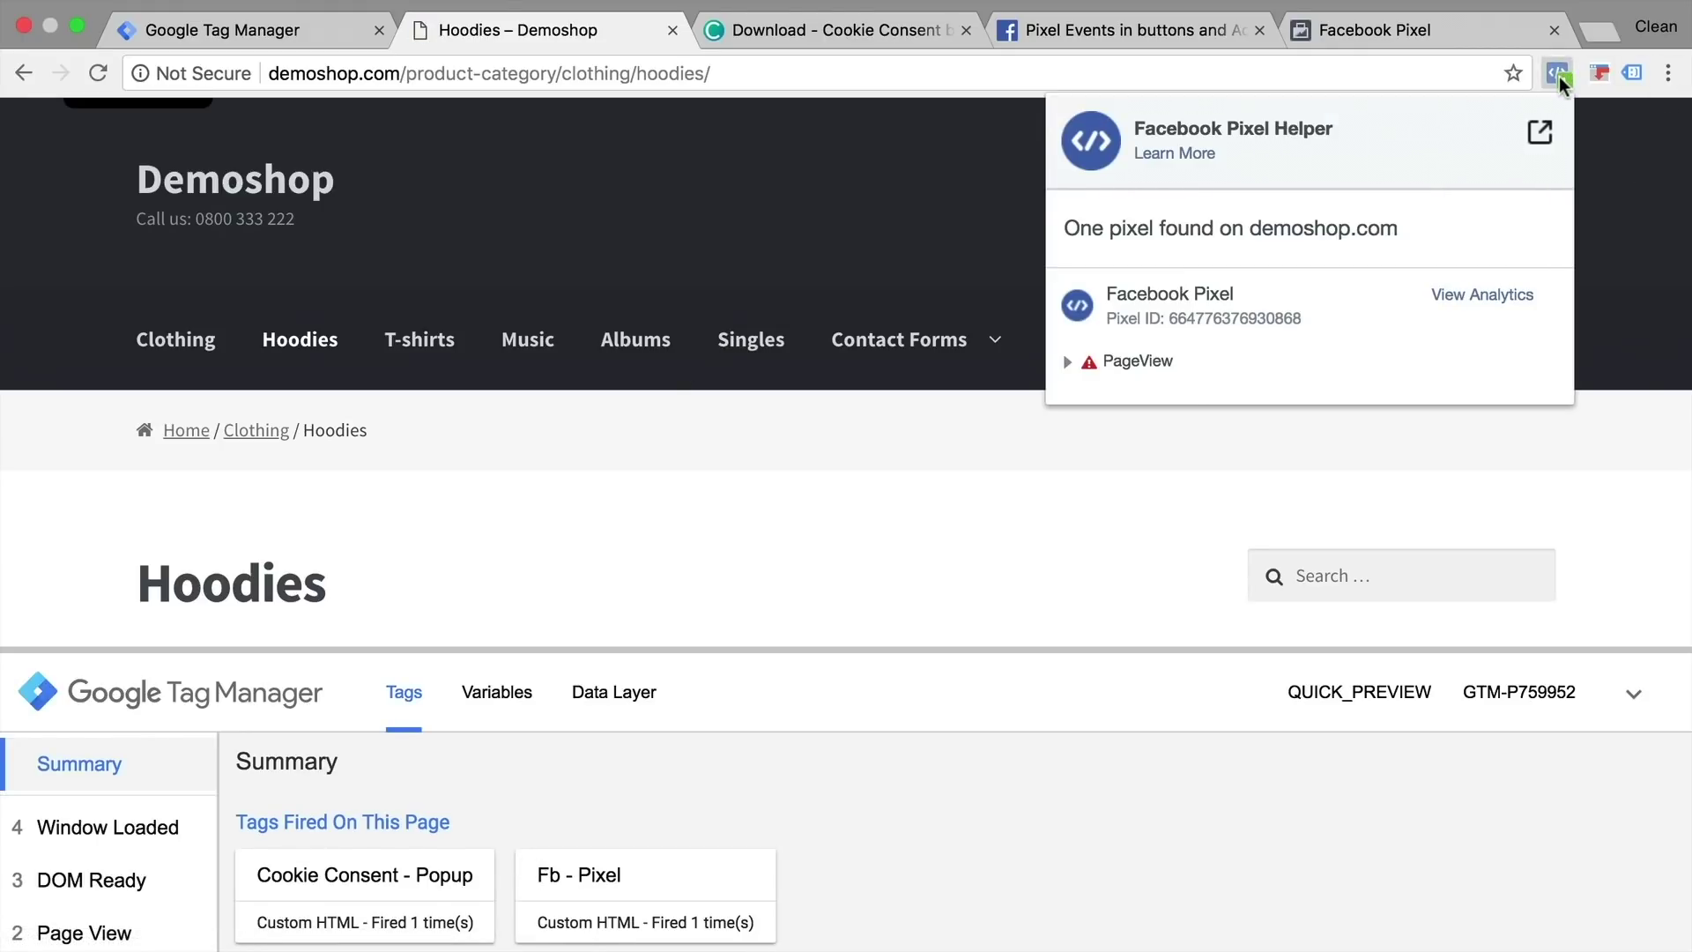
click(1069, 365)
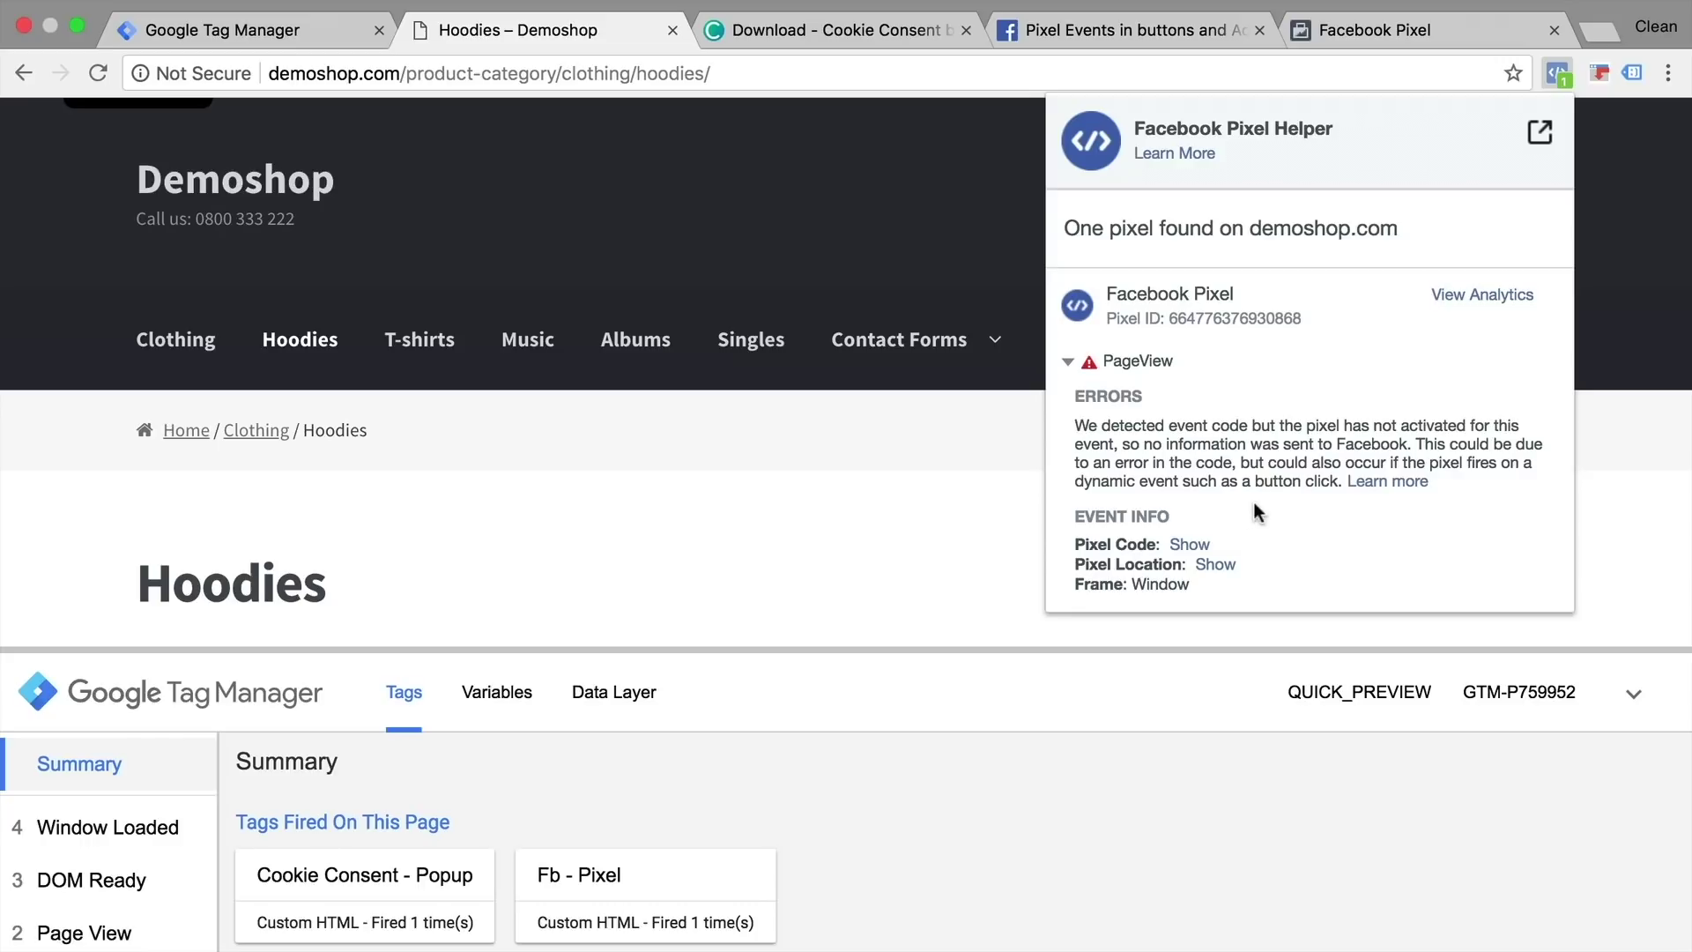
click(929, 504)
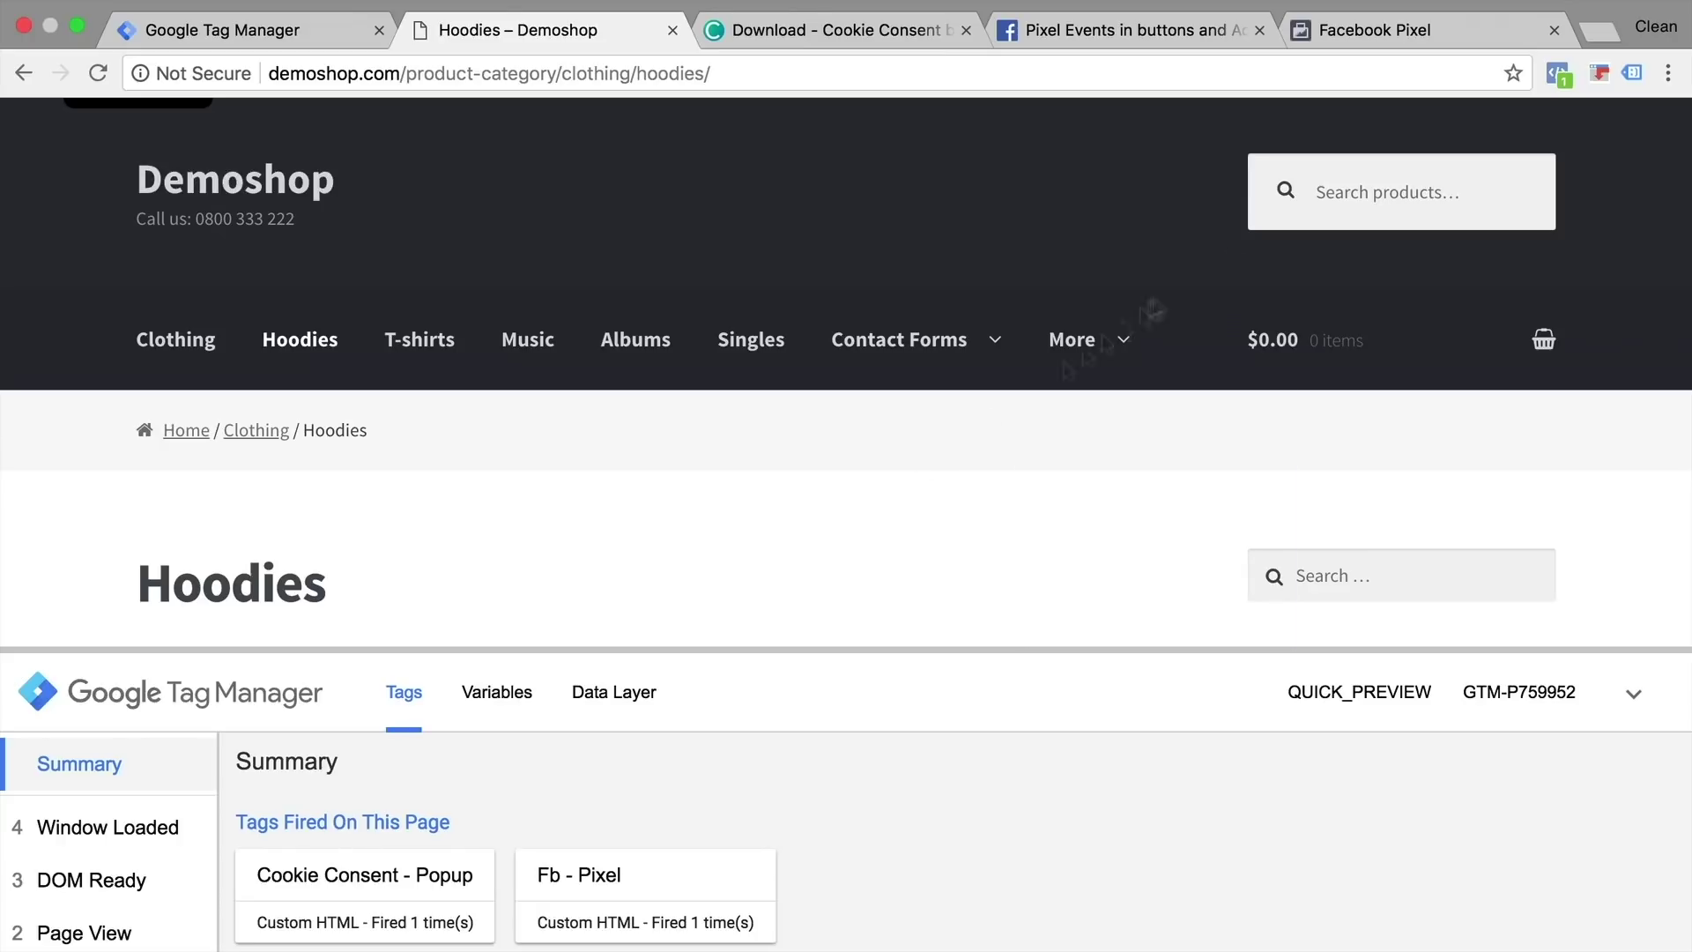
- Open the browser's JavaScript console for Demoshop's Hoodies page
click(1668, 73)
mouse_move(1502, 458)
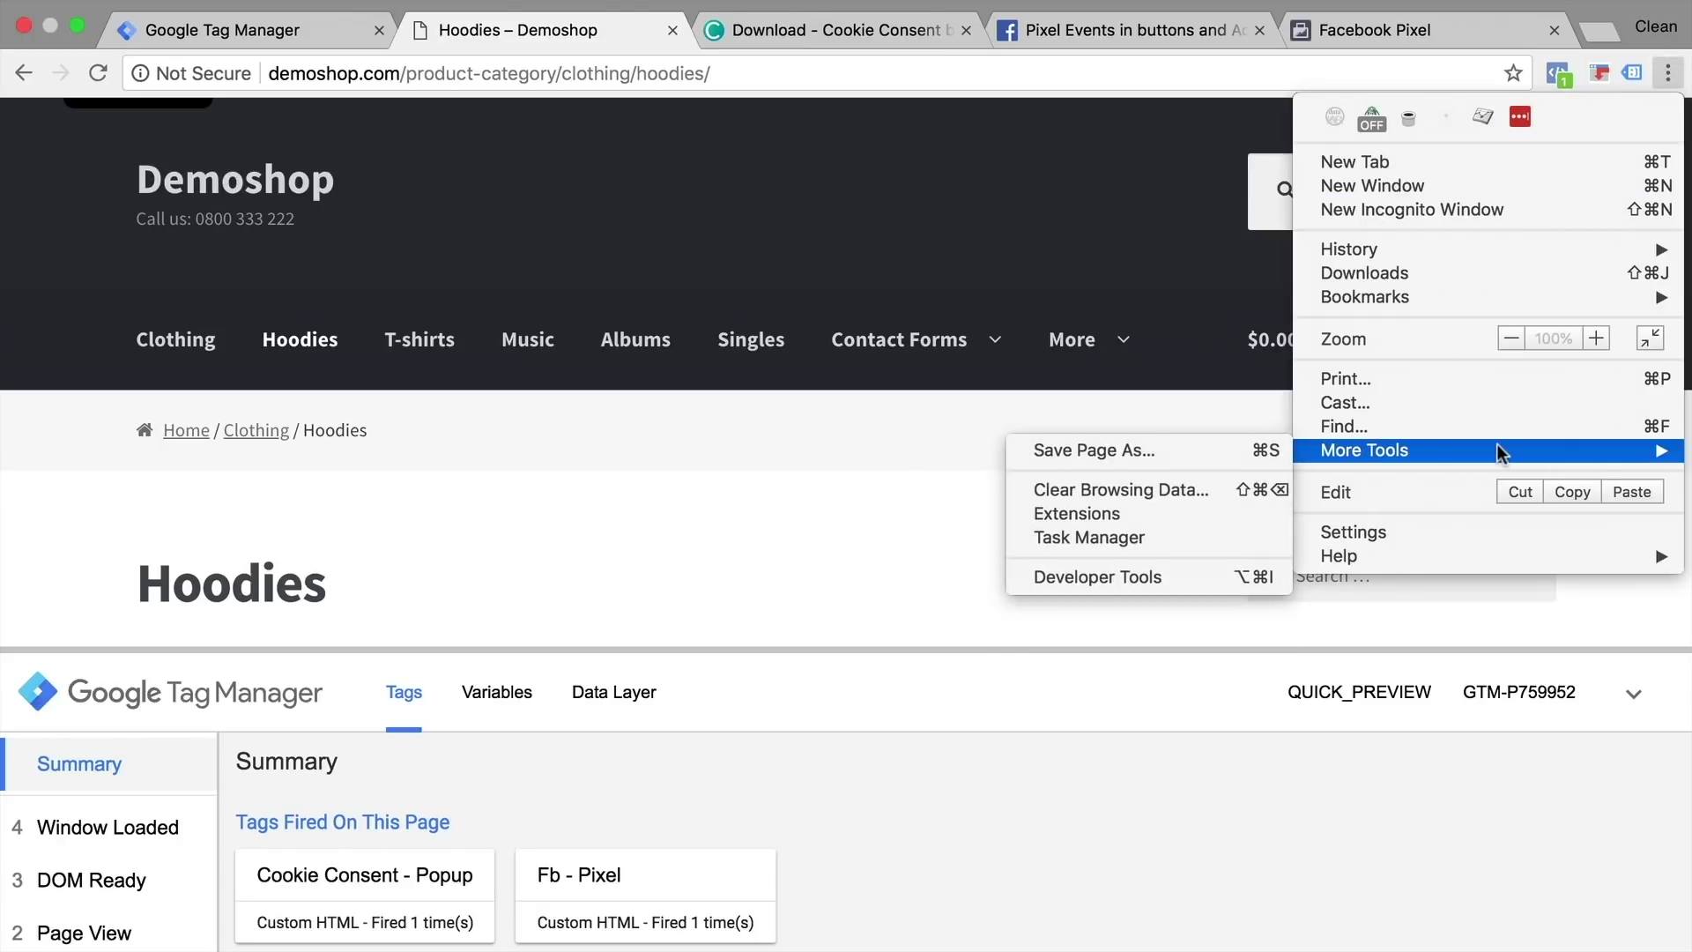
click(1179, 580)
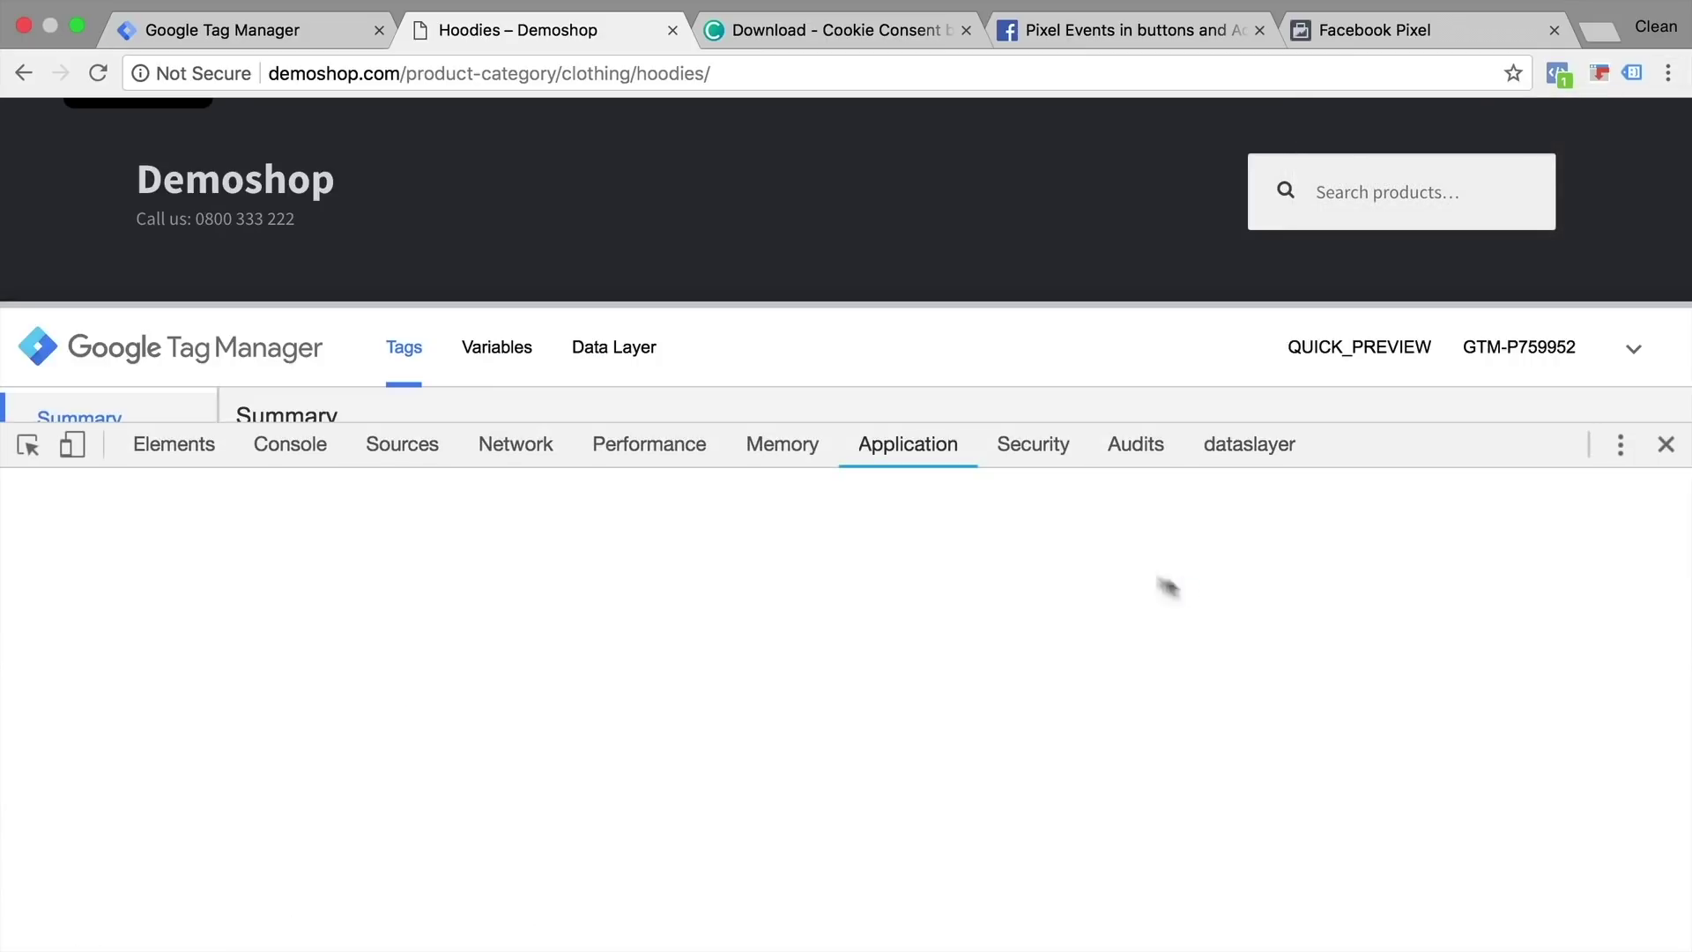
click(300, 443)
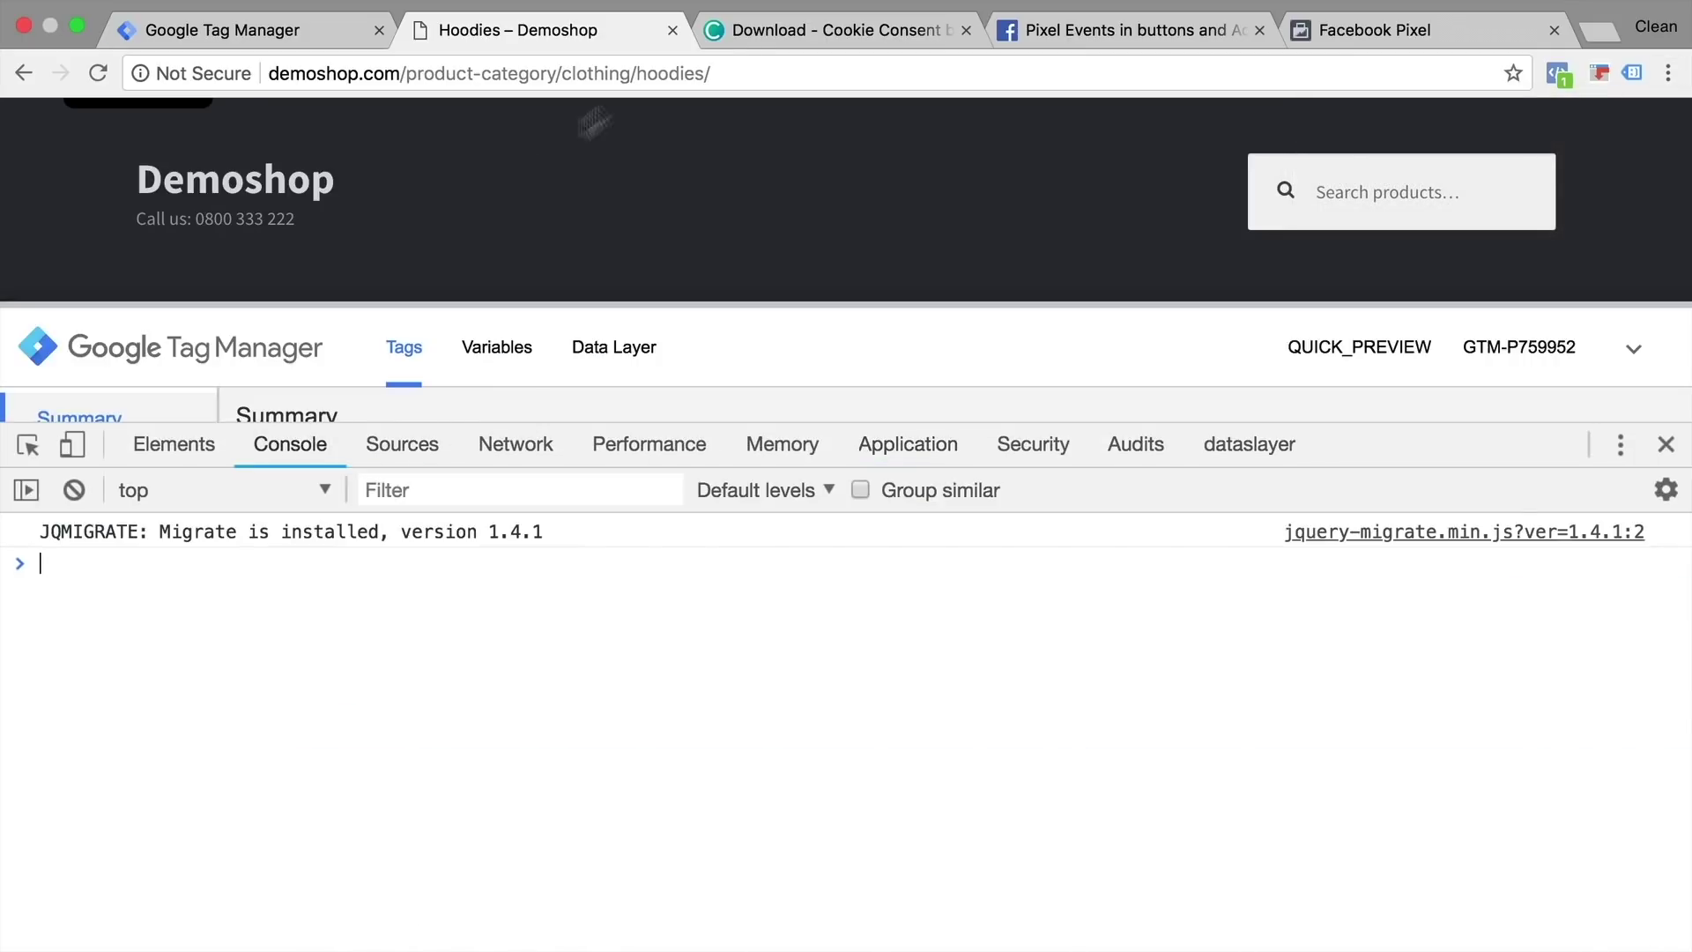
- Copy the line fbq('consent', 'grant'); from the first GDPR code sample in Facebook's pixel events documentation
click(1374, 30)
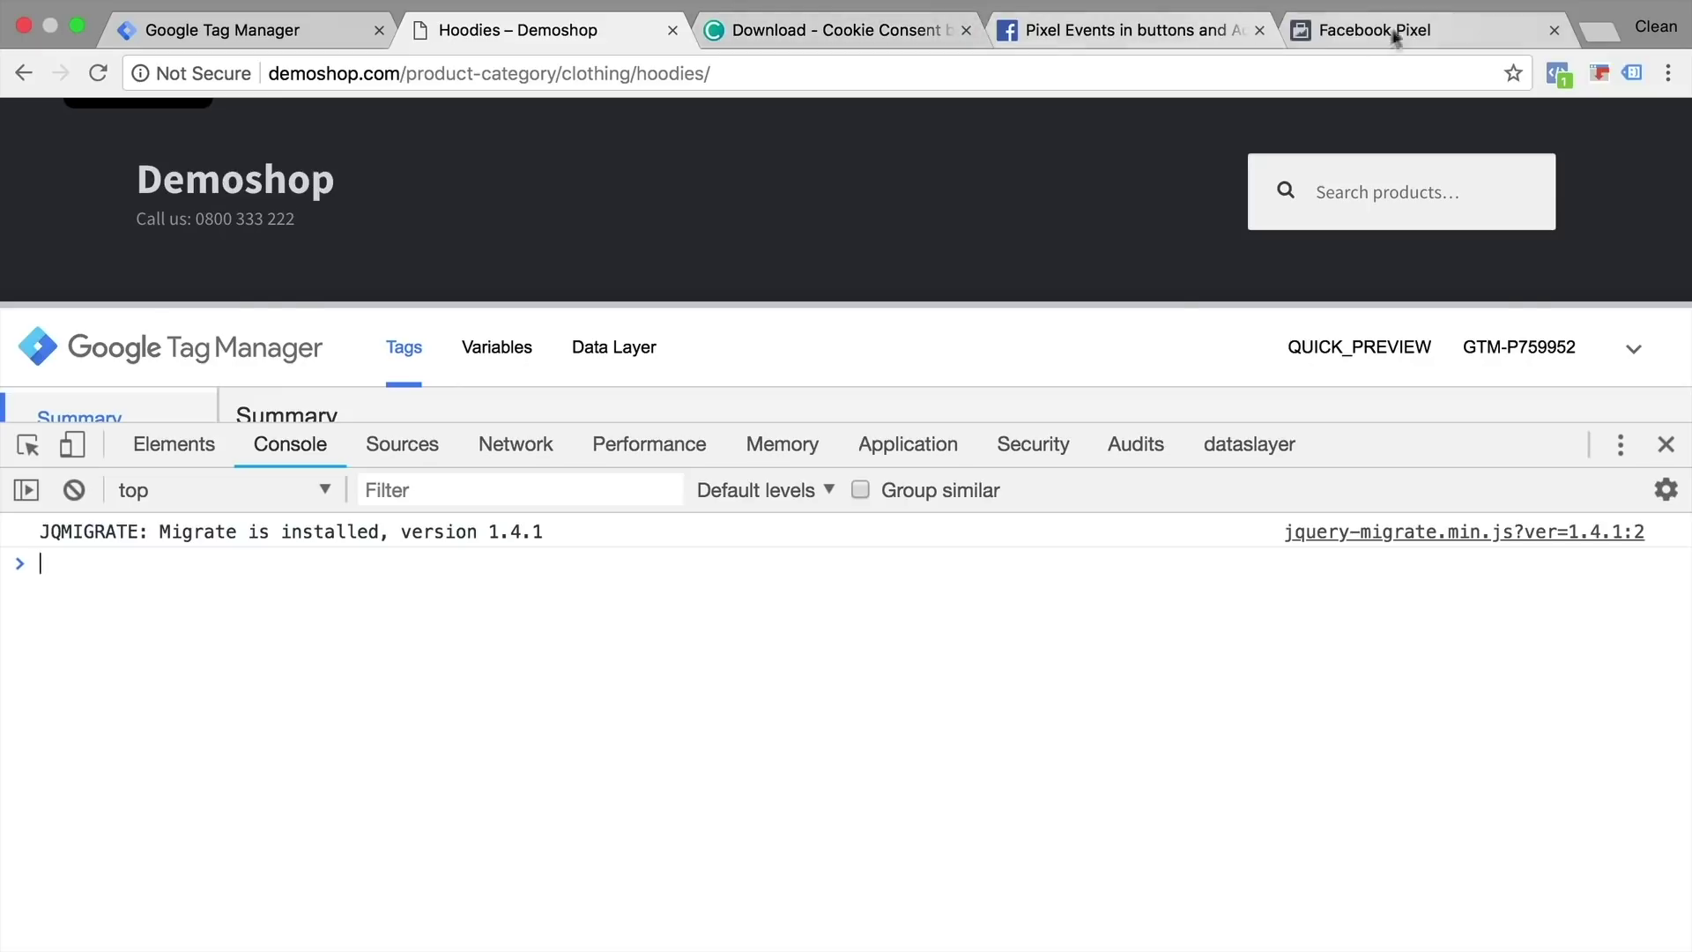
click(1170, 26)
drag(604, 457, 335, 464)
key(super+c)
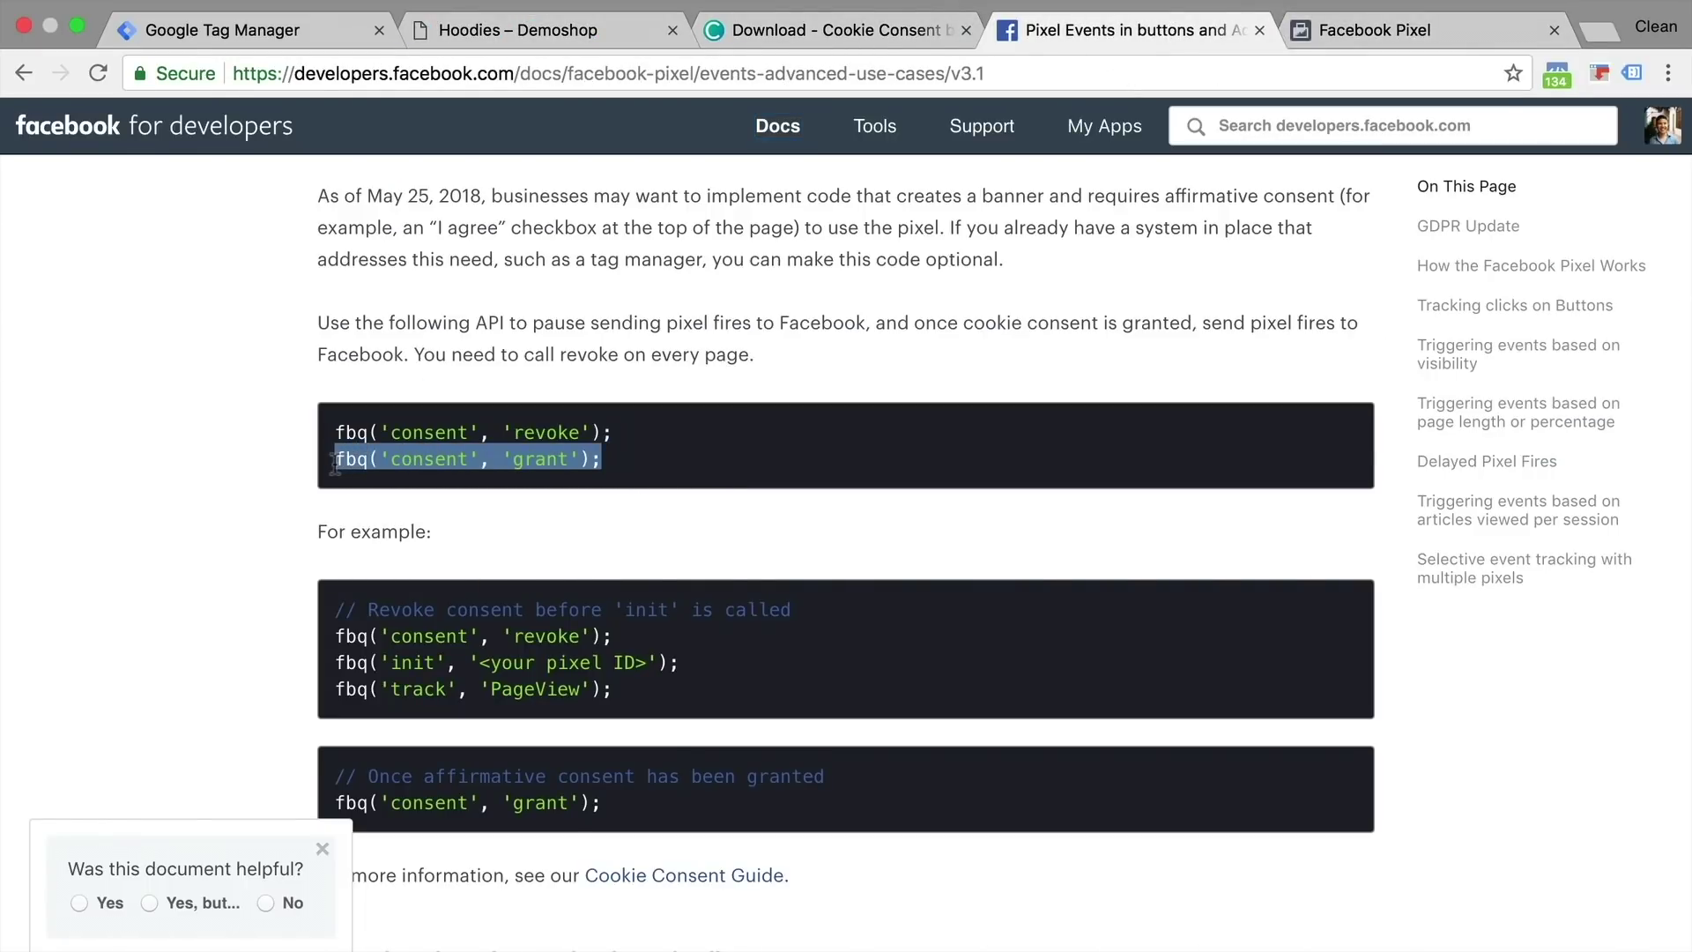
- Paste fbq('consent', 'grant'); into the console of Demoshop's Hoodies page and run it
click(774, 30)
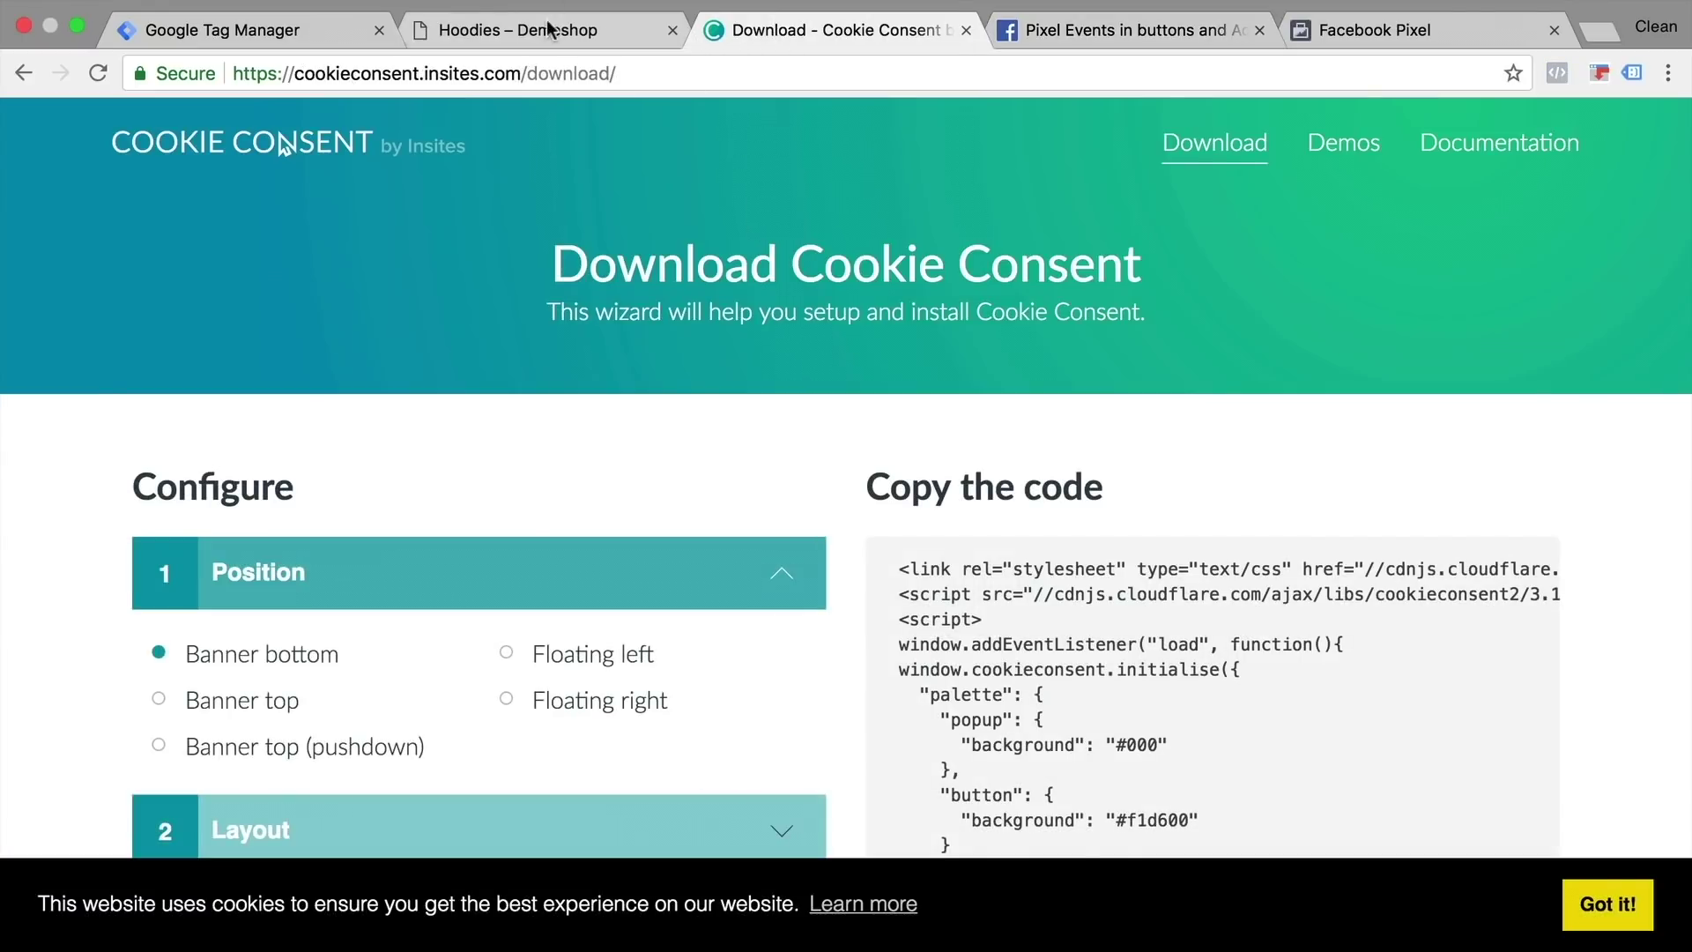
click(555, 27)
key(super+v)
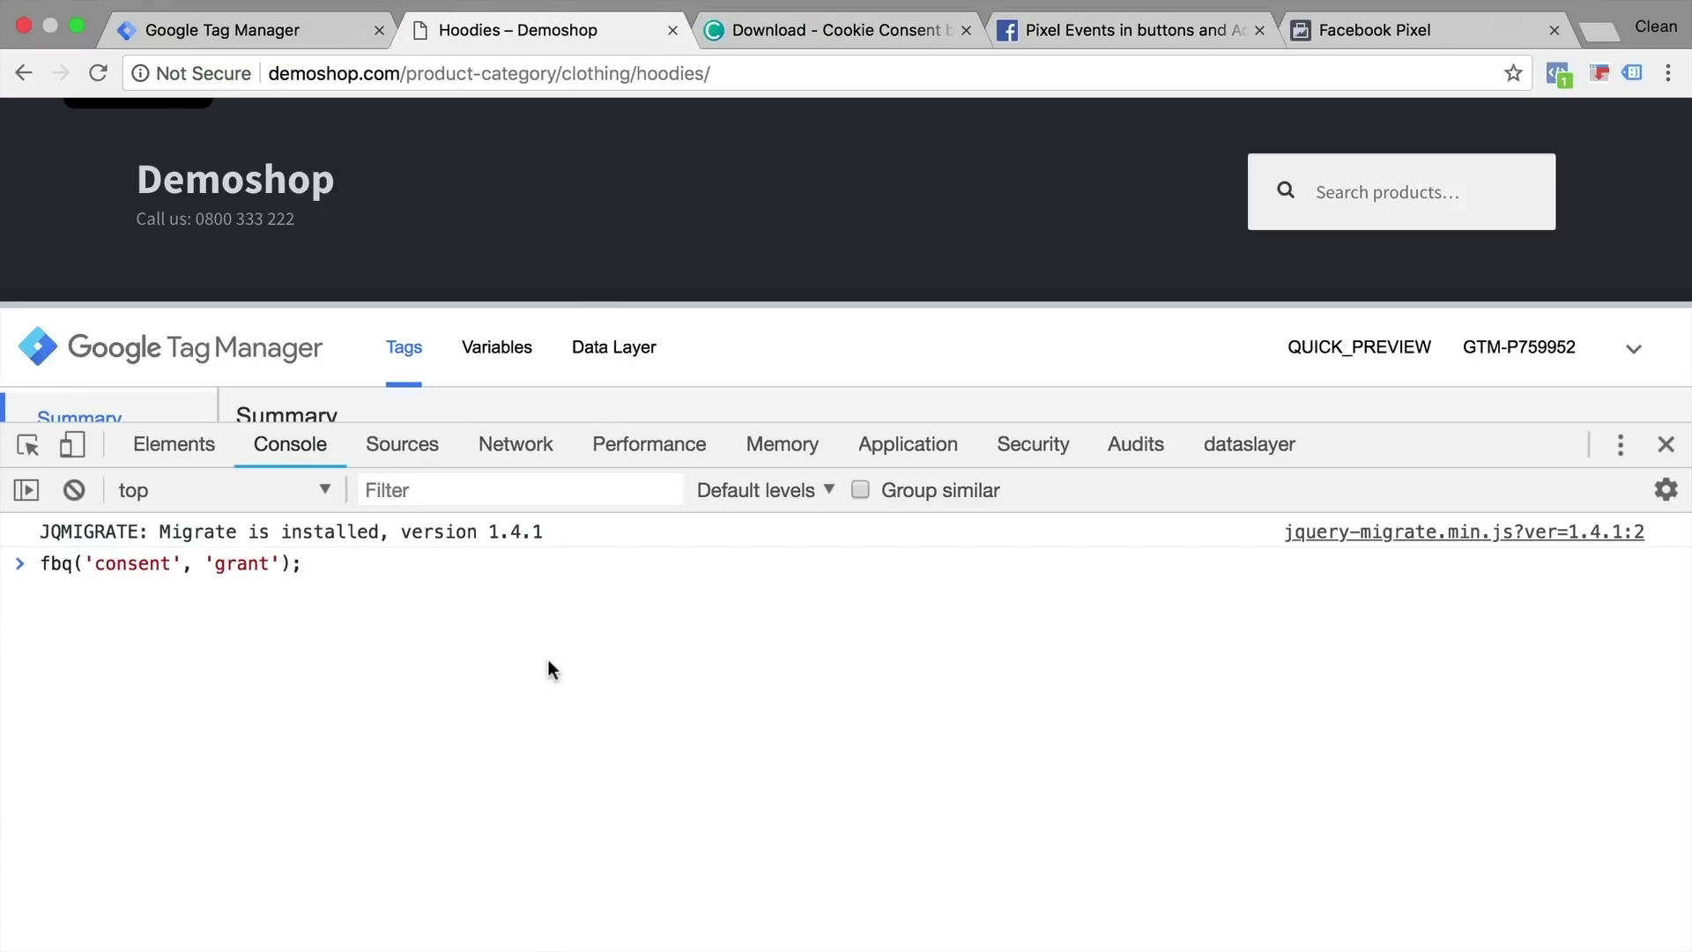
key(Return)
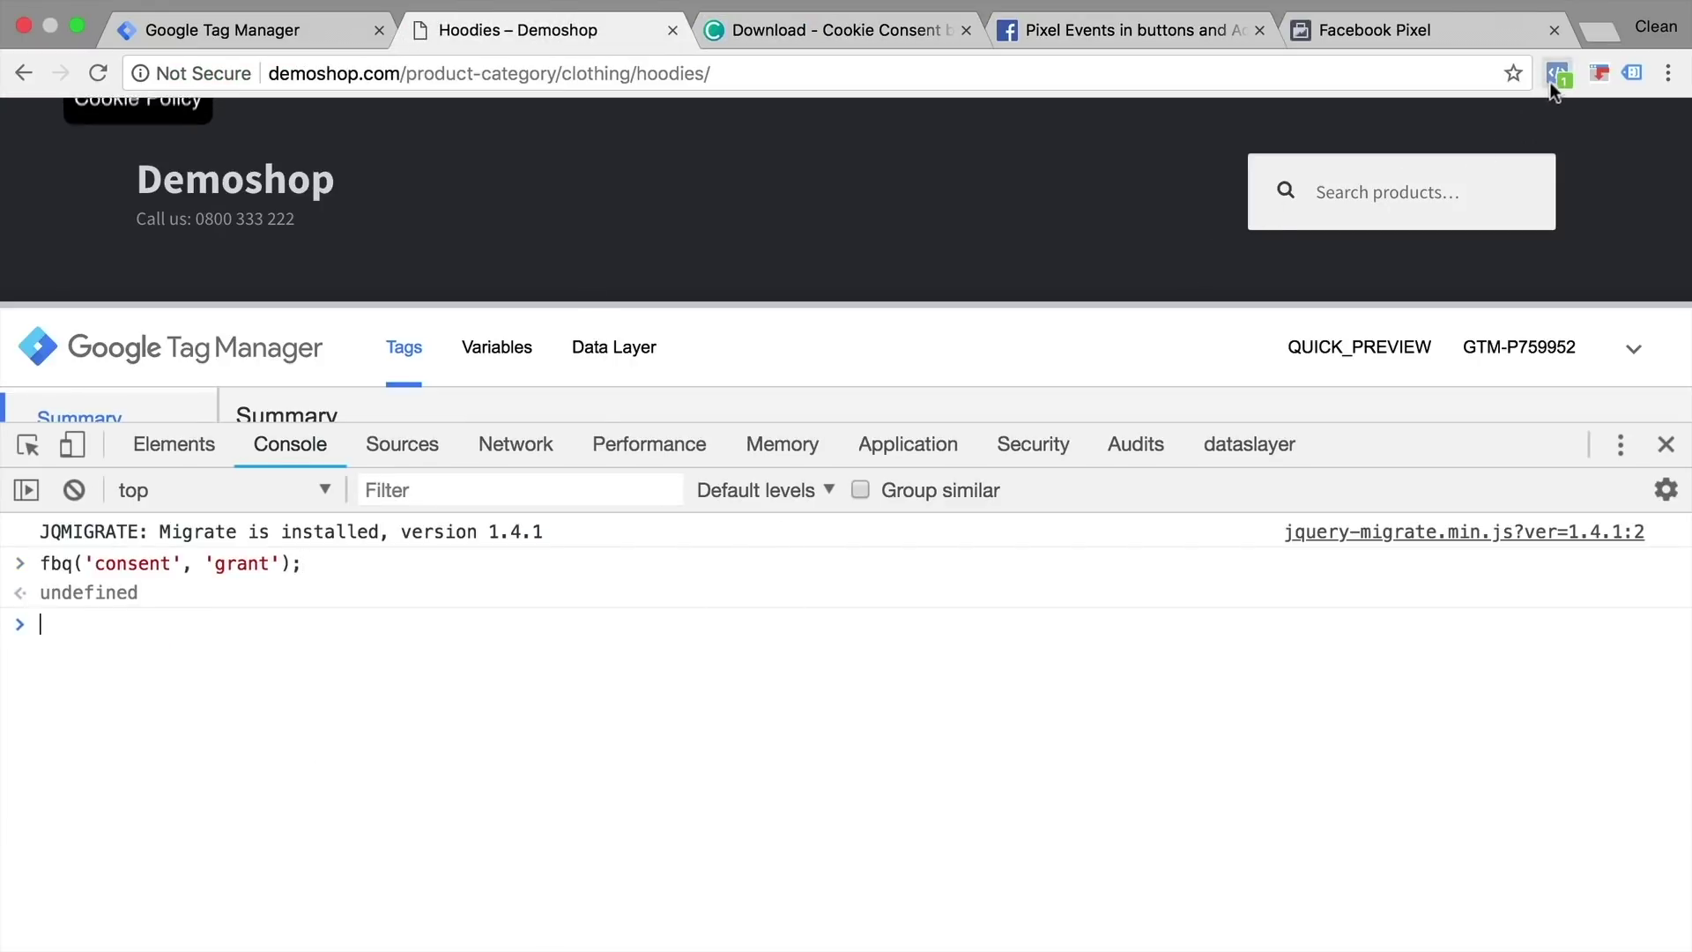
- Check the pixel's events in Facebook Pixel Helper, and look up the cookieconsent_status cookie among the stored cookies for demoshop.com
click(1554, 74)
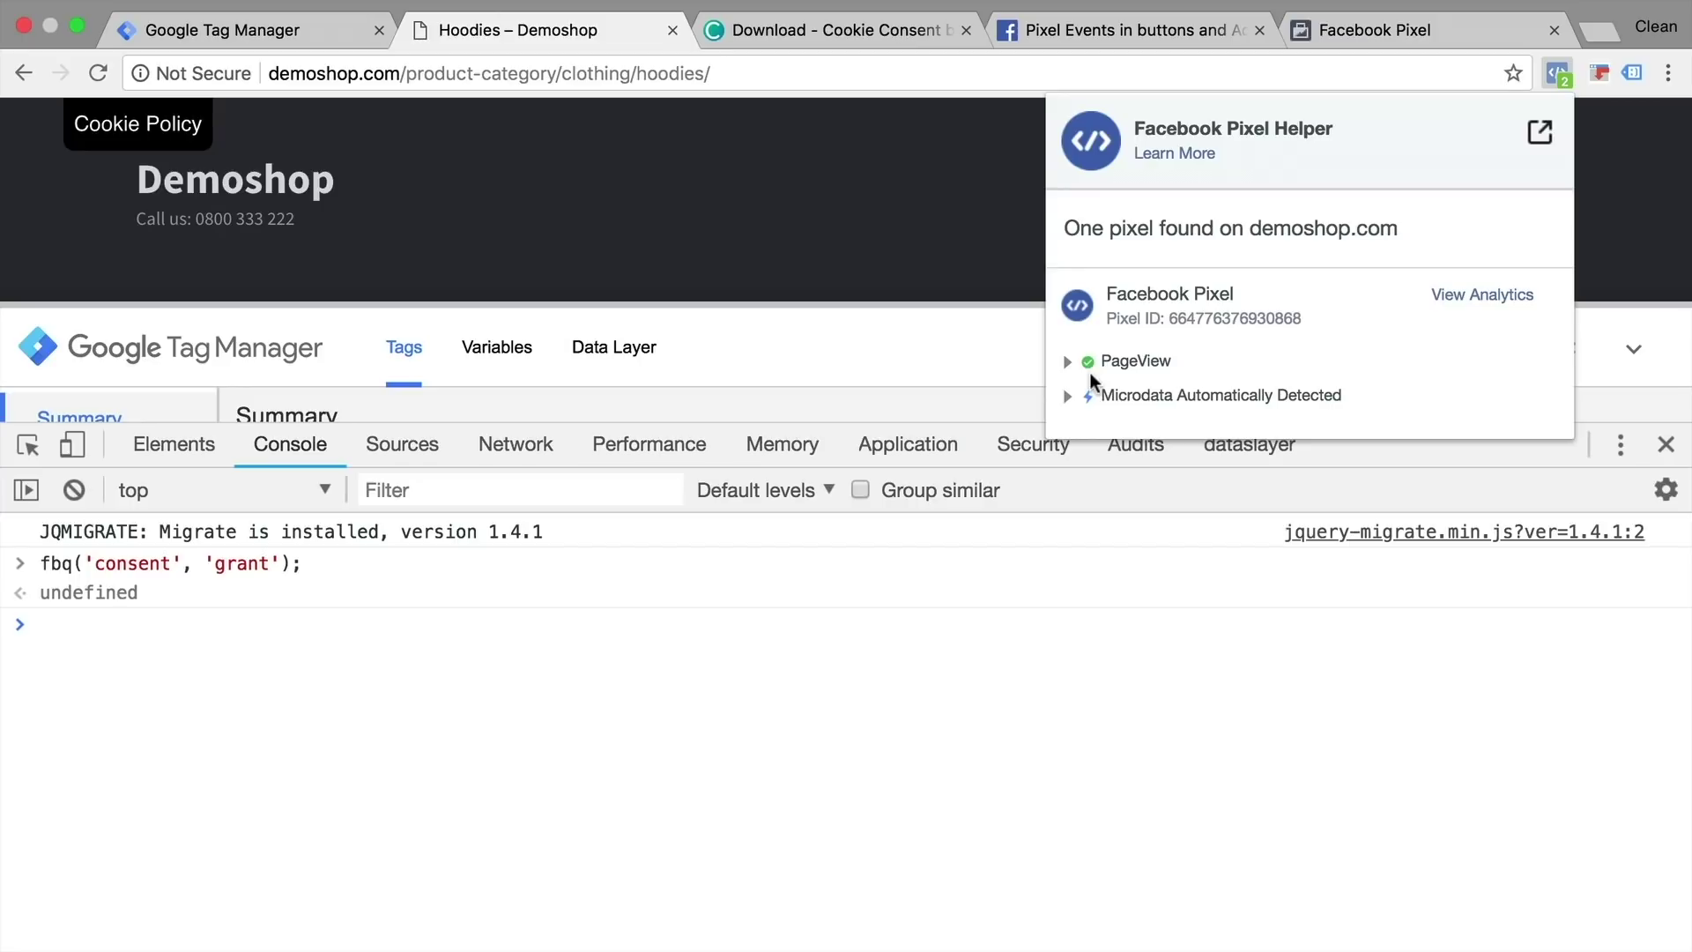
click(696, 624)
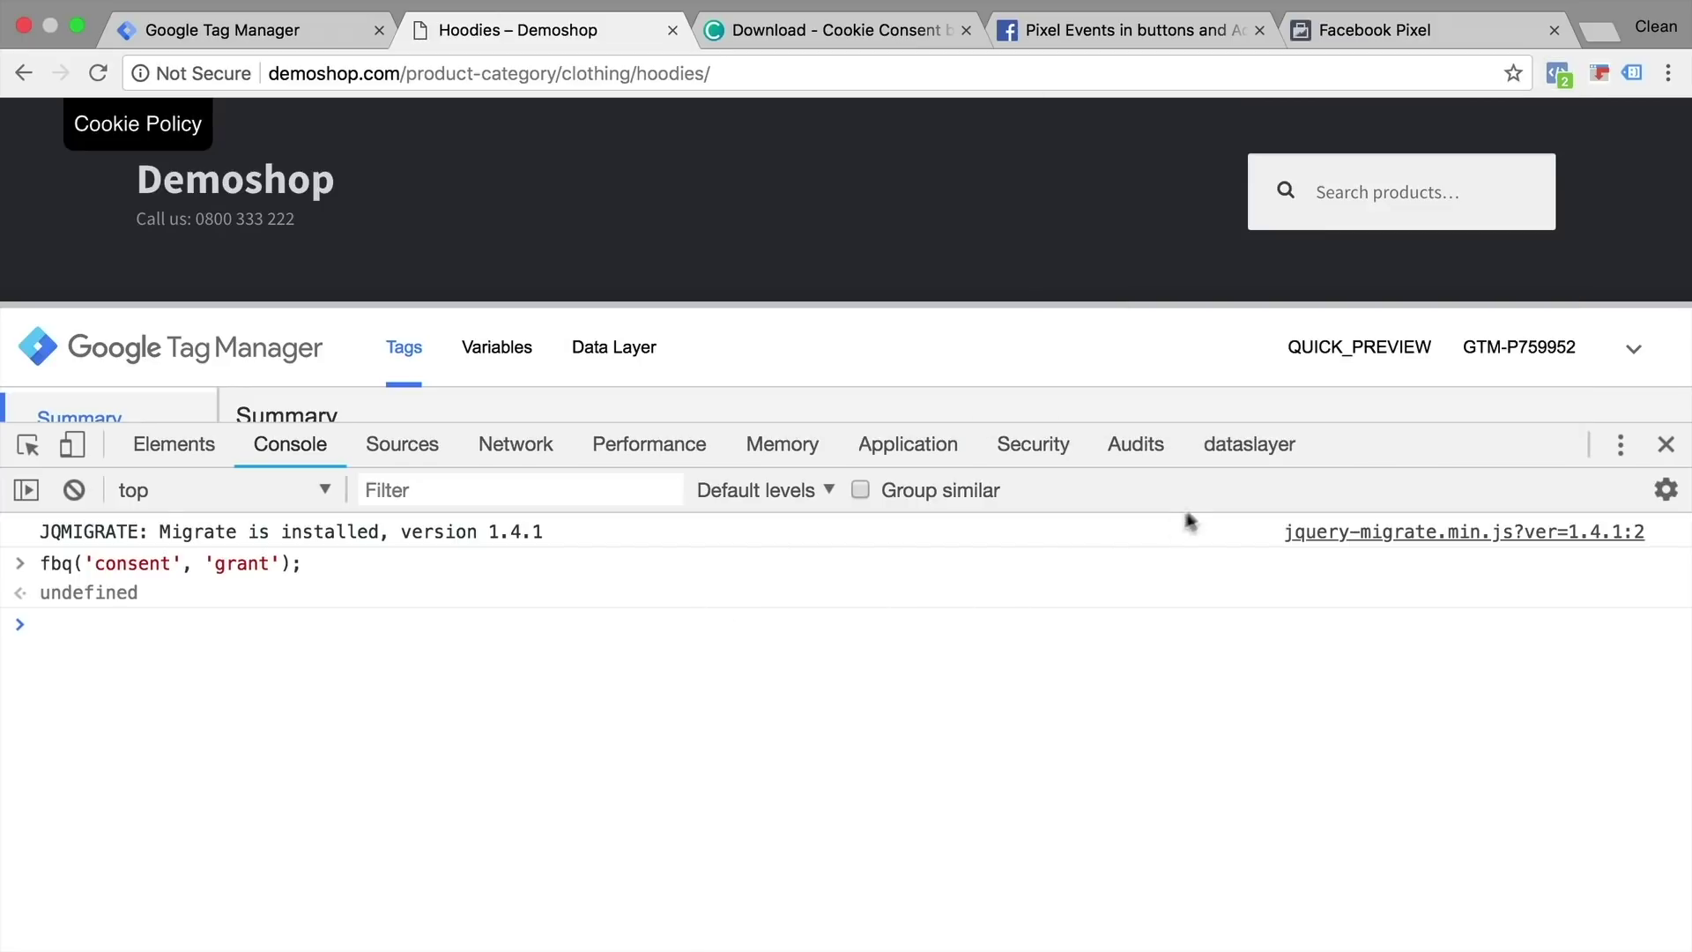
click(897, 443)
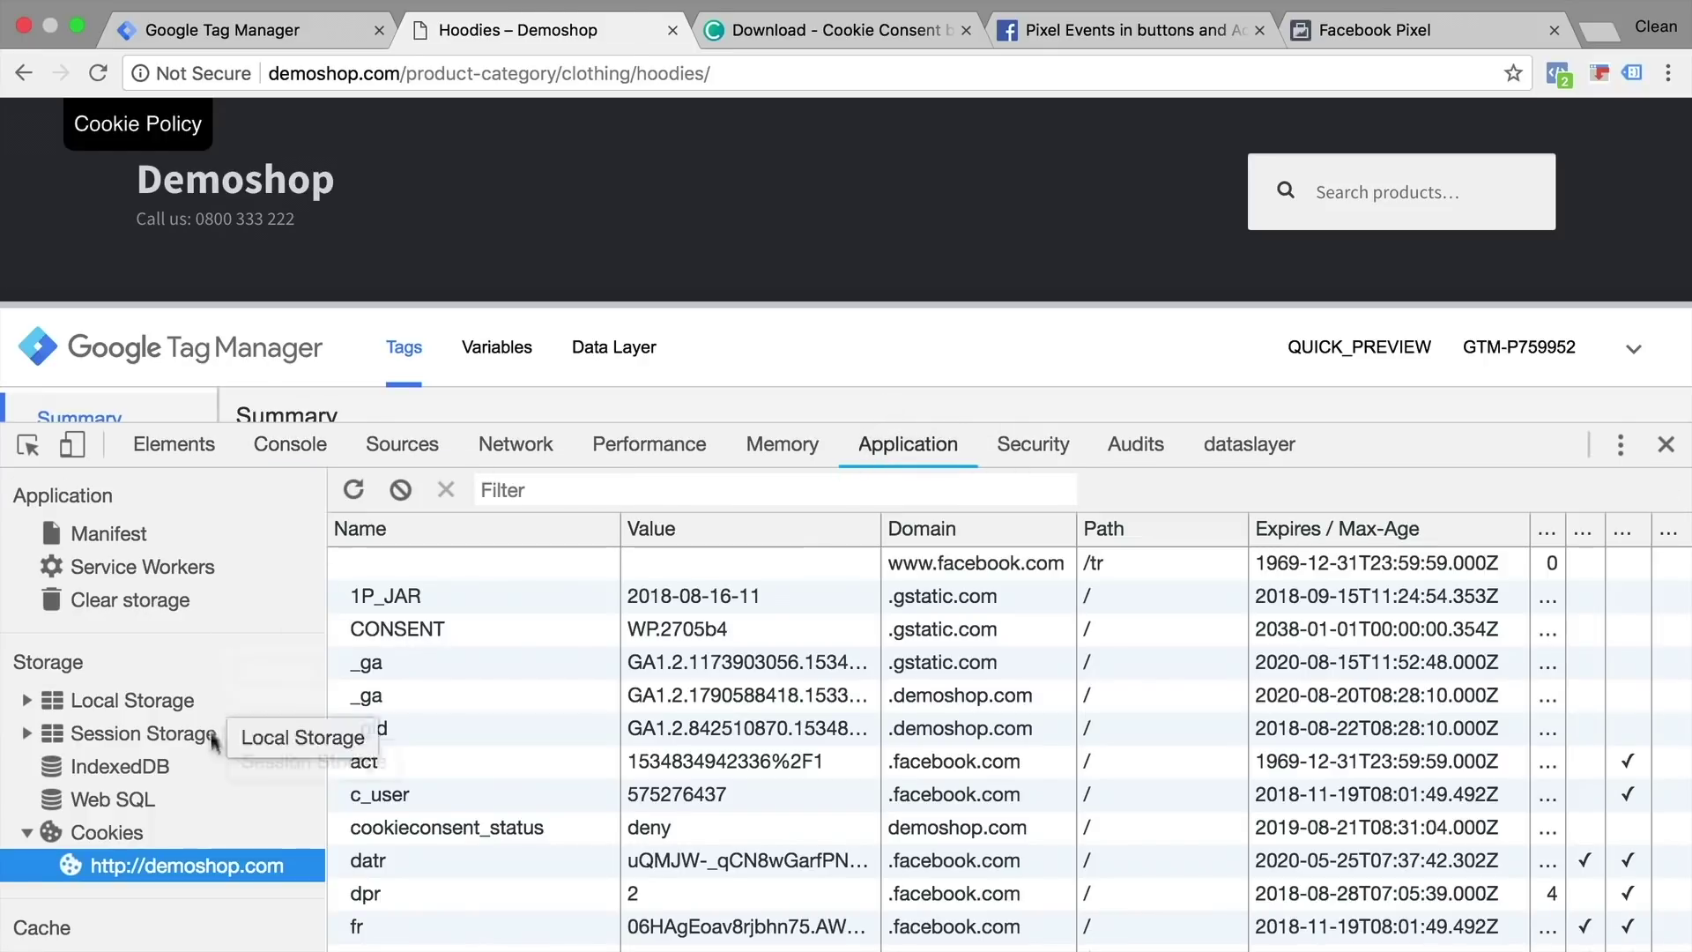
scroll(563, 793, down, 2)
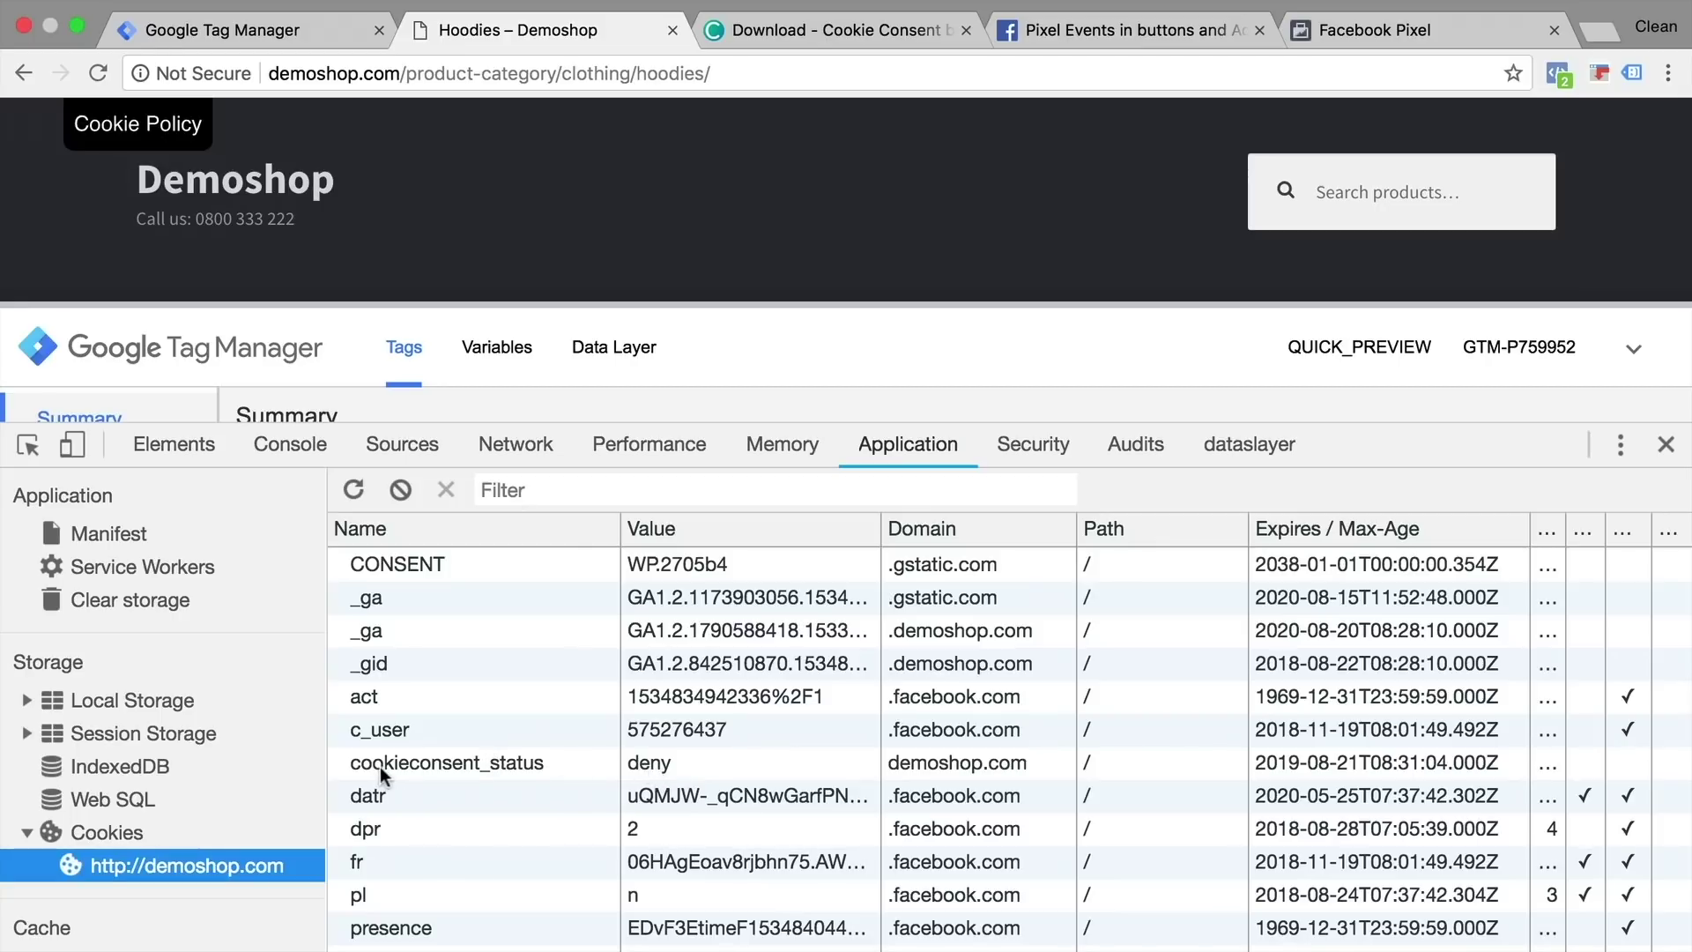
- Create a new user-defined variable of type 1st-Party Cookie in Google Tag Manager
click(247, 30)
click(134, 698)
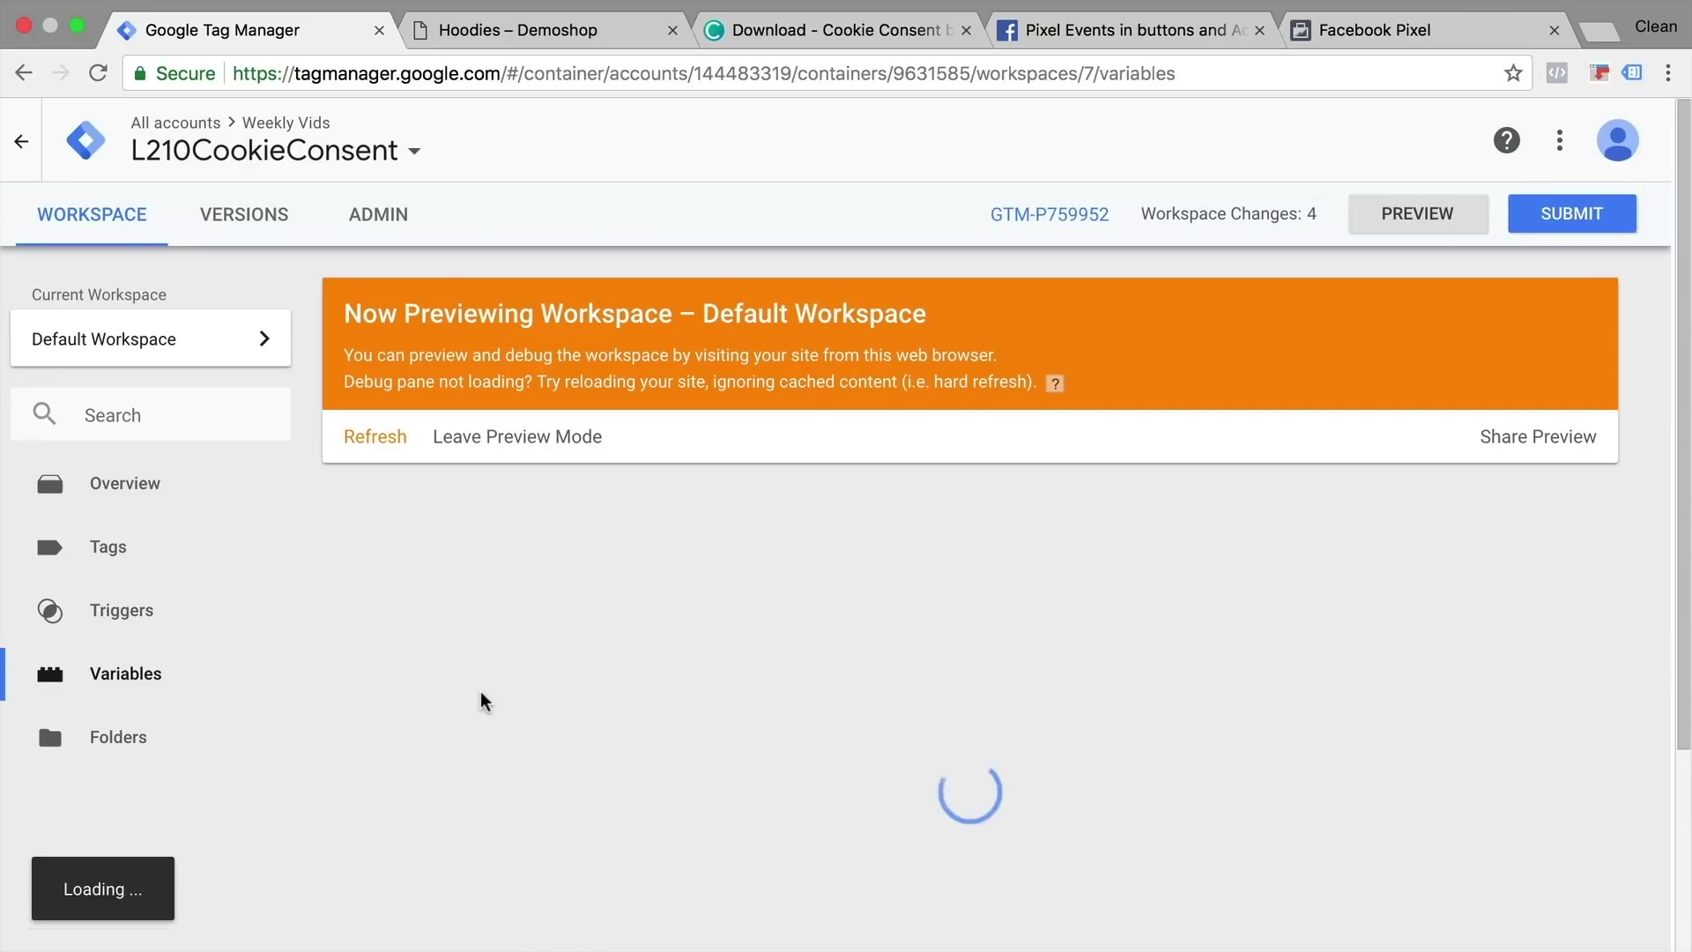
scroll(479, 690, down, 5)
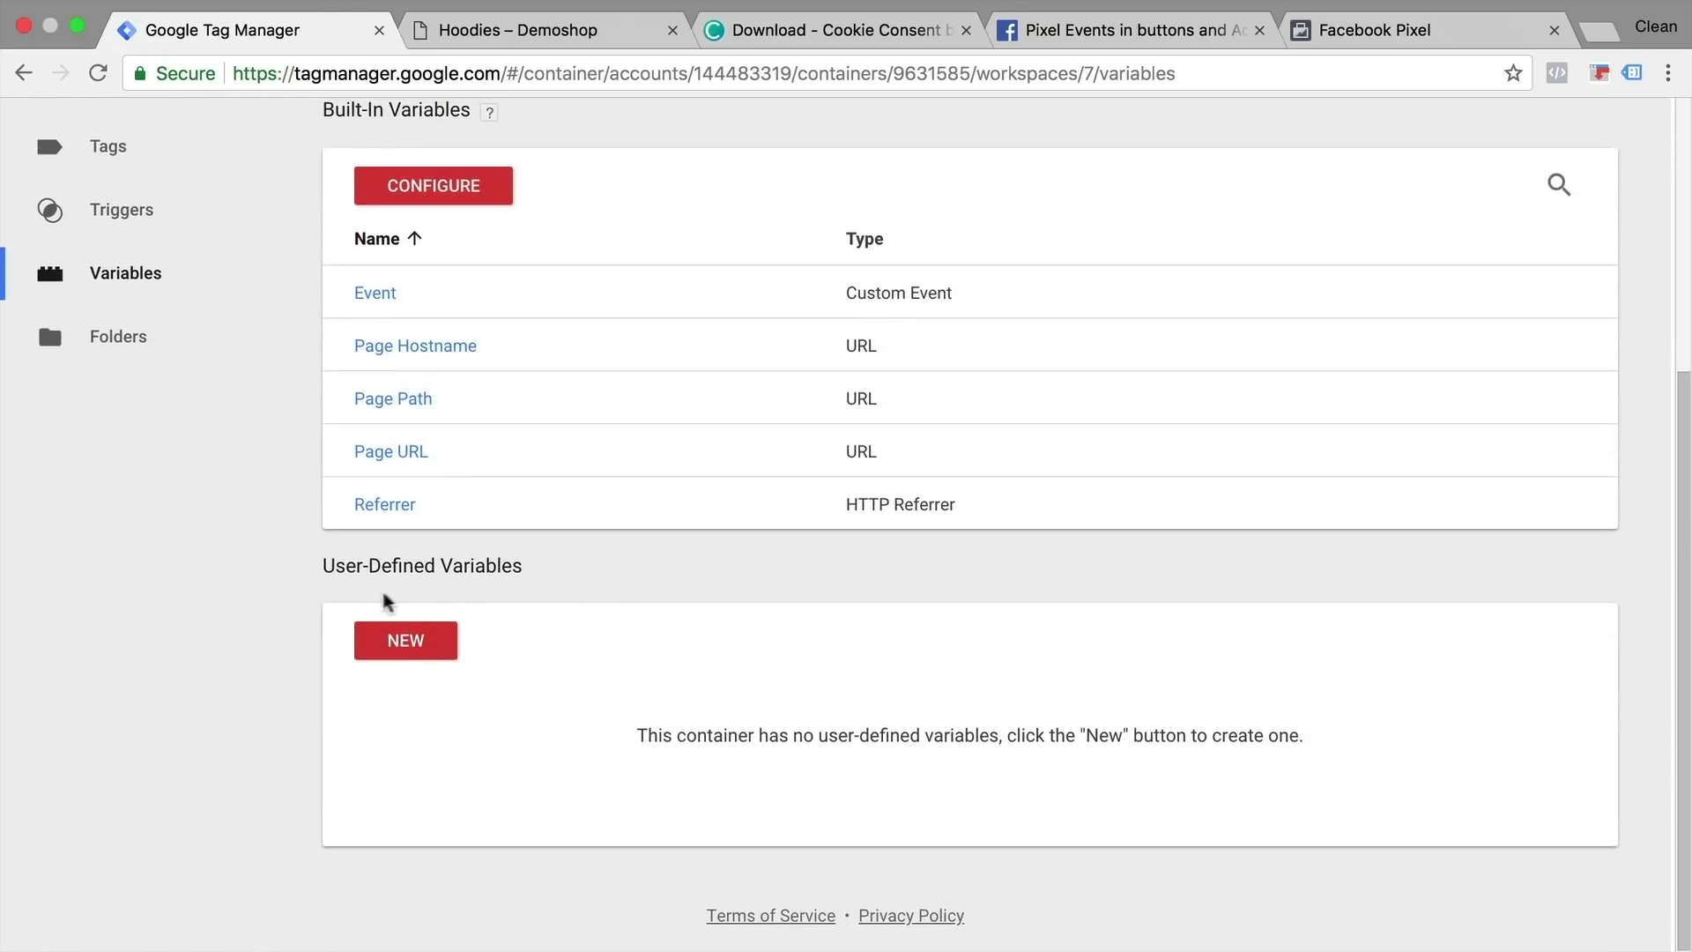
click(410, 645)
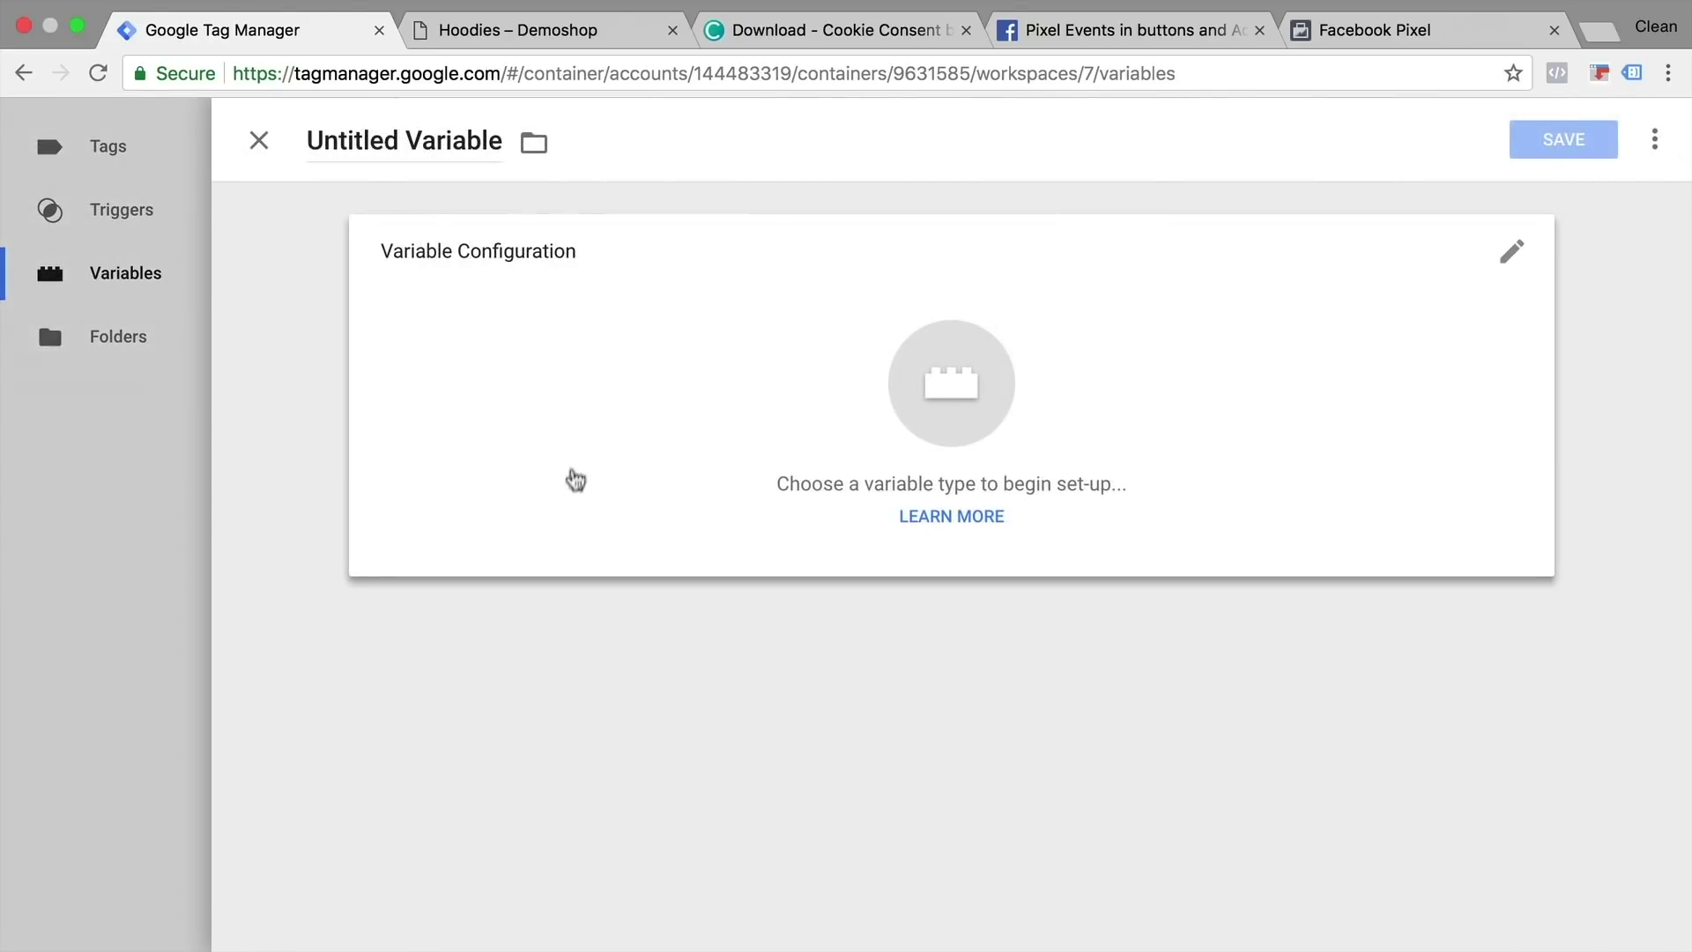
click(568, 441)
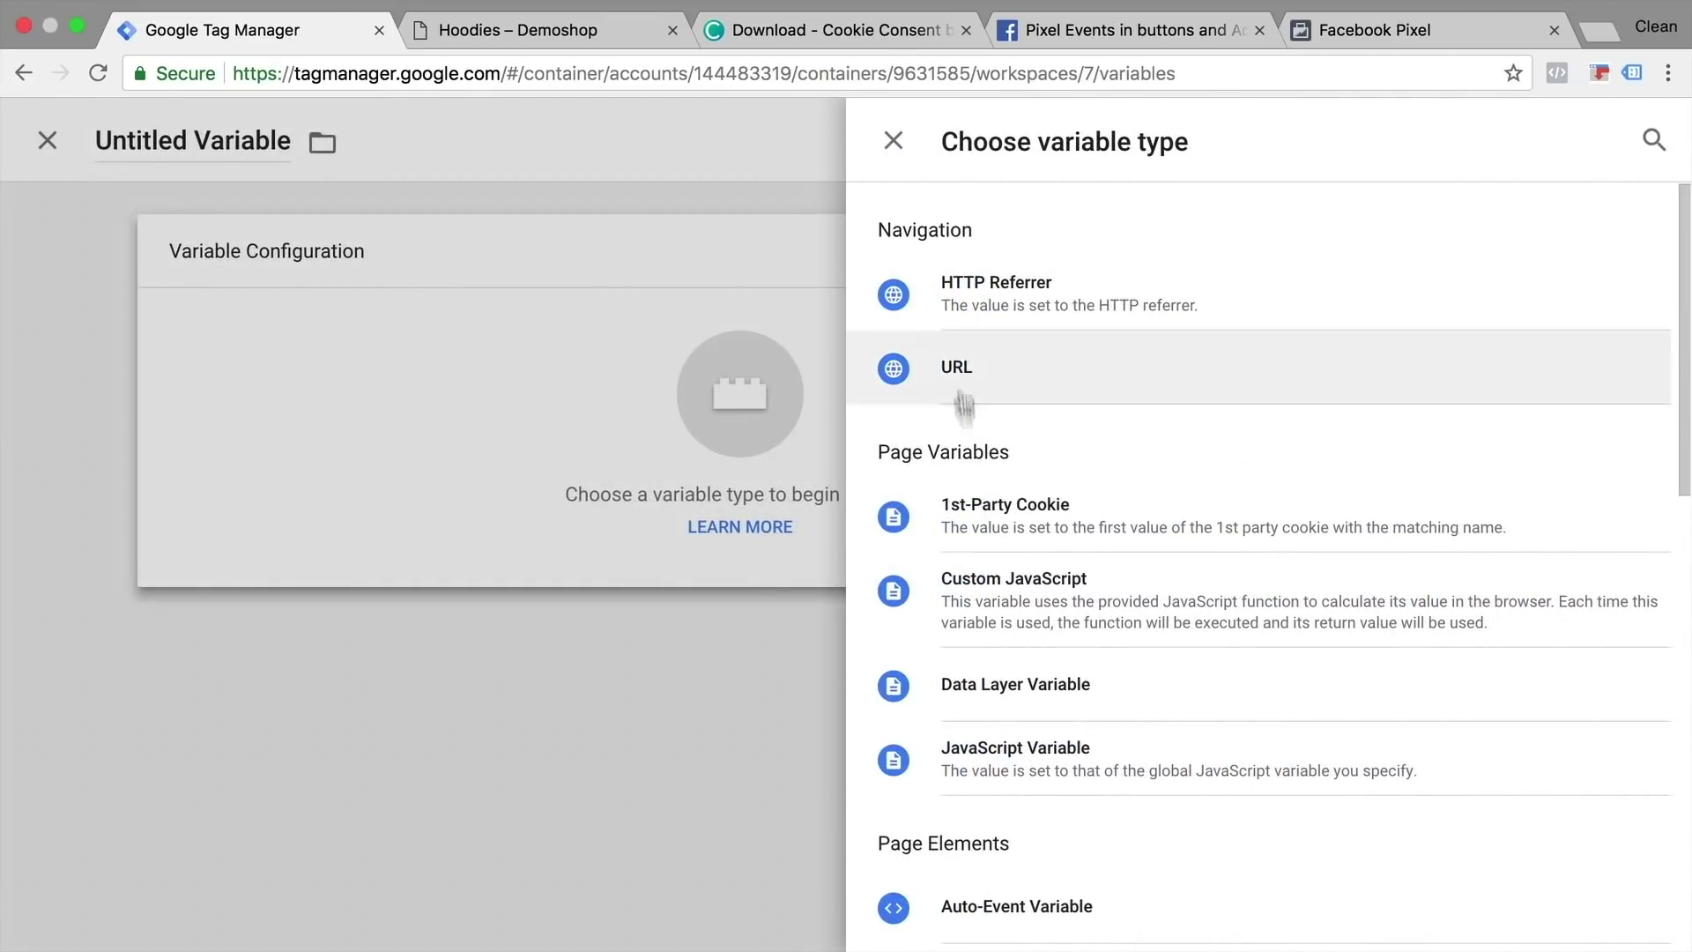
click(971, 549)
click(607, 459)
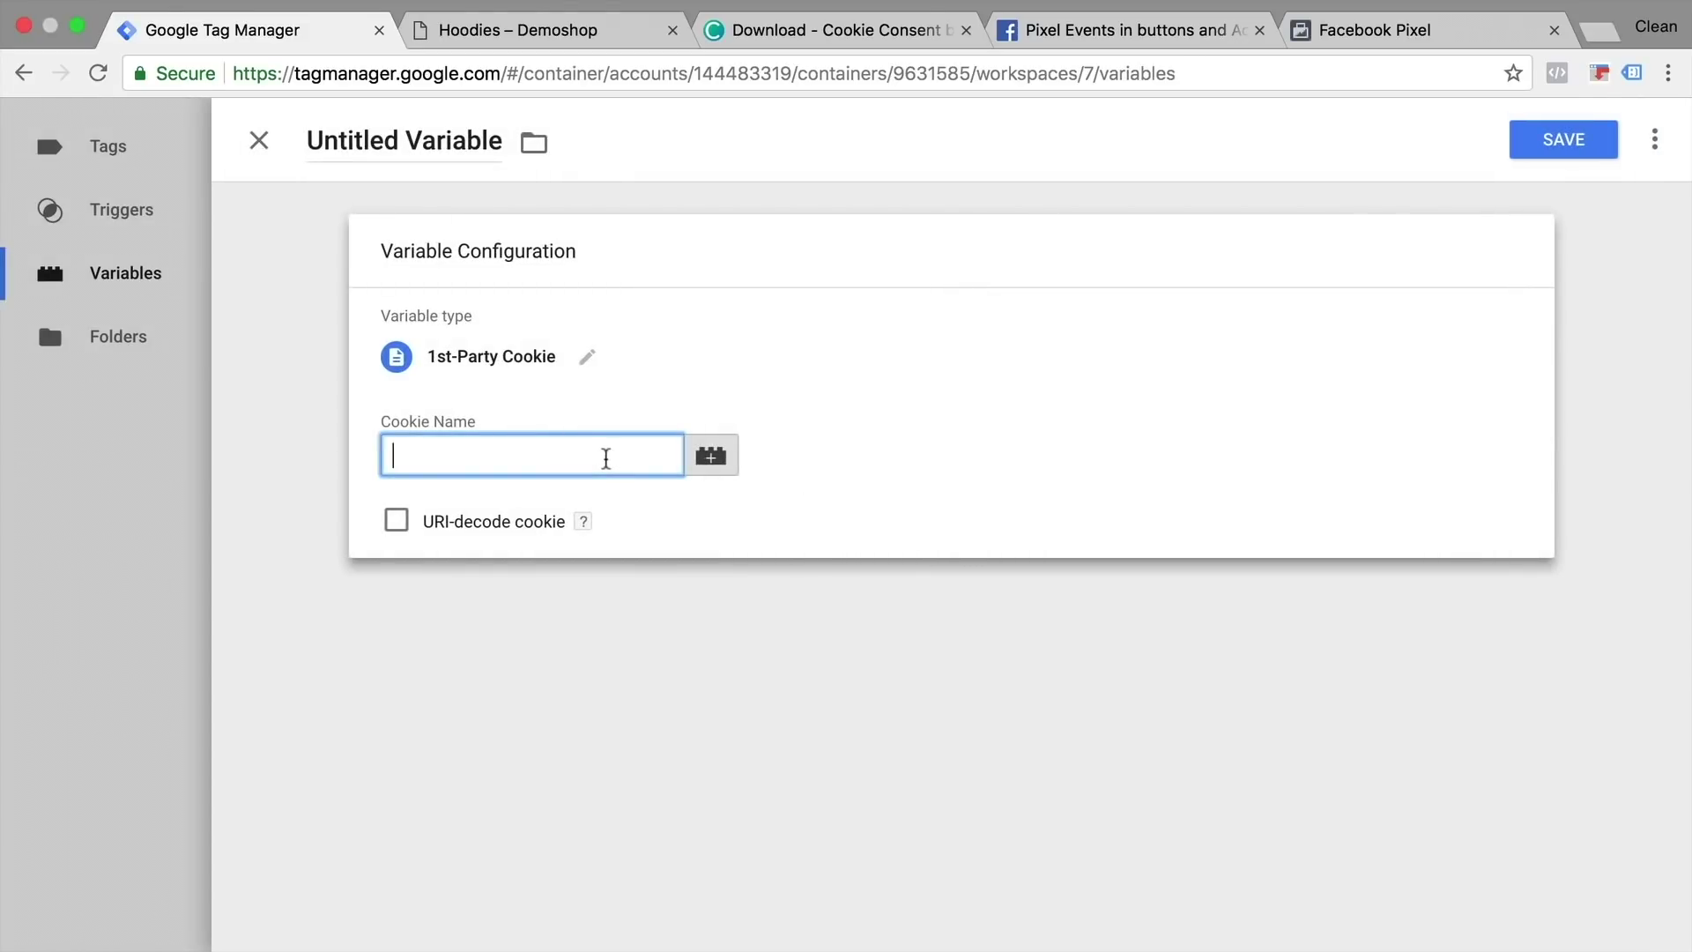
- Copy the cookie name cookieconsent_status from Demoshop's stored cookies and paste it as the new variable's Cookie Name
click(517, 31)
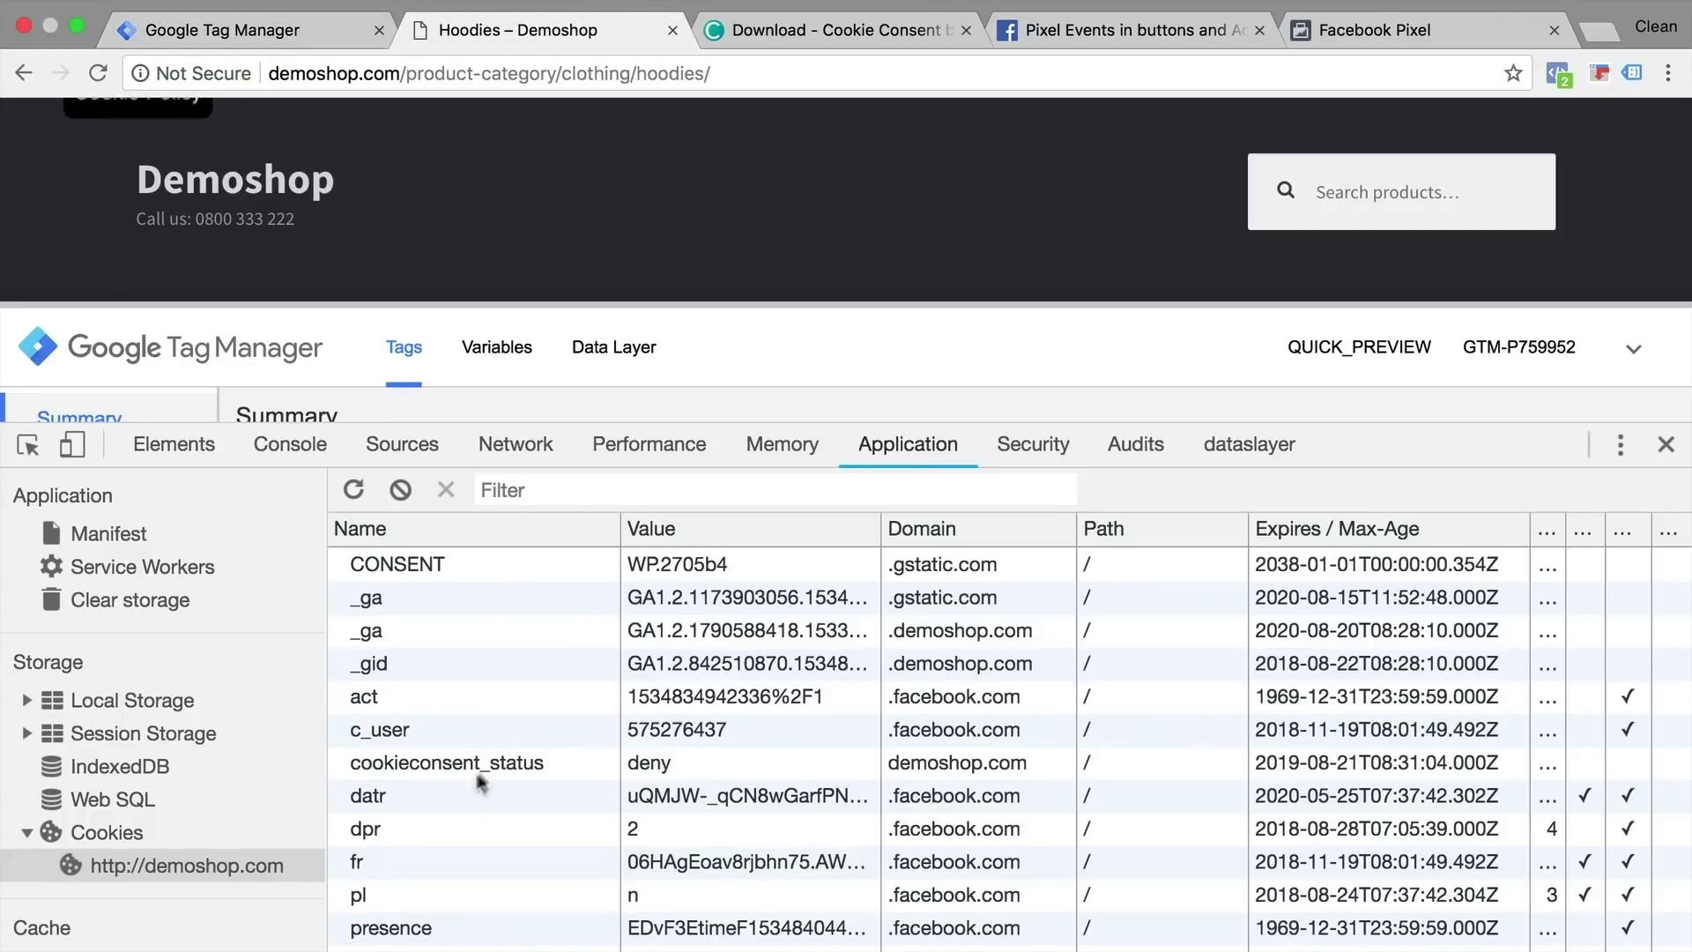
double_click(430, 765)
key(super+c)
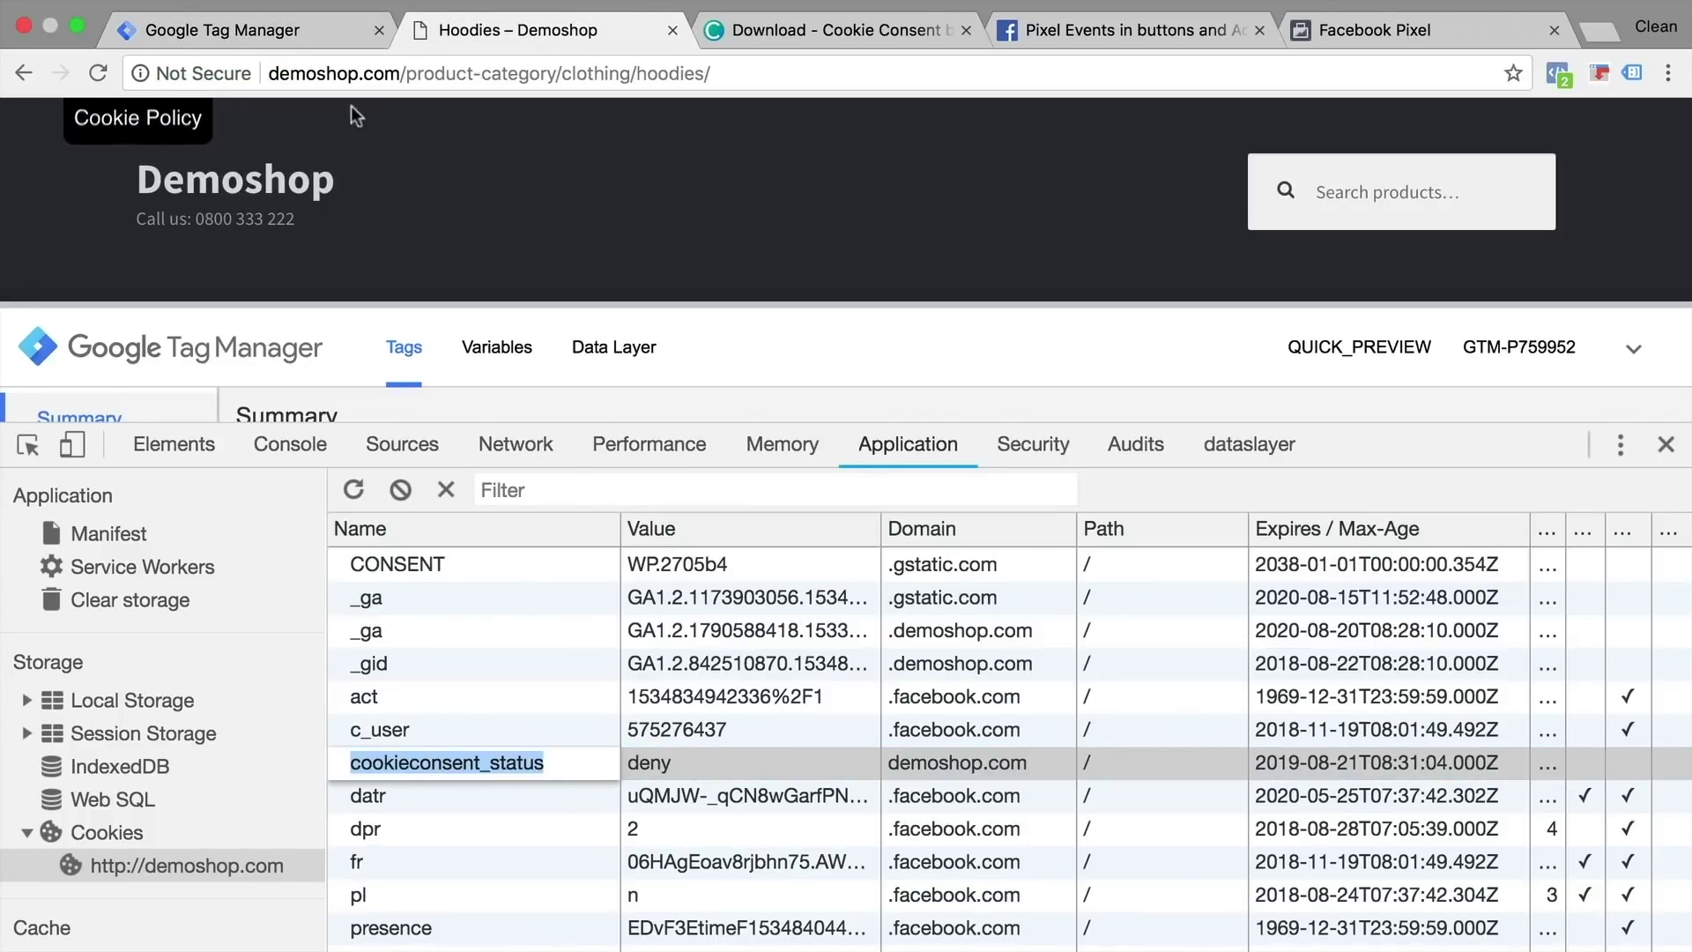
click(308, 30)
key(super+v)
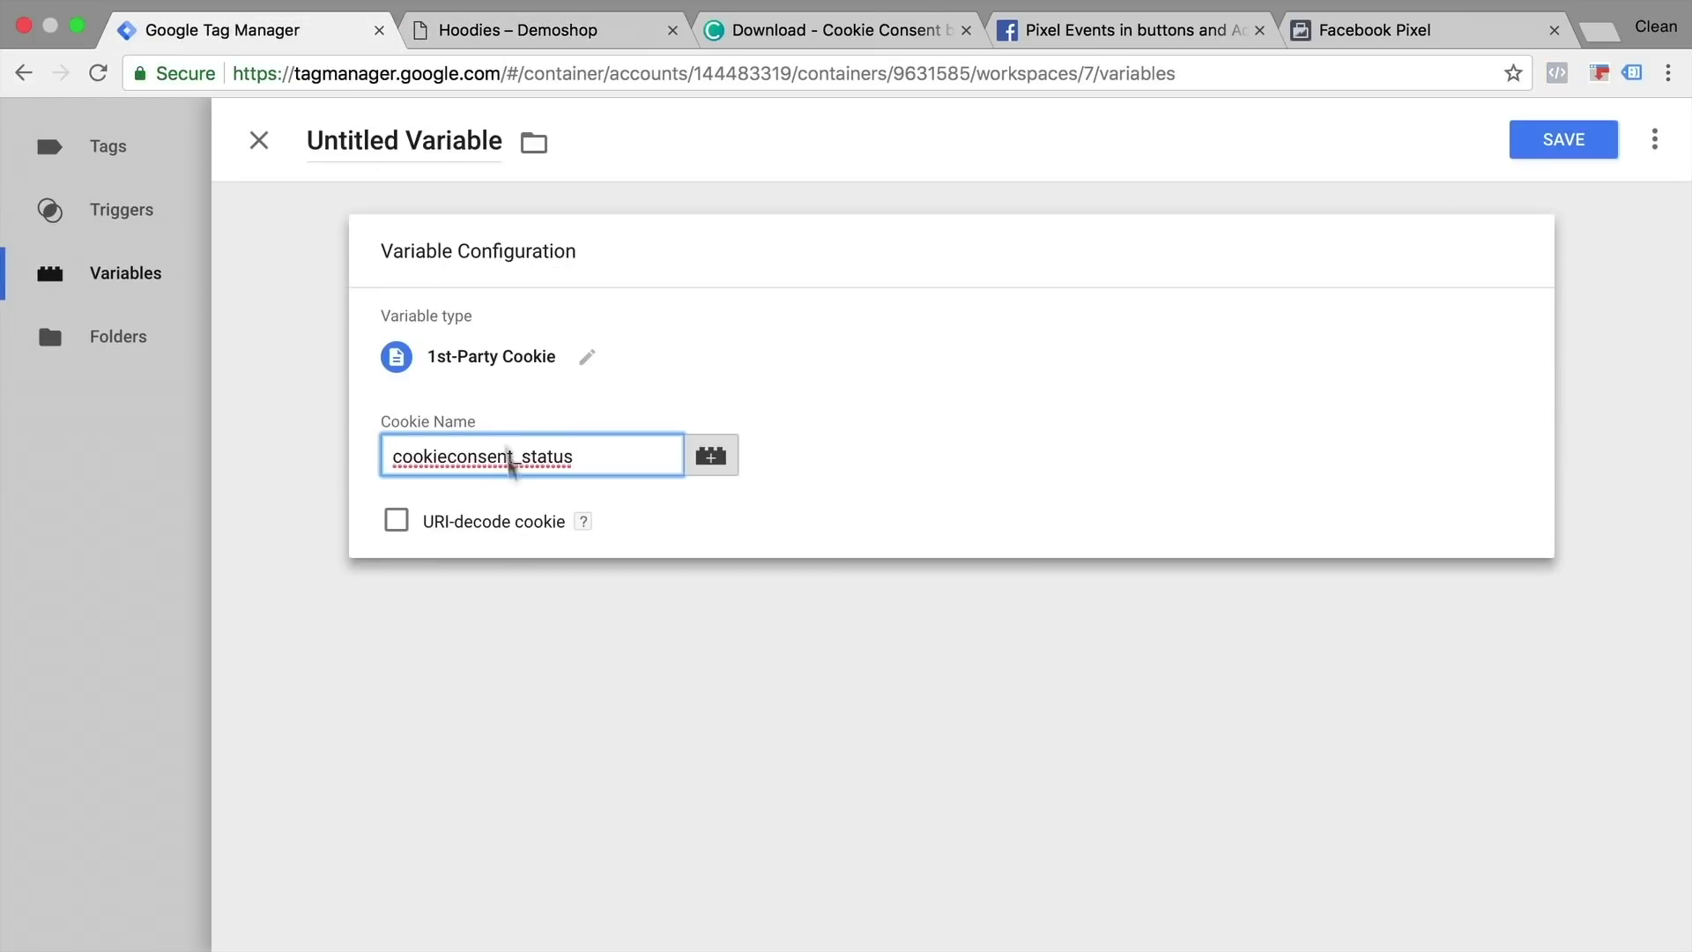
- Name the variable "cookie - cookieconsent_status" and save it
double_click(415, 138)
key(super+a)
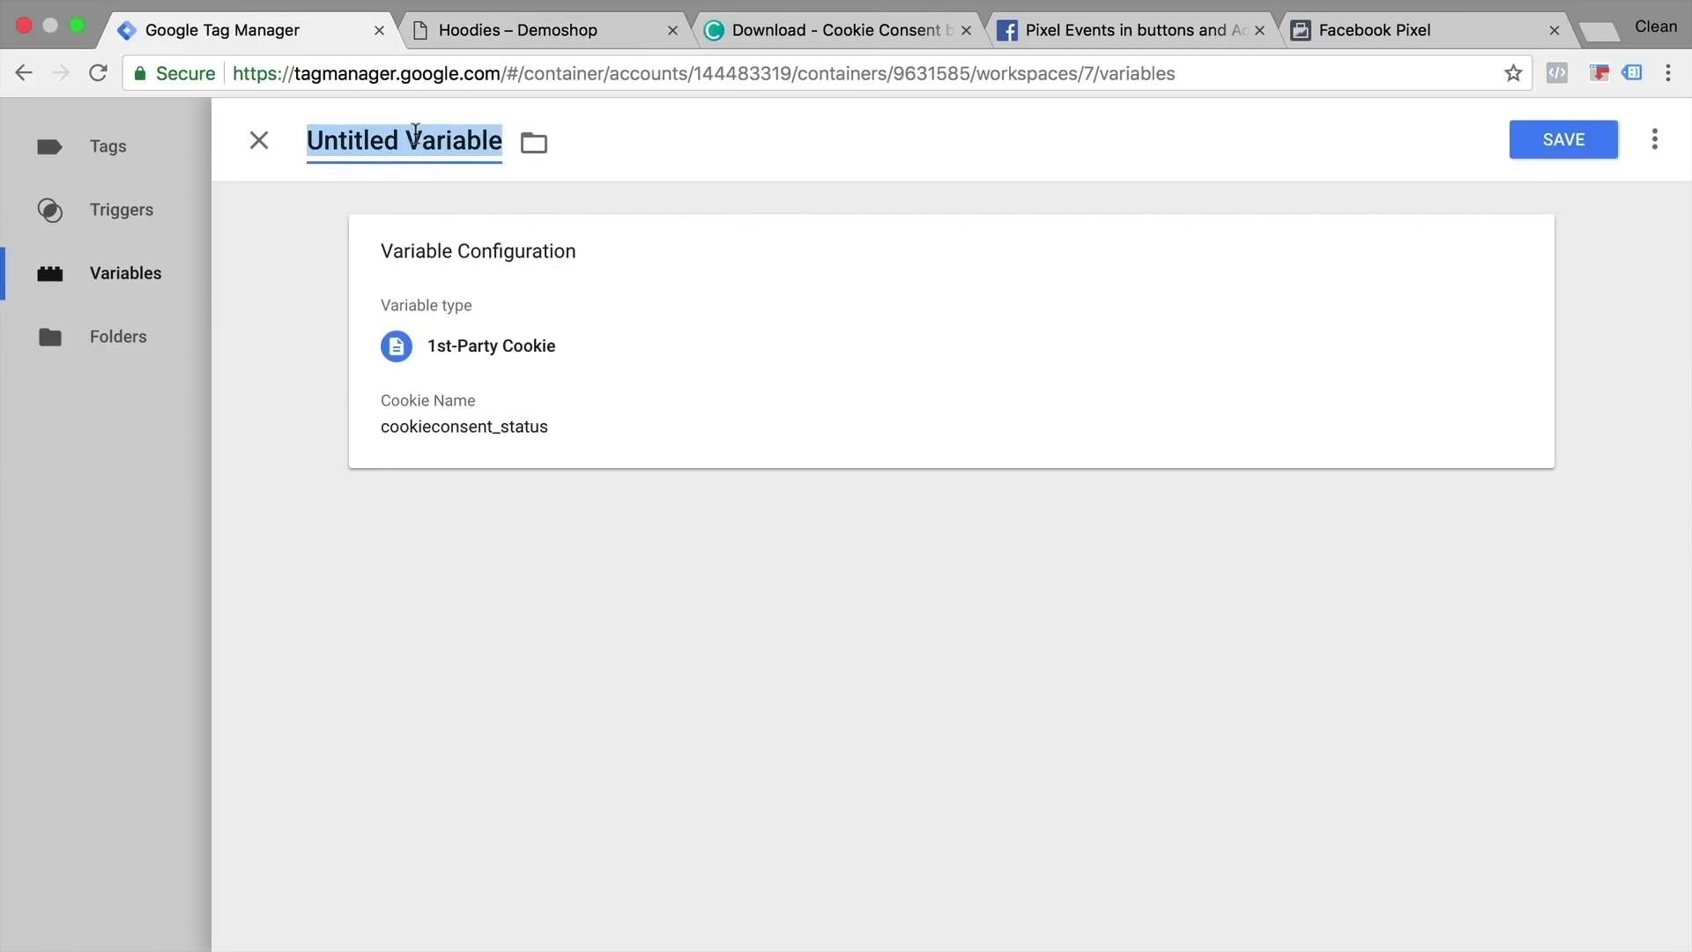
text(cookie -)
key(super+v)
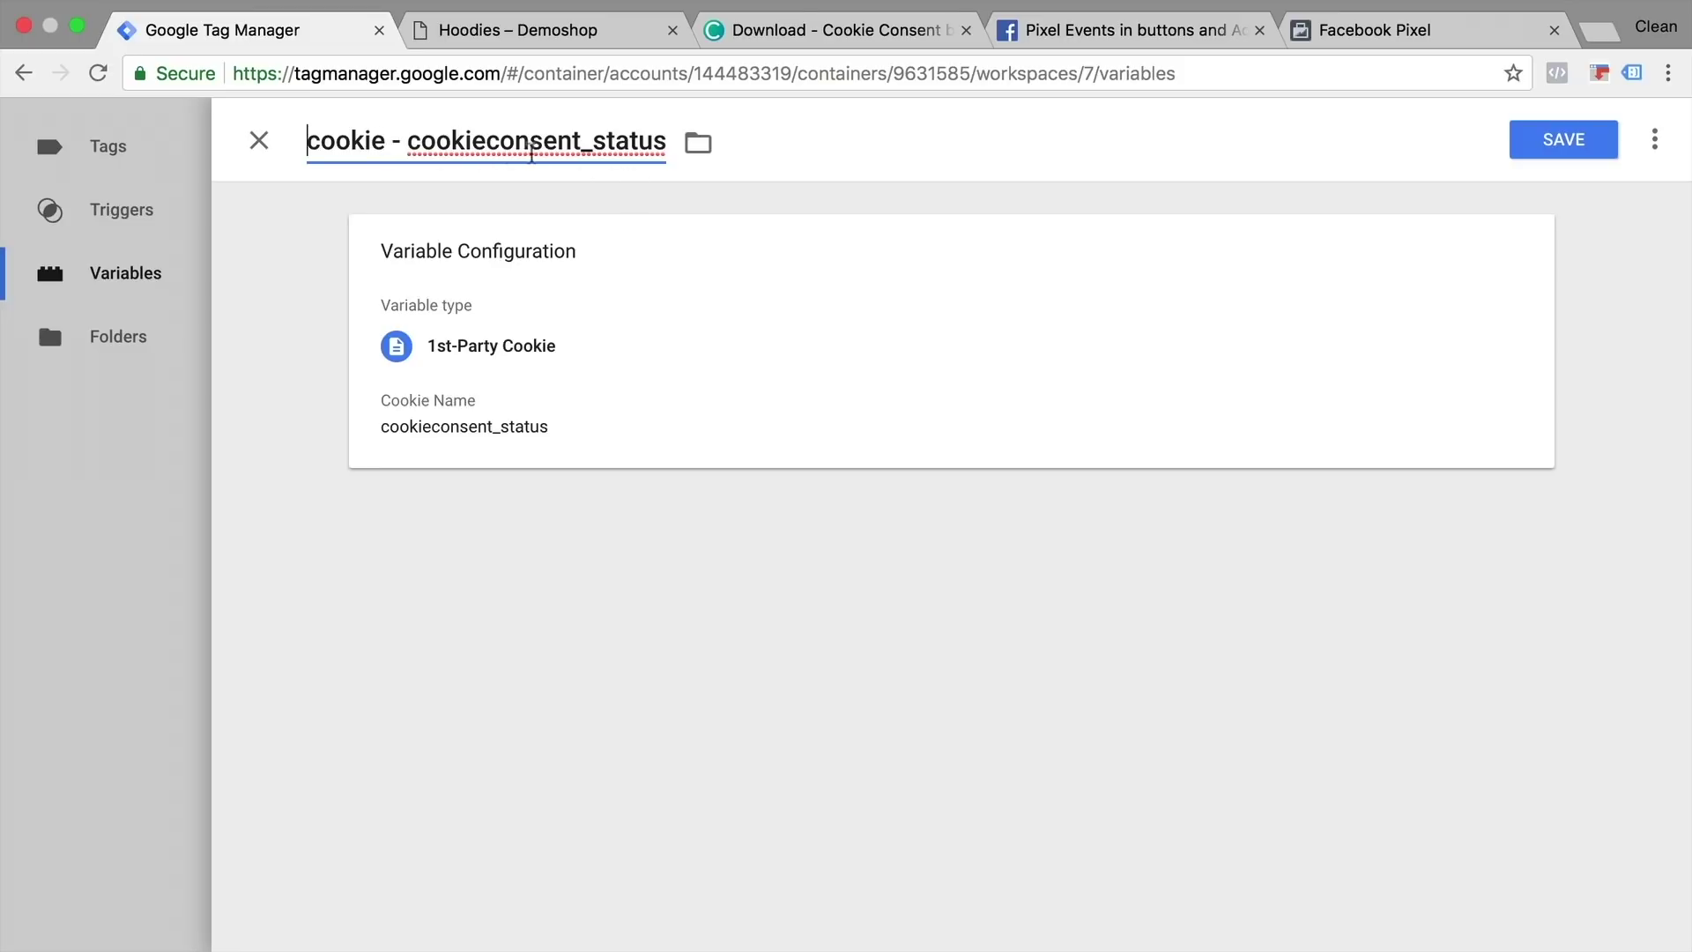
click(1567, 144)
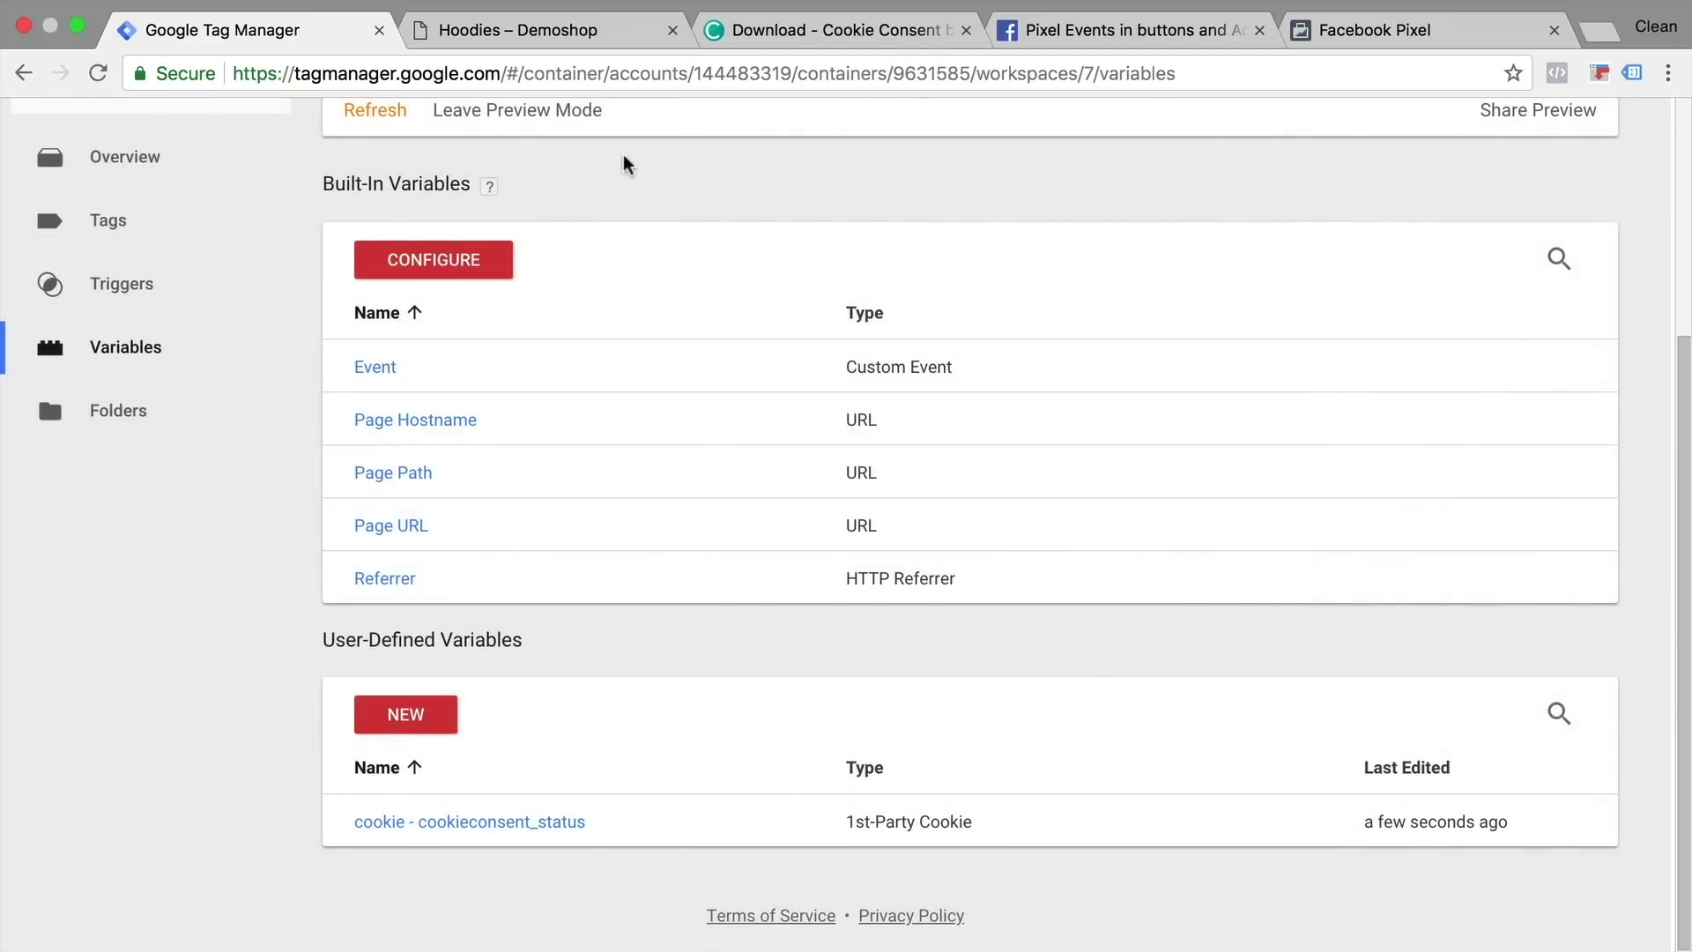
- Refresh the Google Tag Manager preview, reload Demoshop's Hoodies page, and close the developer tools
scroll(622, 161, up, 5)
click(359, 410)
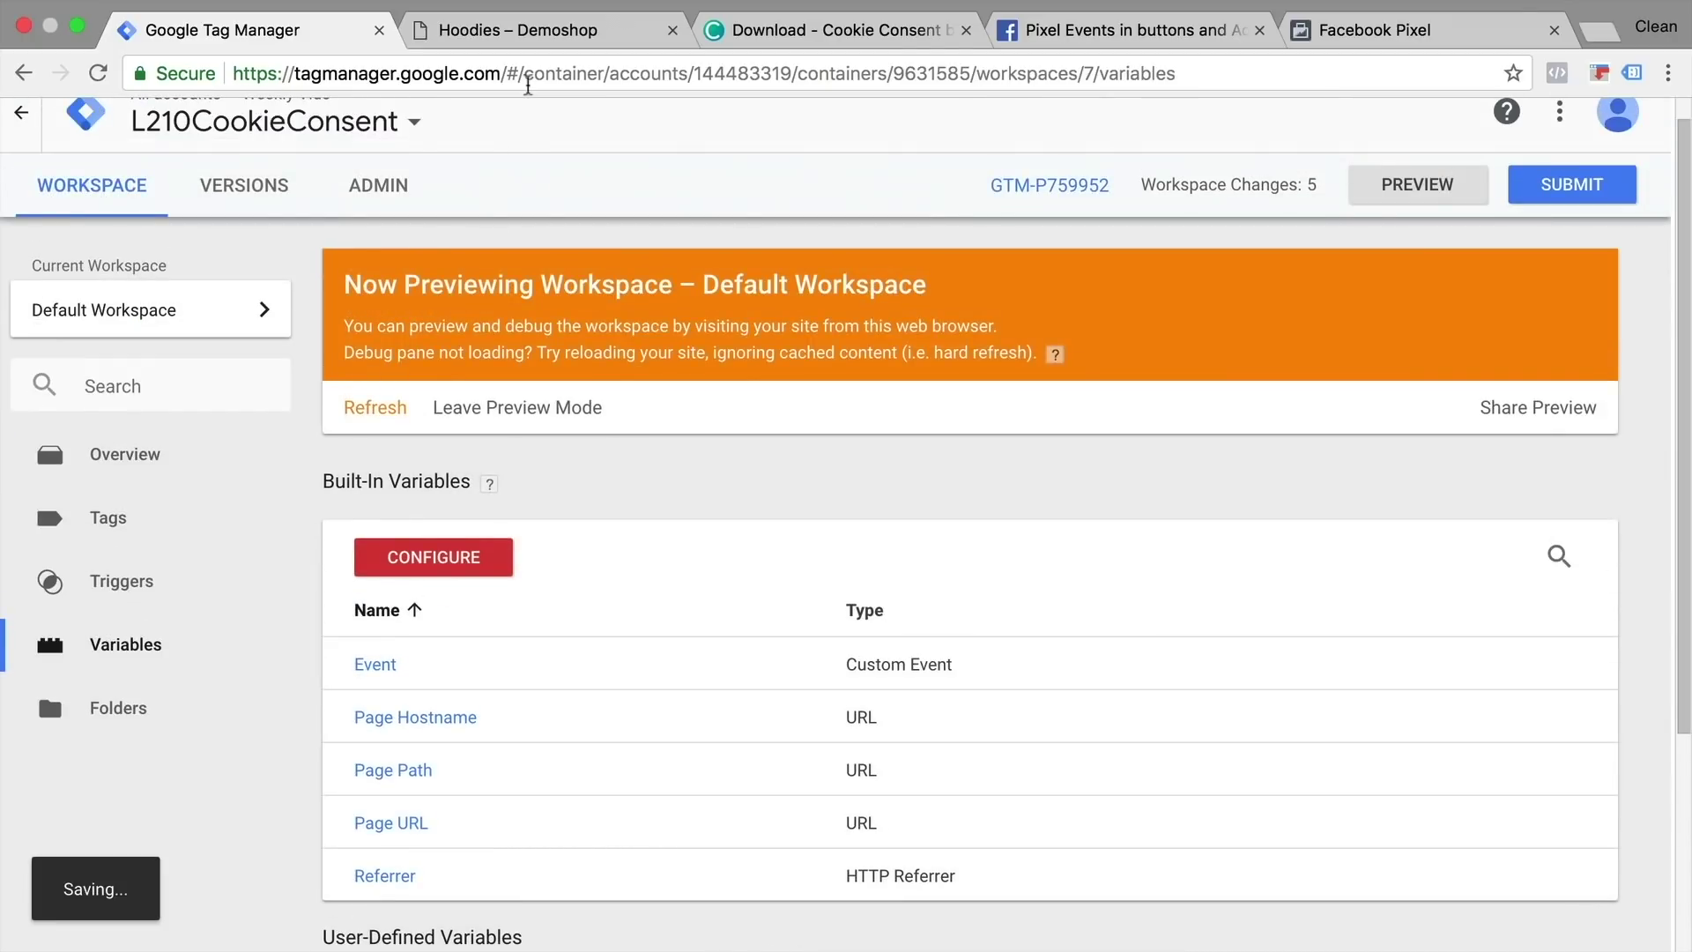
click(516, 38)
click(97, 73)
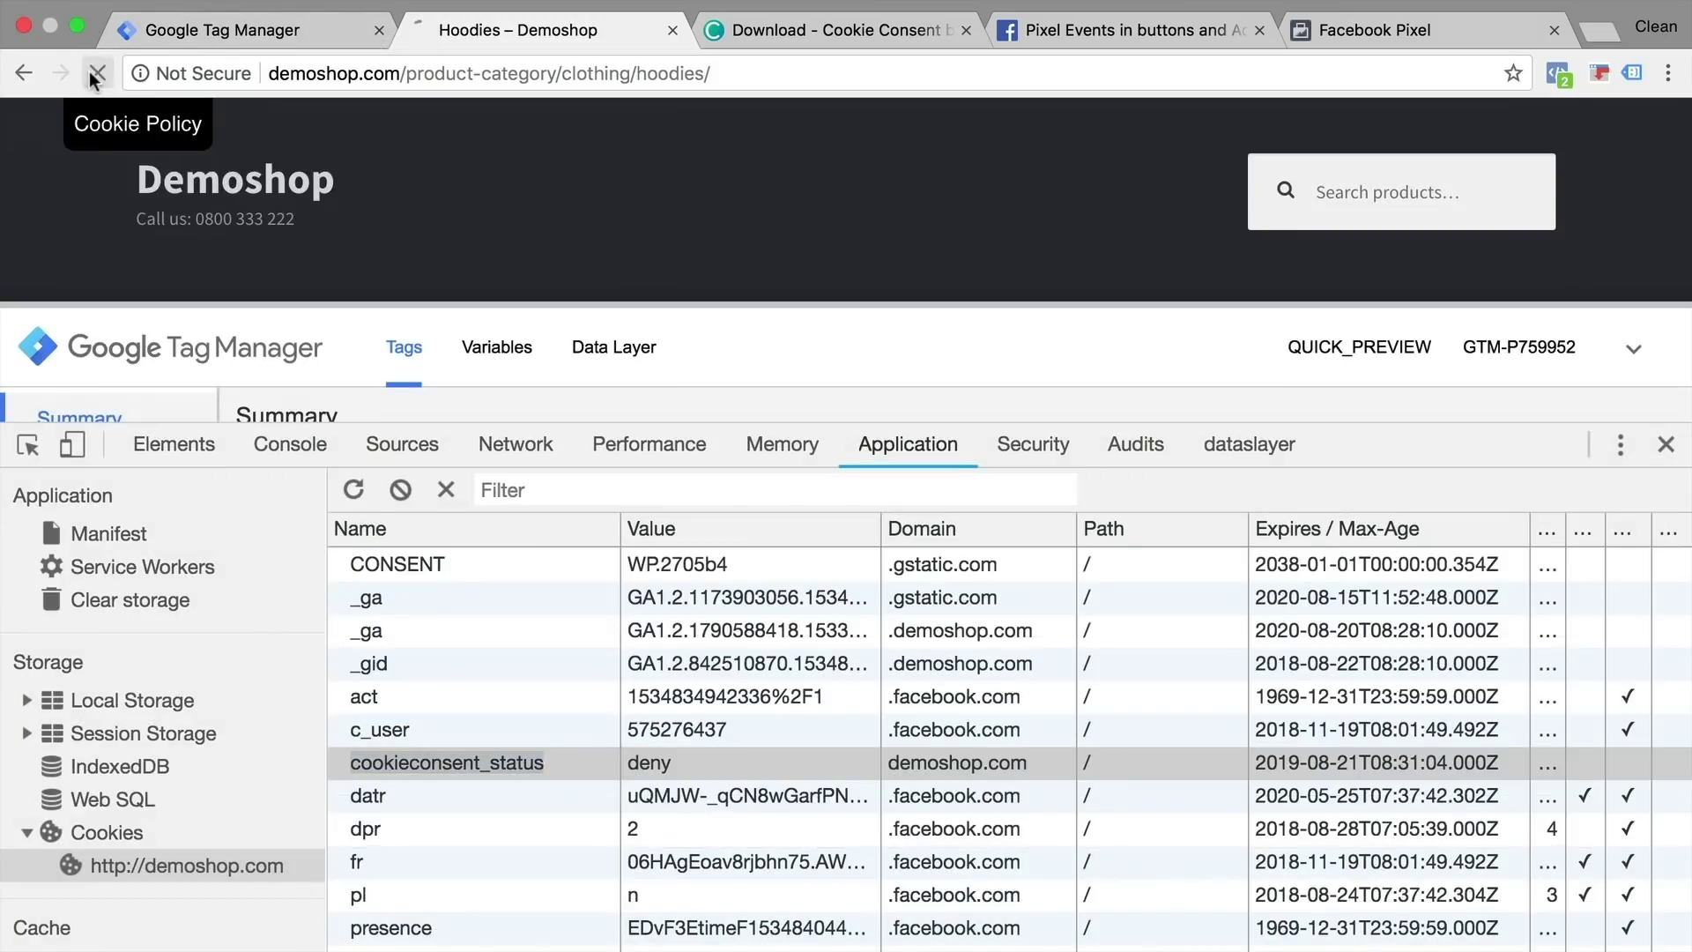
click(1666, 444)
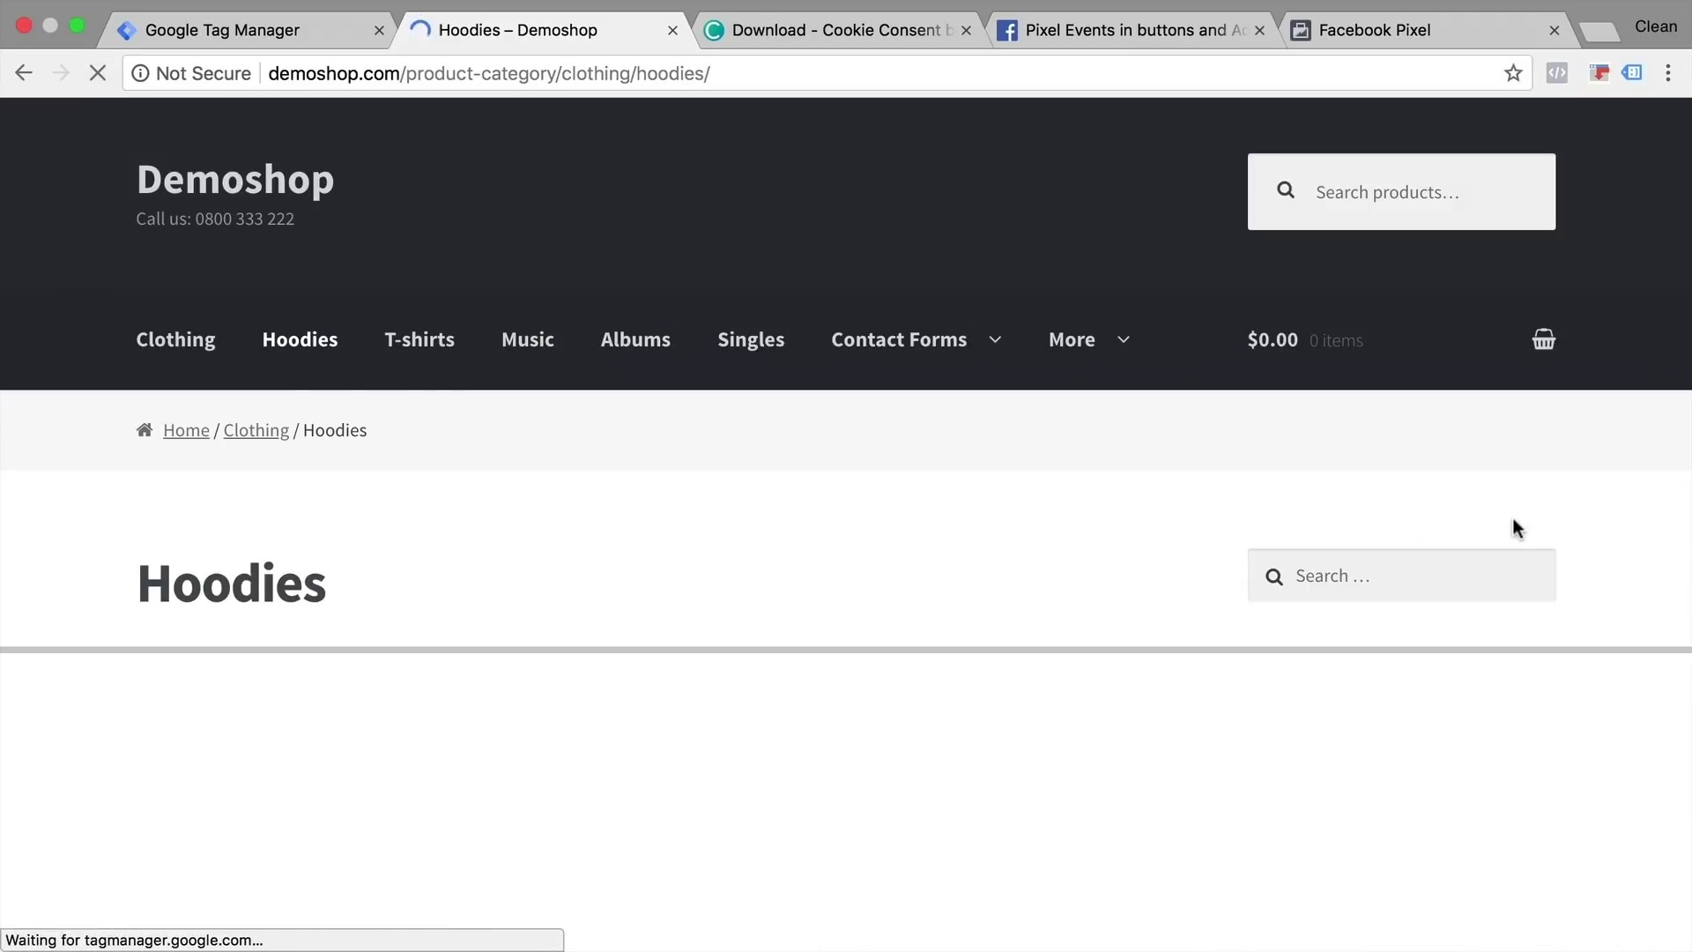
- Examine the variable values of the DOM Ready event in an enlarged Google Tag Manager preview pane, especially cookie - cookieconsent_status
click(124, 881)
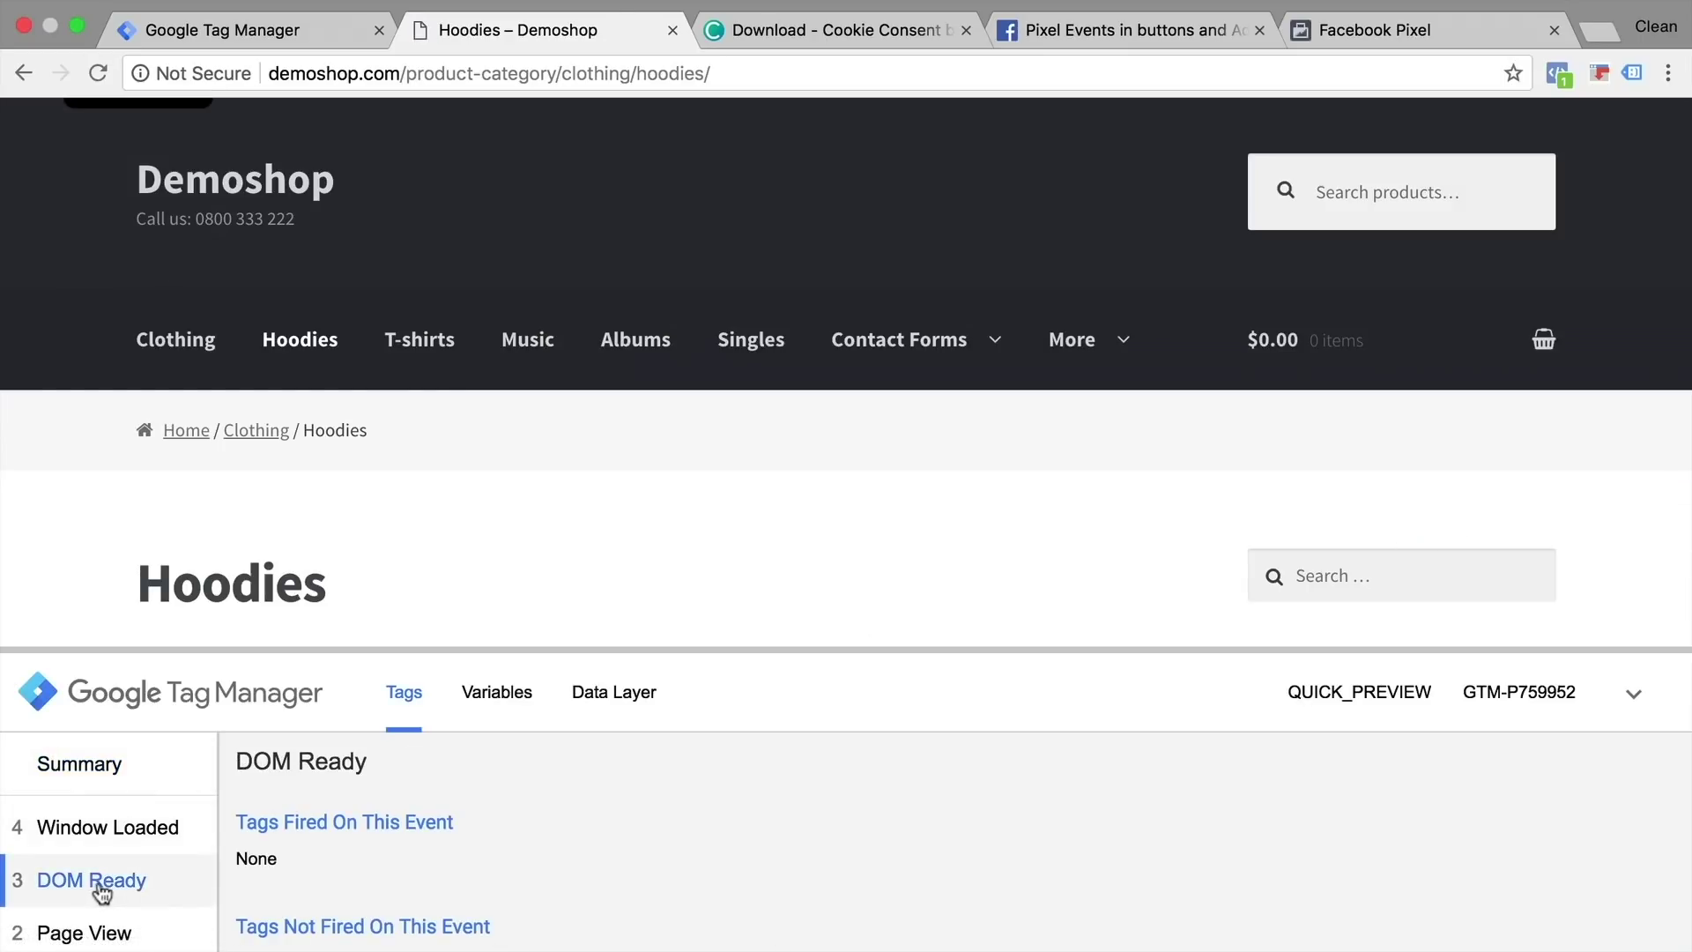
click(496, 693)
drag(494, 649, 536, 344)
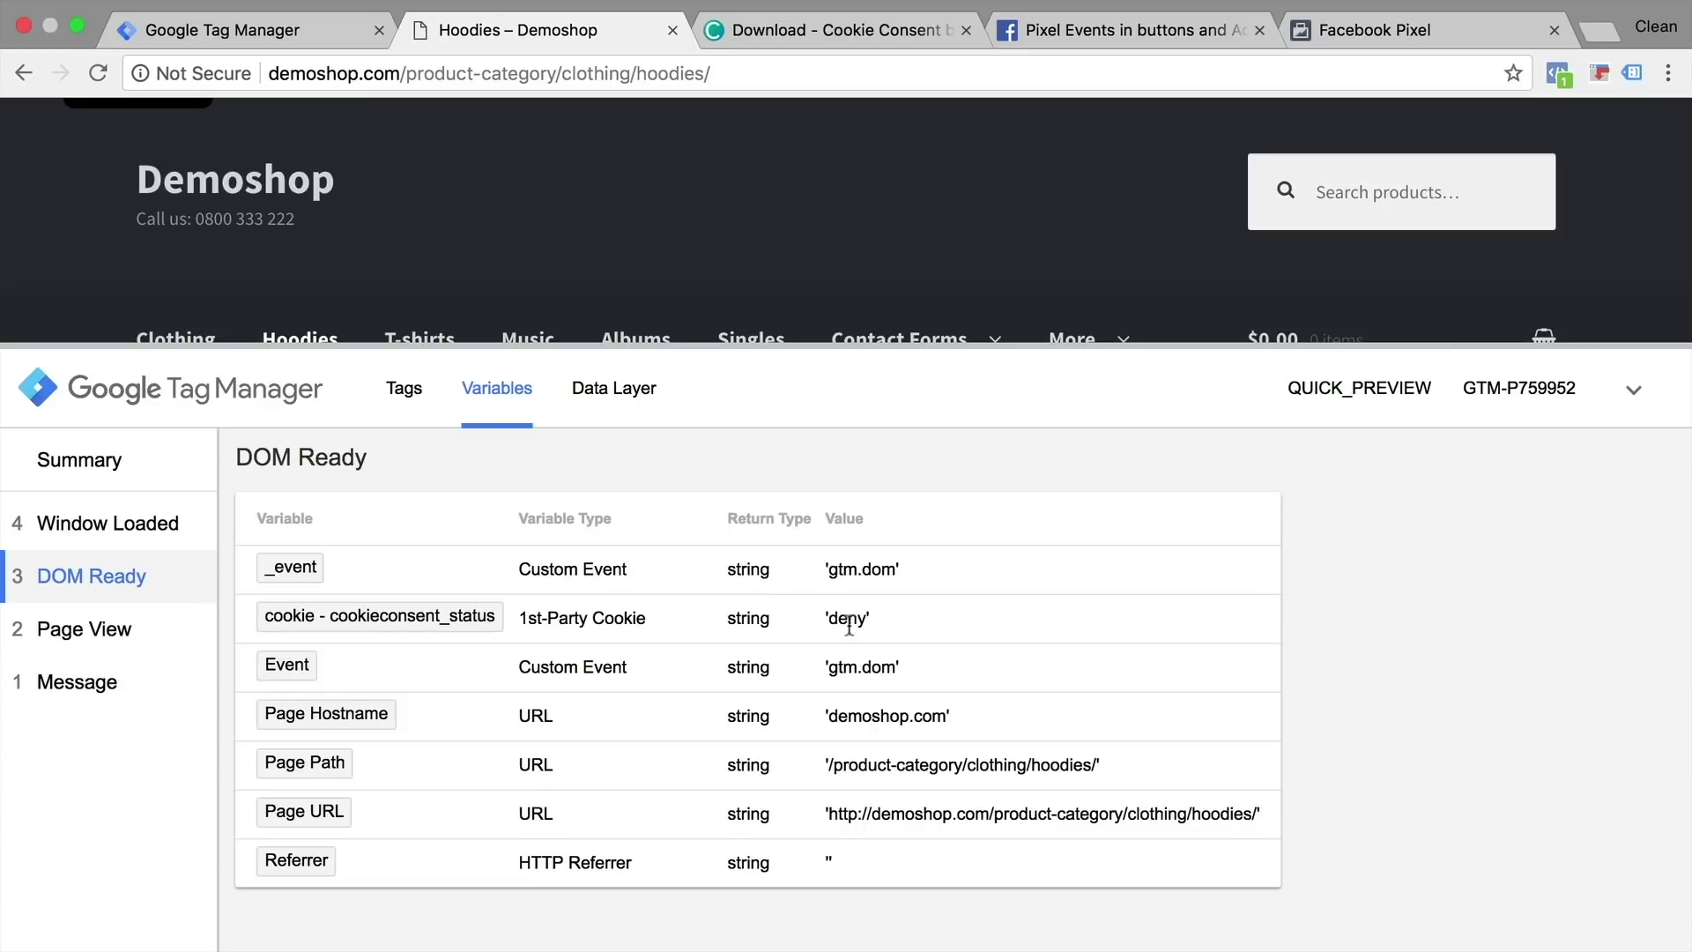
- Delete the cookieconsent_status cookie from the stored cookies for demoshop.com
key(super+alt+j)
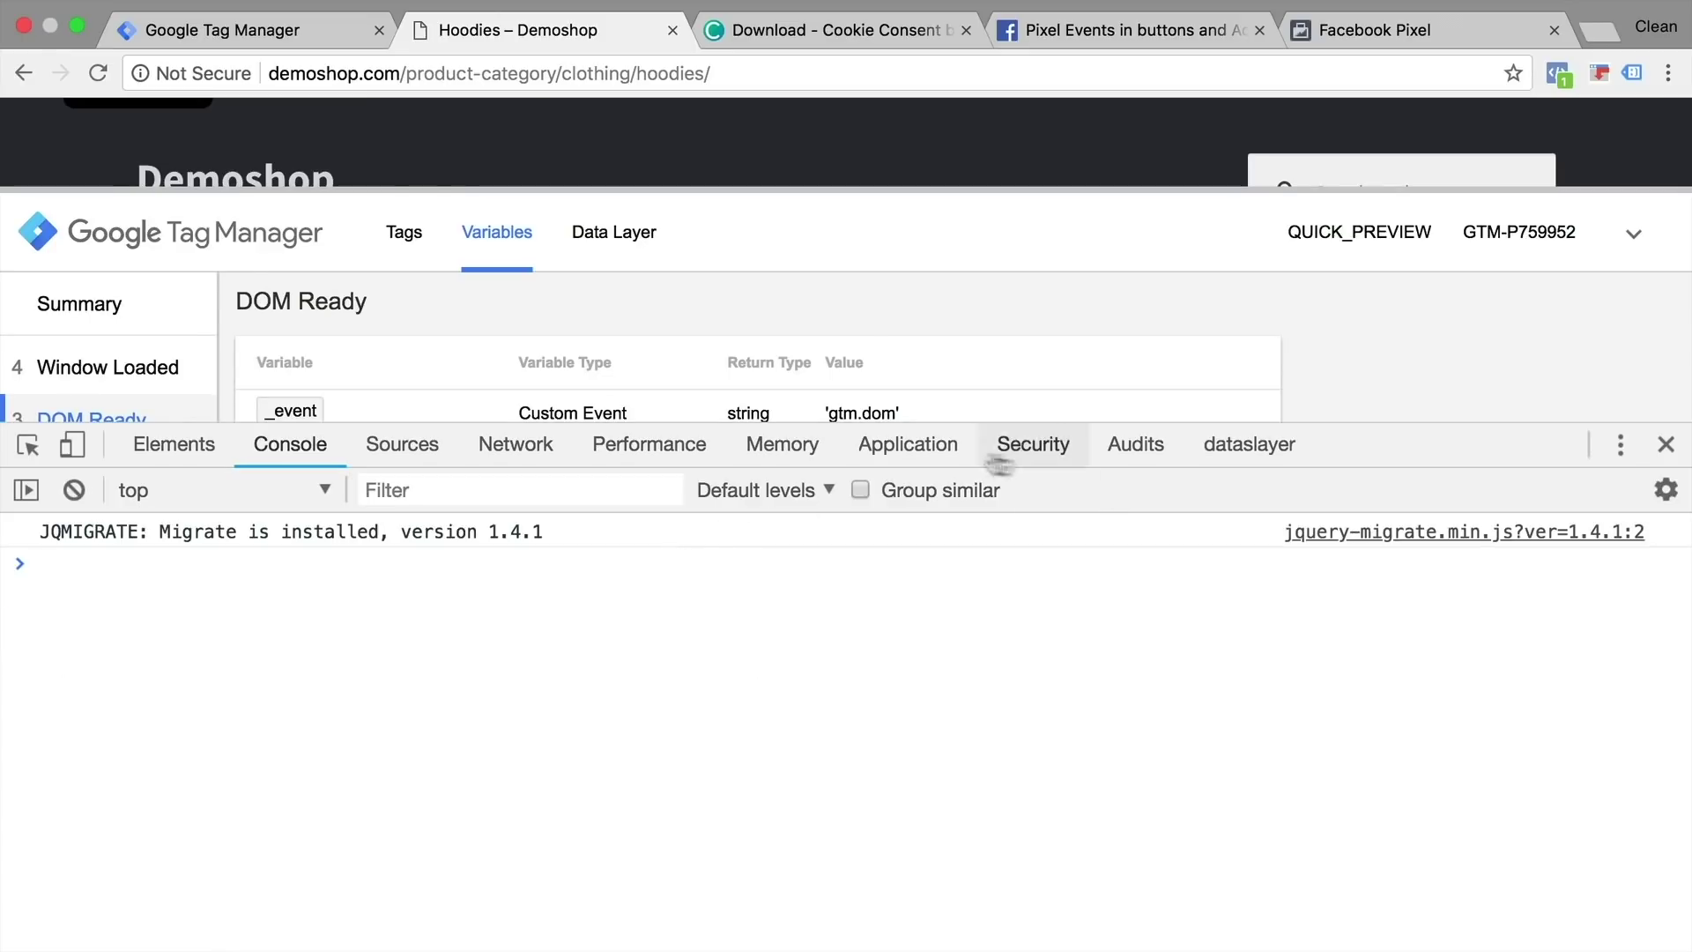
click(906, 445)
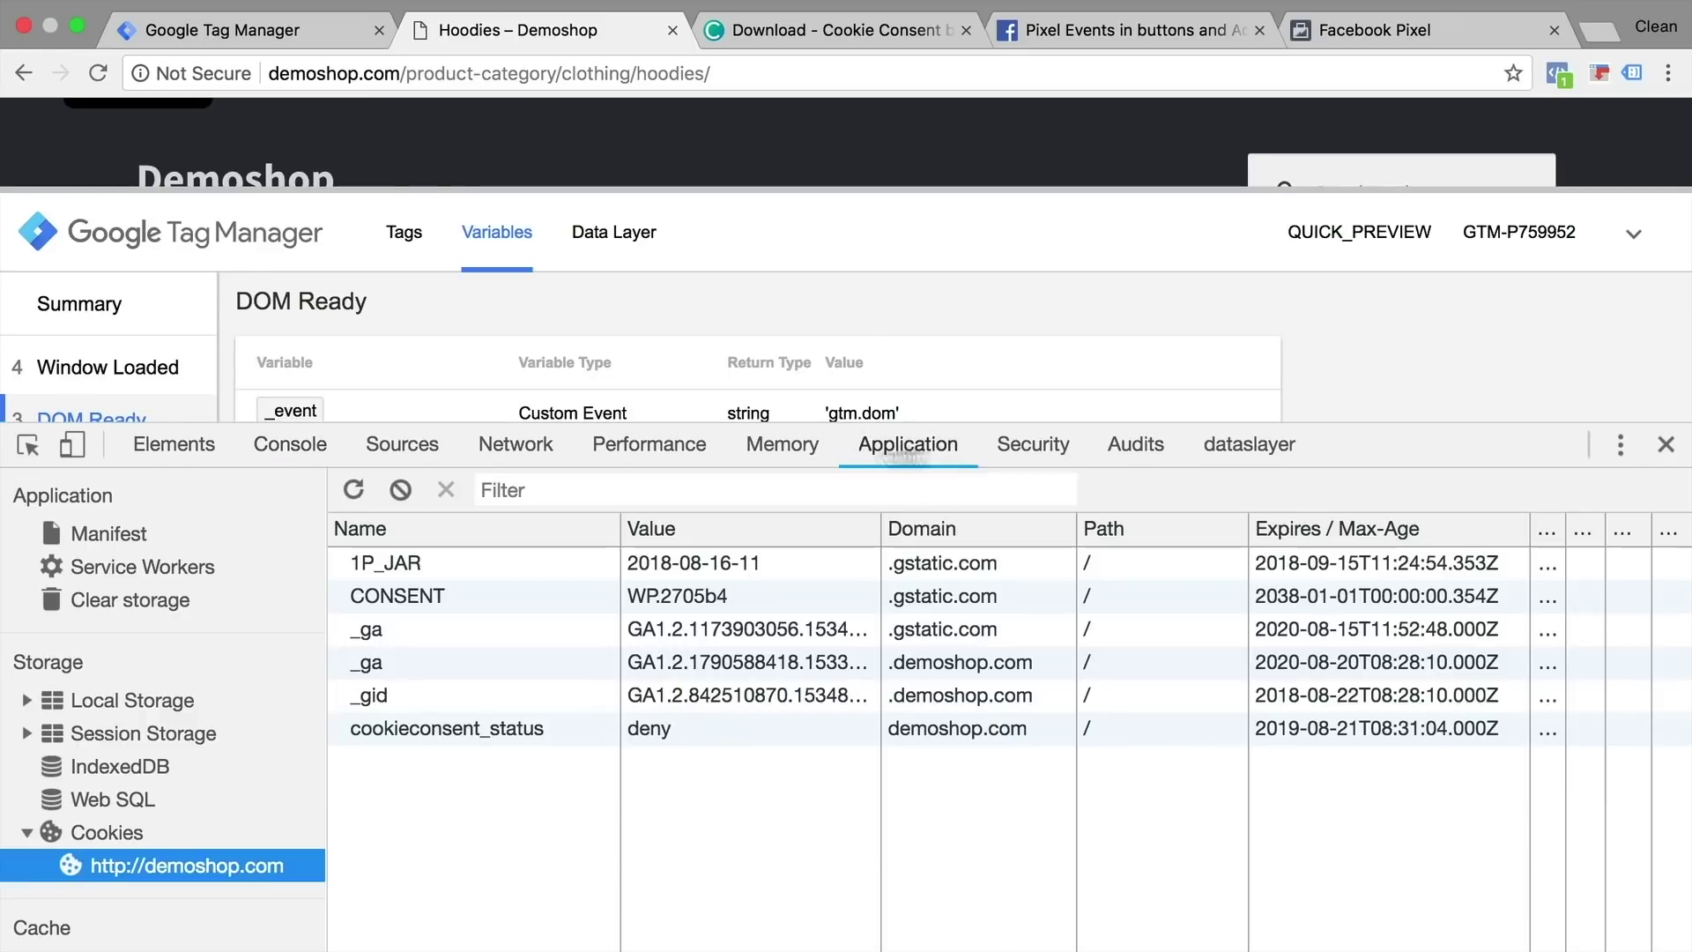
click(467, 737)
click(445, 489)
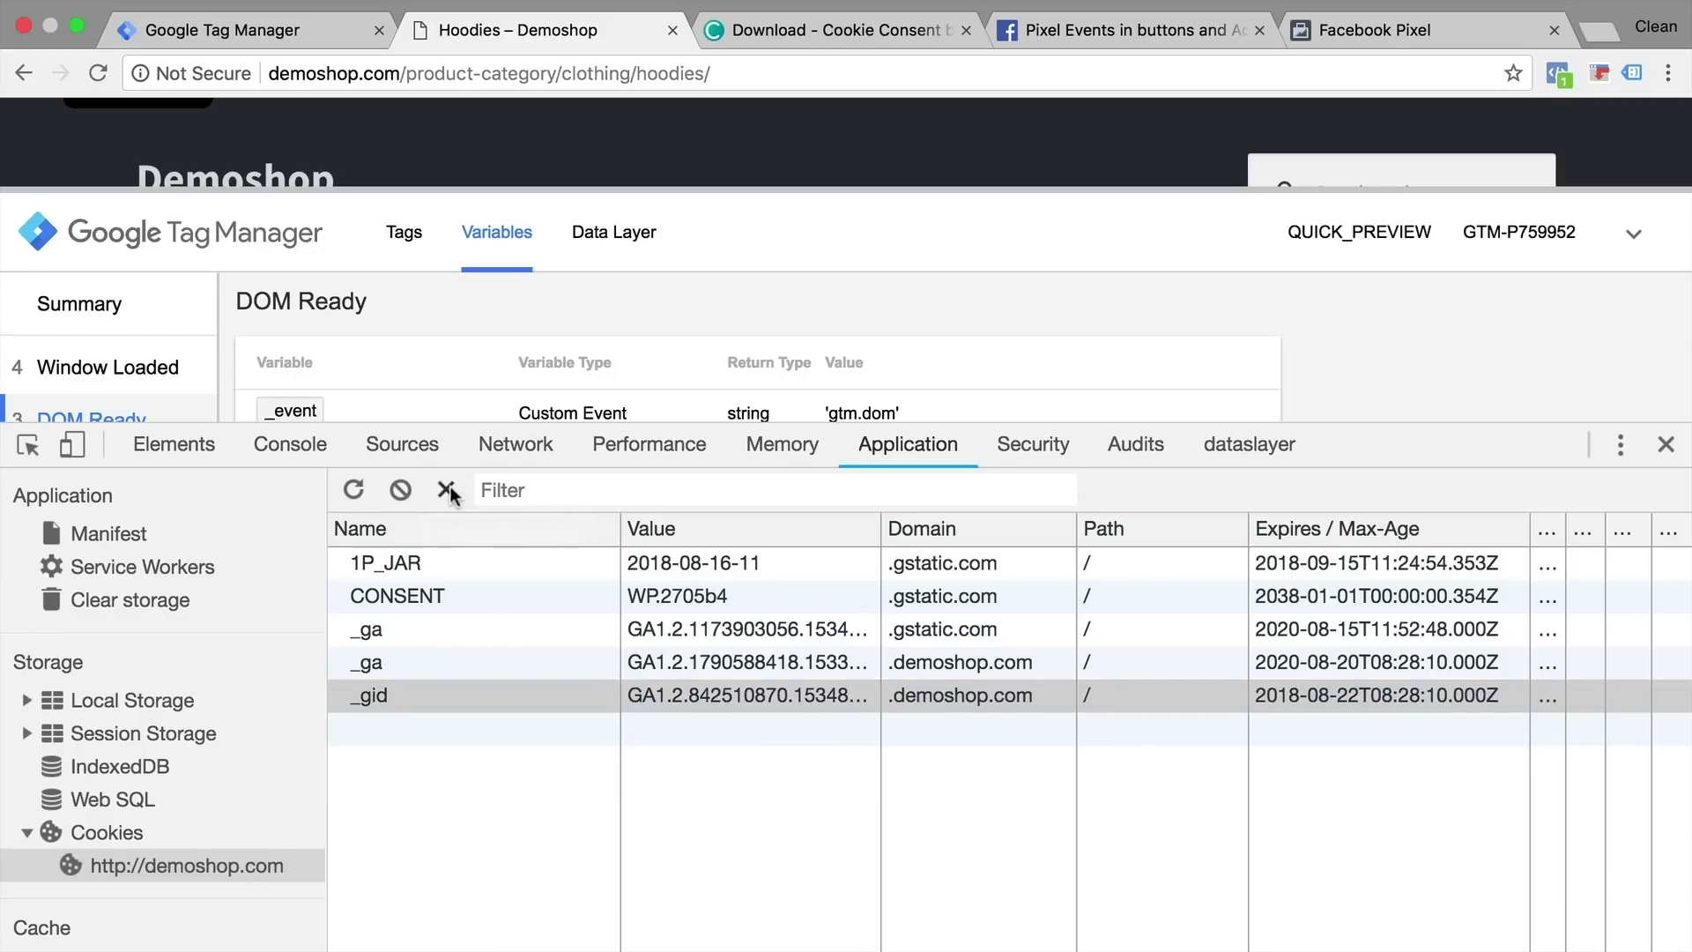
- Reload the Hoodies page without the developer tools and allow cookies in the consent banner
click(98, 73)
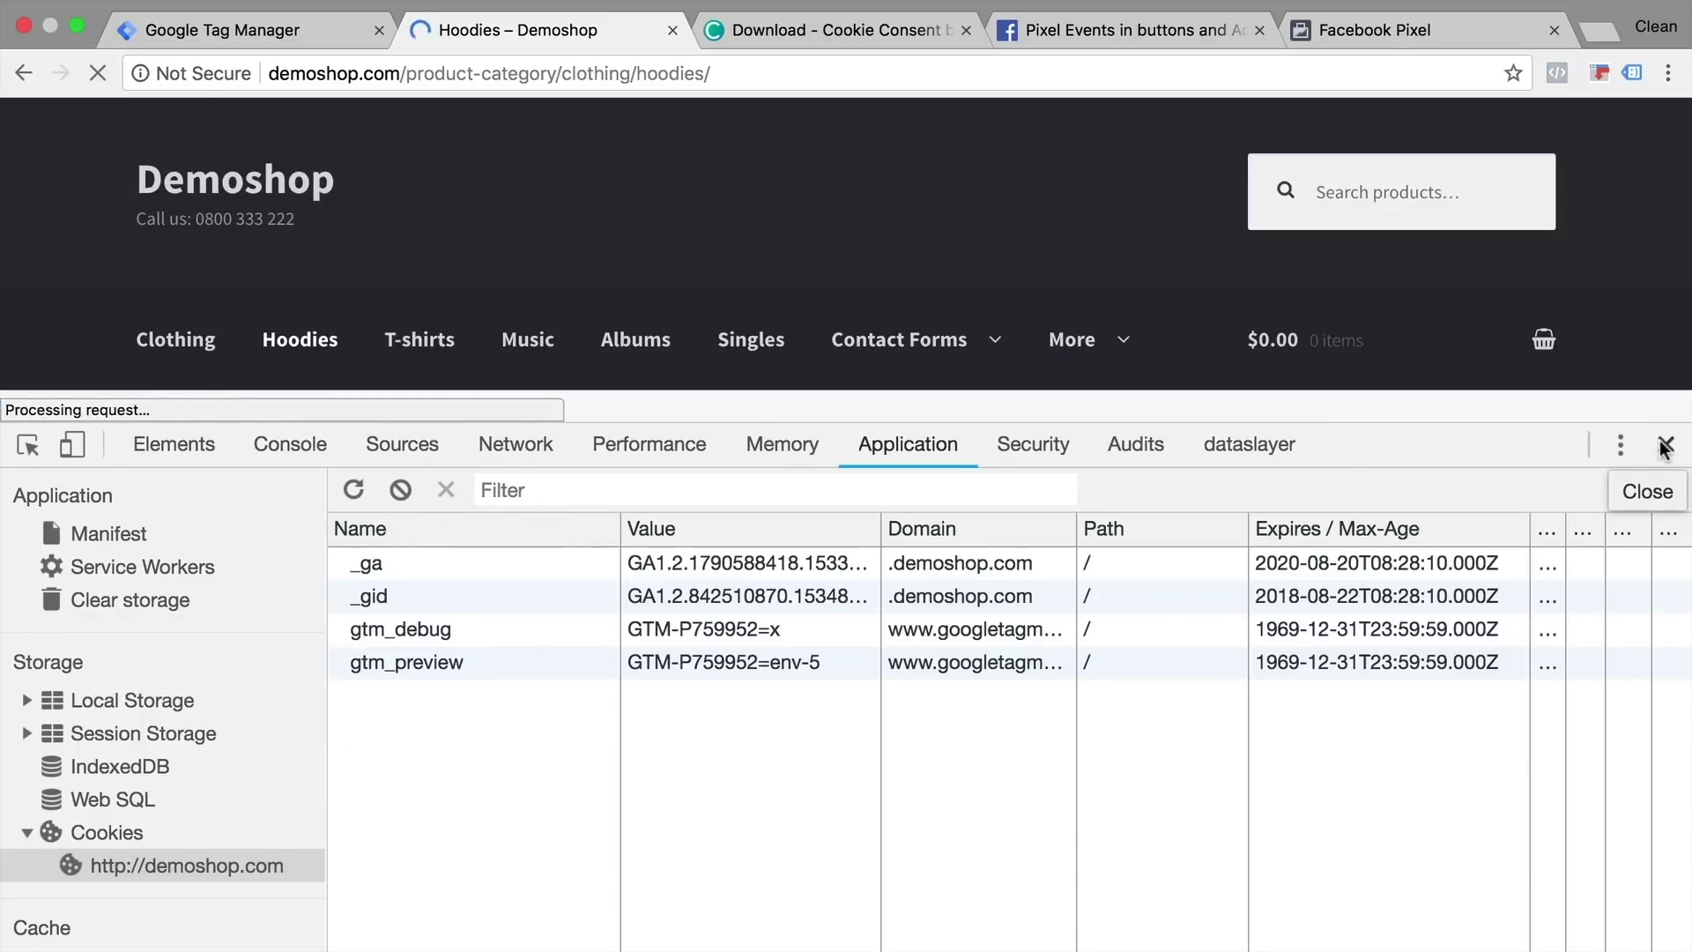
click(1663, 447)
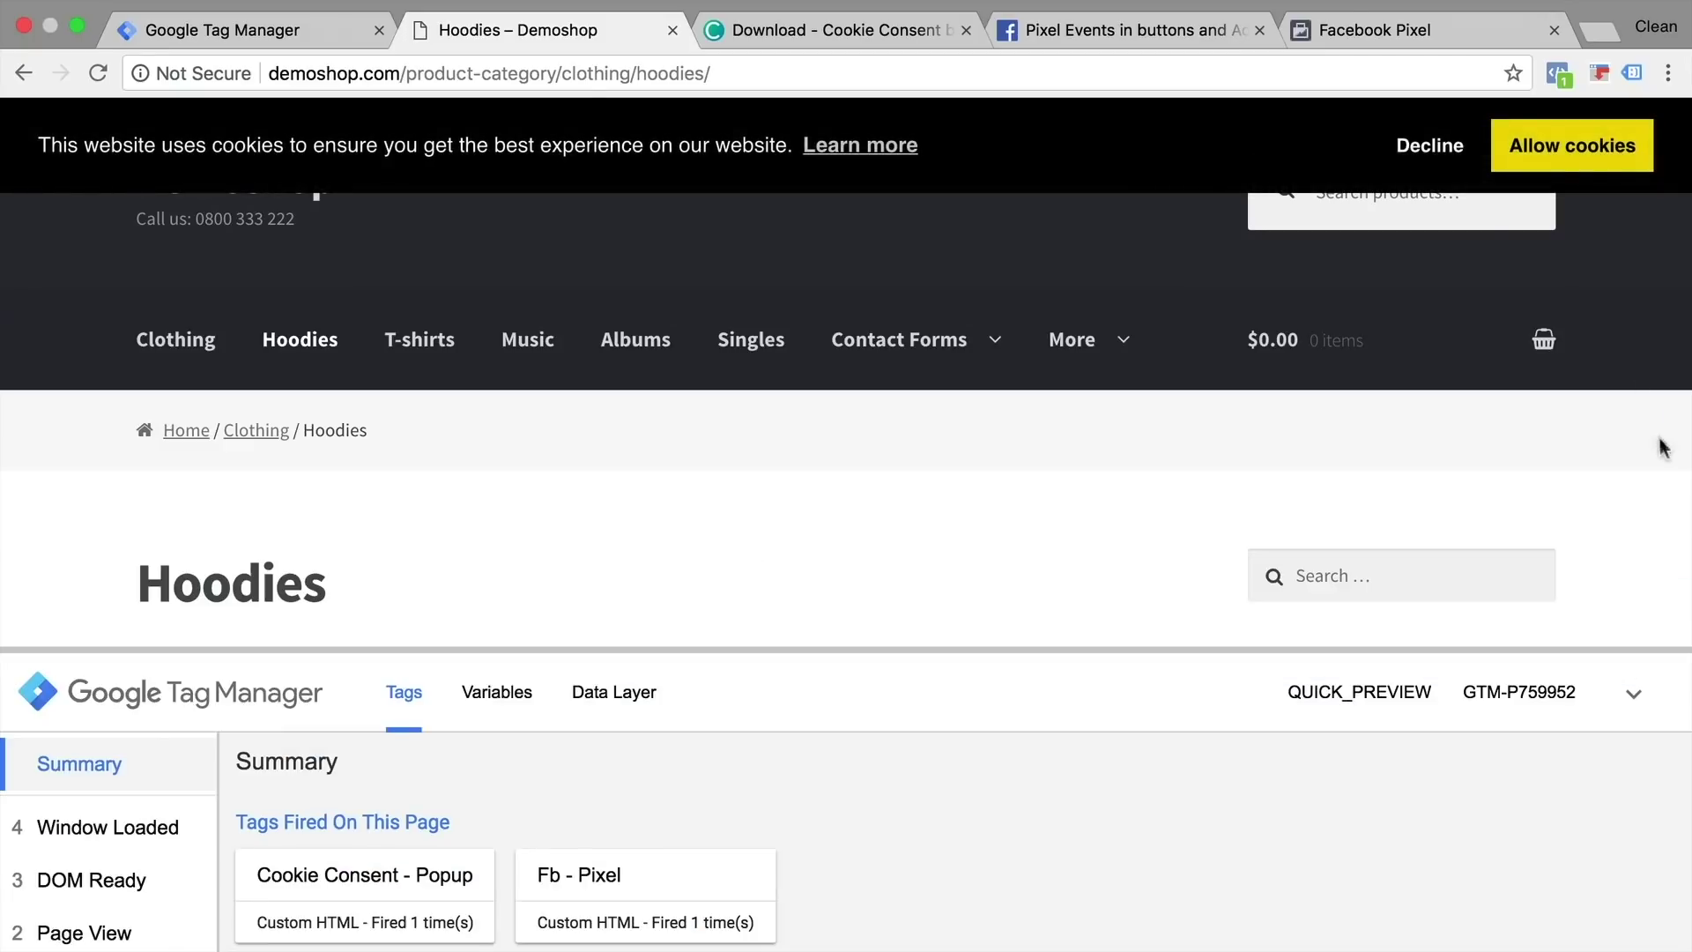
click(1577, 150)
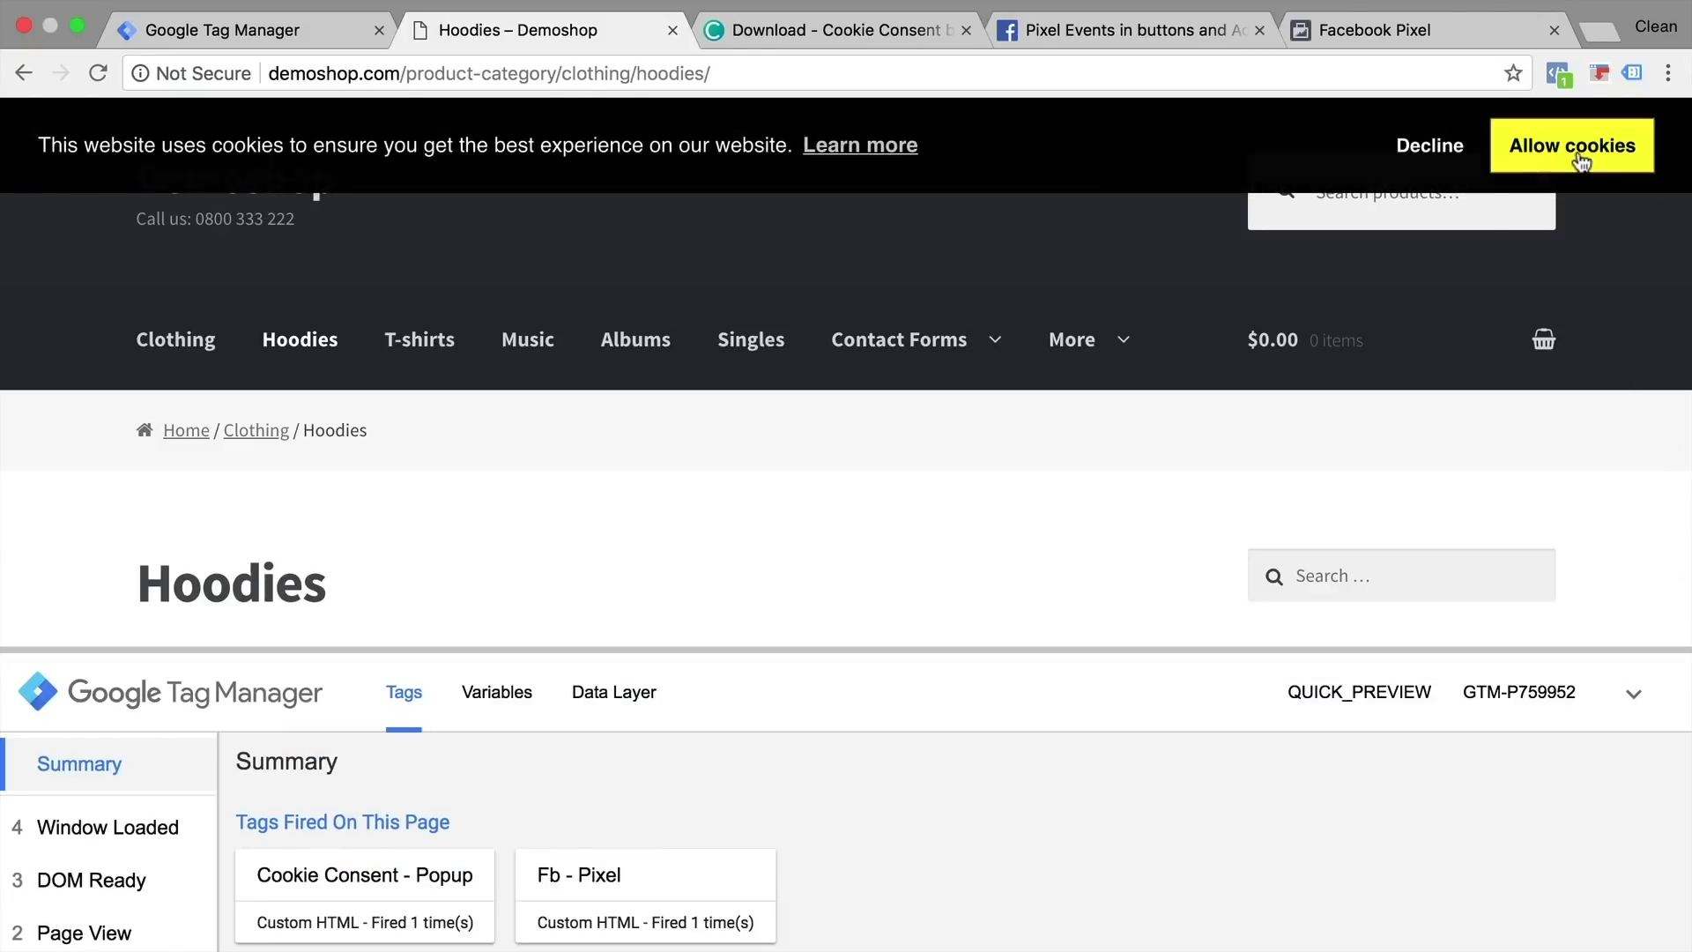
- Examine the variables of the Window Loaded event in the preview pane, especially cookie - cookieconsent_status
click(150, 835)
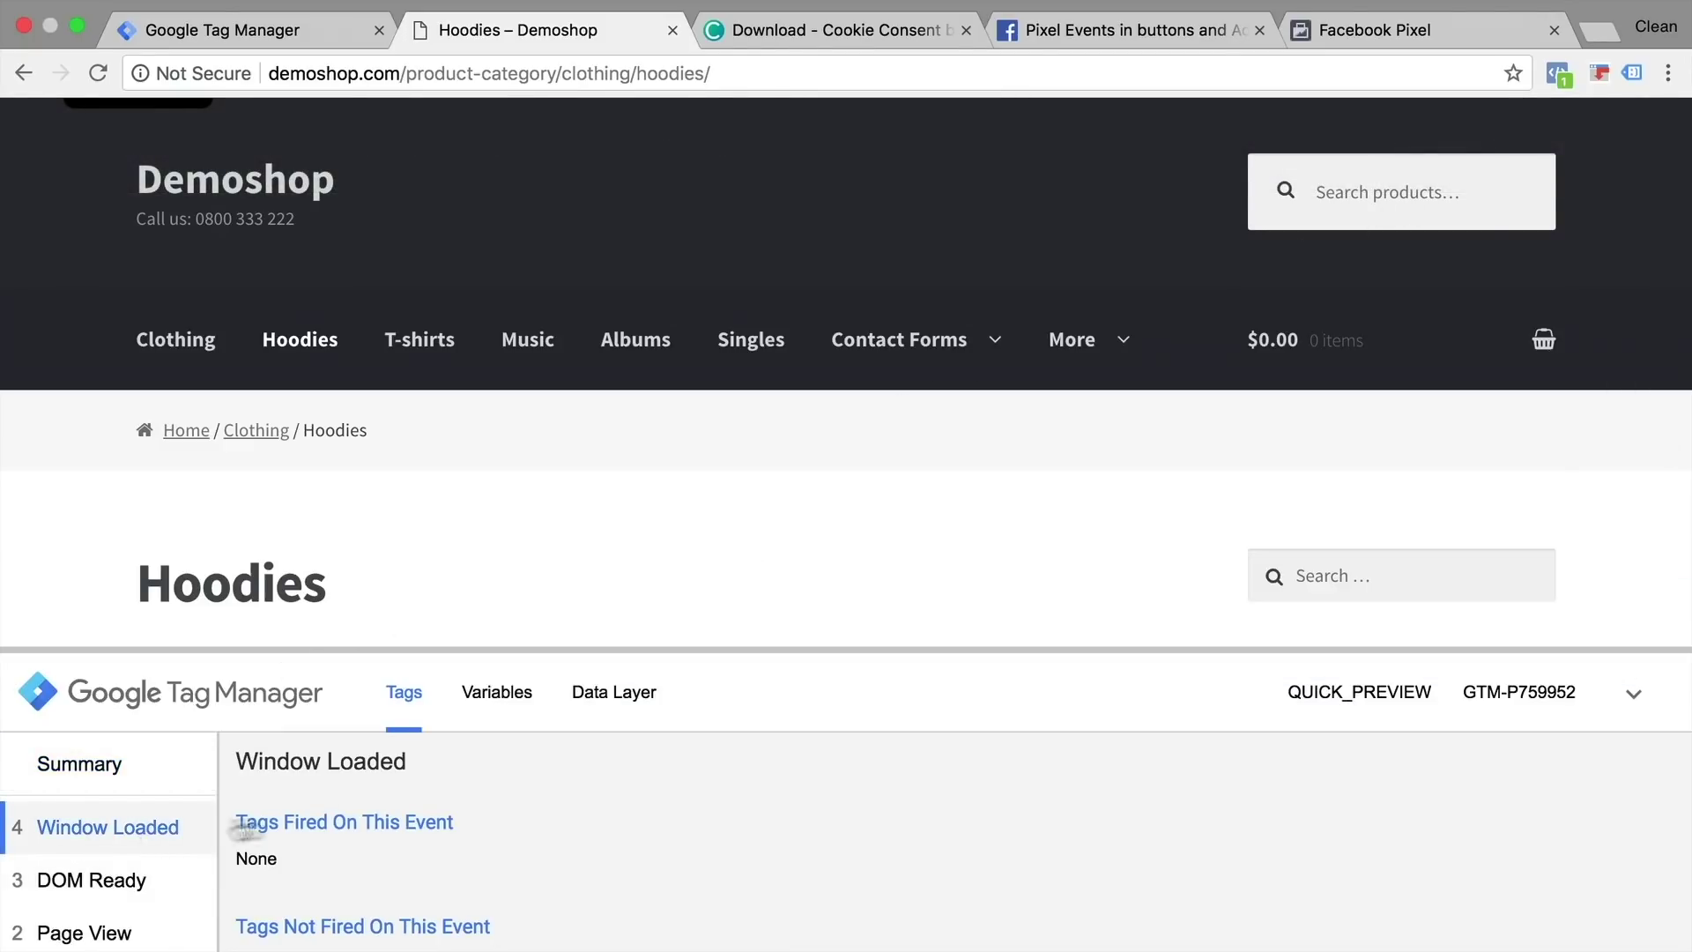
scroll(423, 806, down, 2)
scroll(510, 740, up, 2)
click(497, 692)
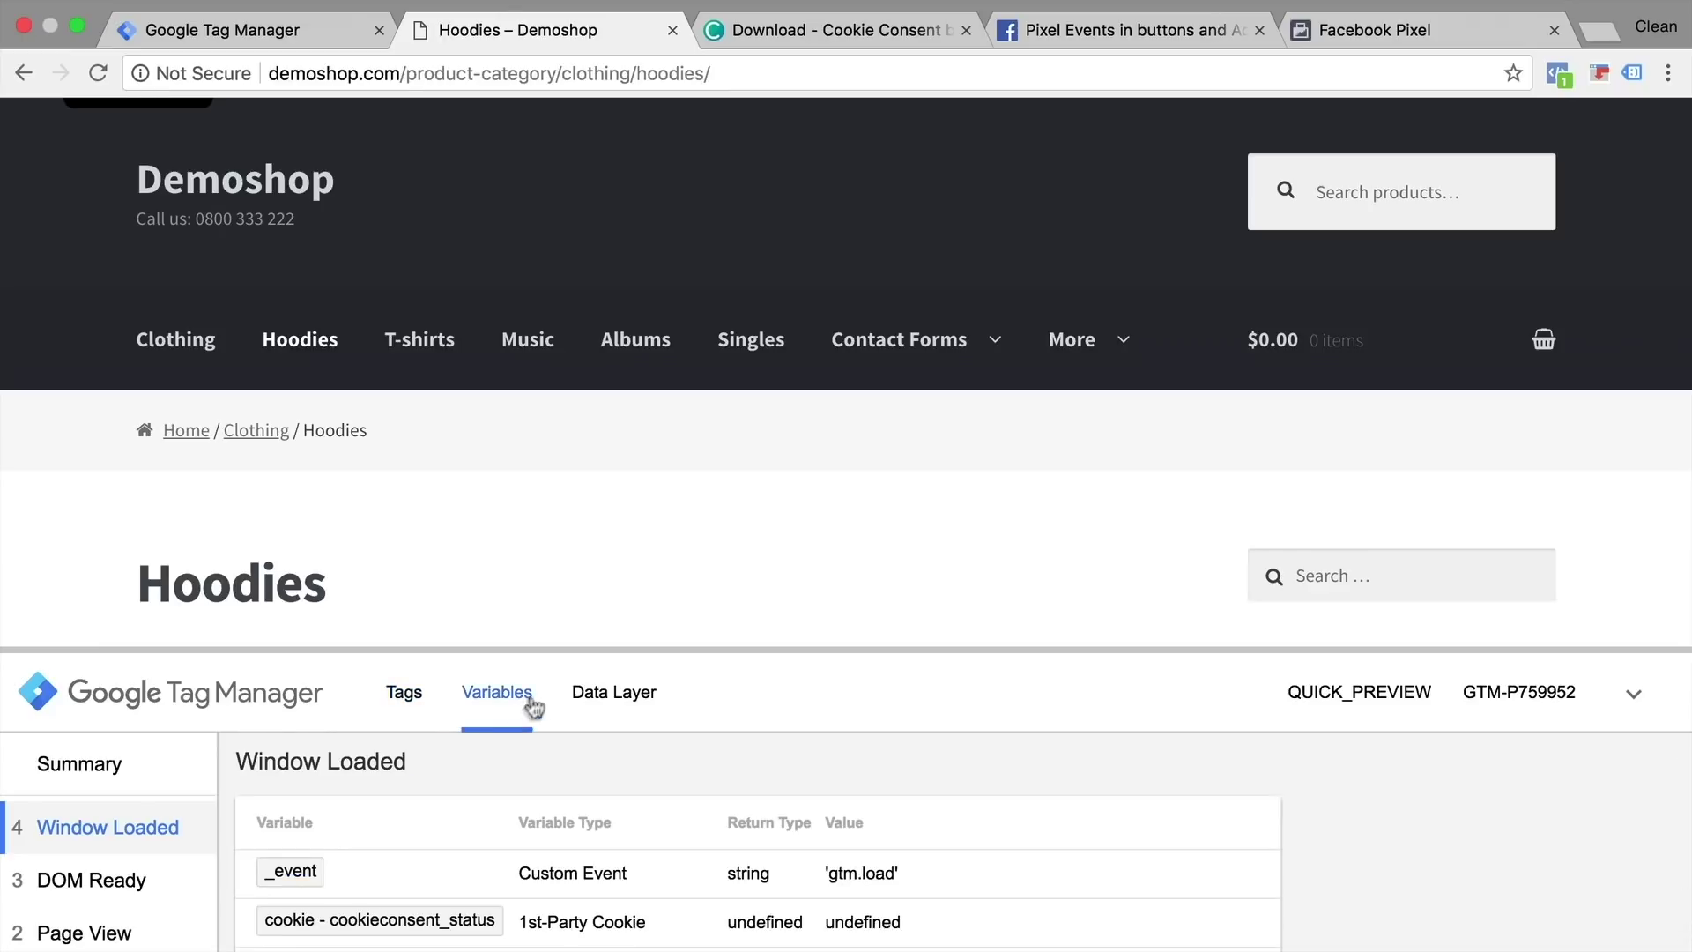
scroll(502, 729, down, 2)
scroll(370, 872, down, 1)
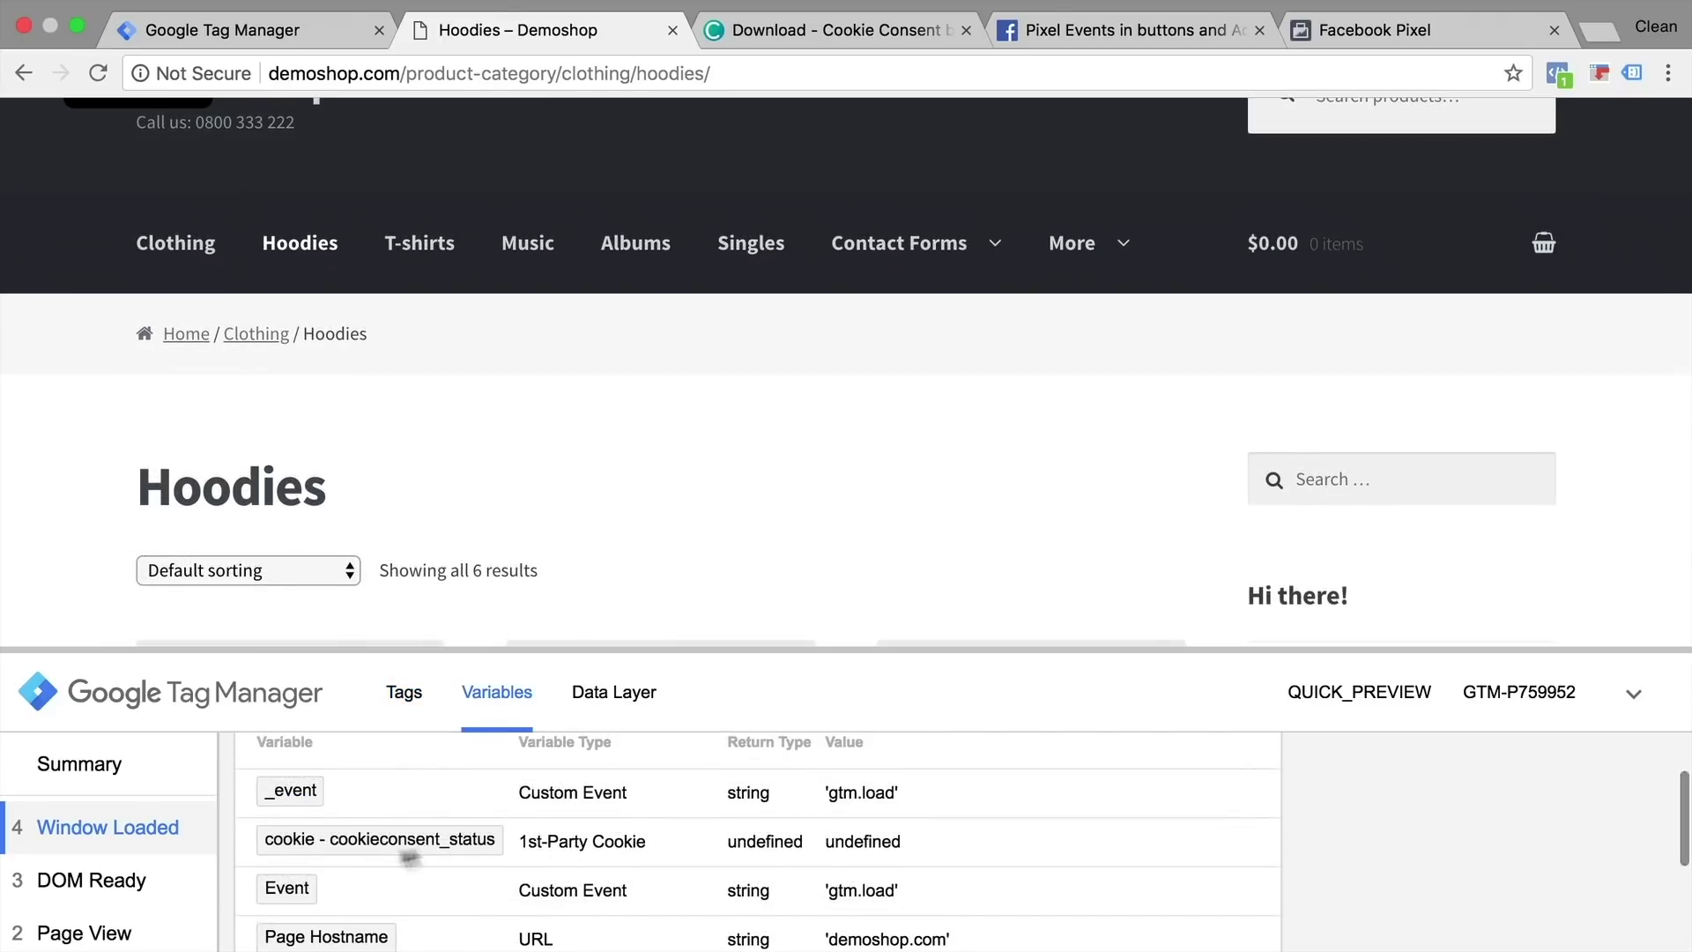
- Reload the Hoodies page and check the cookie - cookieconsent_status variable at the Window Loaded event again
click(98, 73)
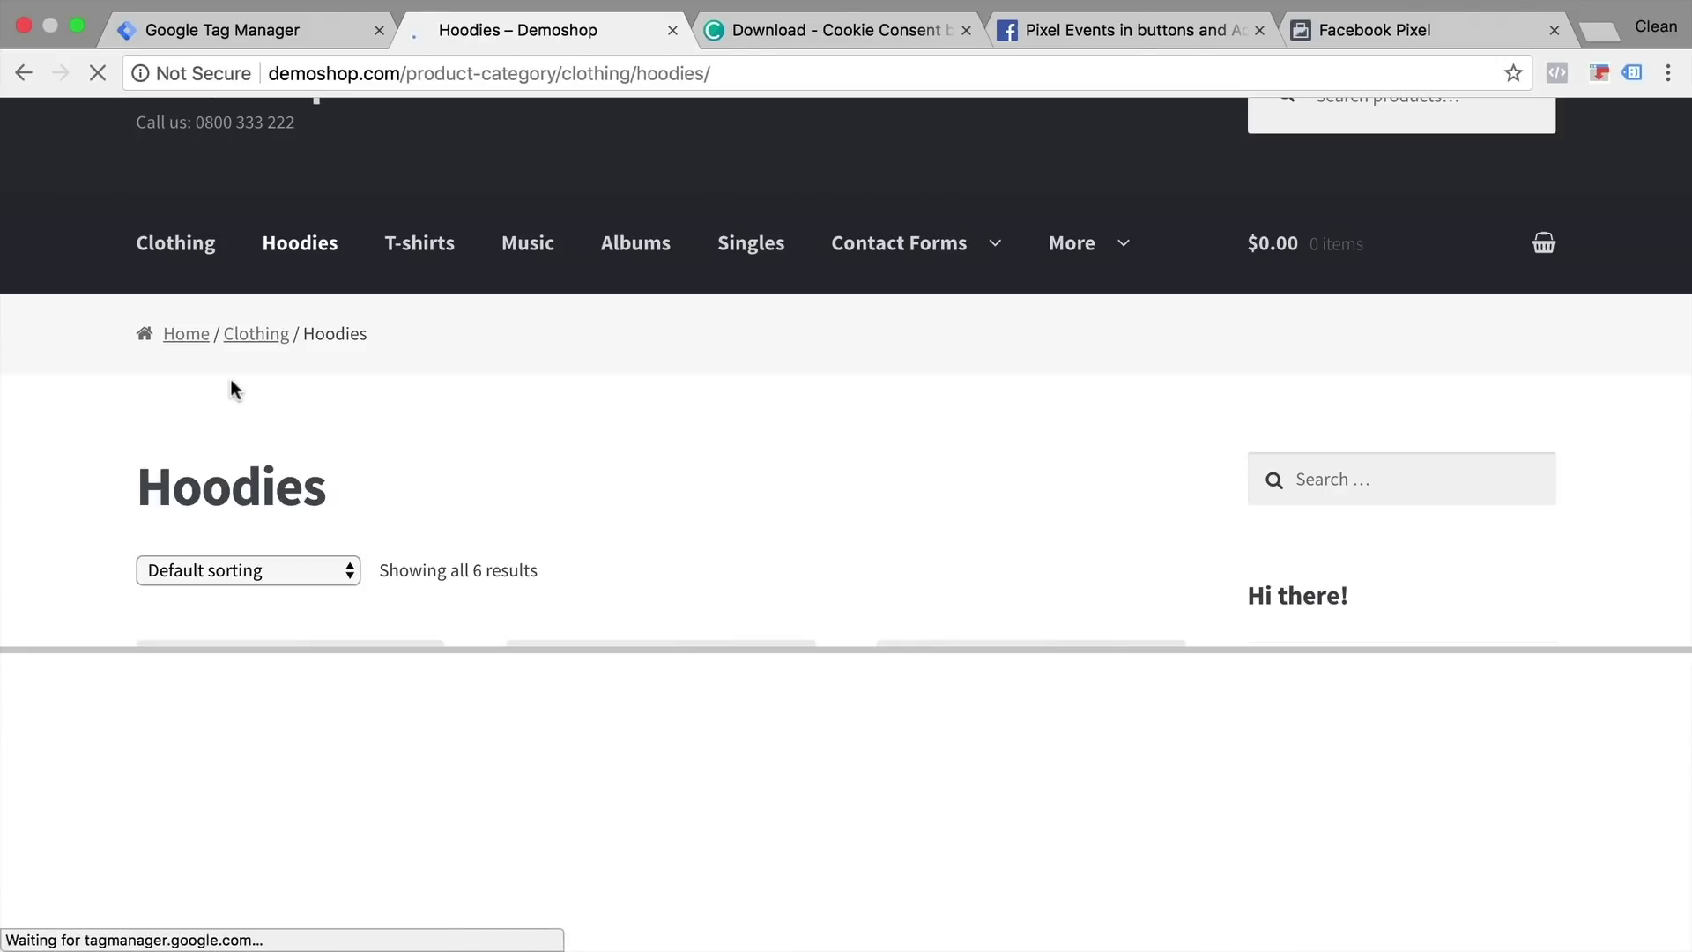
click(108, 827)
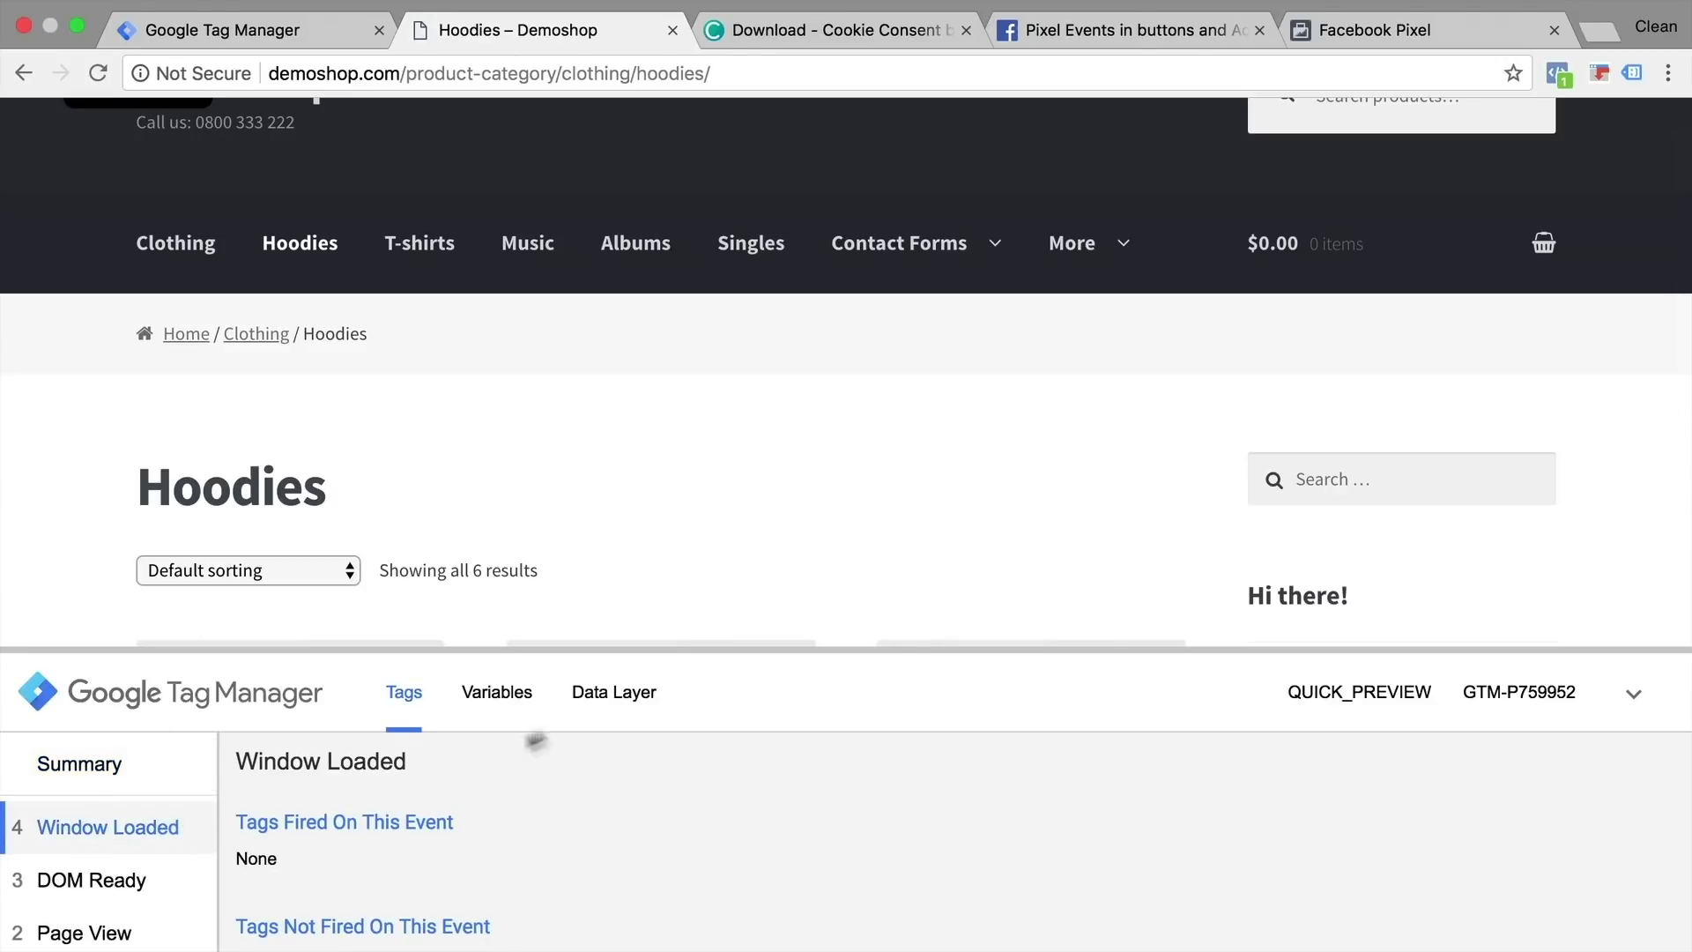
click(500, 692)
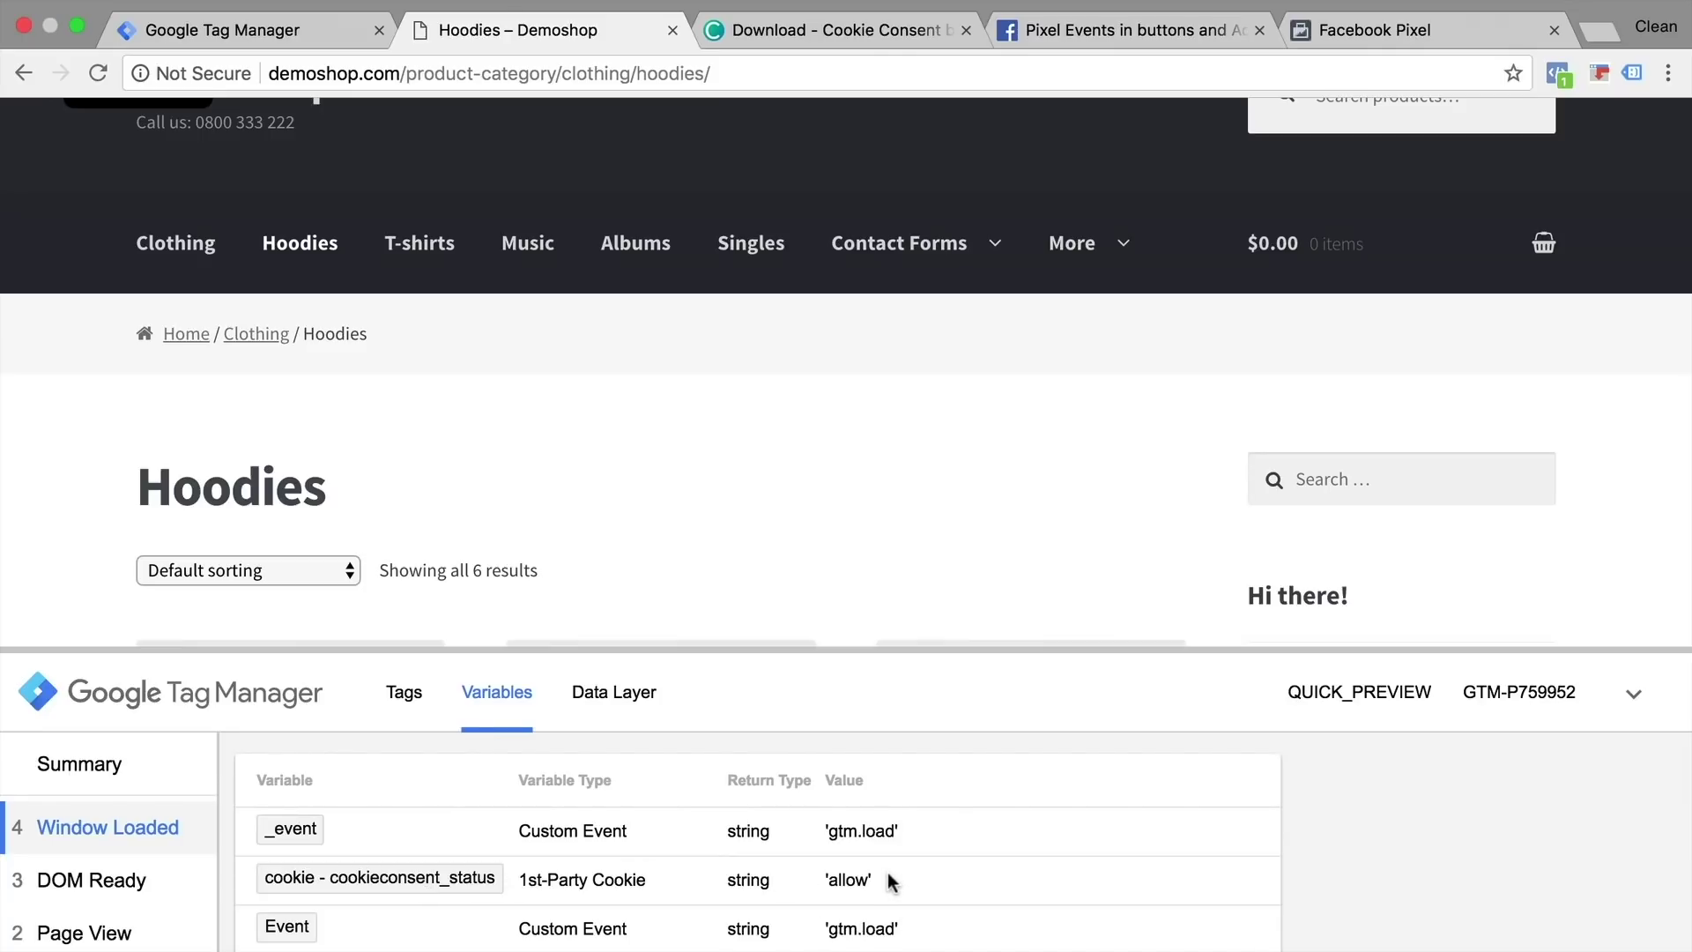
- Review the revoke and grant arguments of the fbq consent calls in the Facebook Pixel documentation
click(1108, 31)
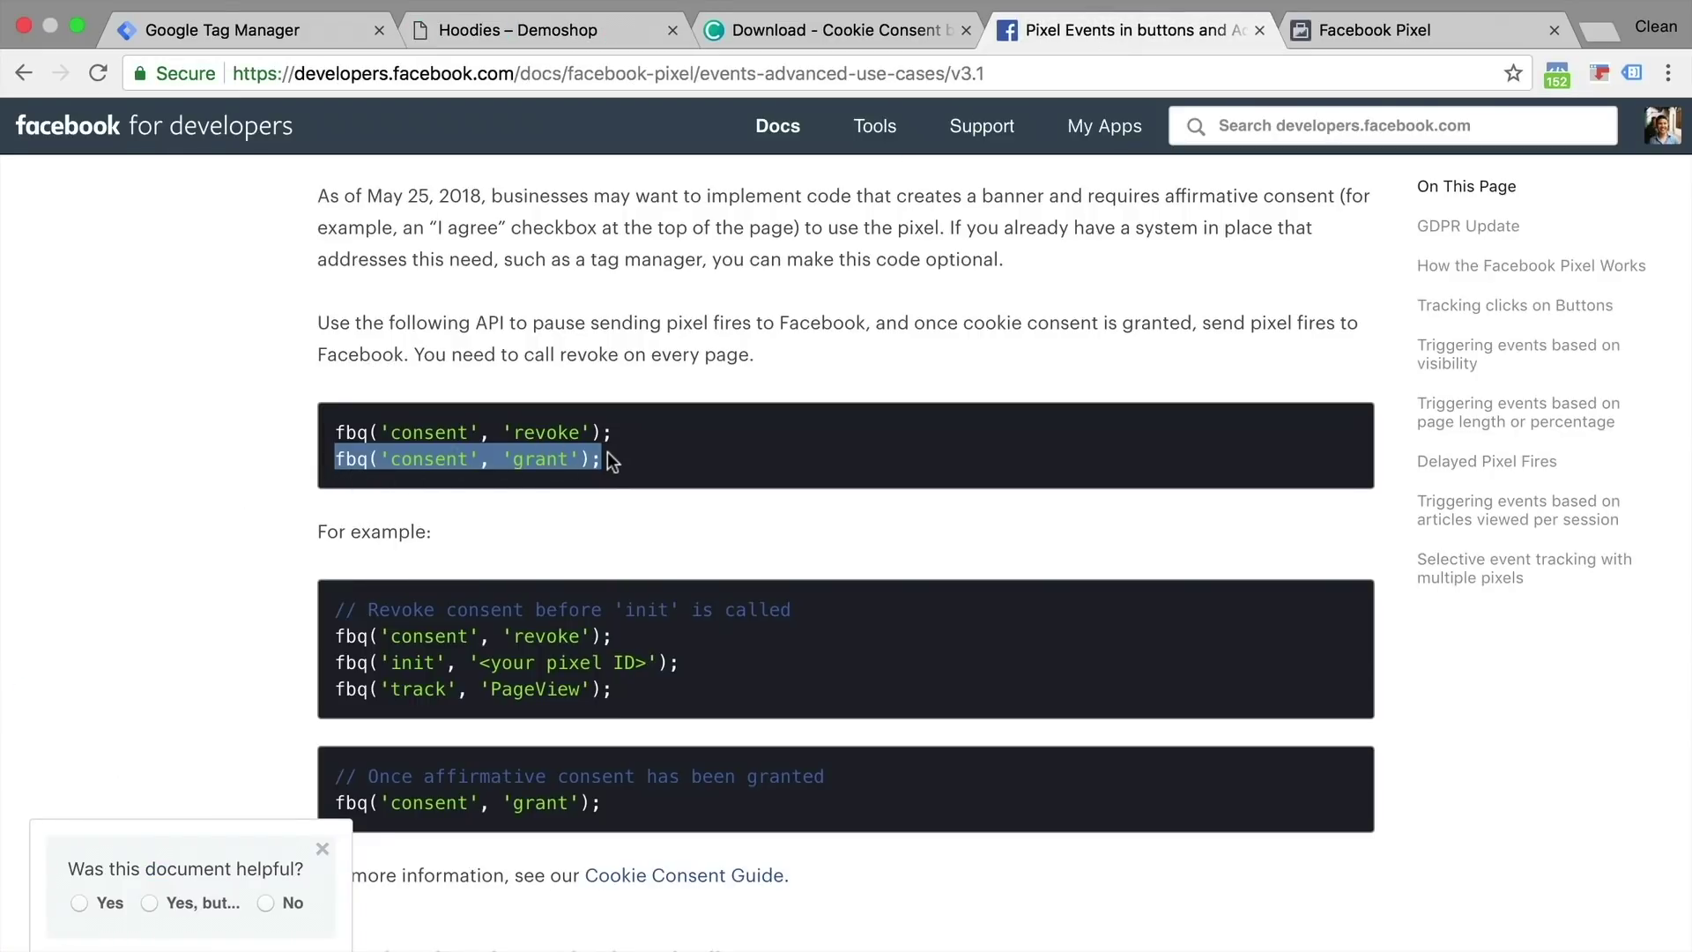
double_click(546, 432)
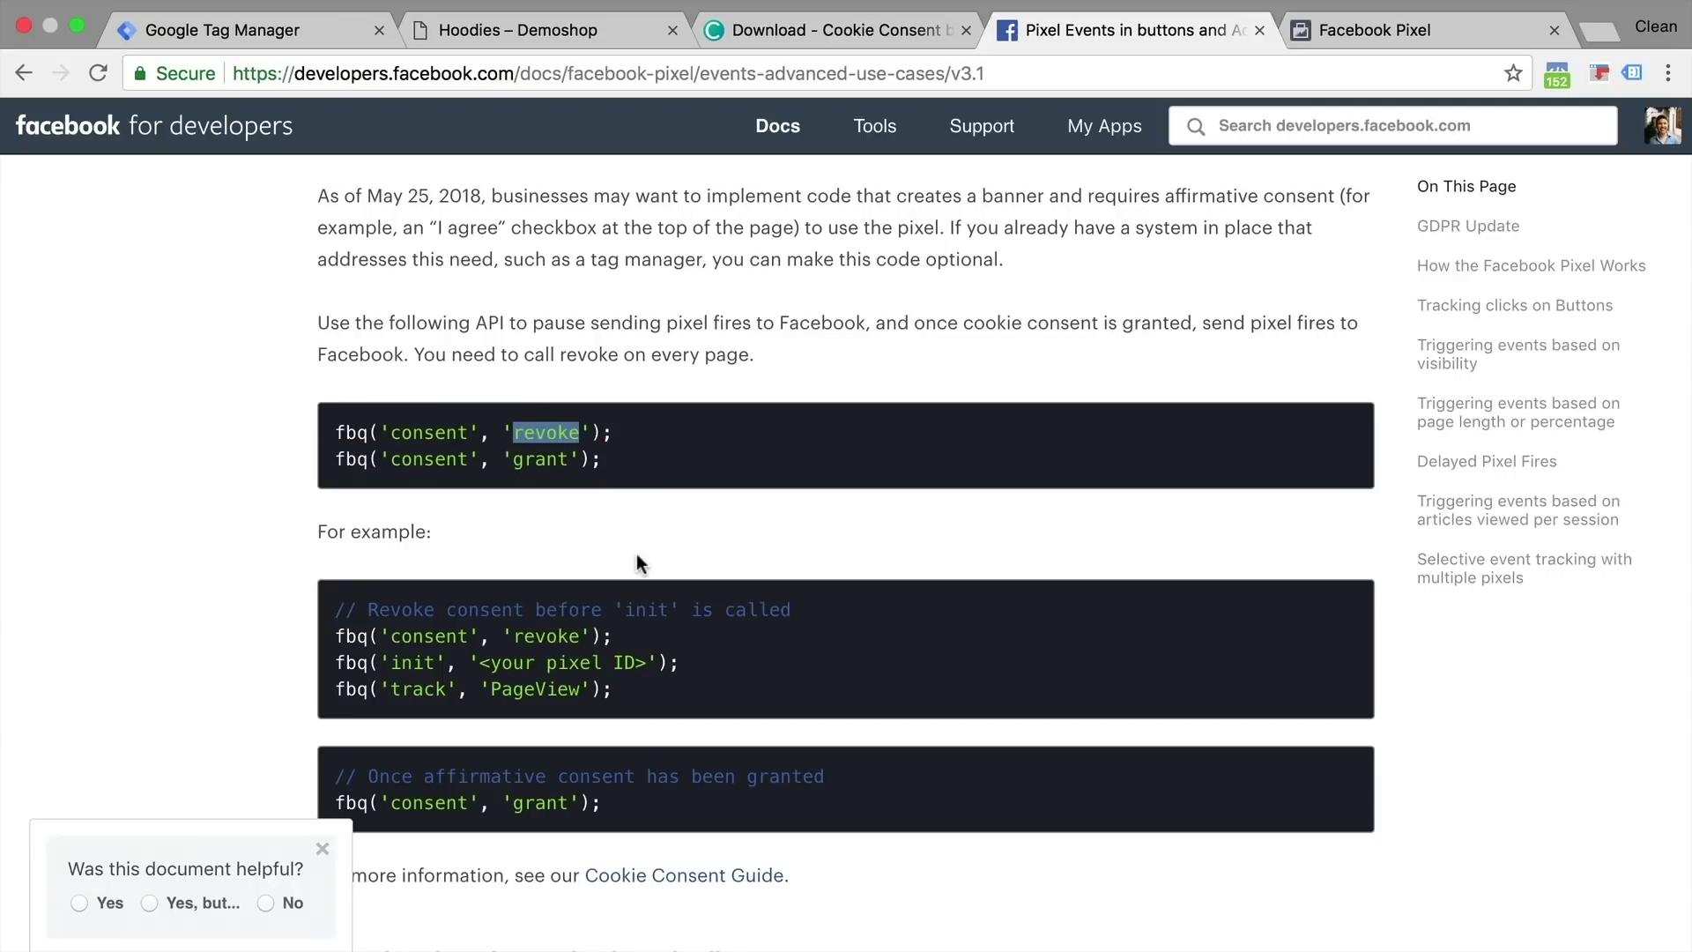
double_click(539, 459)
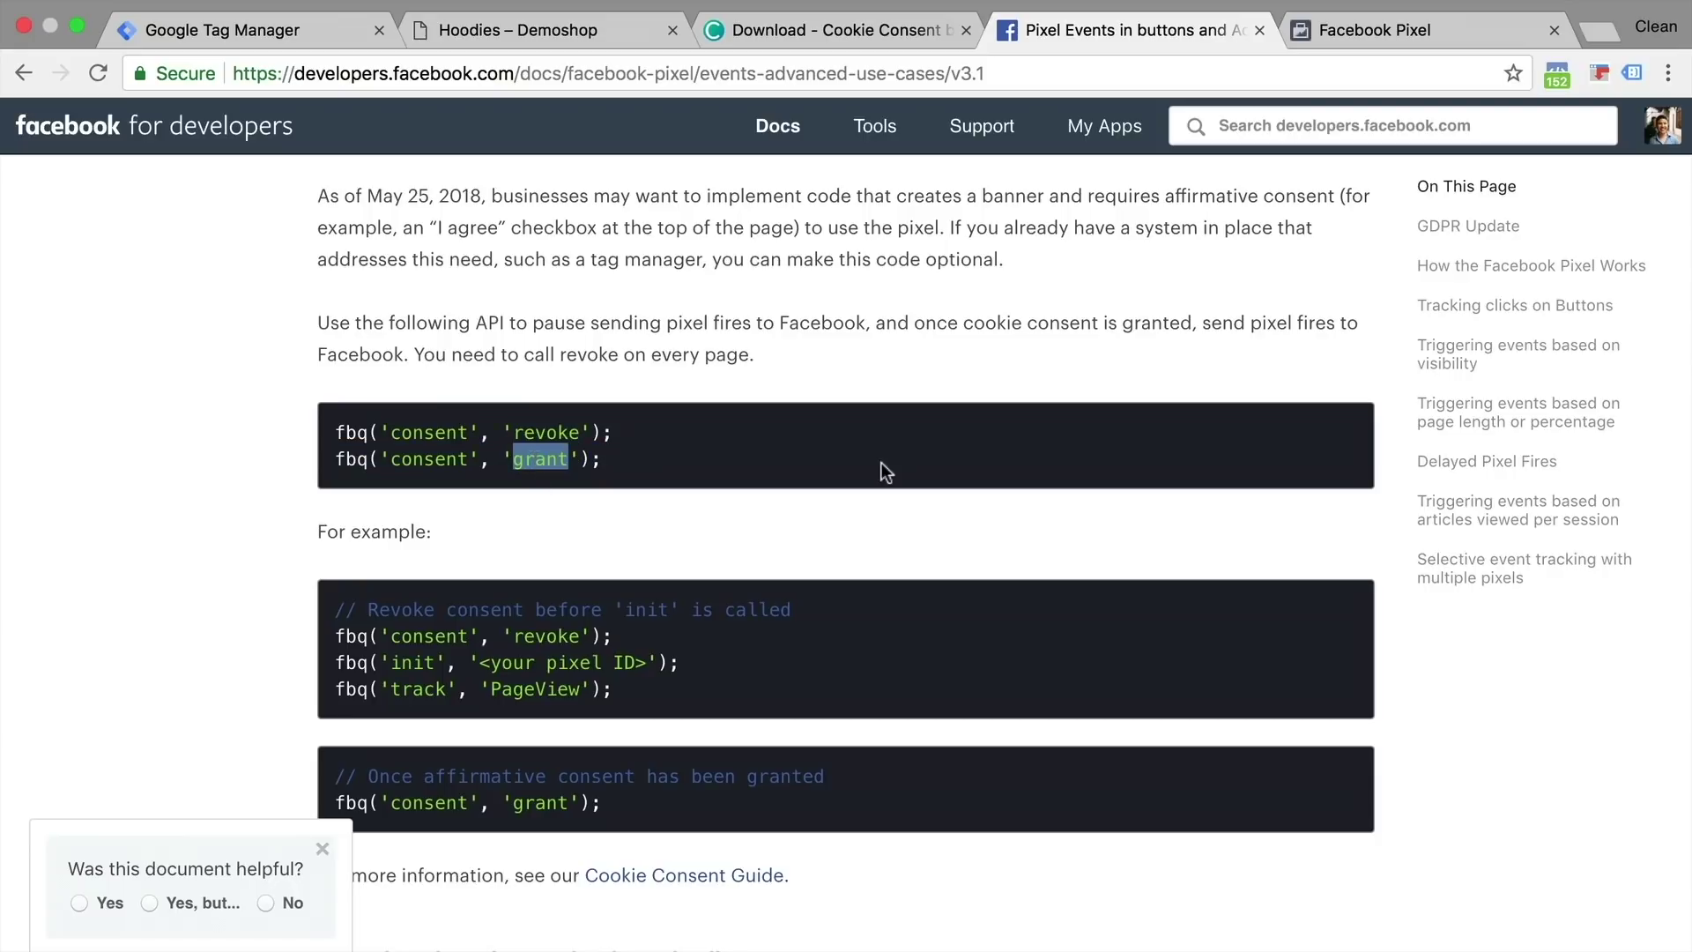
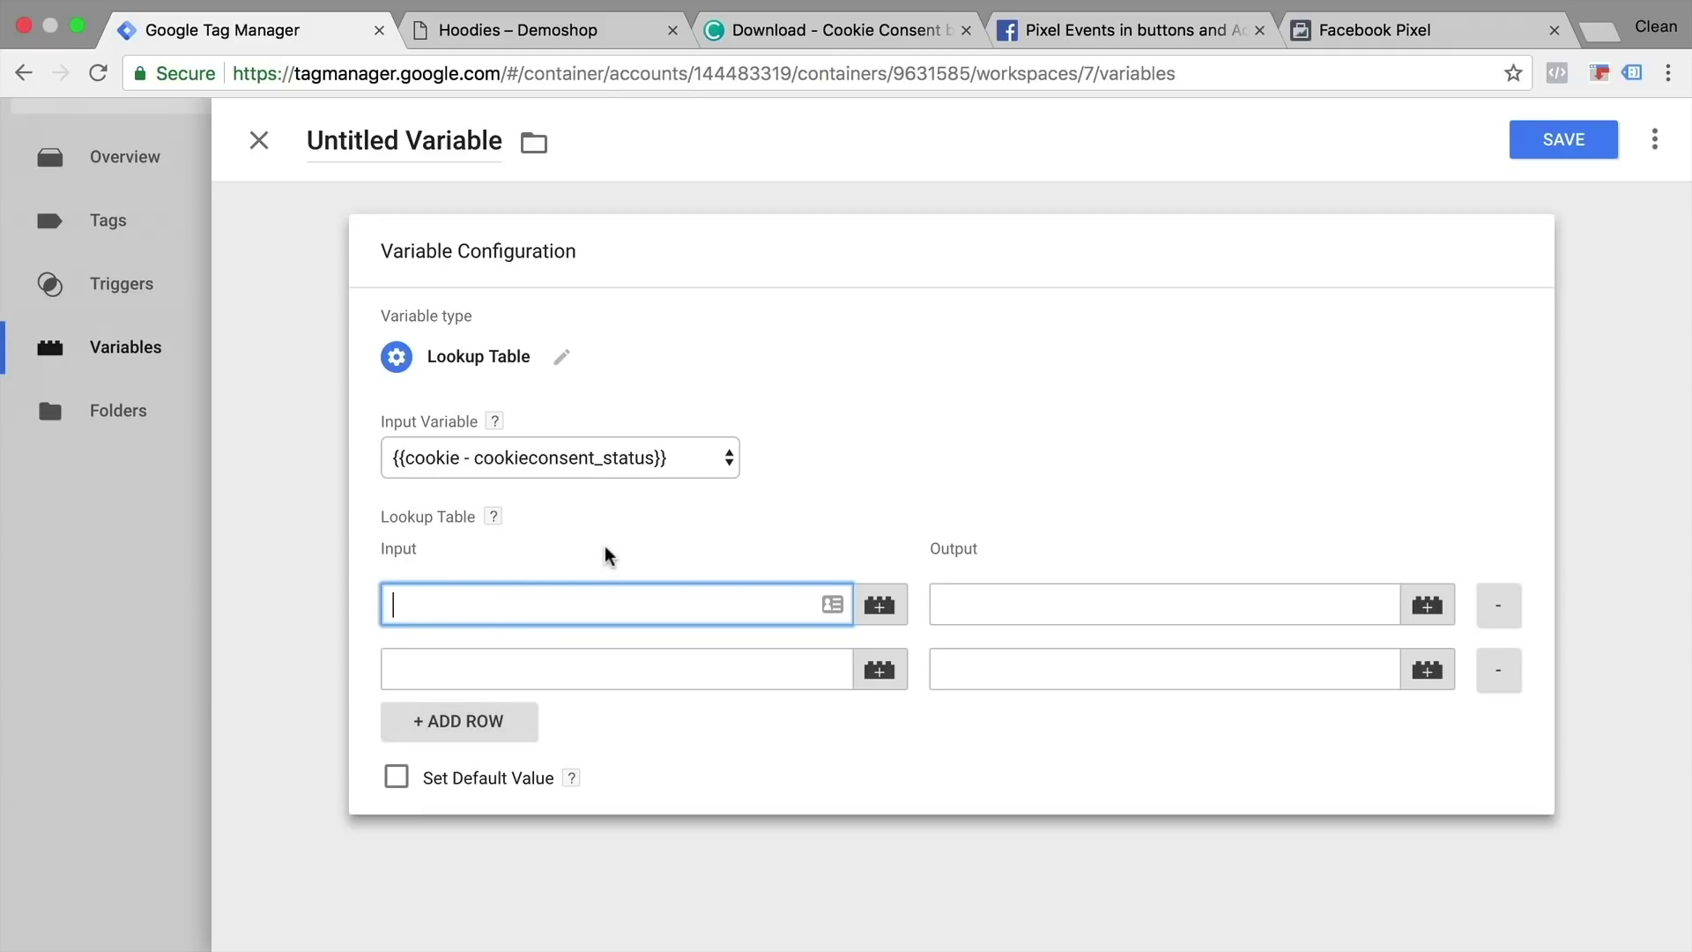
- Fill the Lookup Table variable's two rows so that allow outputs grant and deny outputs revoke
text(allow)
click(1039, 585)
text(gran)
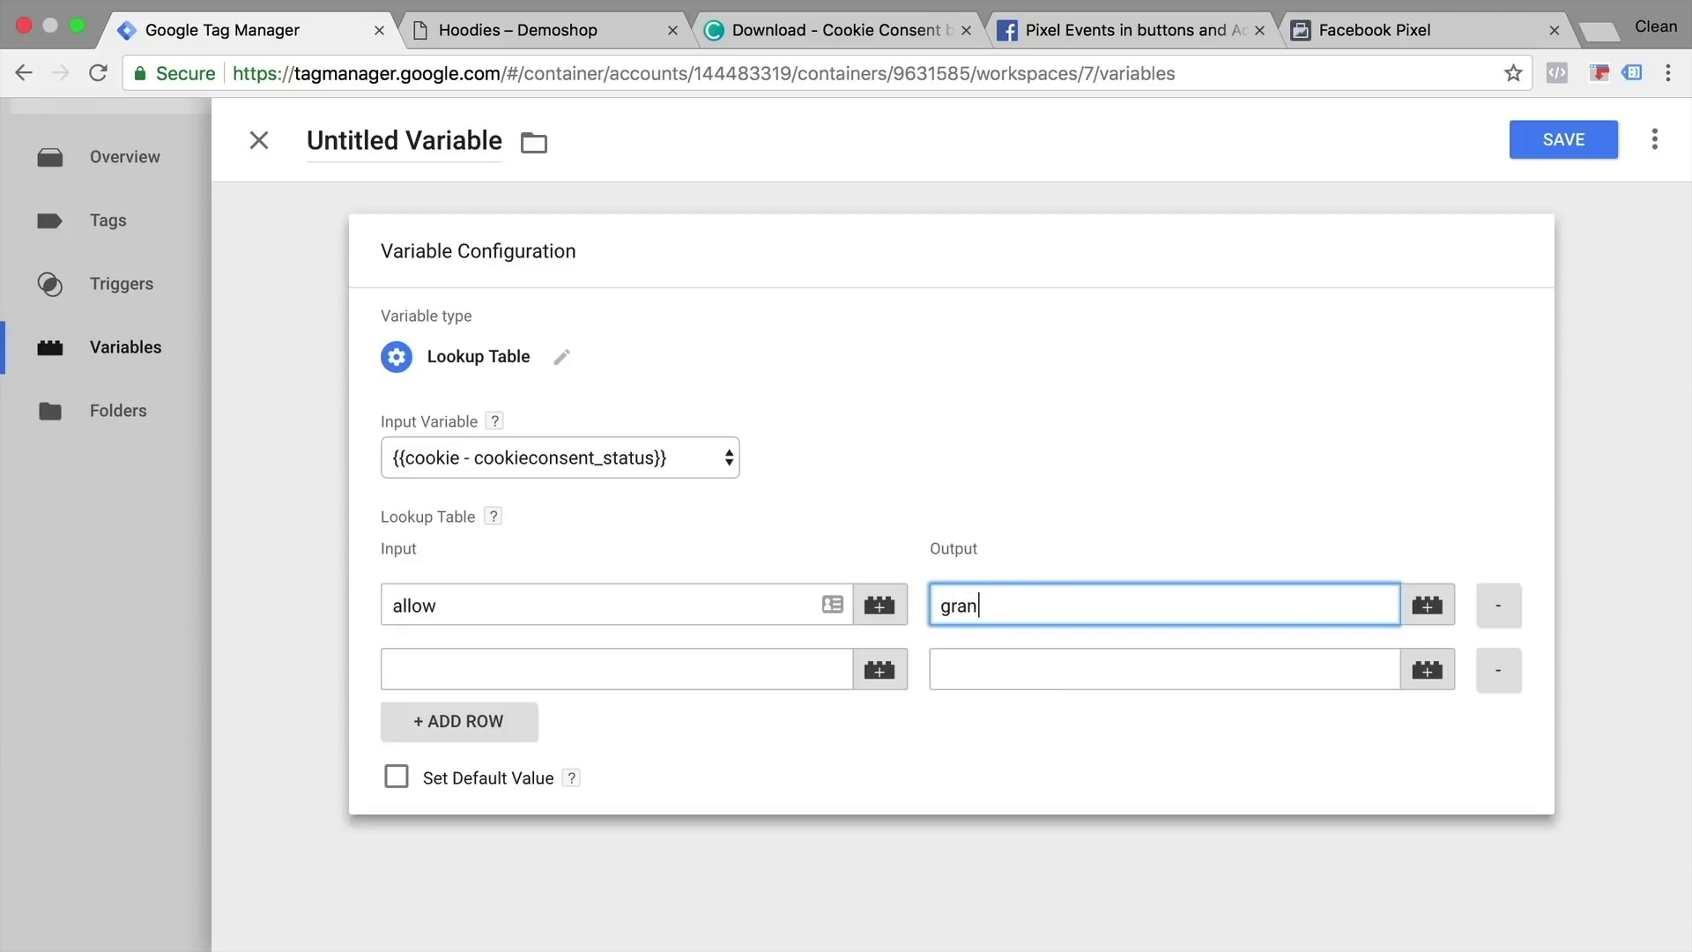
click(529, 659)
text(d)
click(1163, 670)
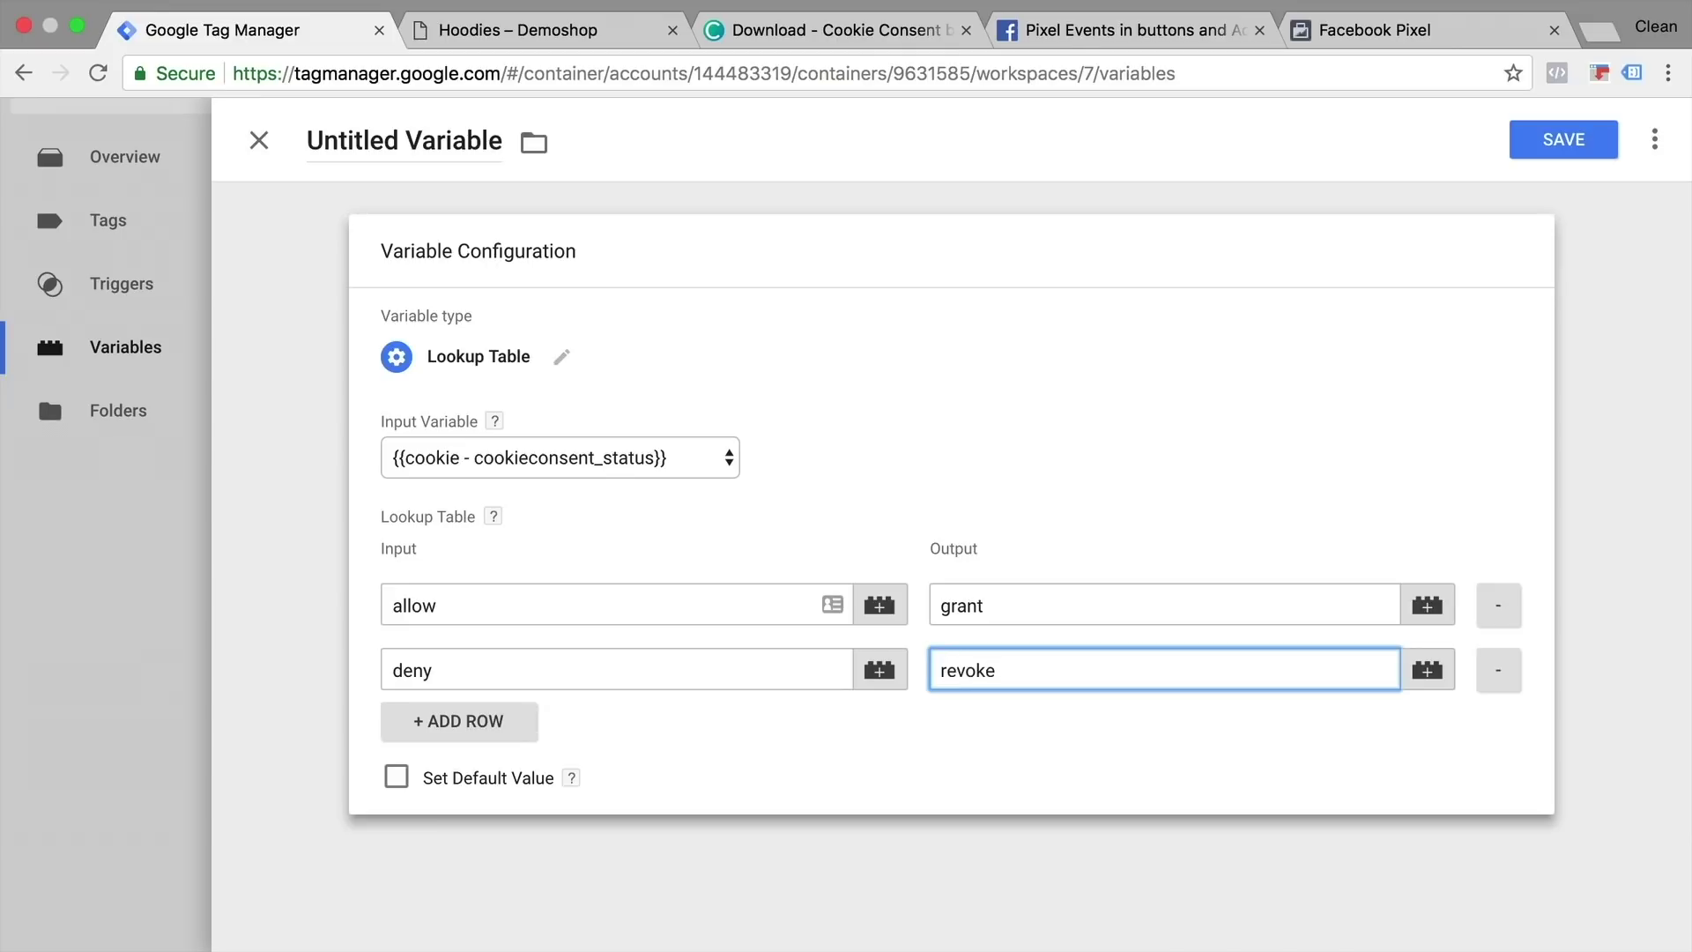
- Enable a default value for the Lookup Table variable and set it to revoke
click(394, 782)
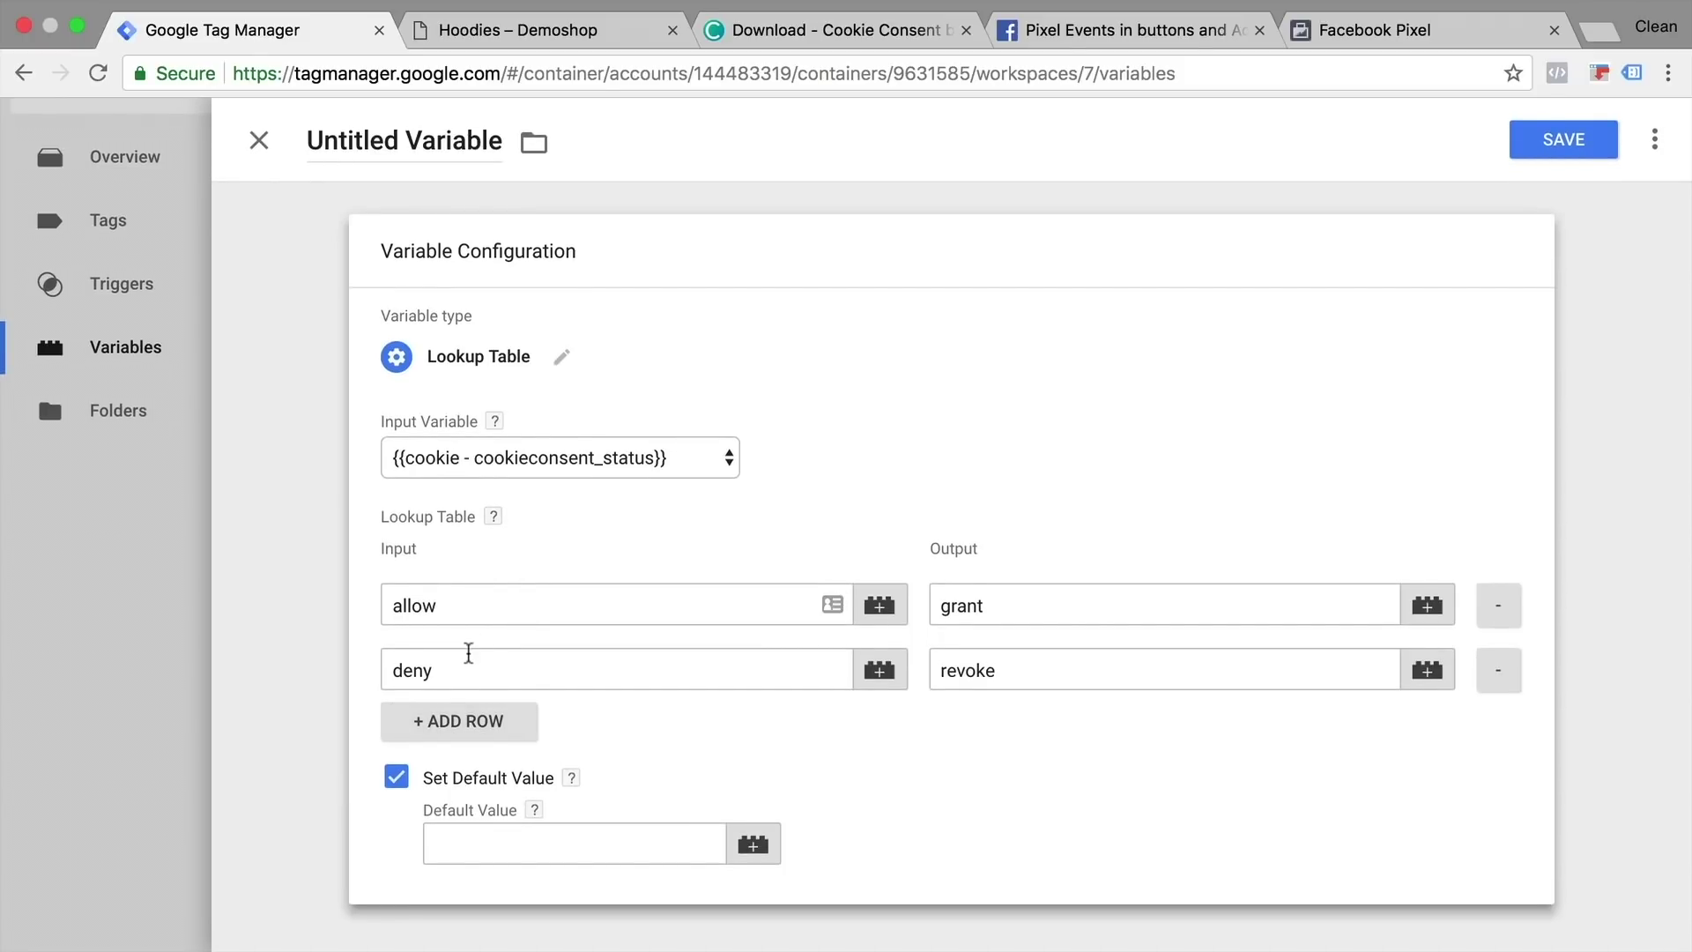
click(491, 856)
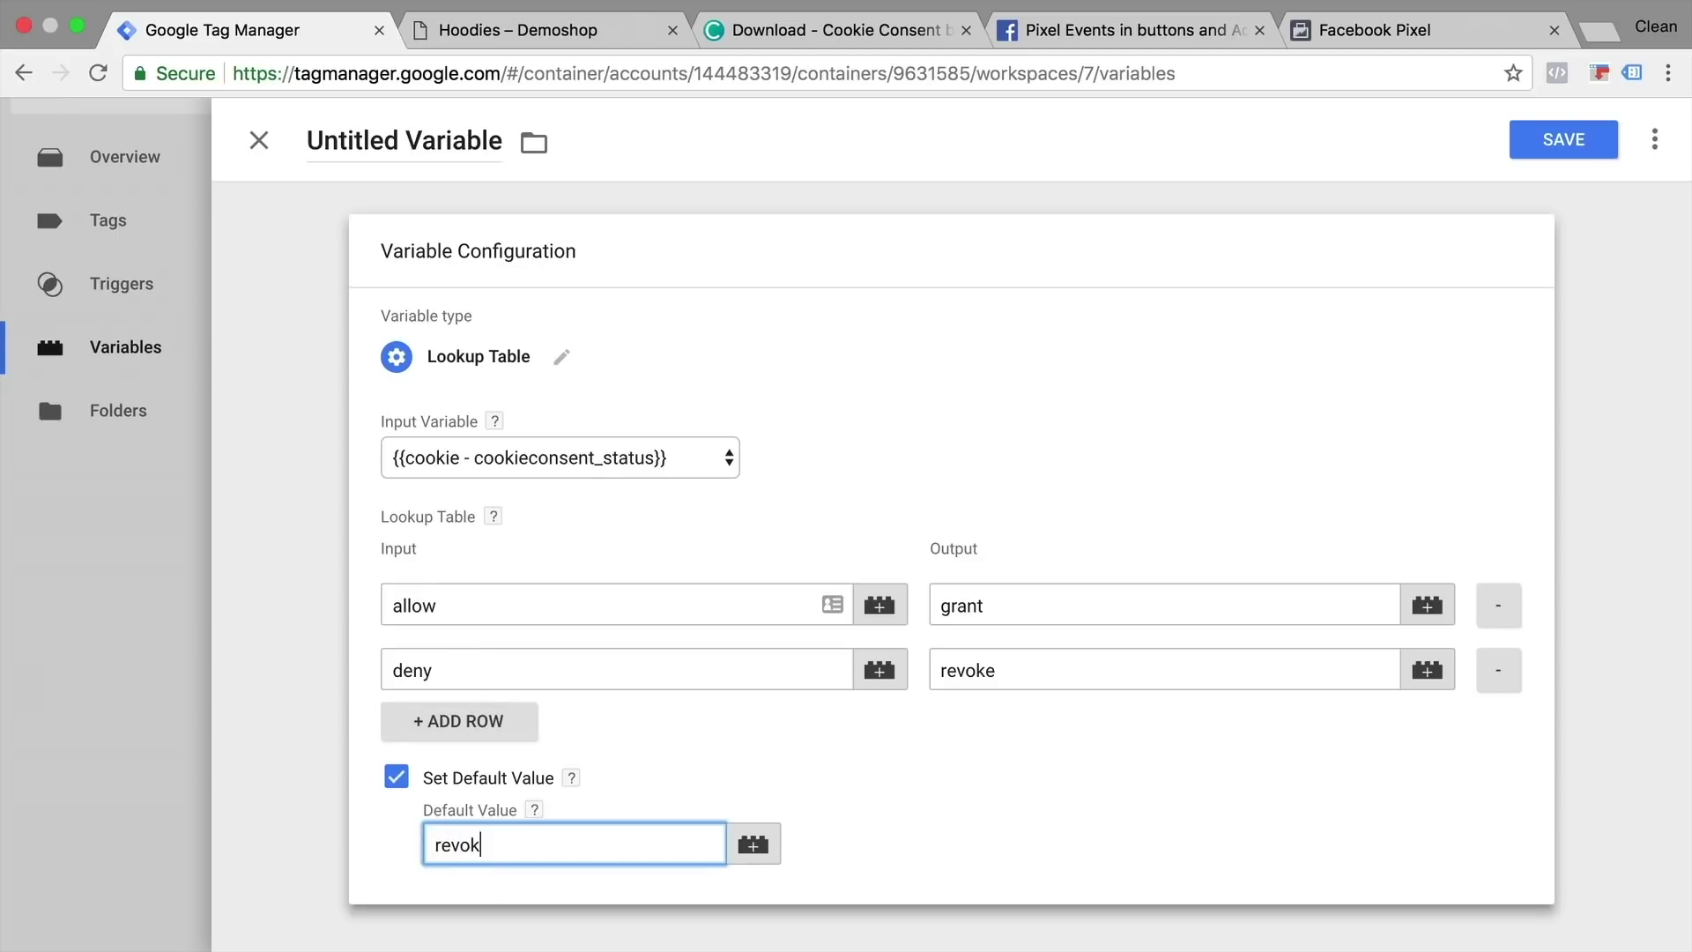
click(340, 597)
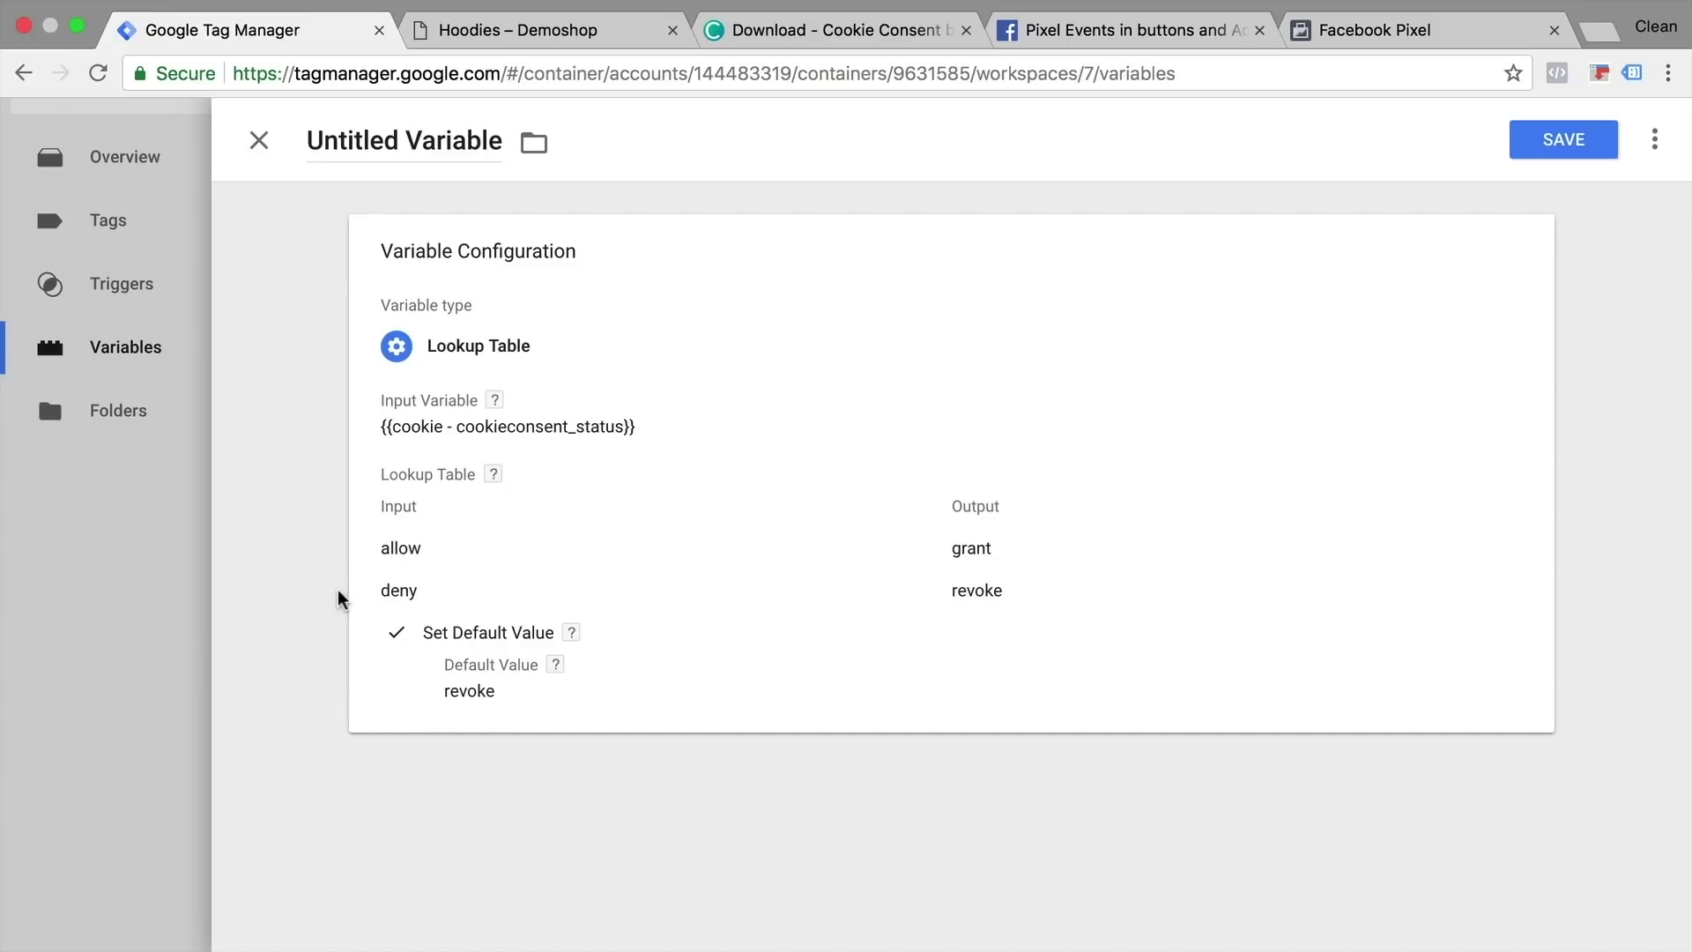
- Name the variable "lookup - cookie consent" and save it
click(418, 139)
text(lookup )
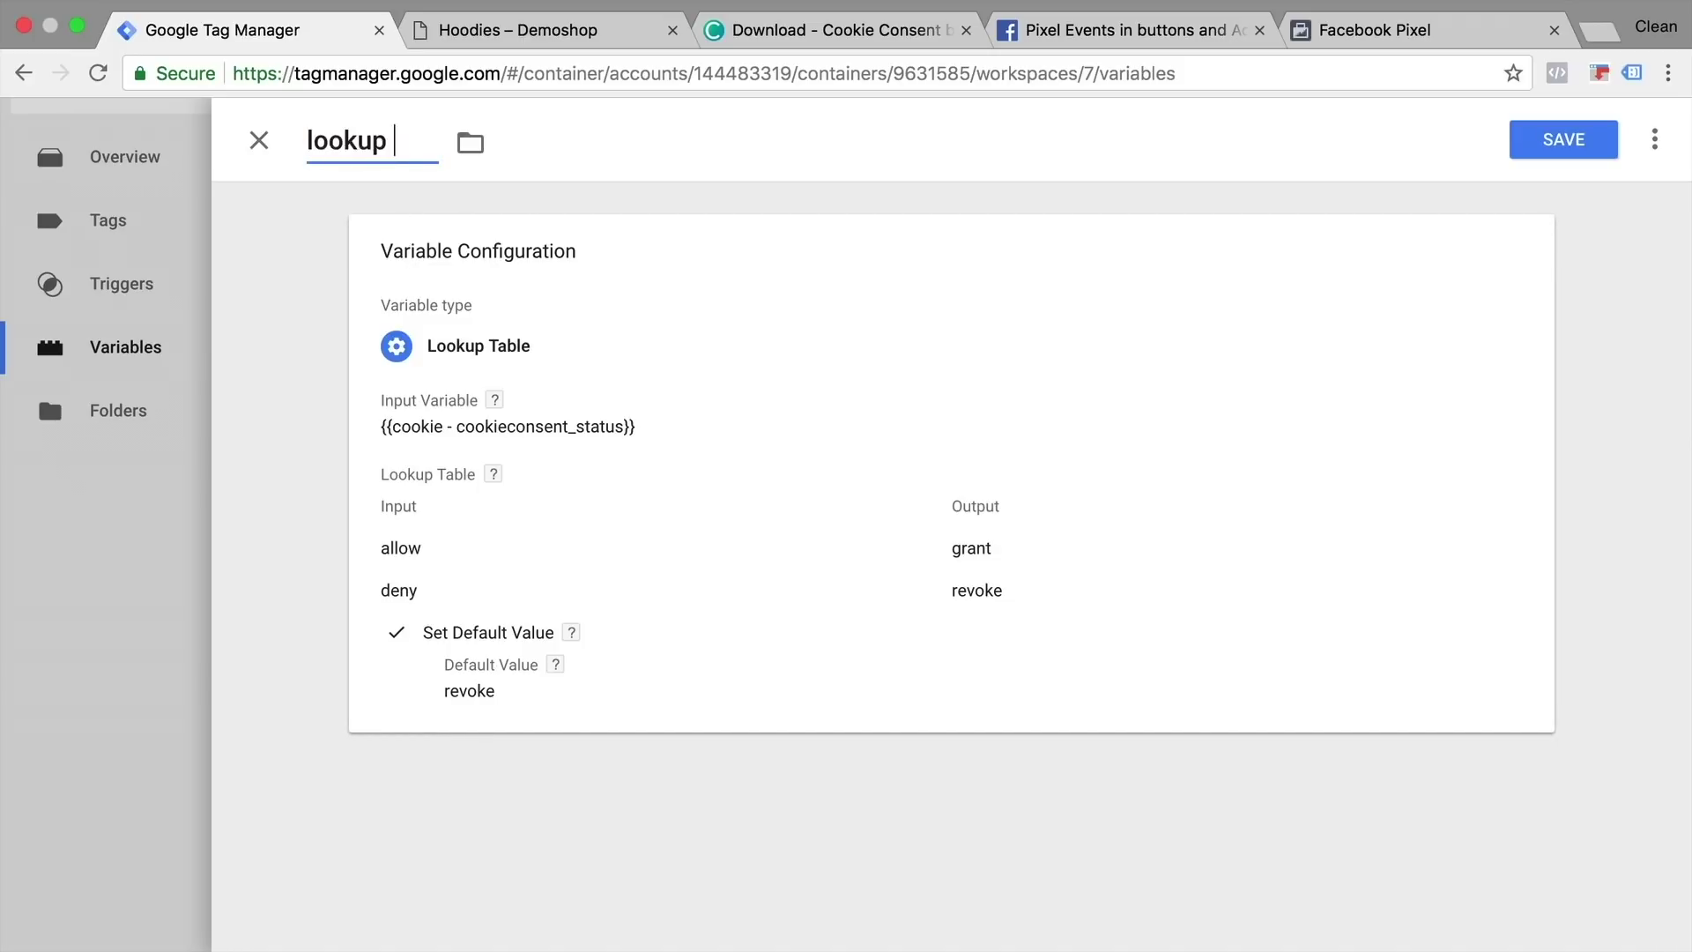
text(- cookie consent)
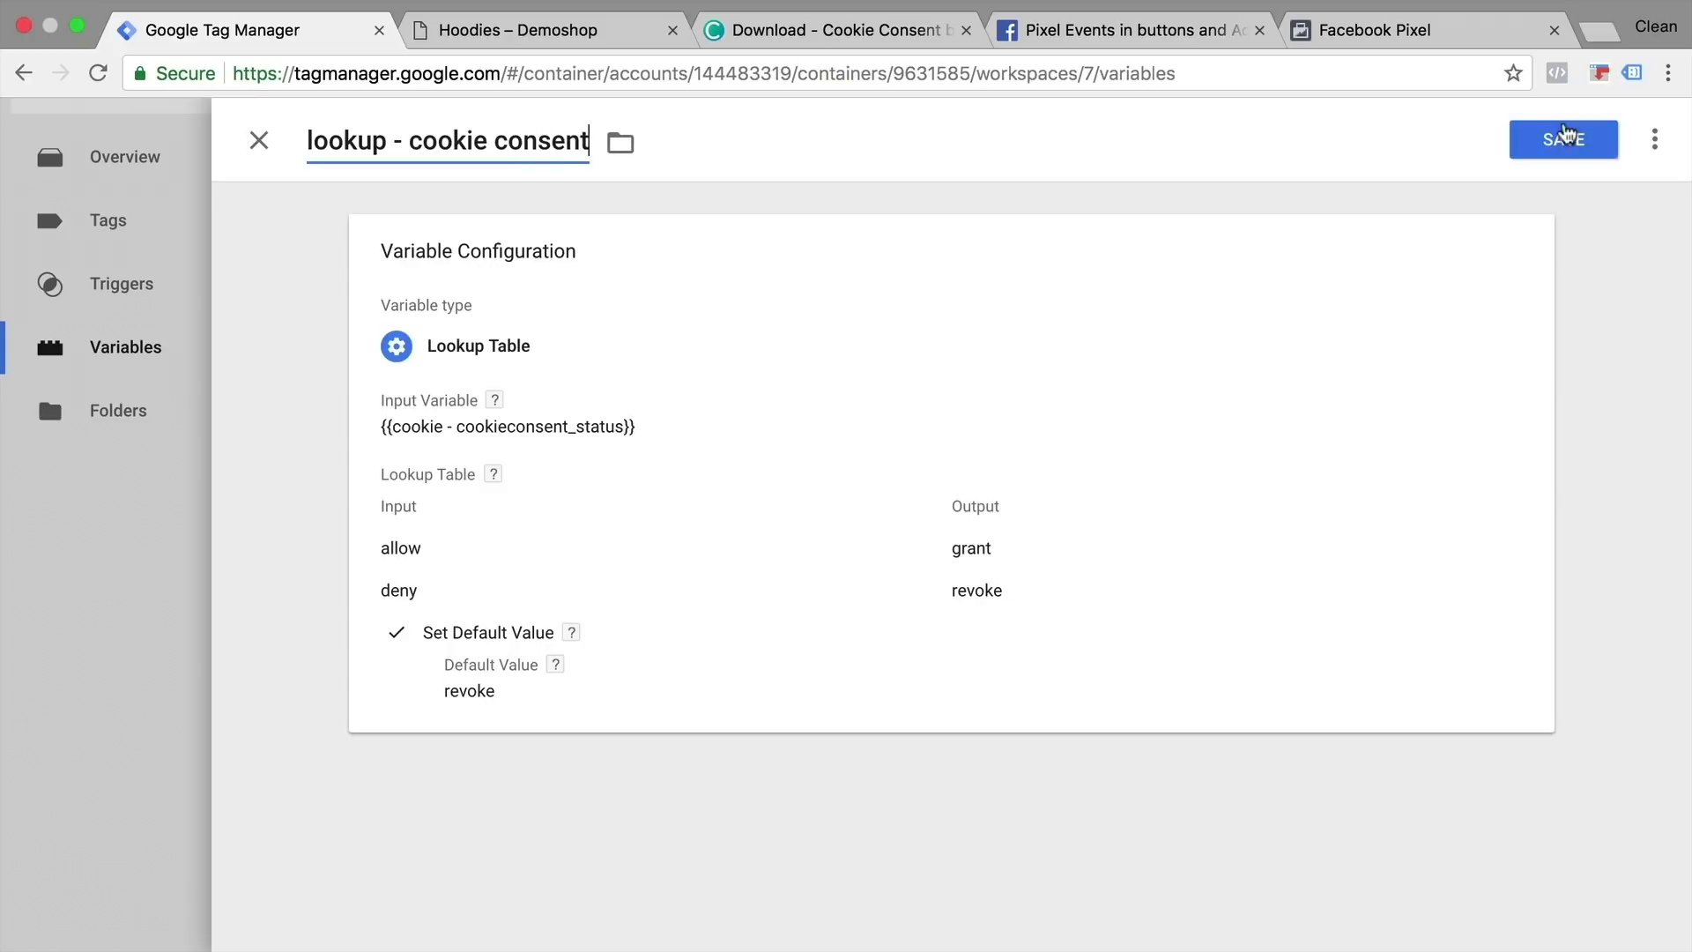
click(1563, 134)
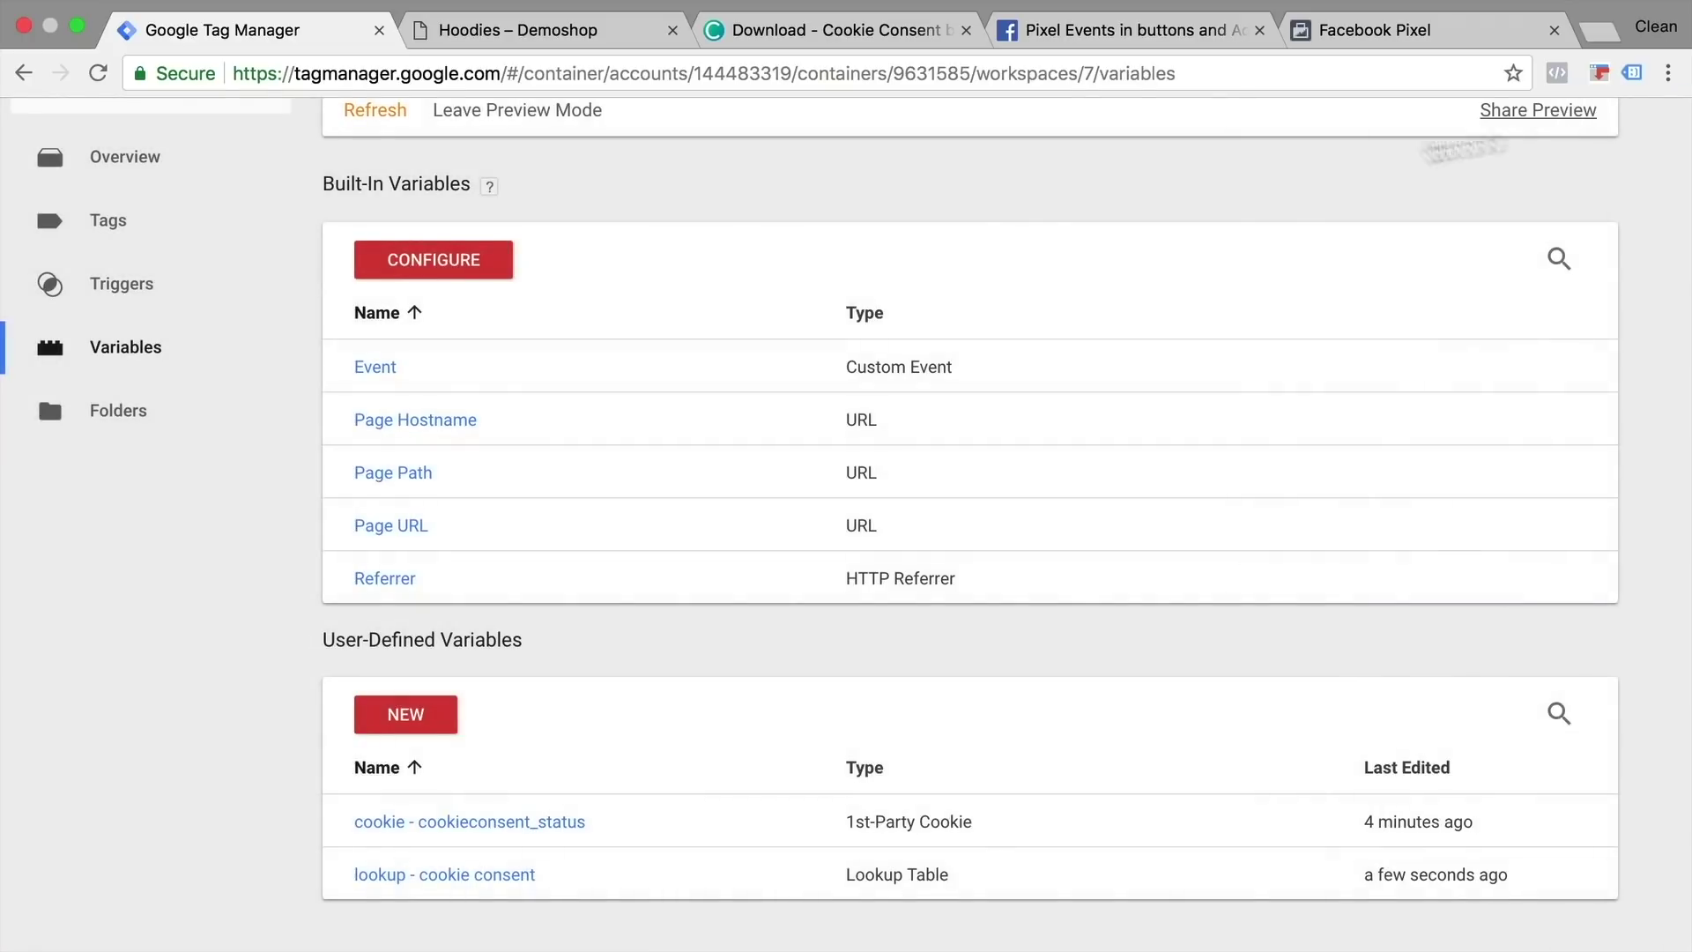
- Refresh the Google Tag Manager workspace preview and reload Demoshop's Hoodies page
scroll(664, 256, up, 5)
click(372, 440)
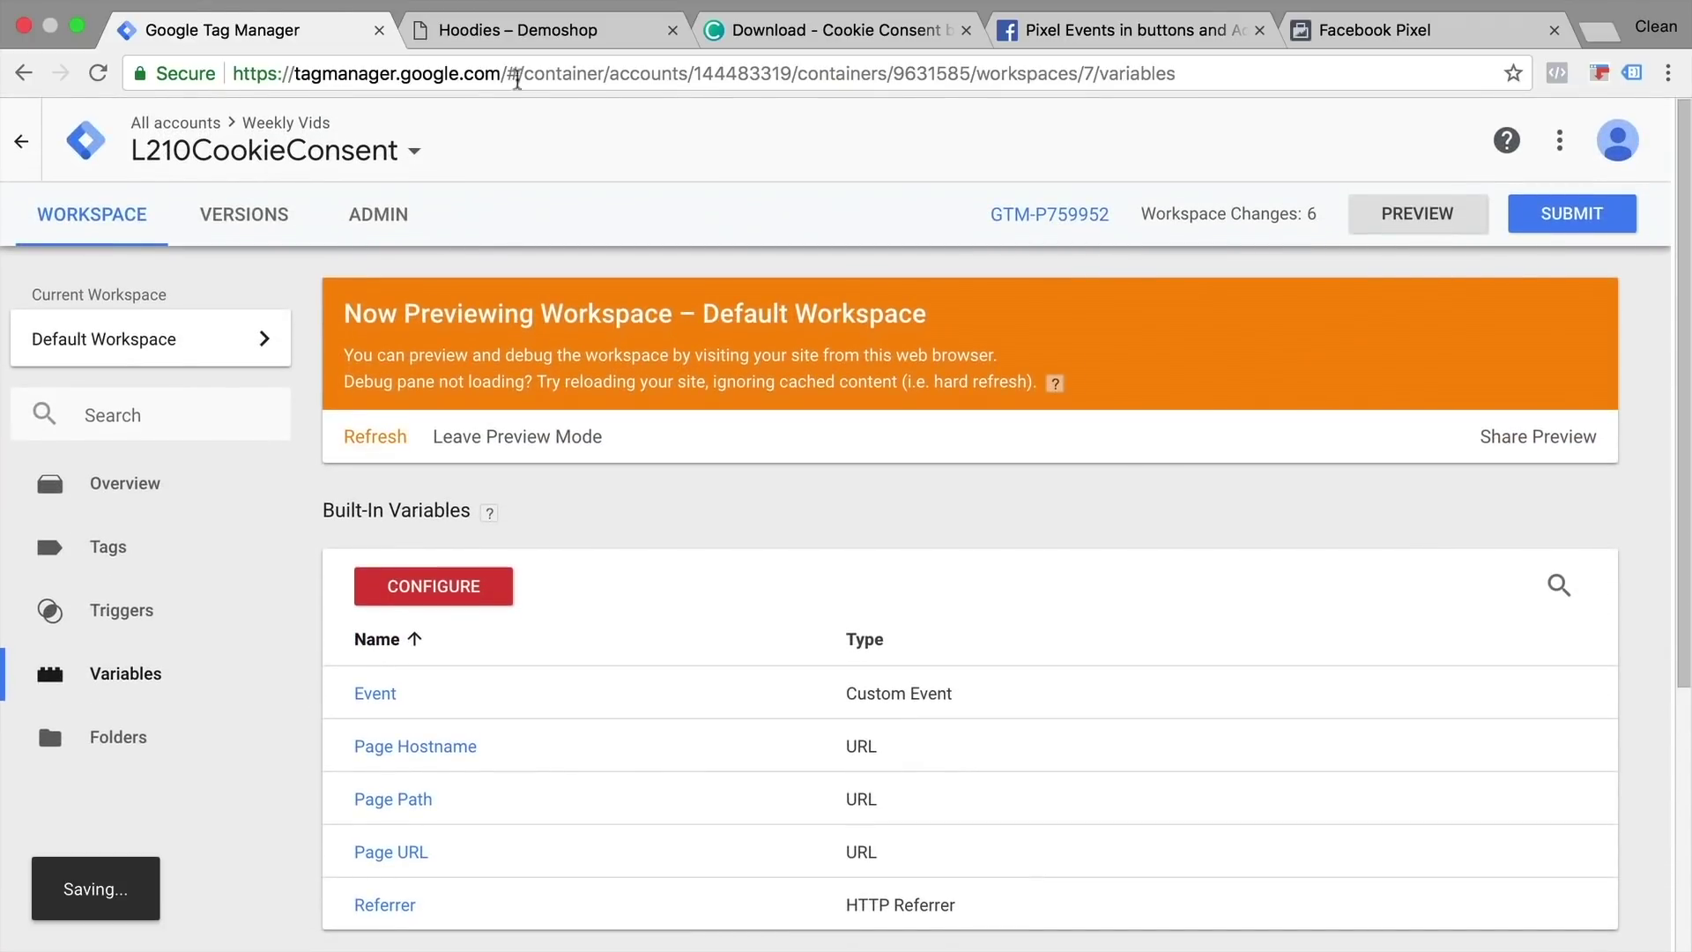
click(522, 33)
key(super+r)
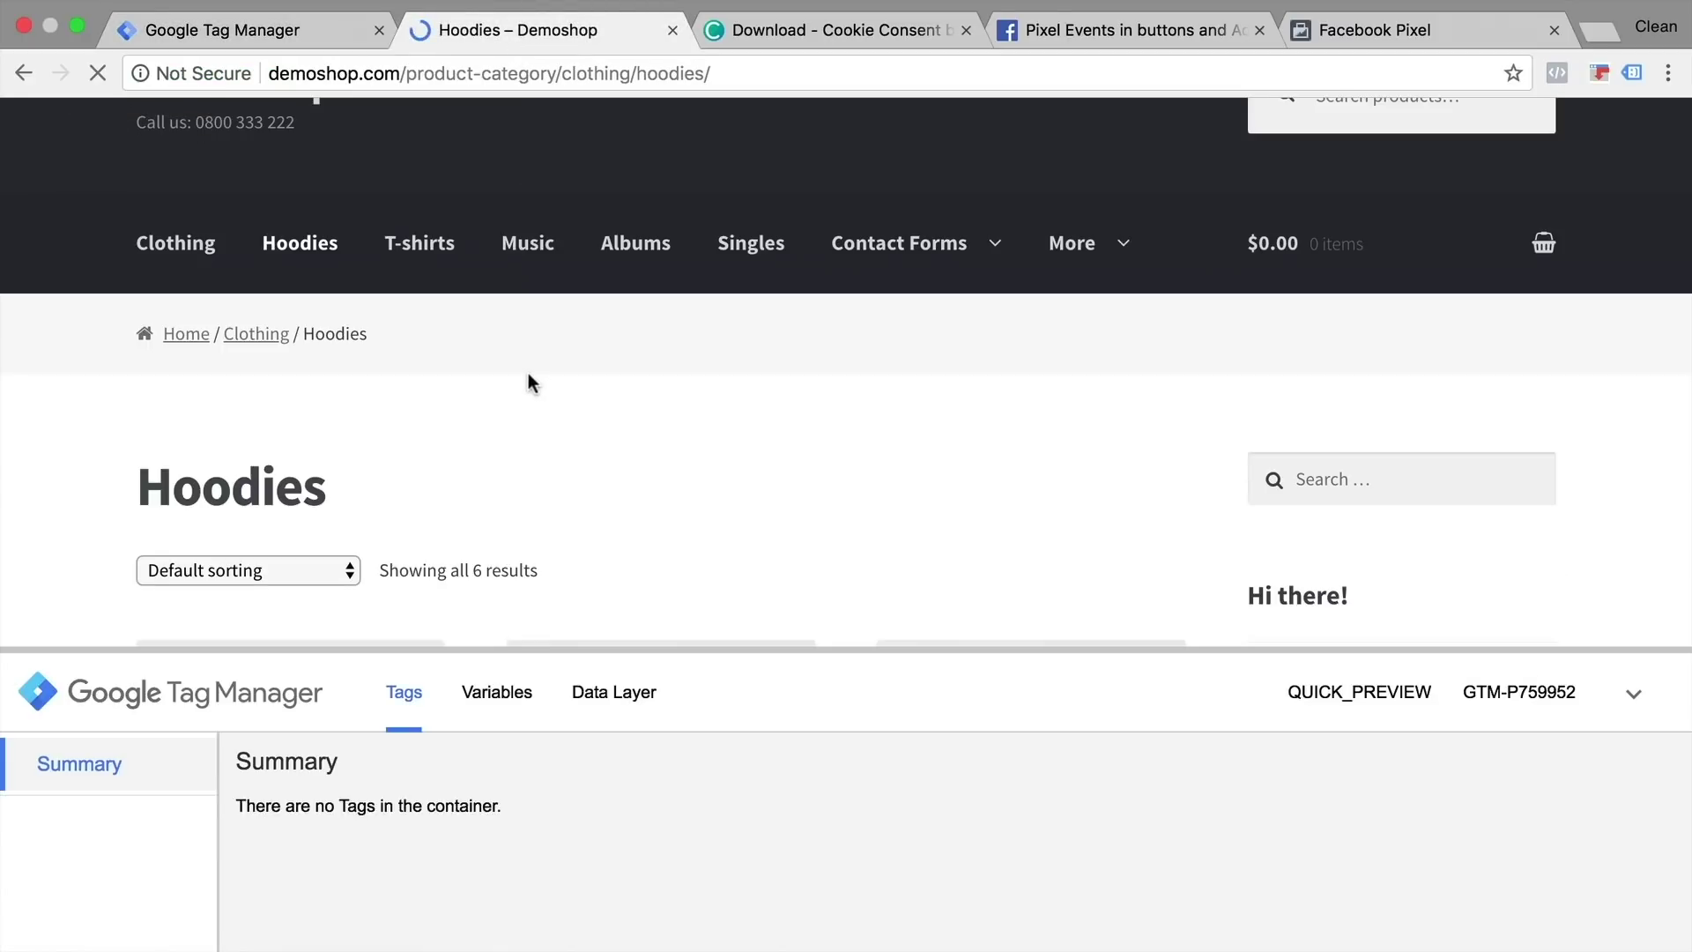
- Examine the lookup - cookie consent value at the Window Loaded event in an enlarged preview pane
click(106, 825)
drag(415, 645, 476, 359)
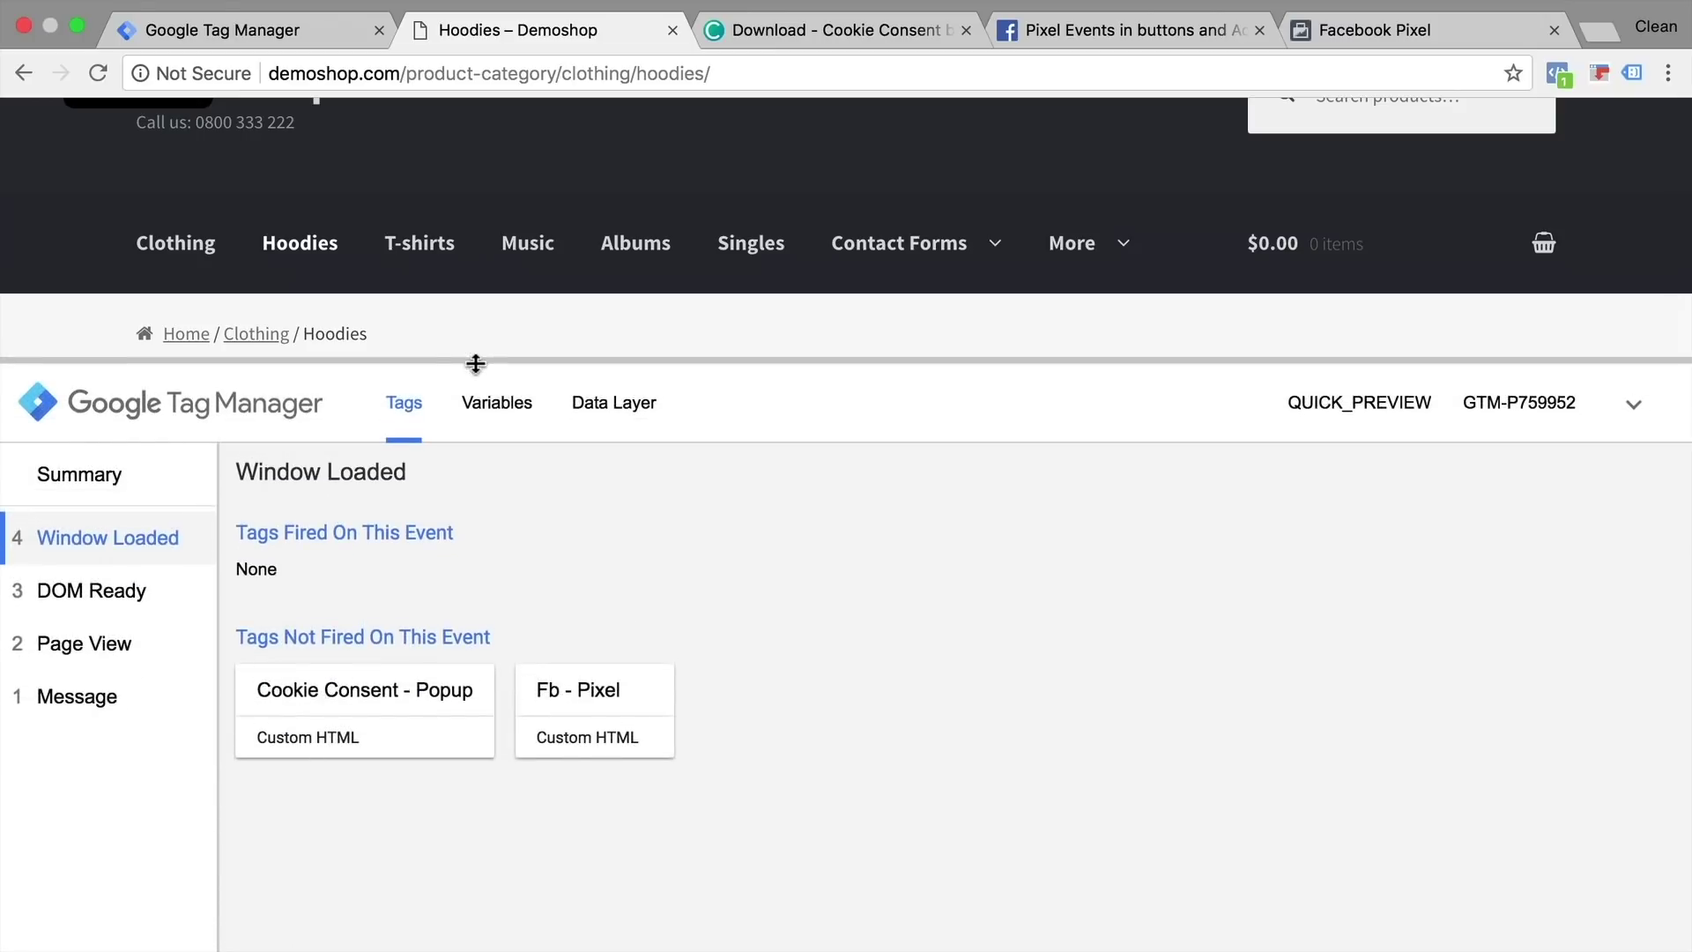
click(489, 402)
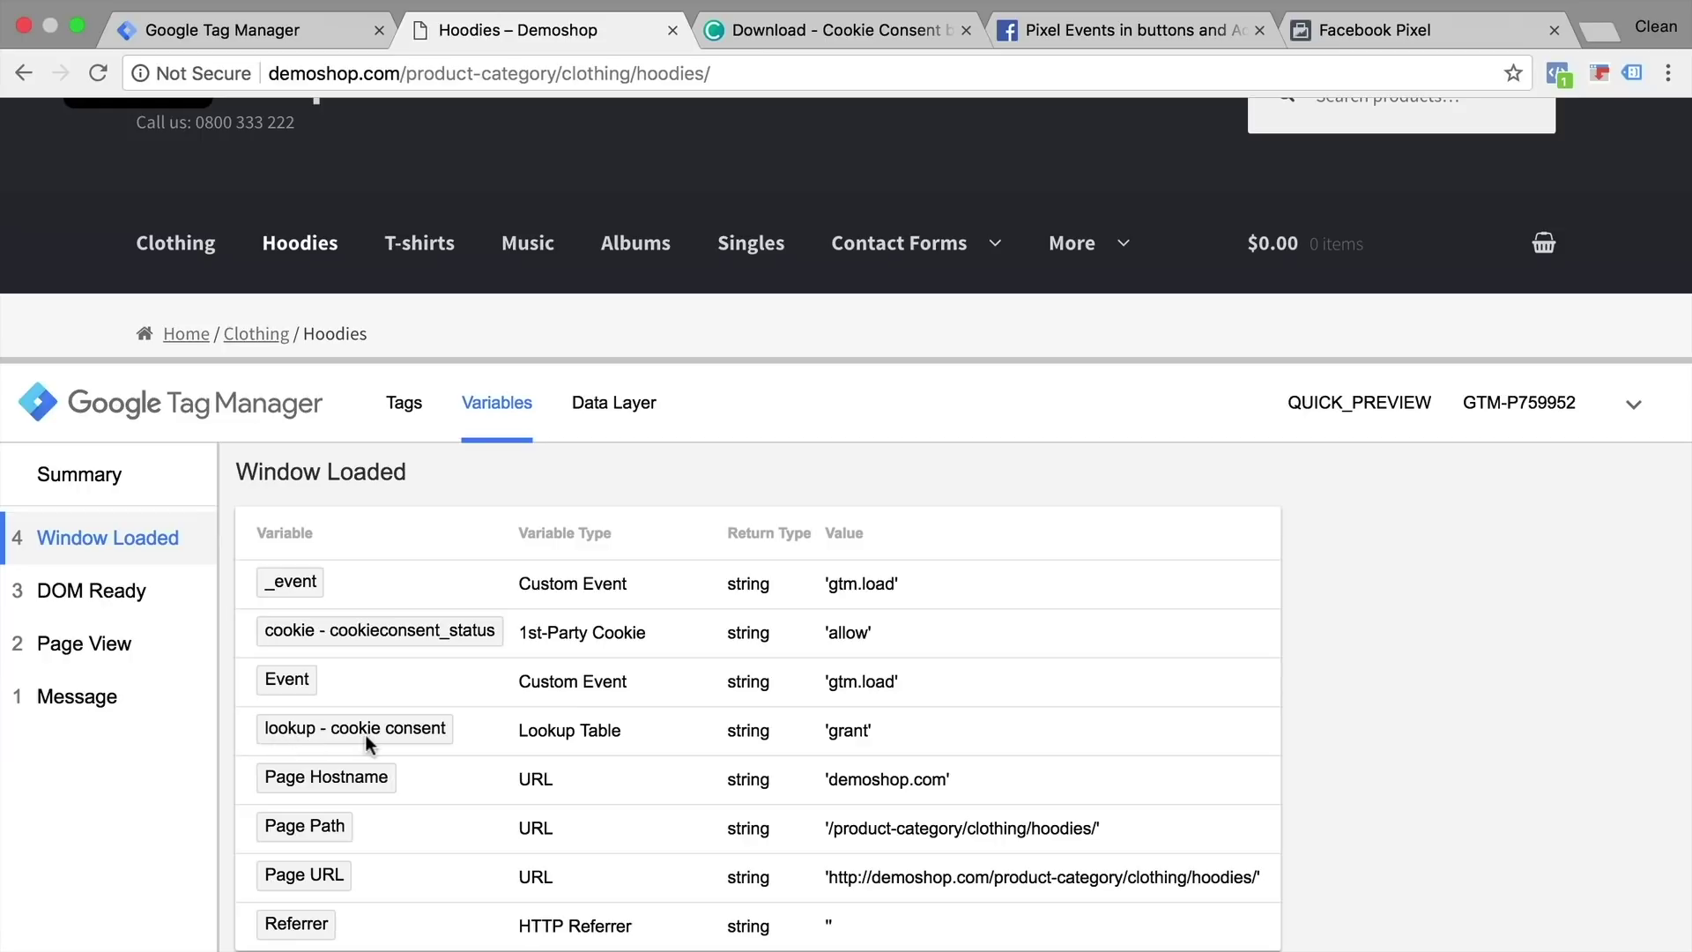
double_click(859, 731)
- Delete the cookieconsent_status cookie stored for demoshop.com in the developer tools, and close the tools
key(super+alt+j)
click(908, 445)
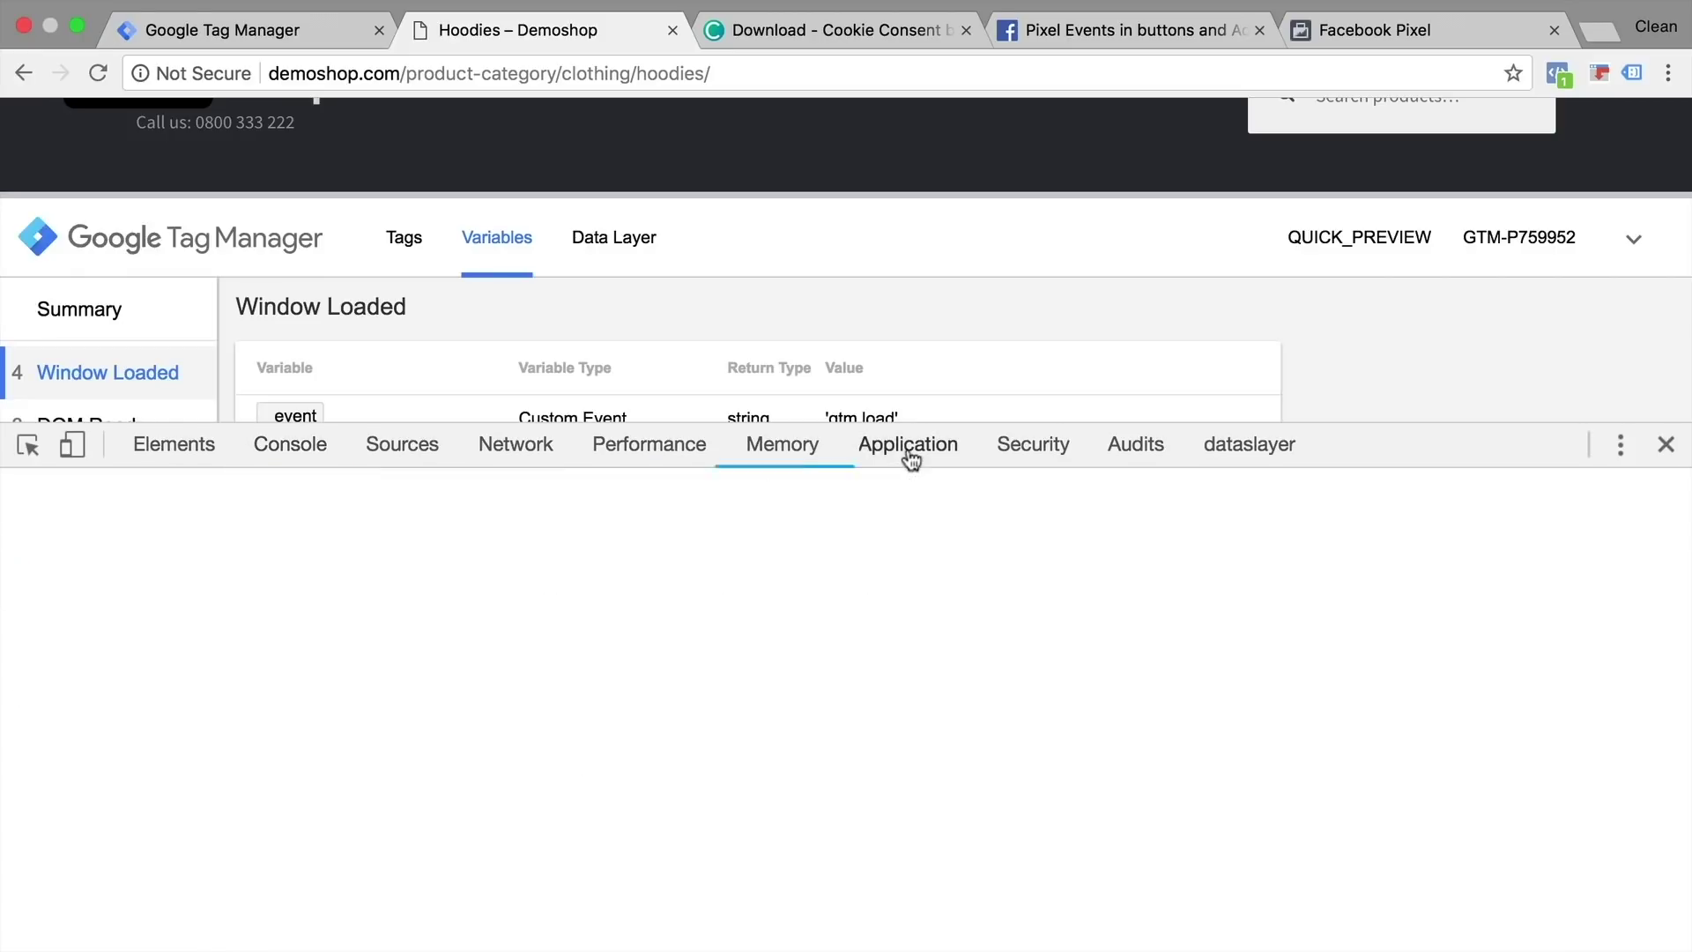
click(363, 729)
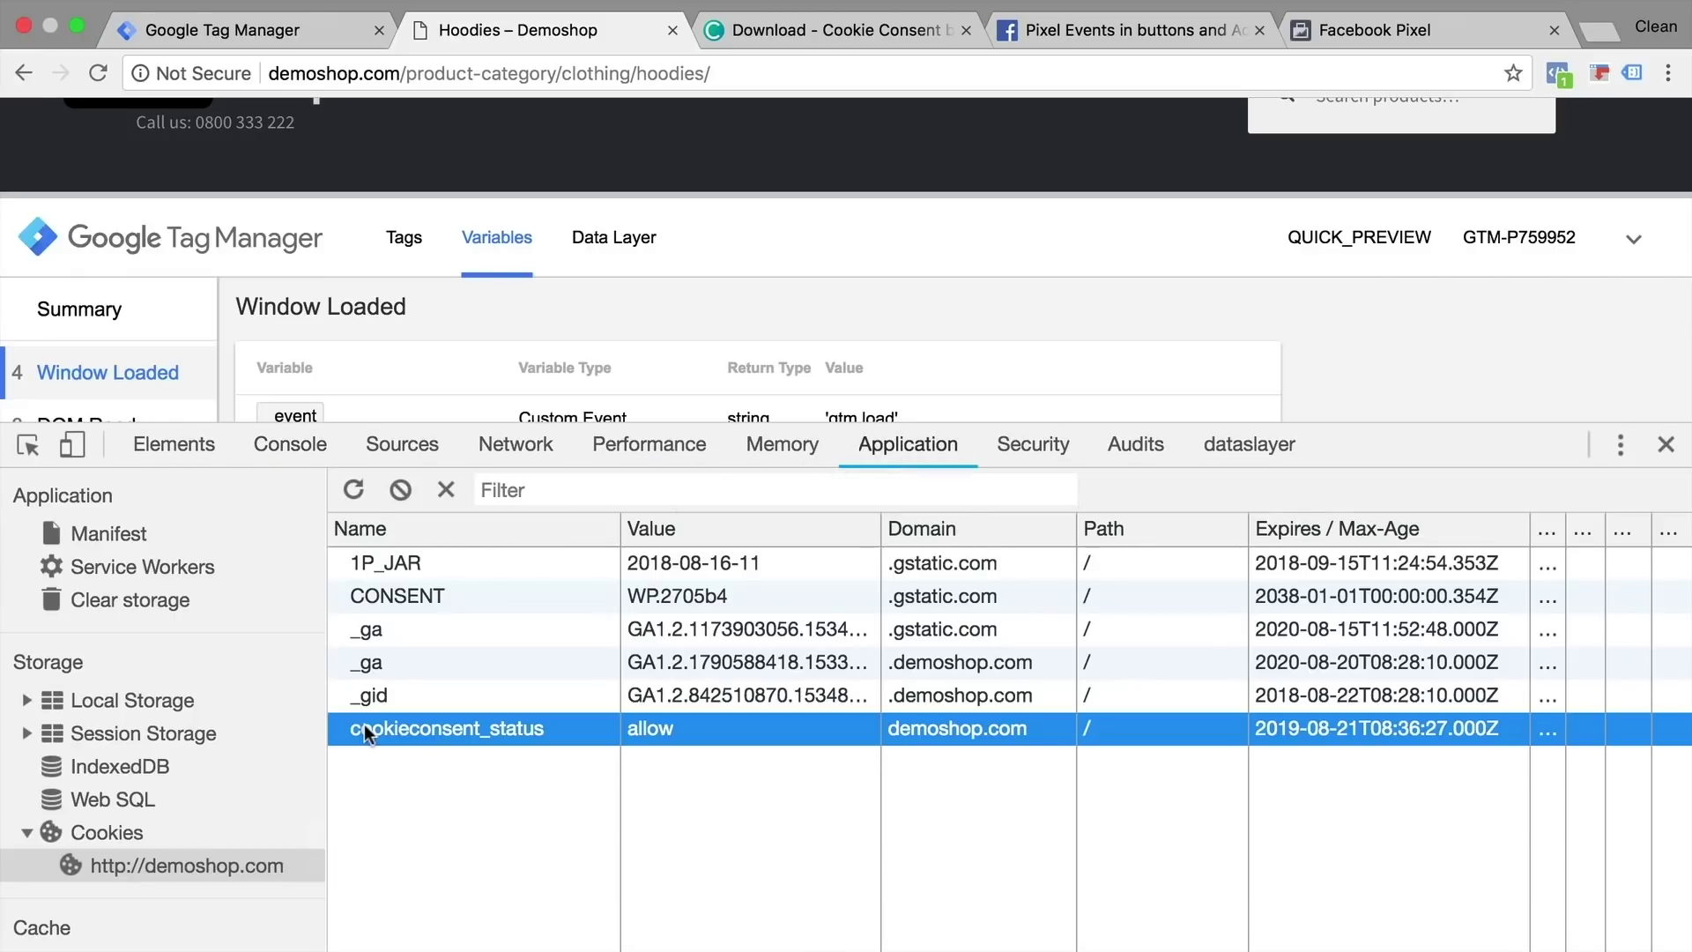
click(446, 489)
click(1665, 444)
- Reload the Hoodies page and check the lookup - cookie consent value at Window Loaded with no consent choice made
key(super+r)
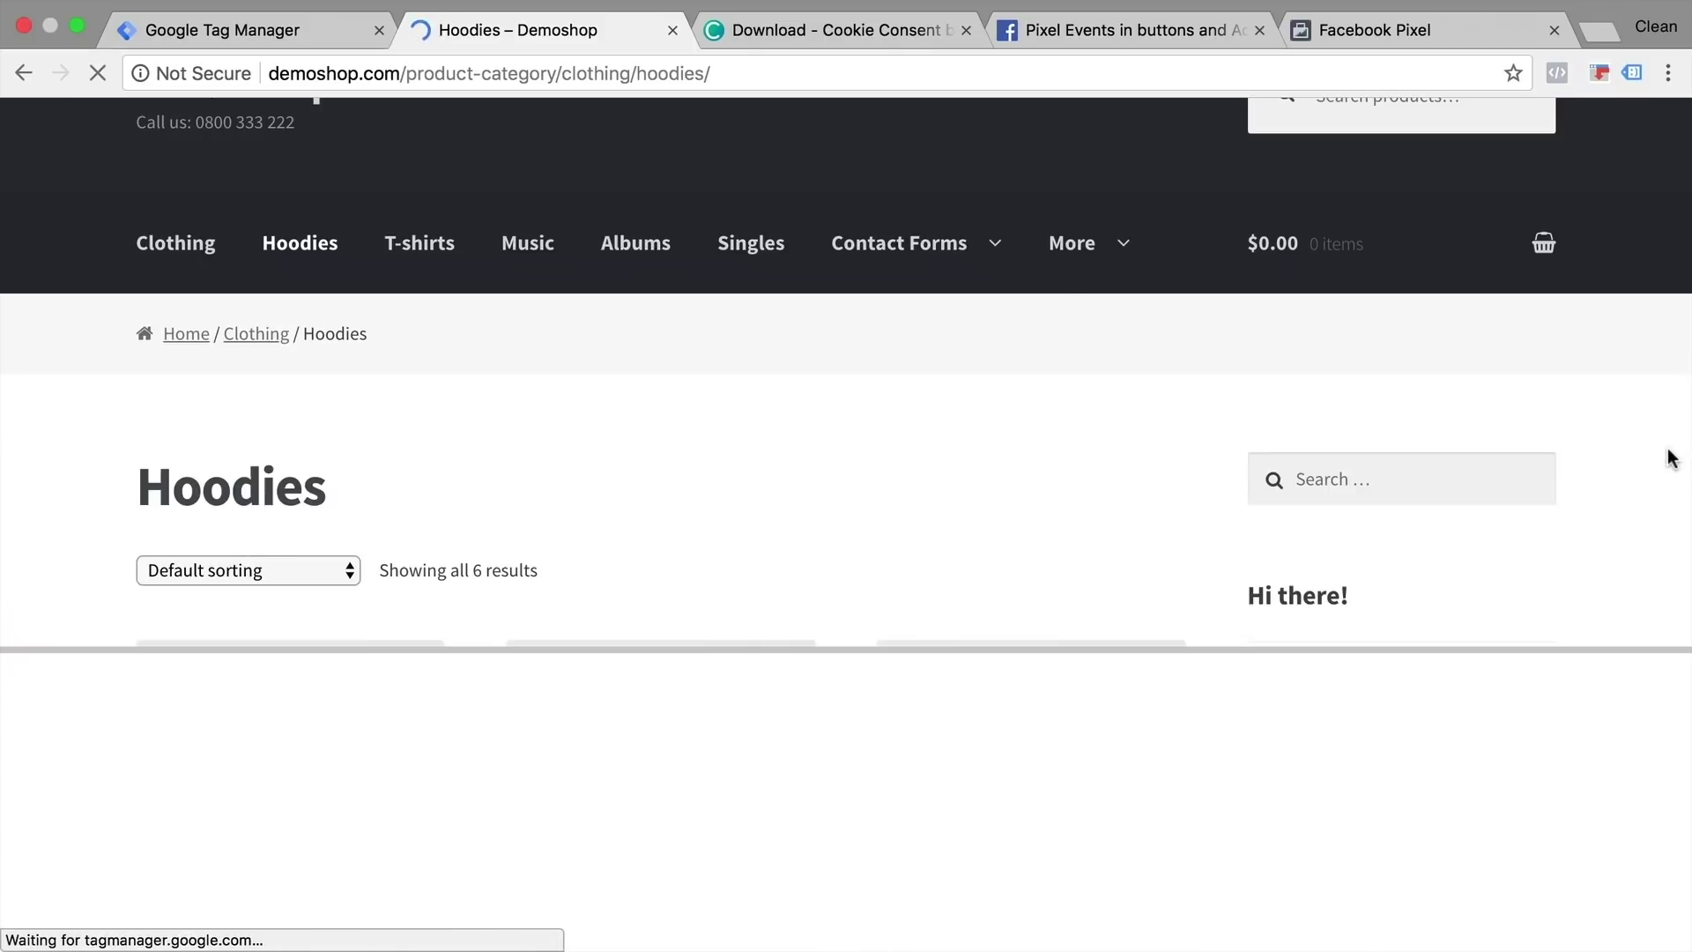
click(171, 828)
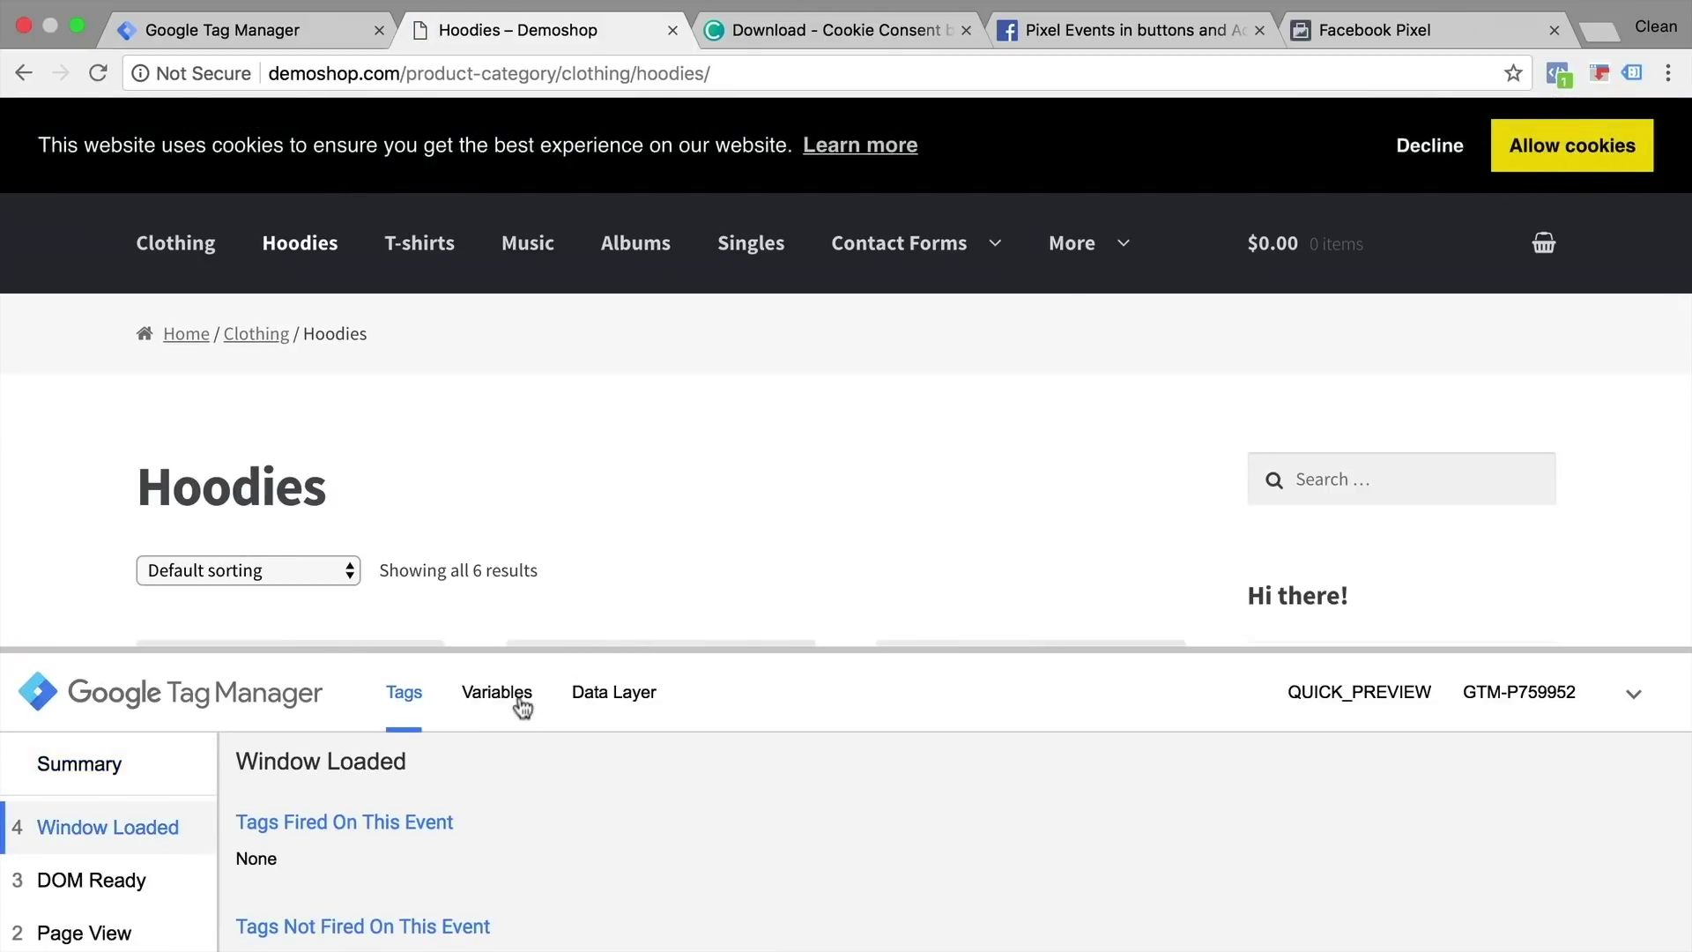
click(520, 696)
drag(502, 650, 559, 388)
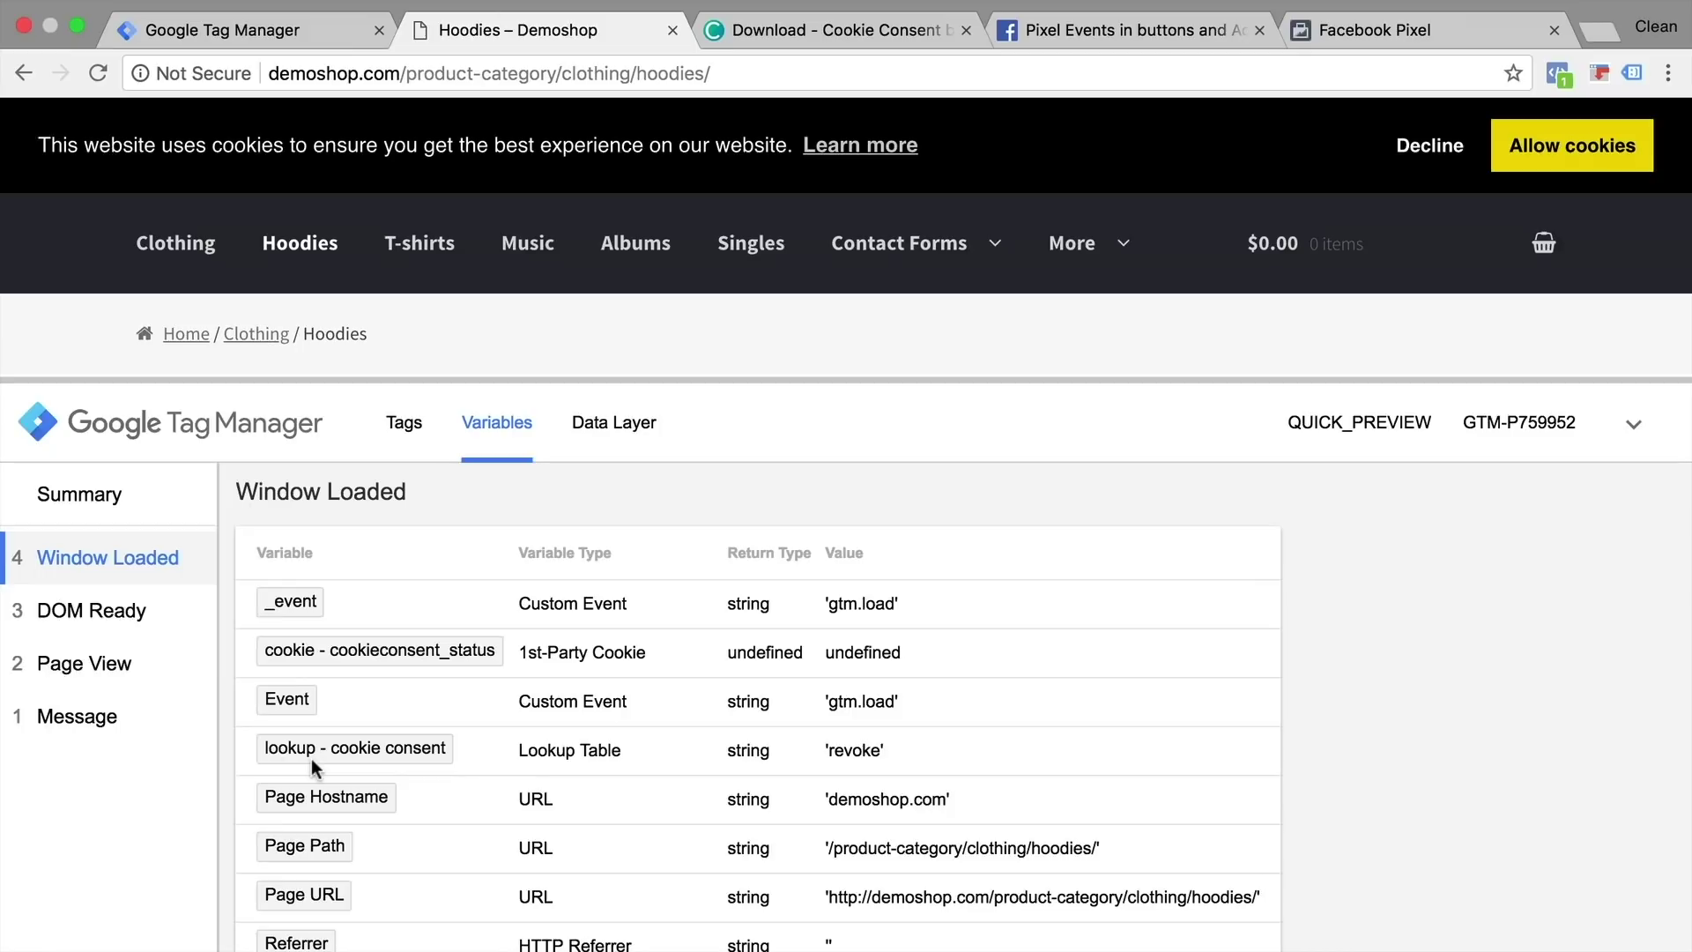
double_click(859, 758)
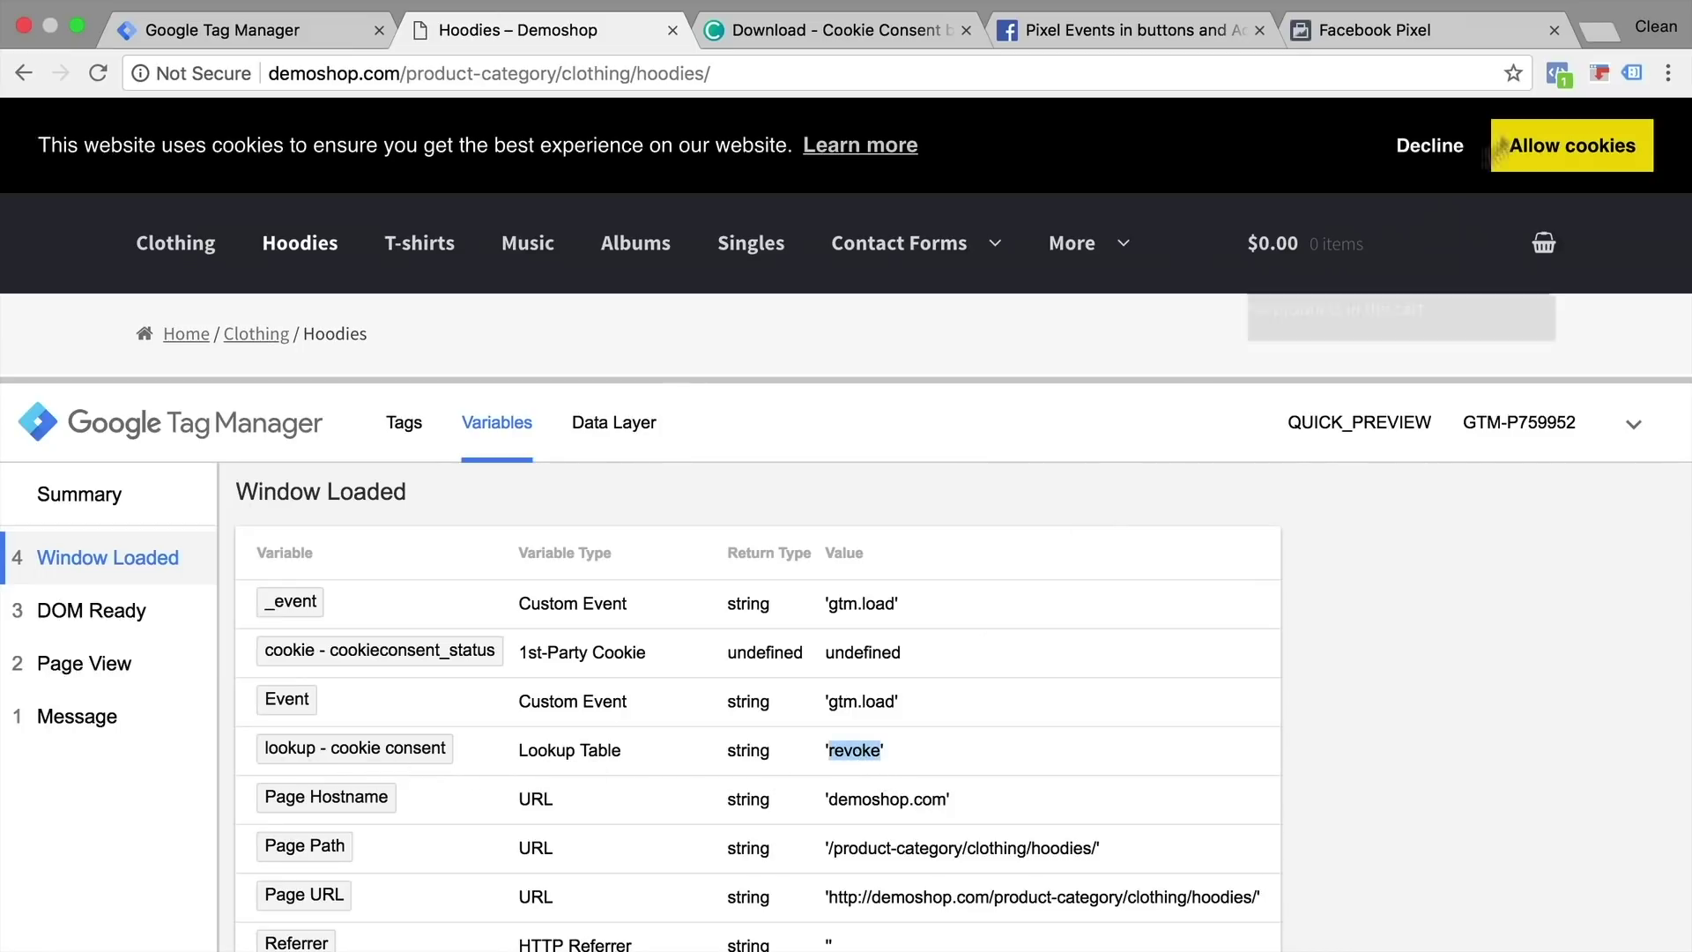
- Decline cookies in the consent banner and check the reloaded page's cookie and lookup variable values at Window Loaded
click(1444, 144)
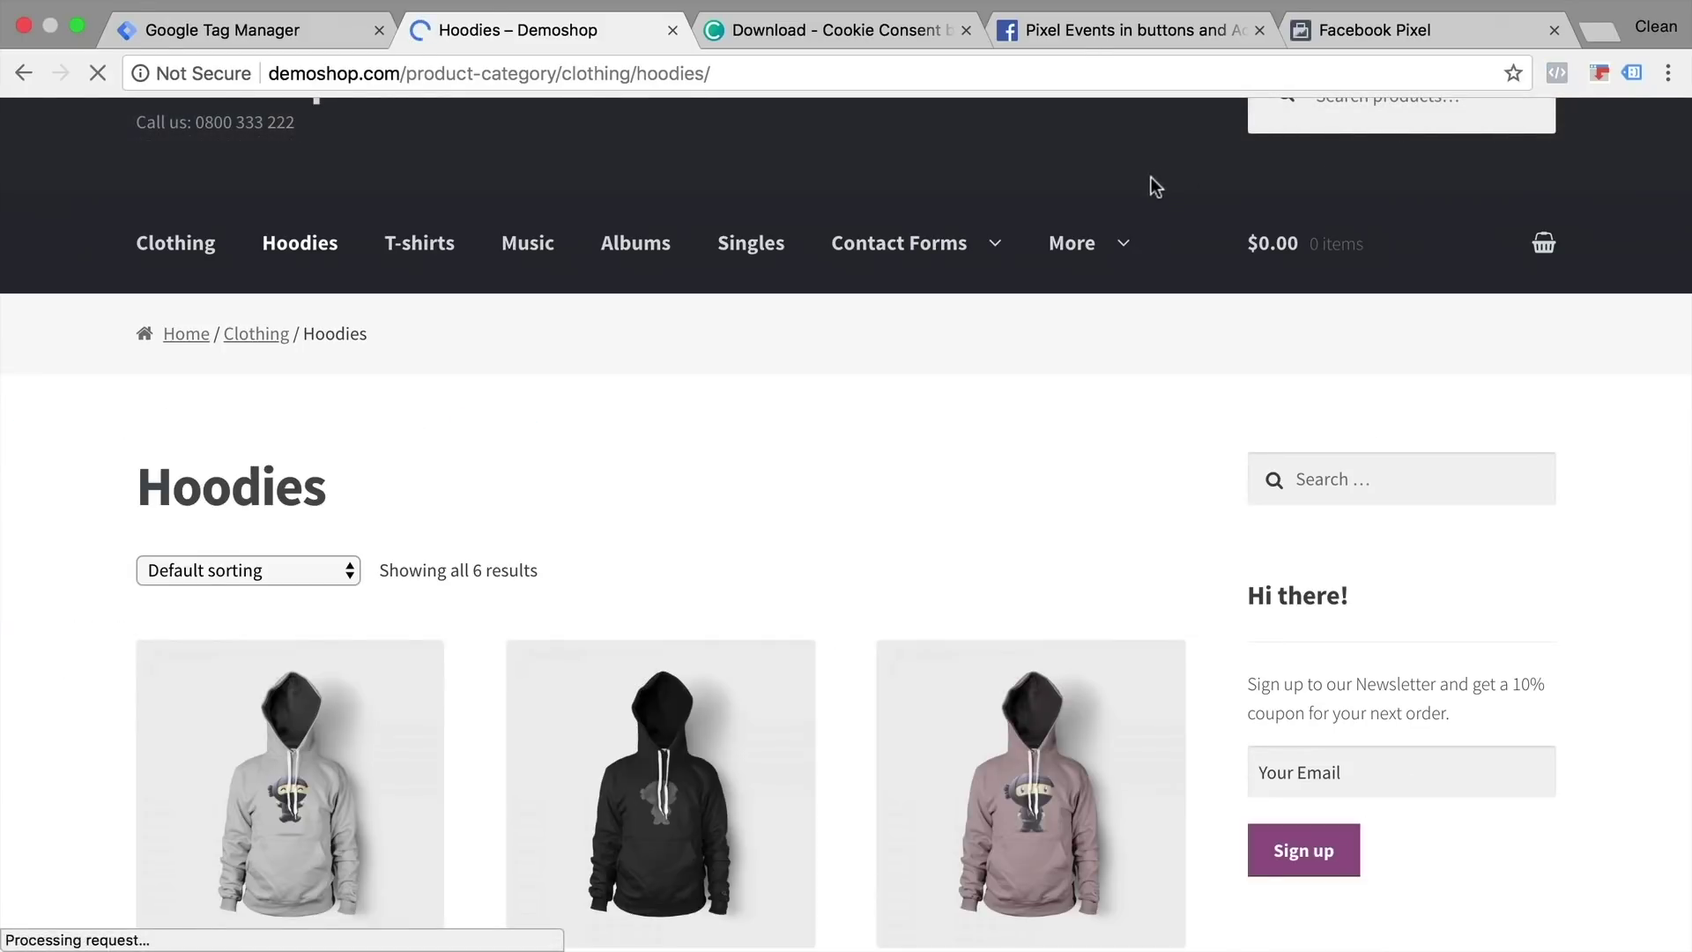
click(78, 846)
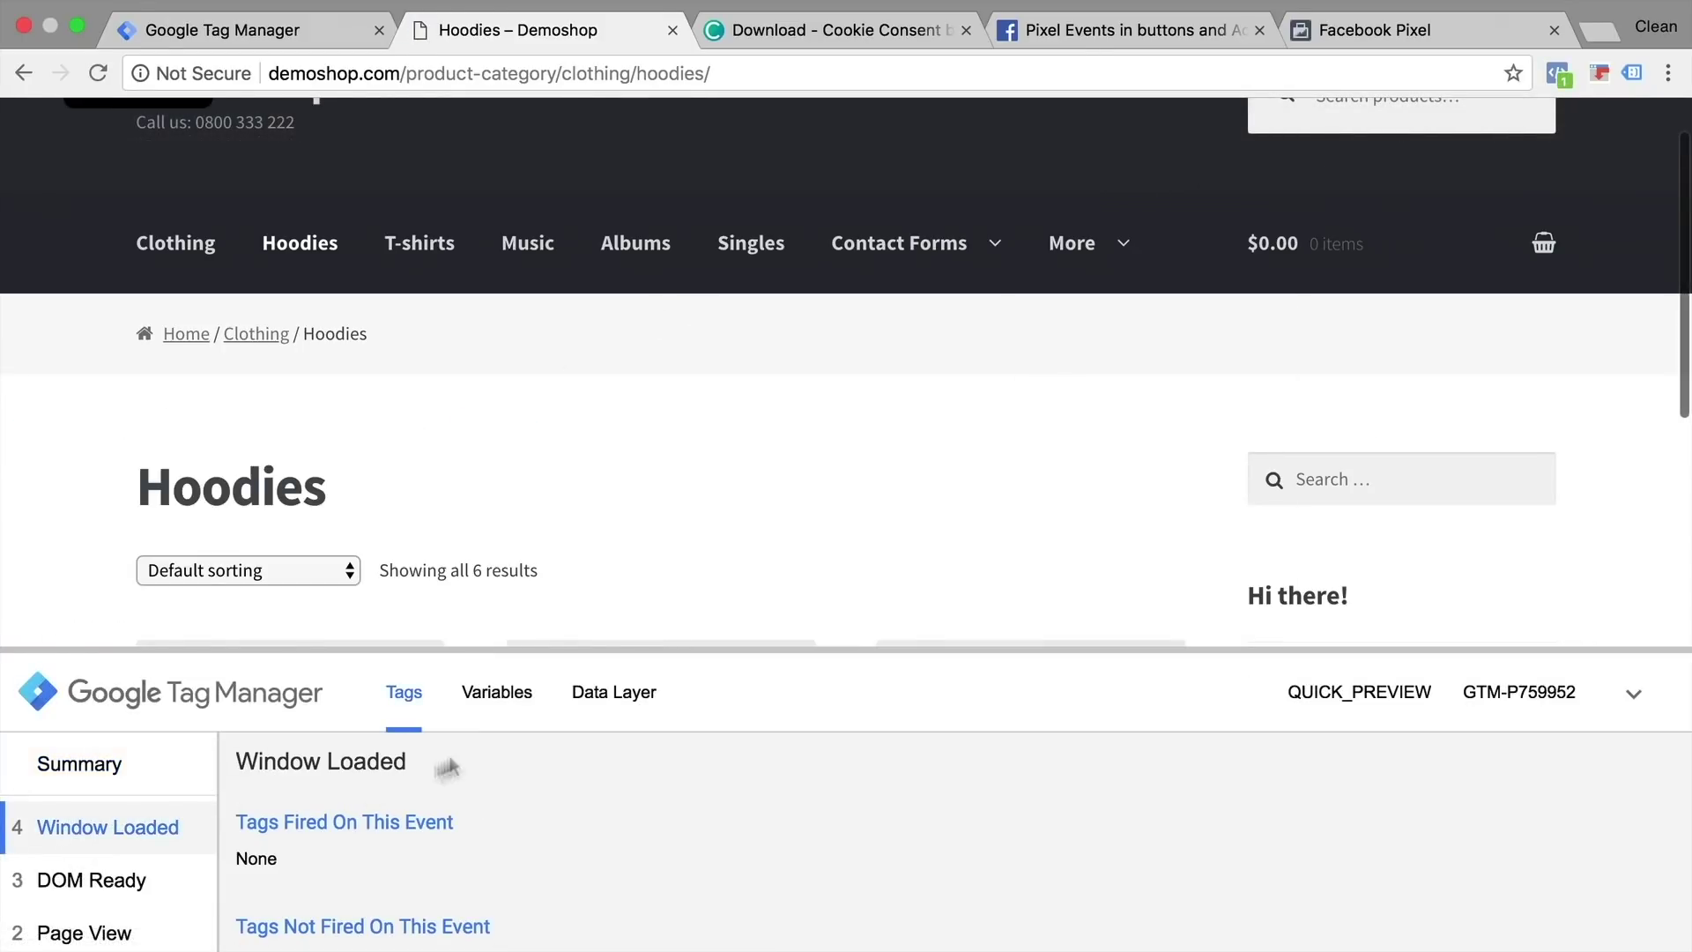
click(492, 701)
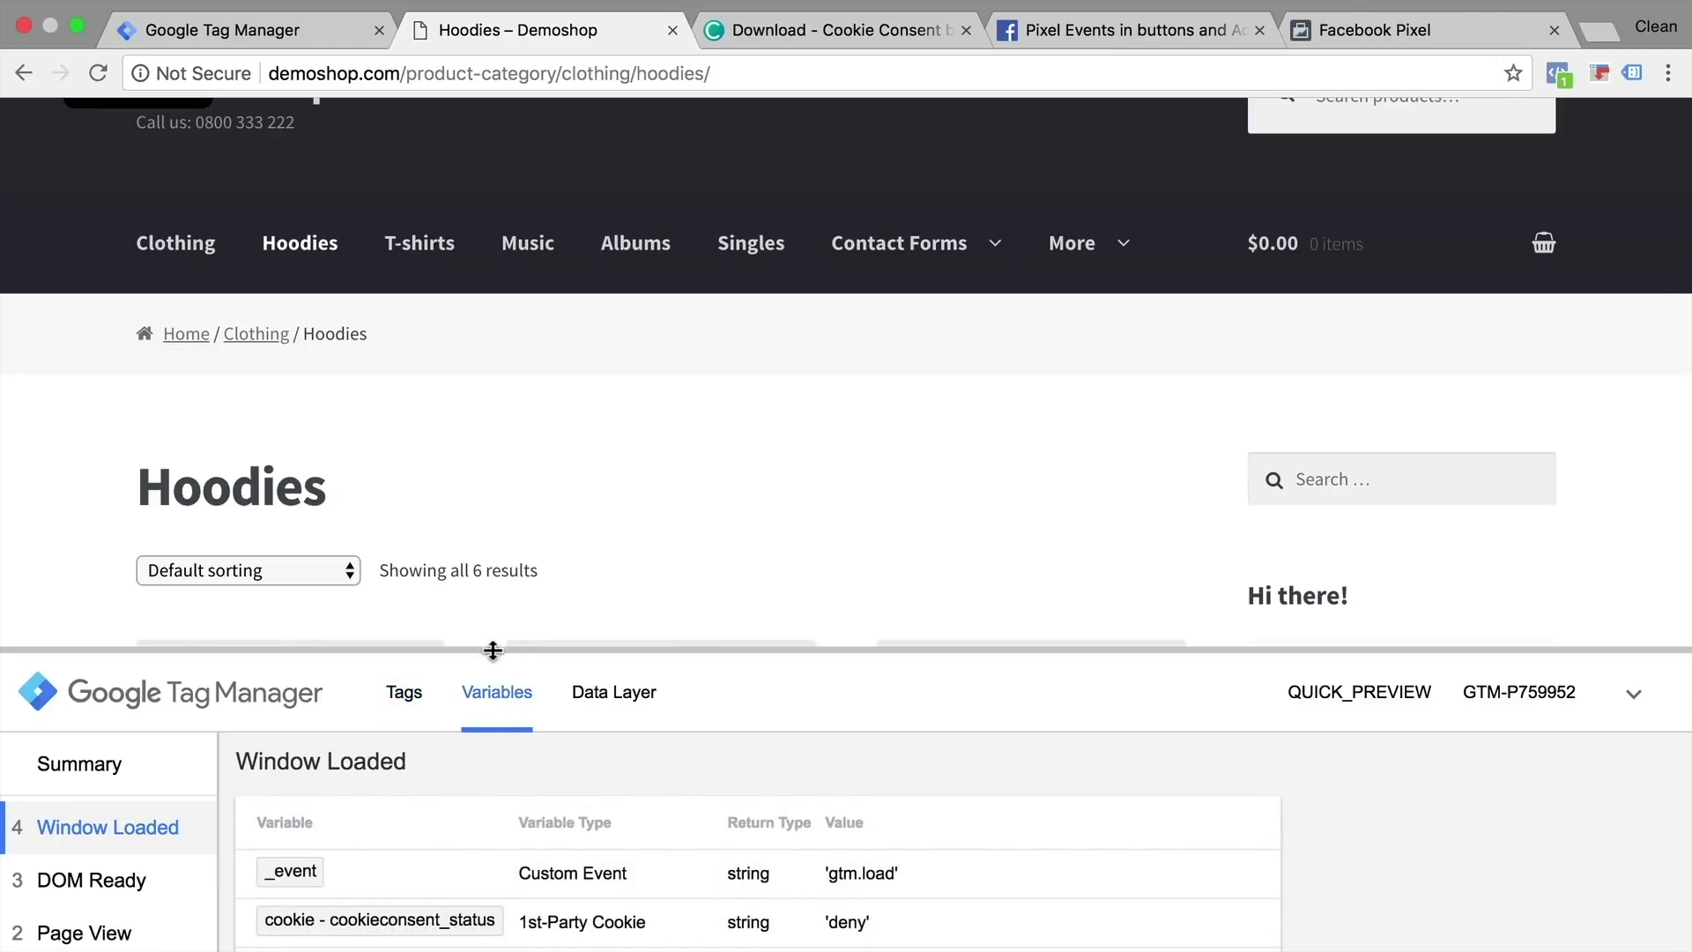
drag(504, 649, 528, 262)
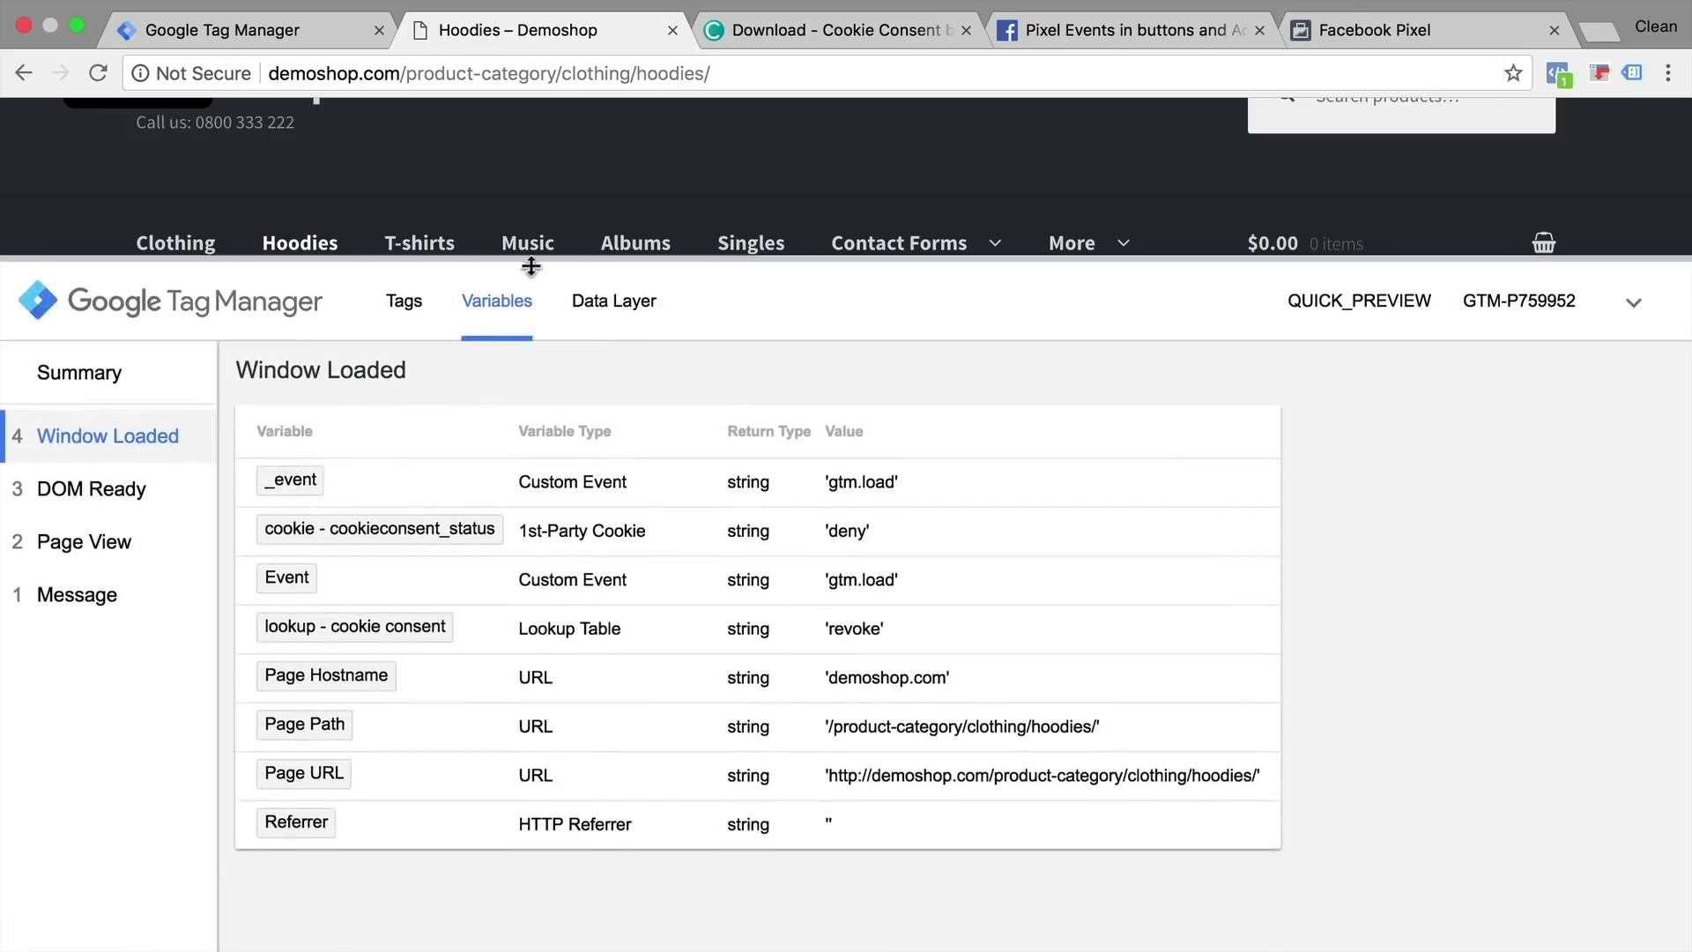
double_click(848, 531)
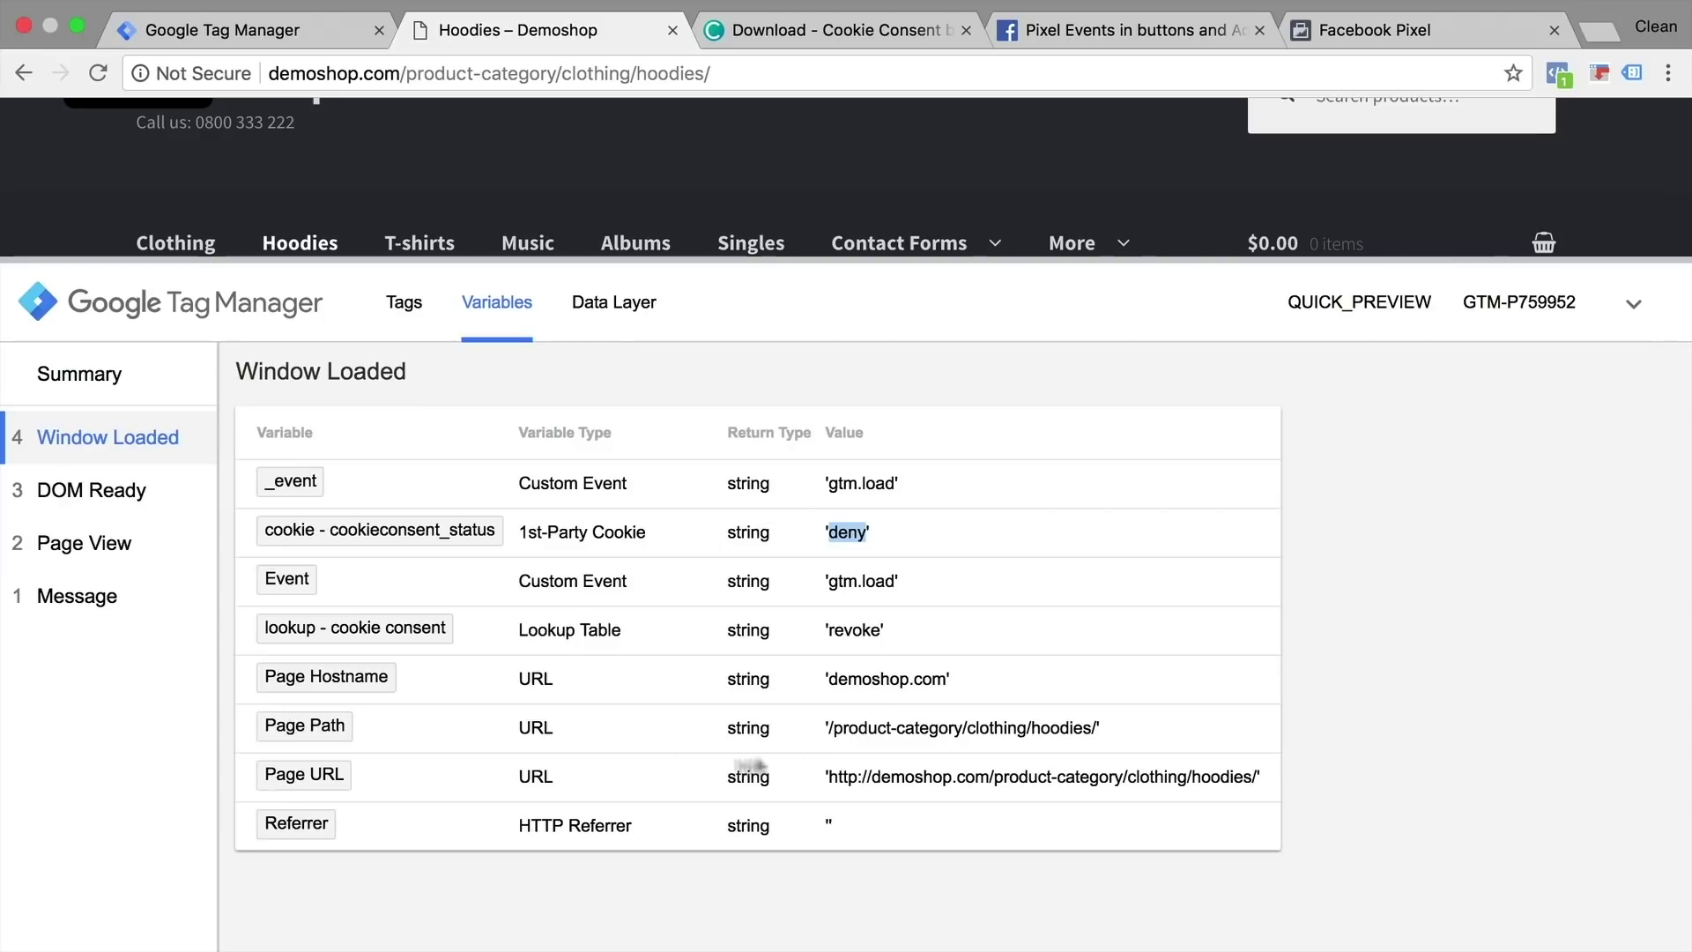
double_click(867, 625)
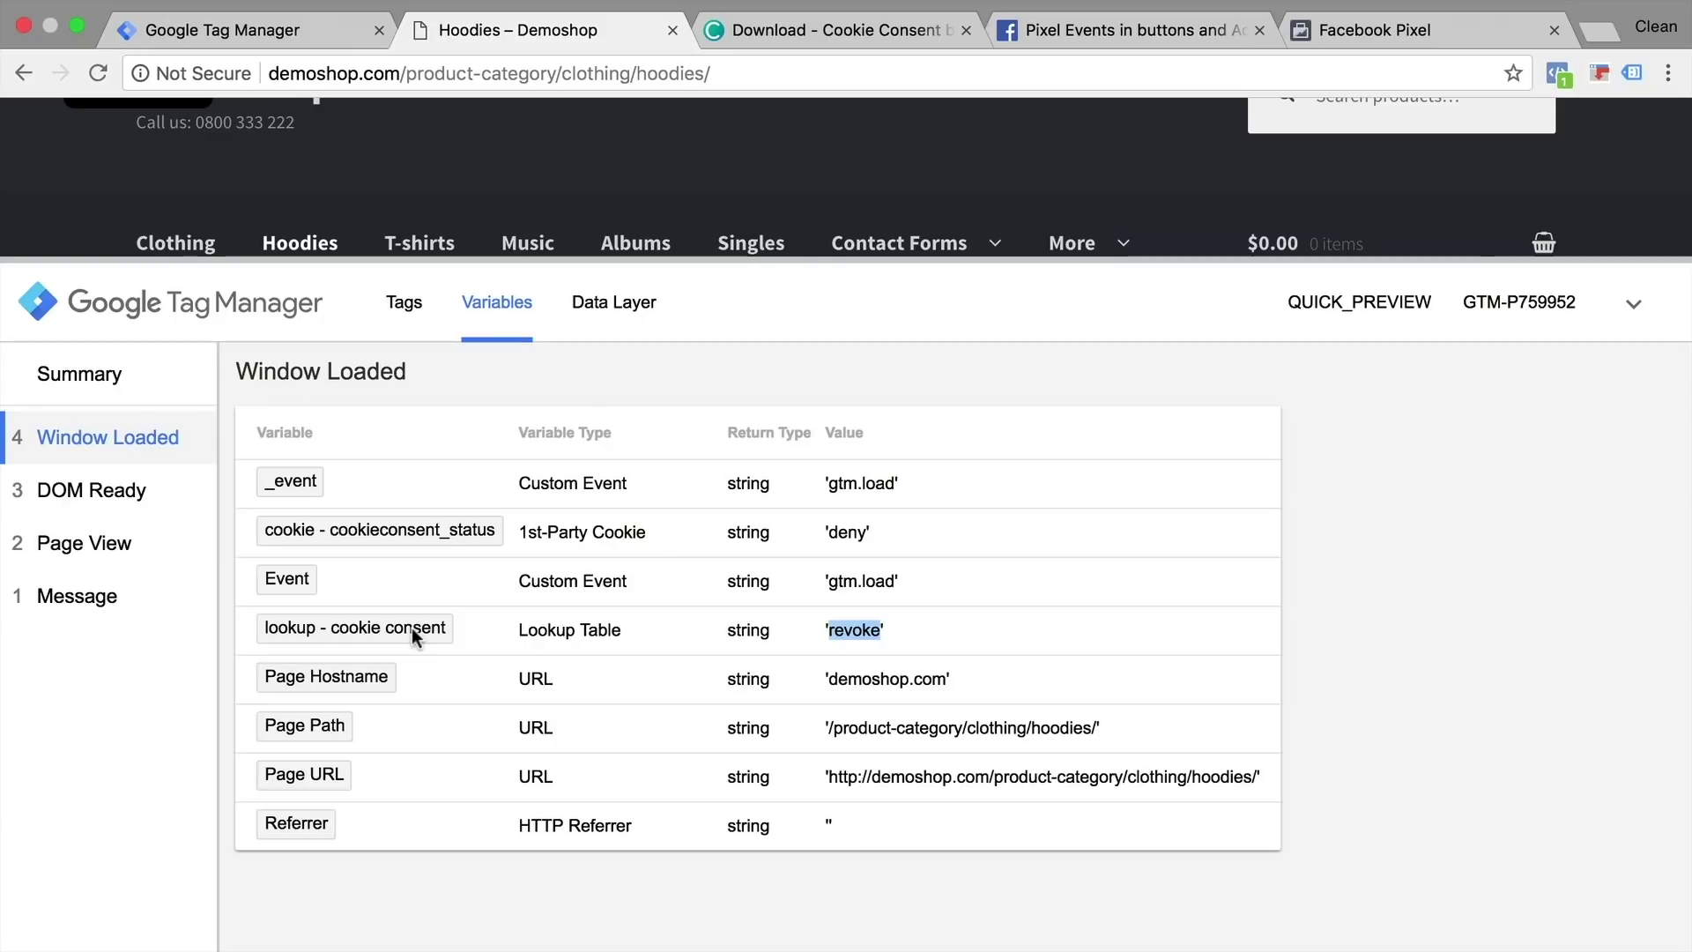
- In the Fb - Pixel tag, replace the 'revoke' consent value on line 12 with {{lookup - cookie consent}} and save the tag
click(251, 33)
click(110, 548)
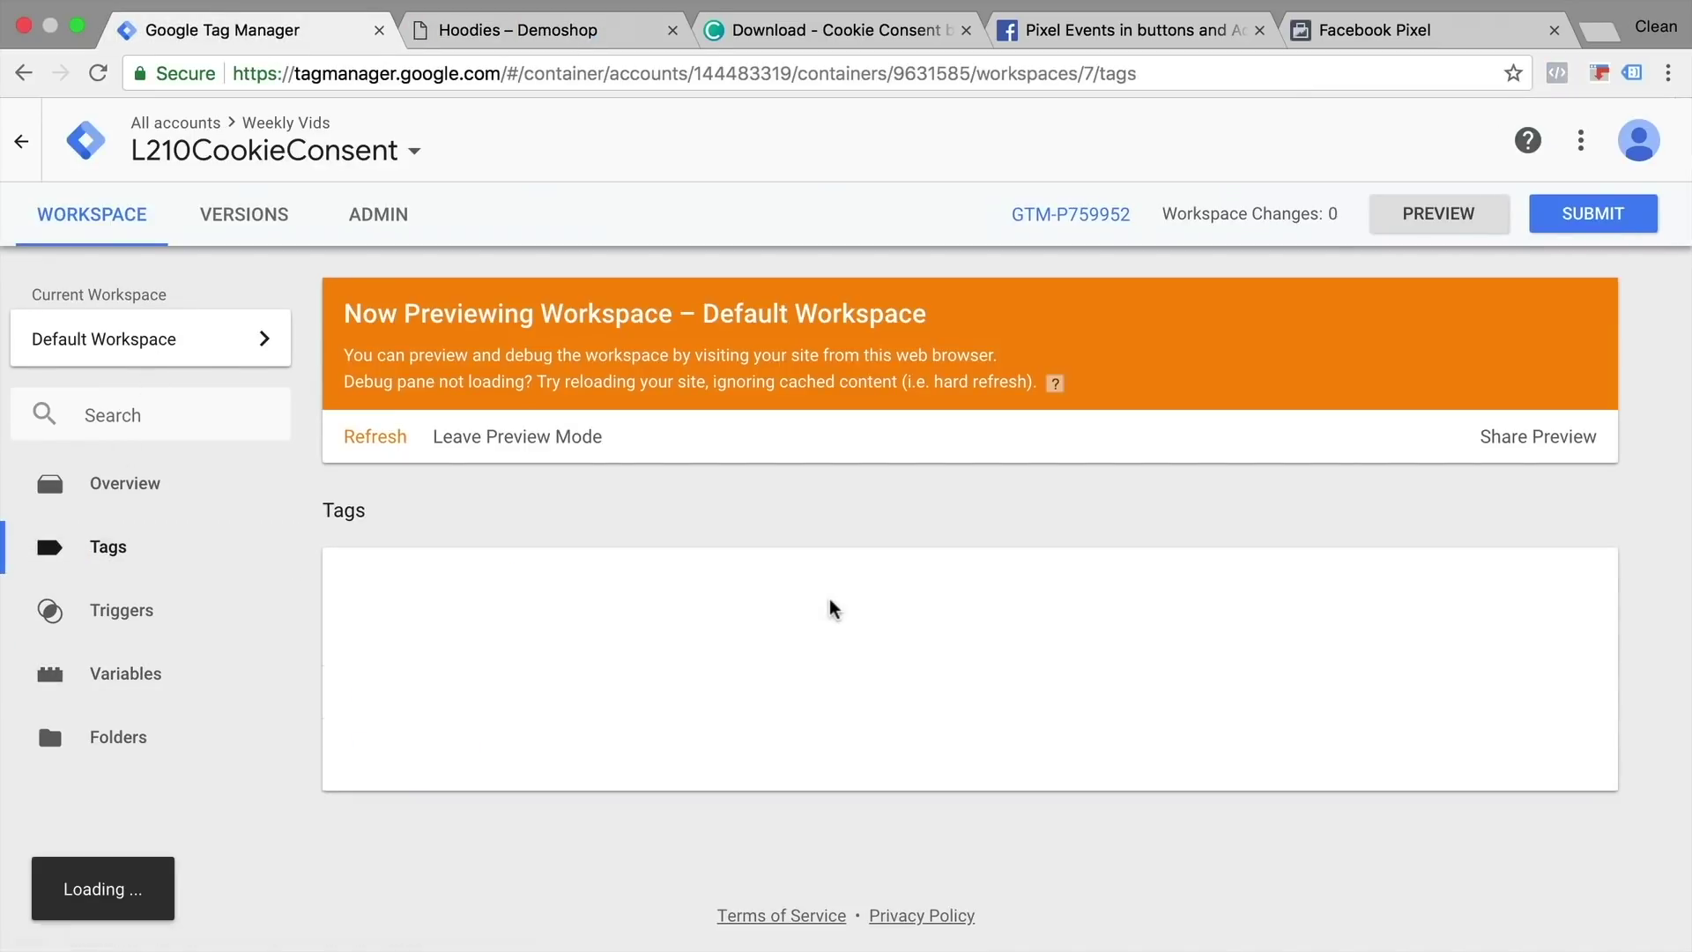
click(390, 747)
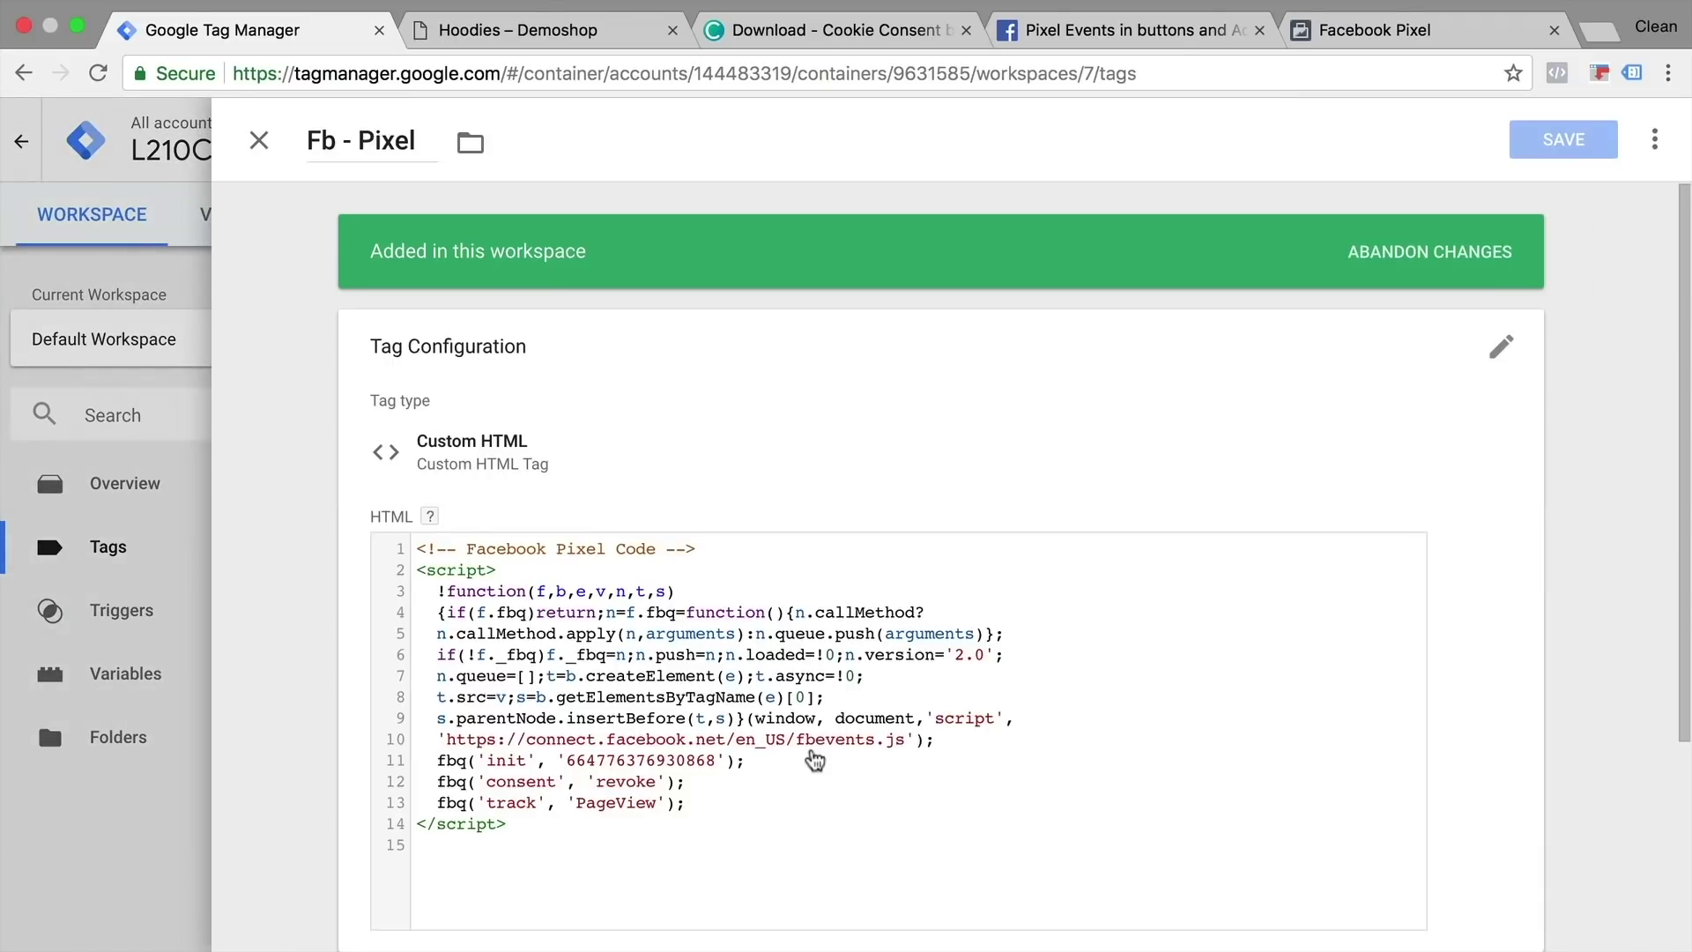
click(690, 781)
double_click(626, 707)
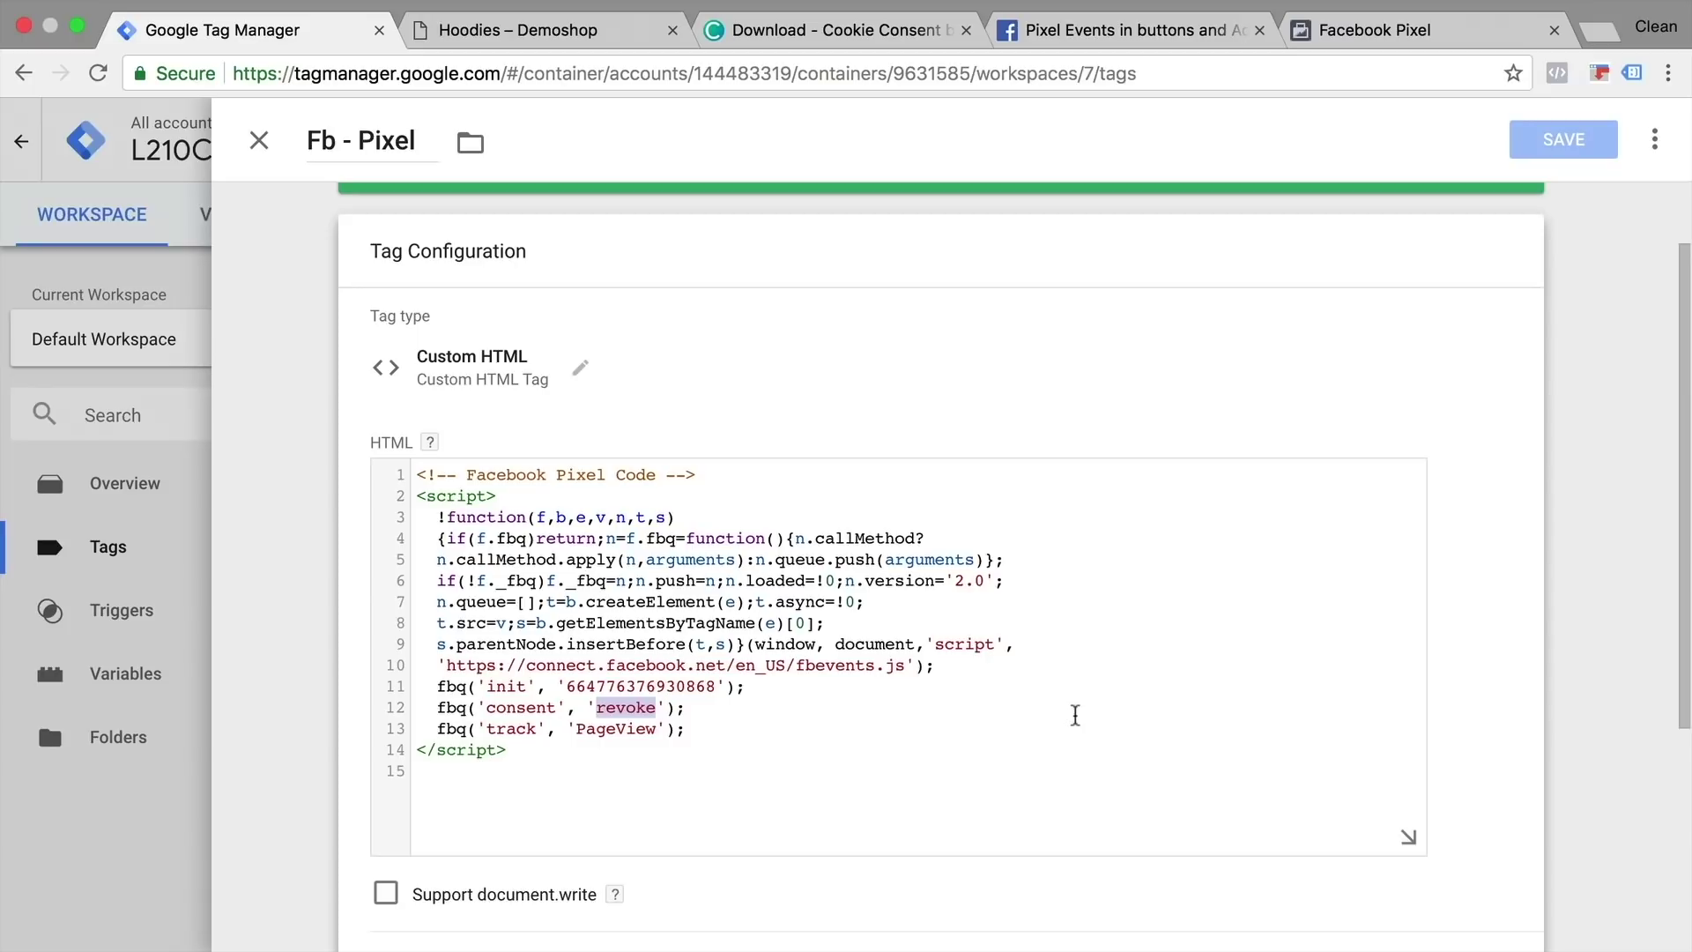
text({{)
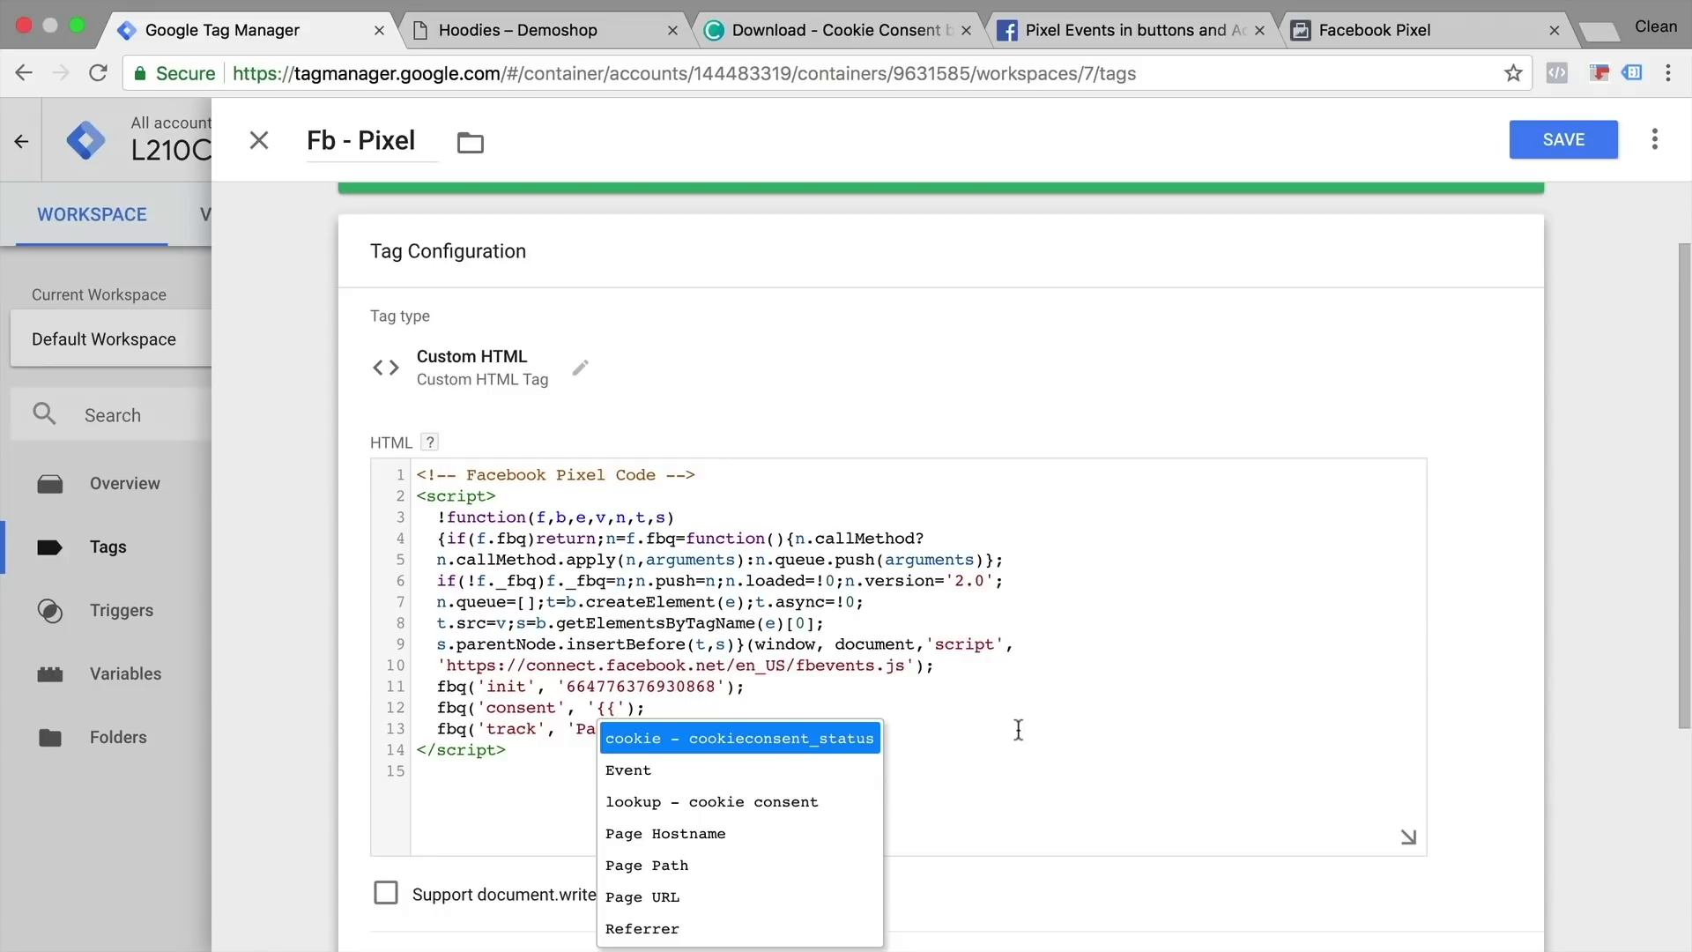
key(Down)
key(Down)
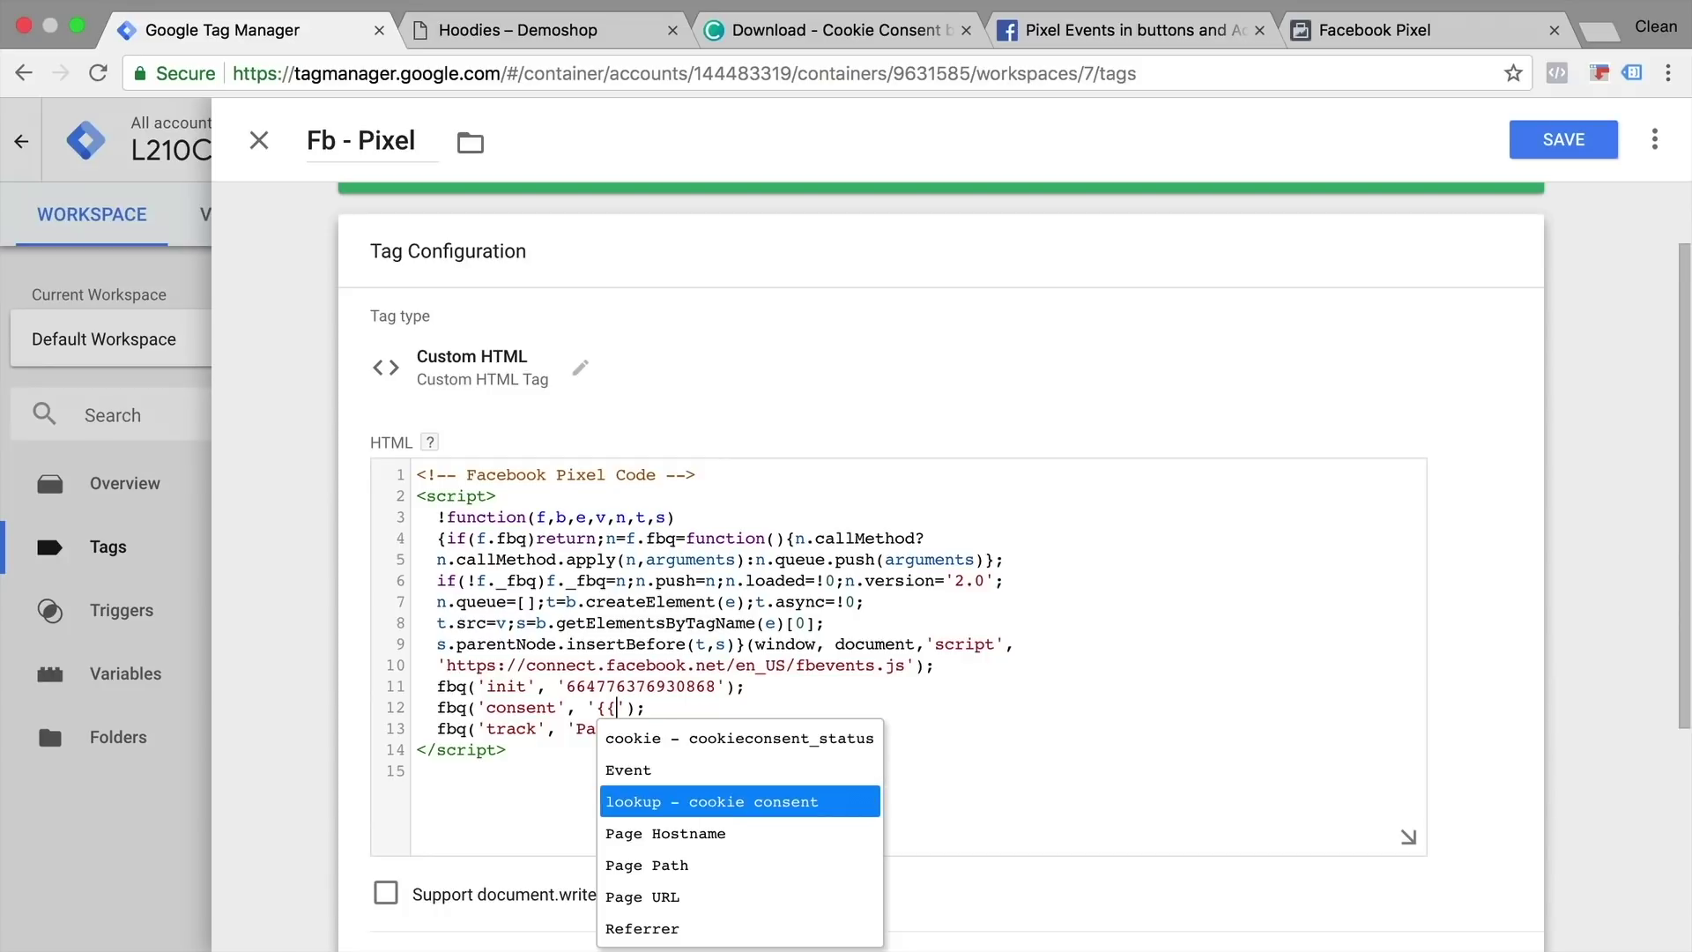
key(Return)
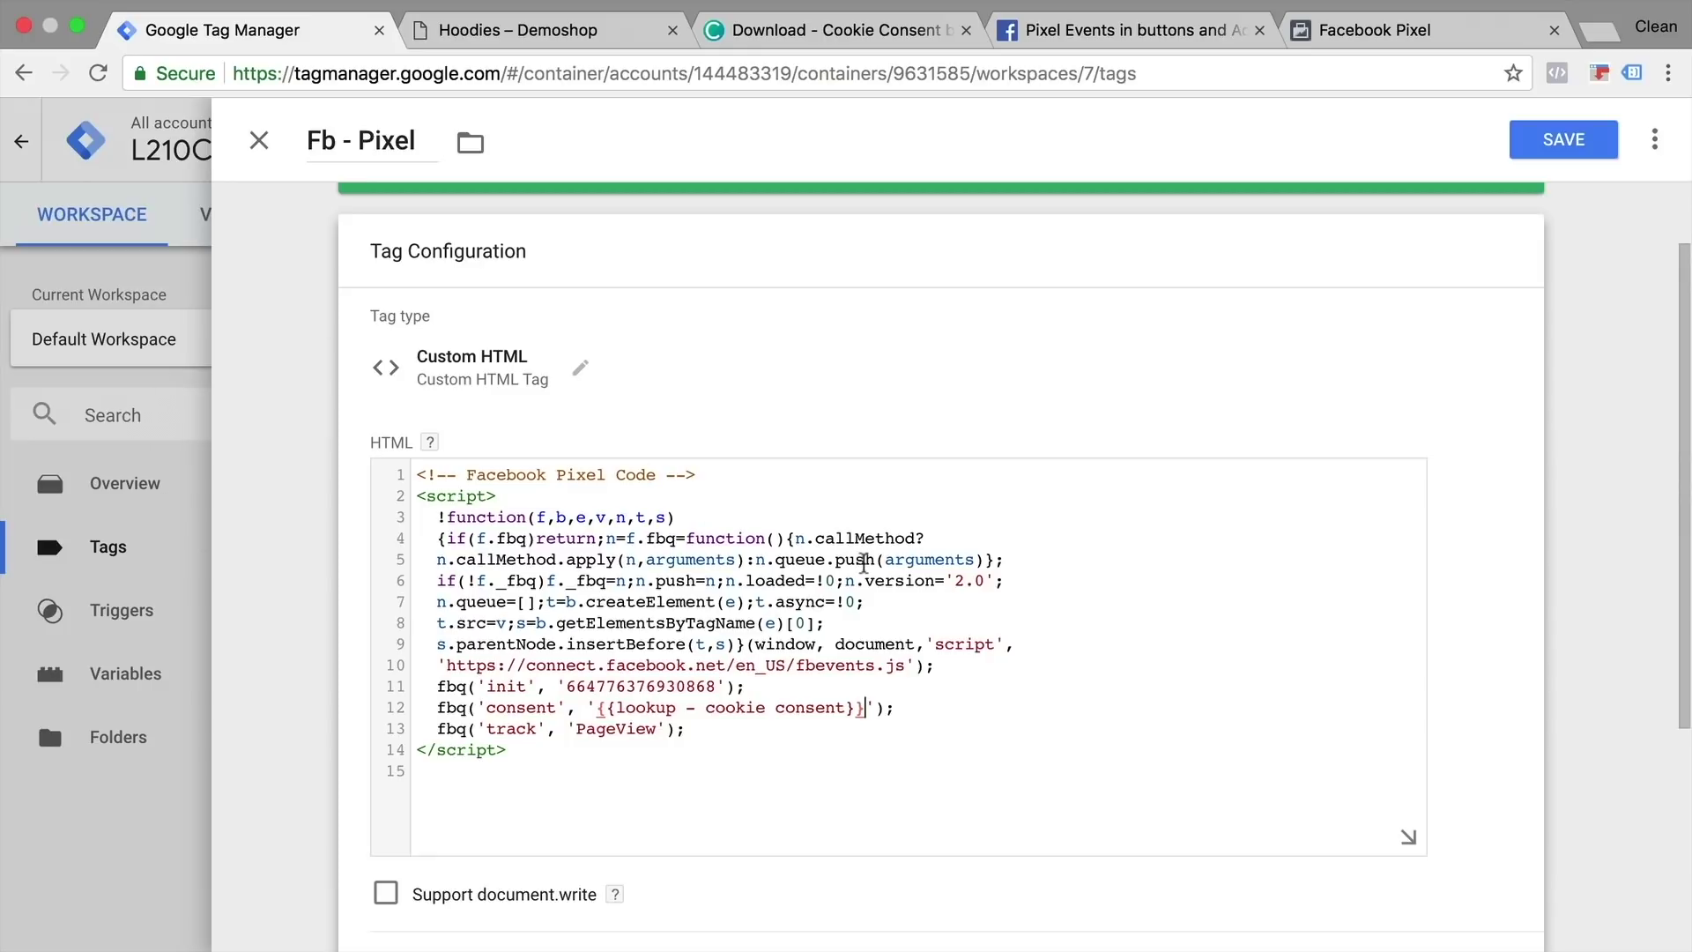
click(1550, 143)
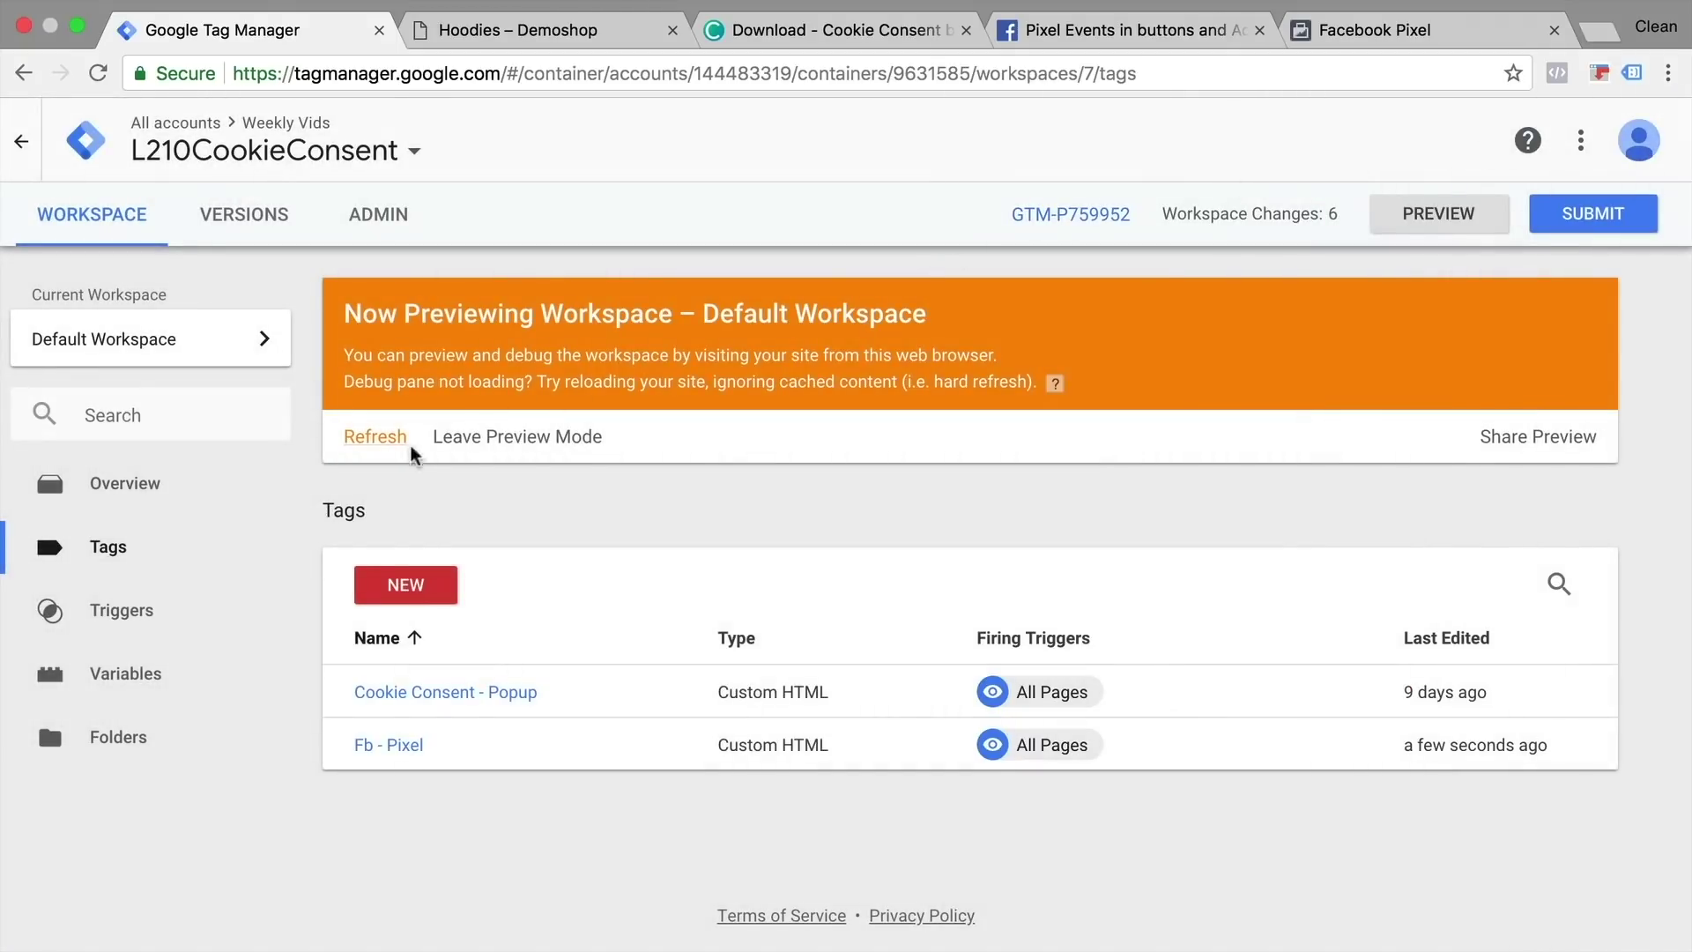
- Refresh the Tag Manager preview, reload the Hoodies page, and check its PageView event in the Facebook Pixel Helper
click(385, 439)
click(515, 29)
key(super+r)
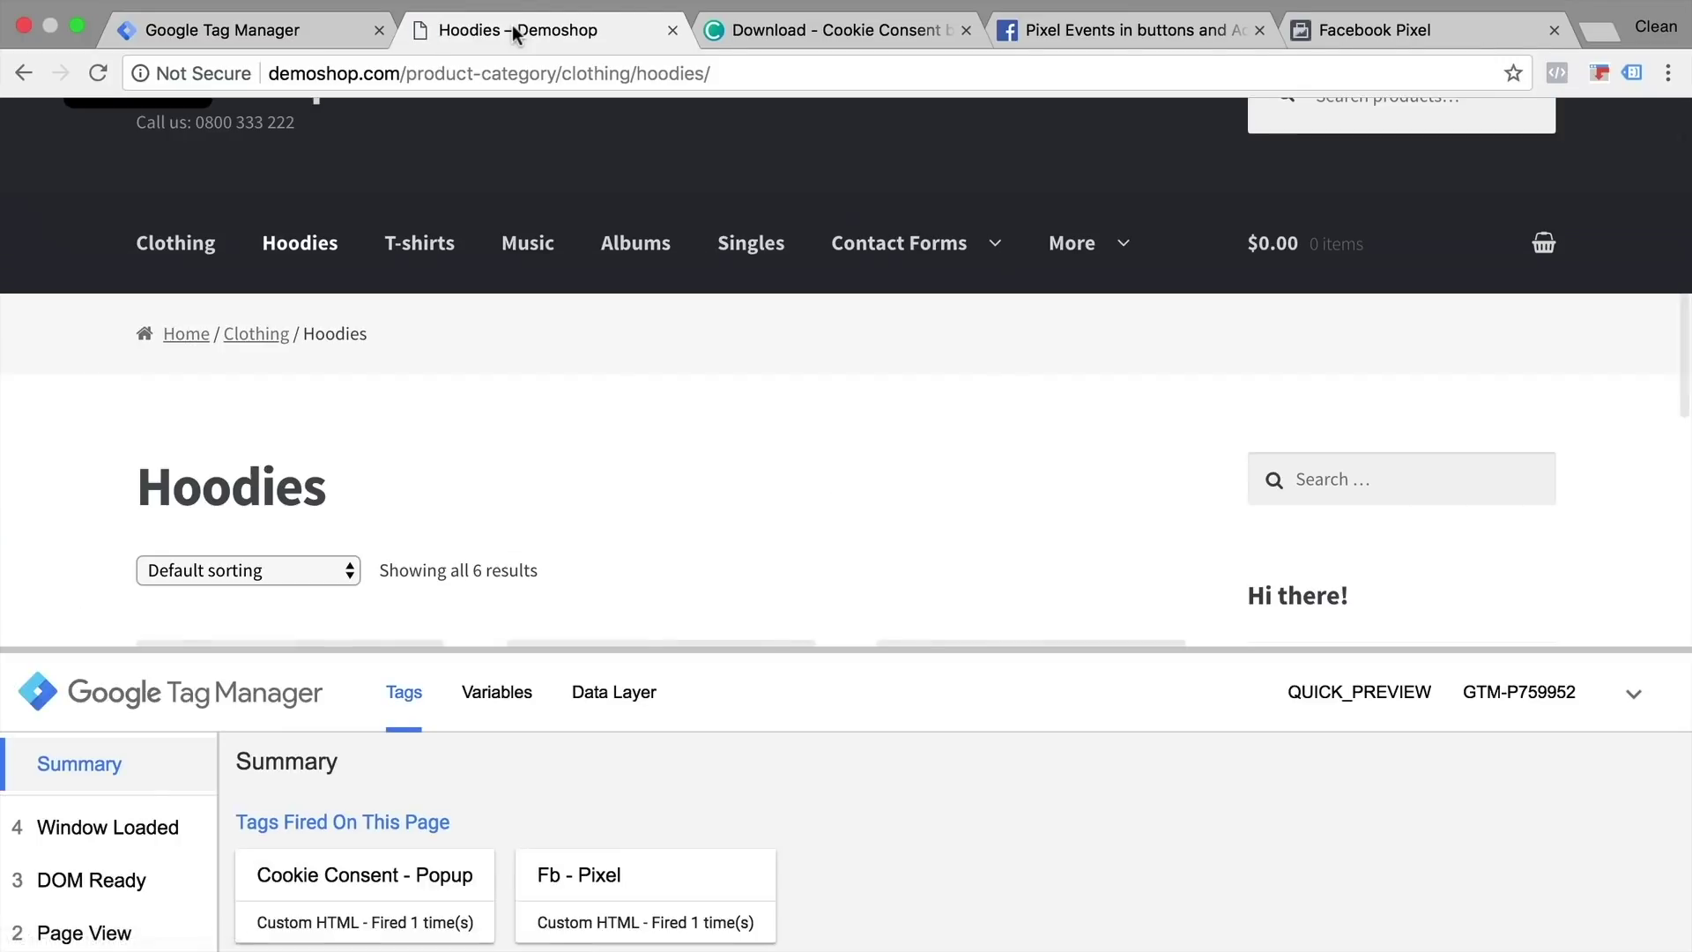
click(1557, 74)
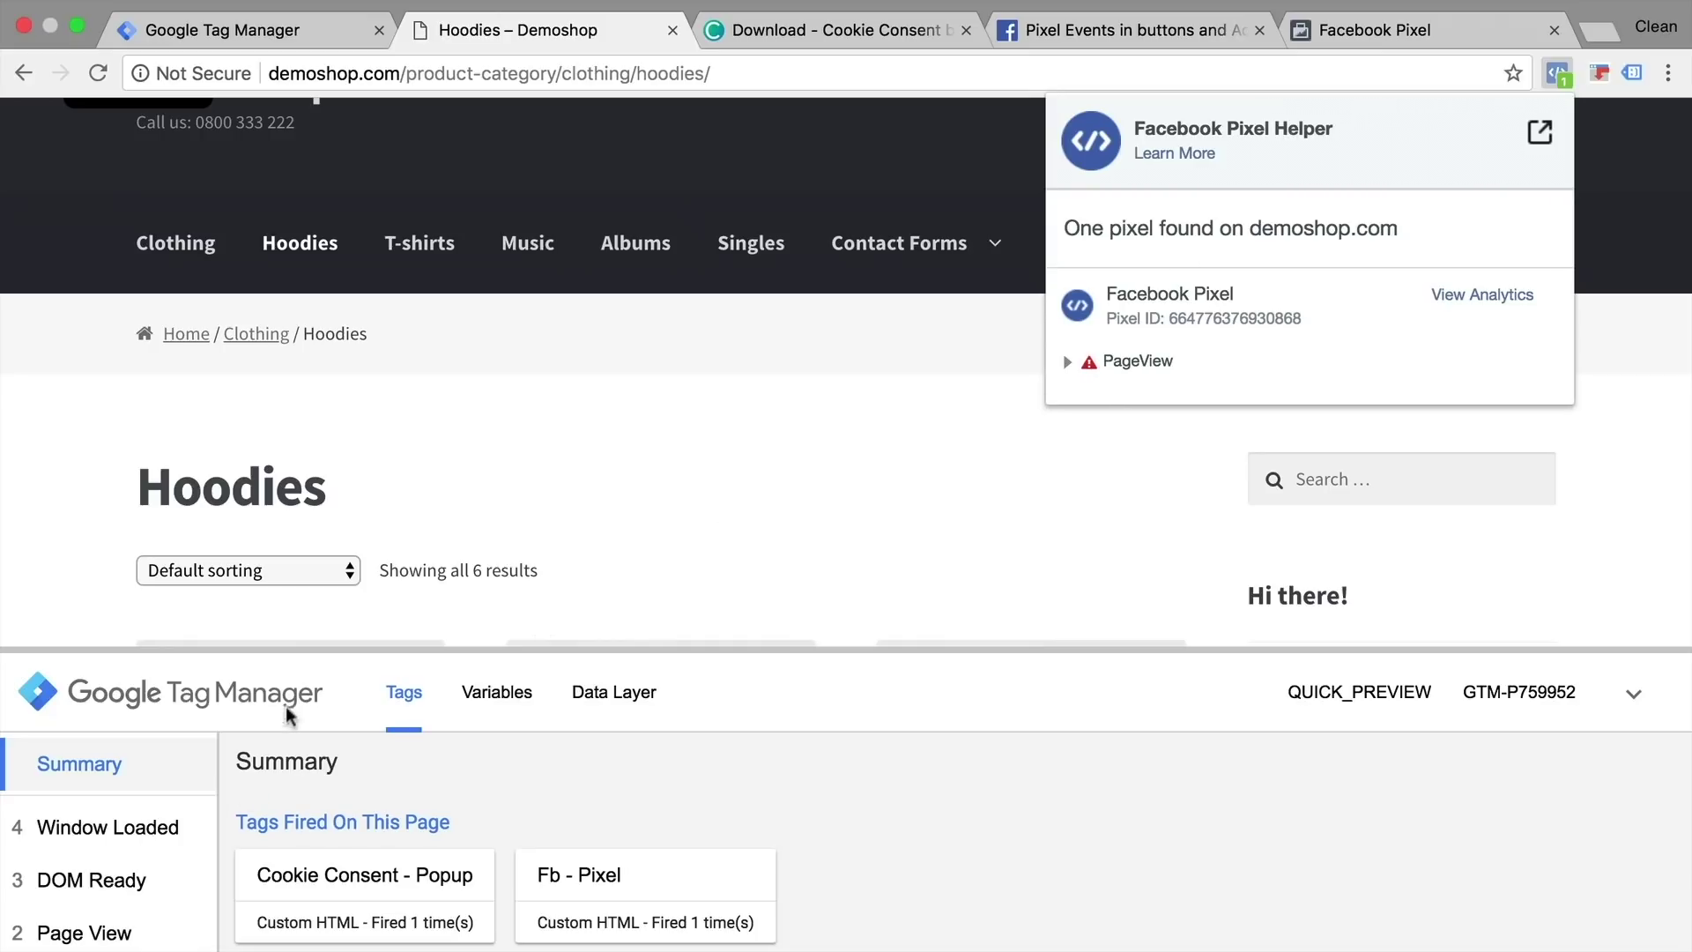
- Check the cookie and lookup variable values at Window Loaded in an enlarged preview pane
click(467, 706)
click(511, 710)
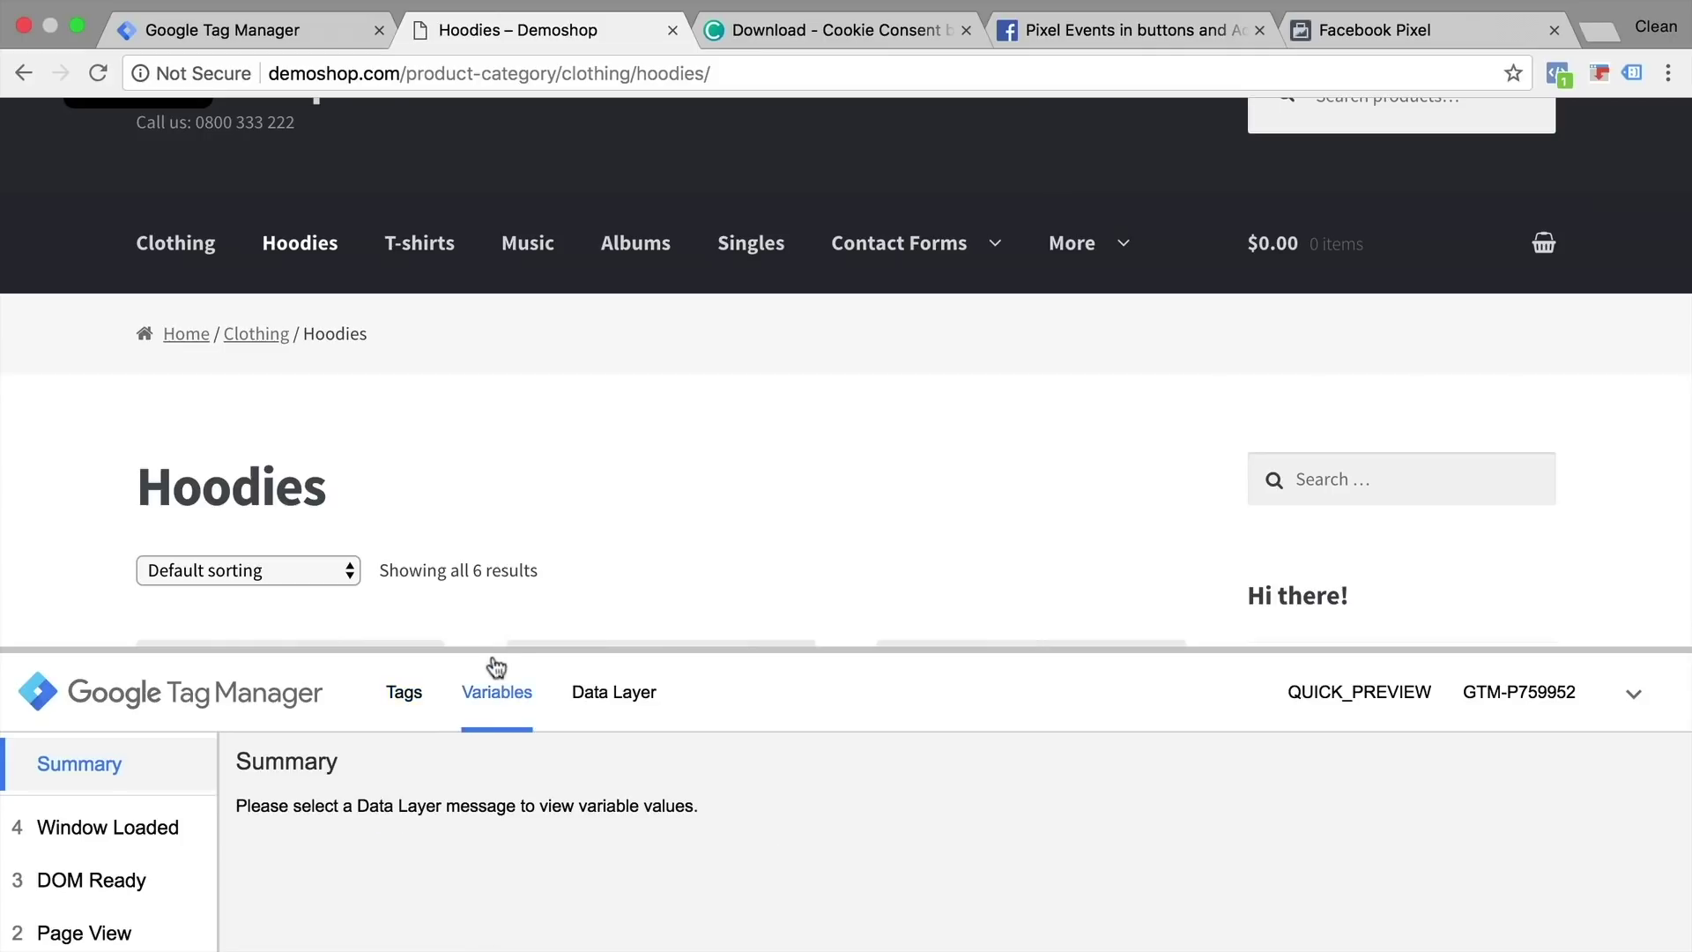
drag(491, 647, 493, 416)
click(103, 600)
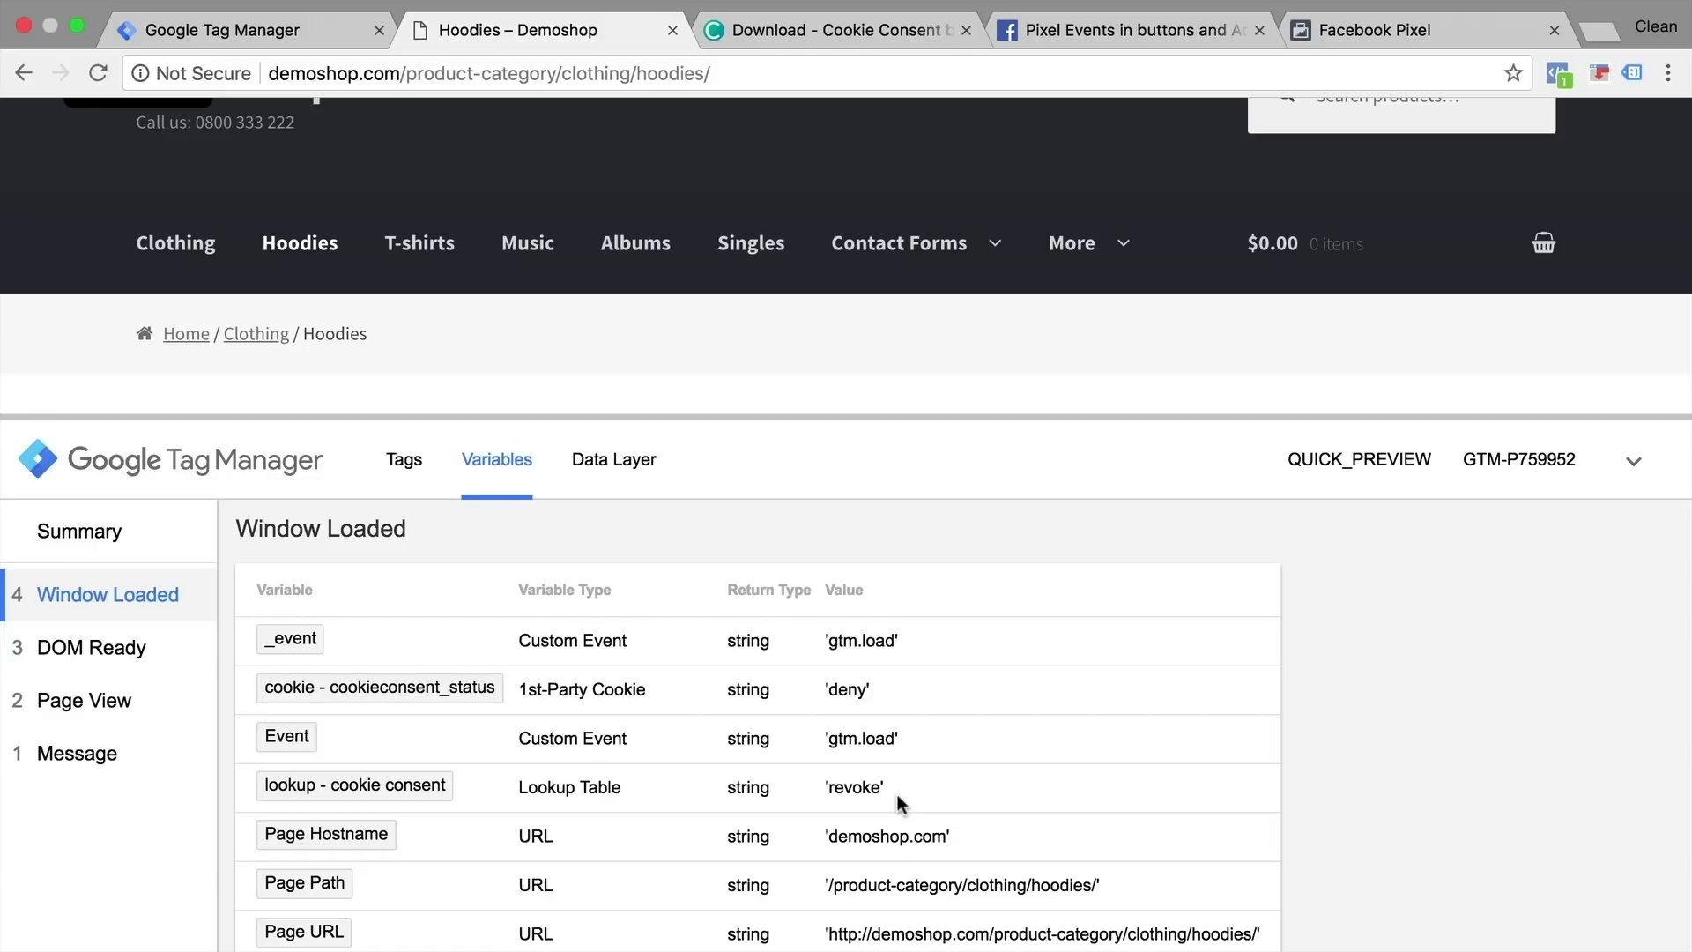
- Delete the cookieconsent_status cookie for demoshop.com on the Hoodies page using the developer tools, and close the tools
key(super+alt+j)
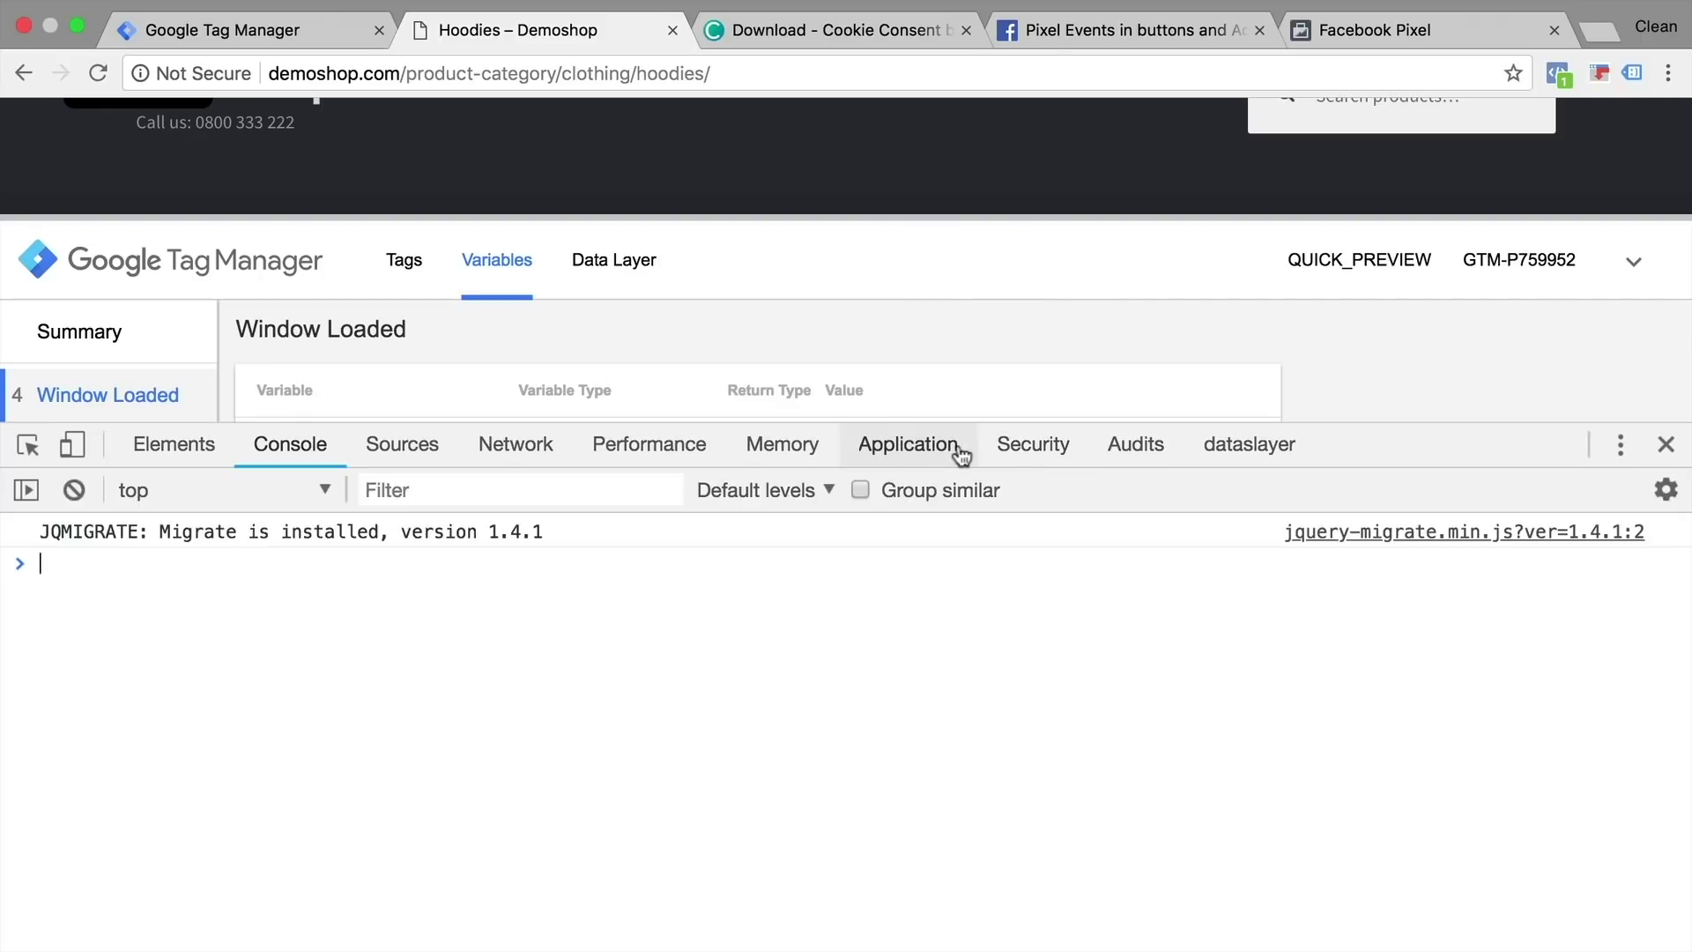
click(910, 445)
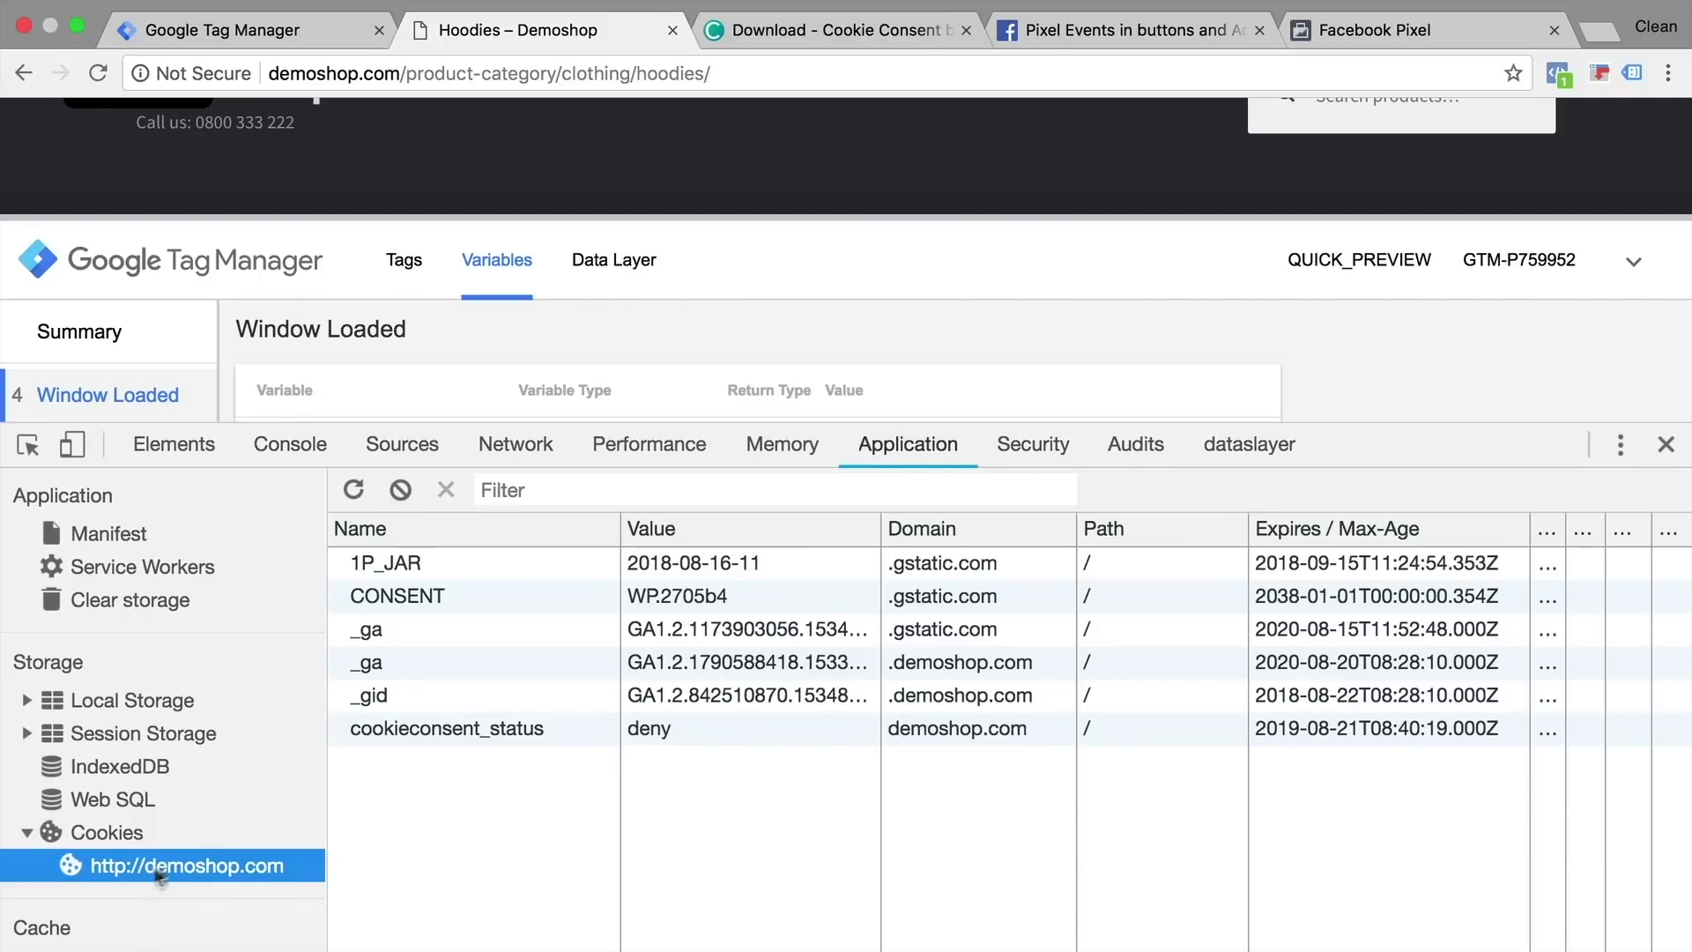
click(364, 733)
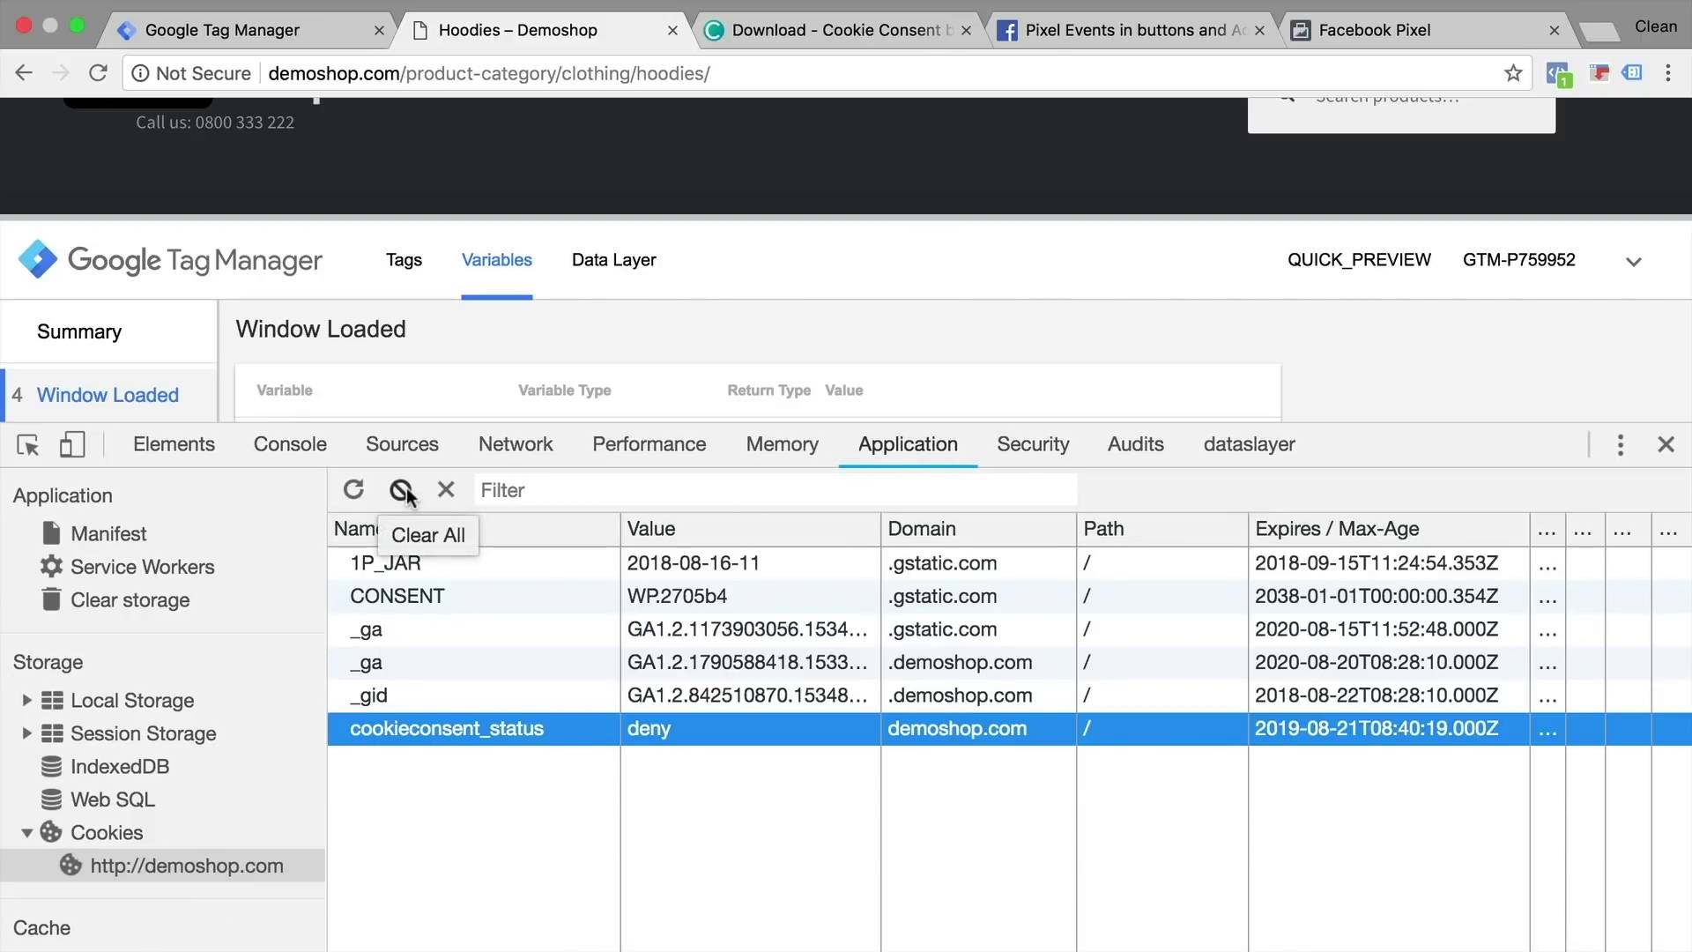
click(446, 490)
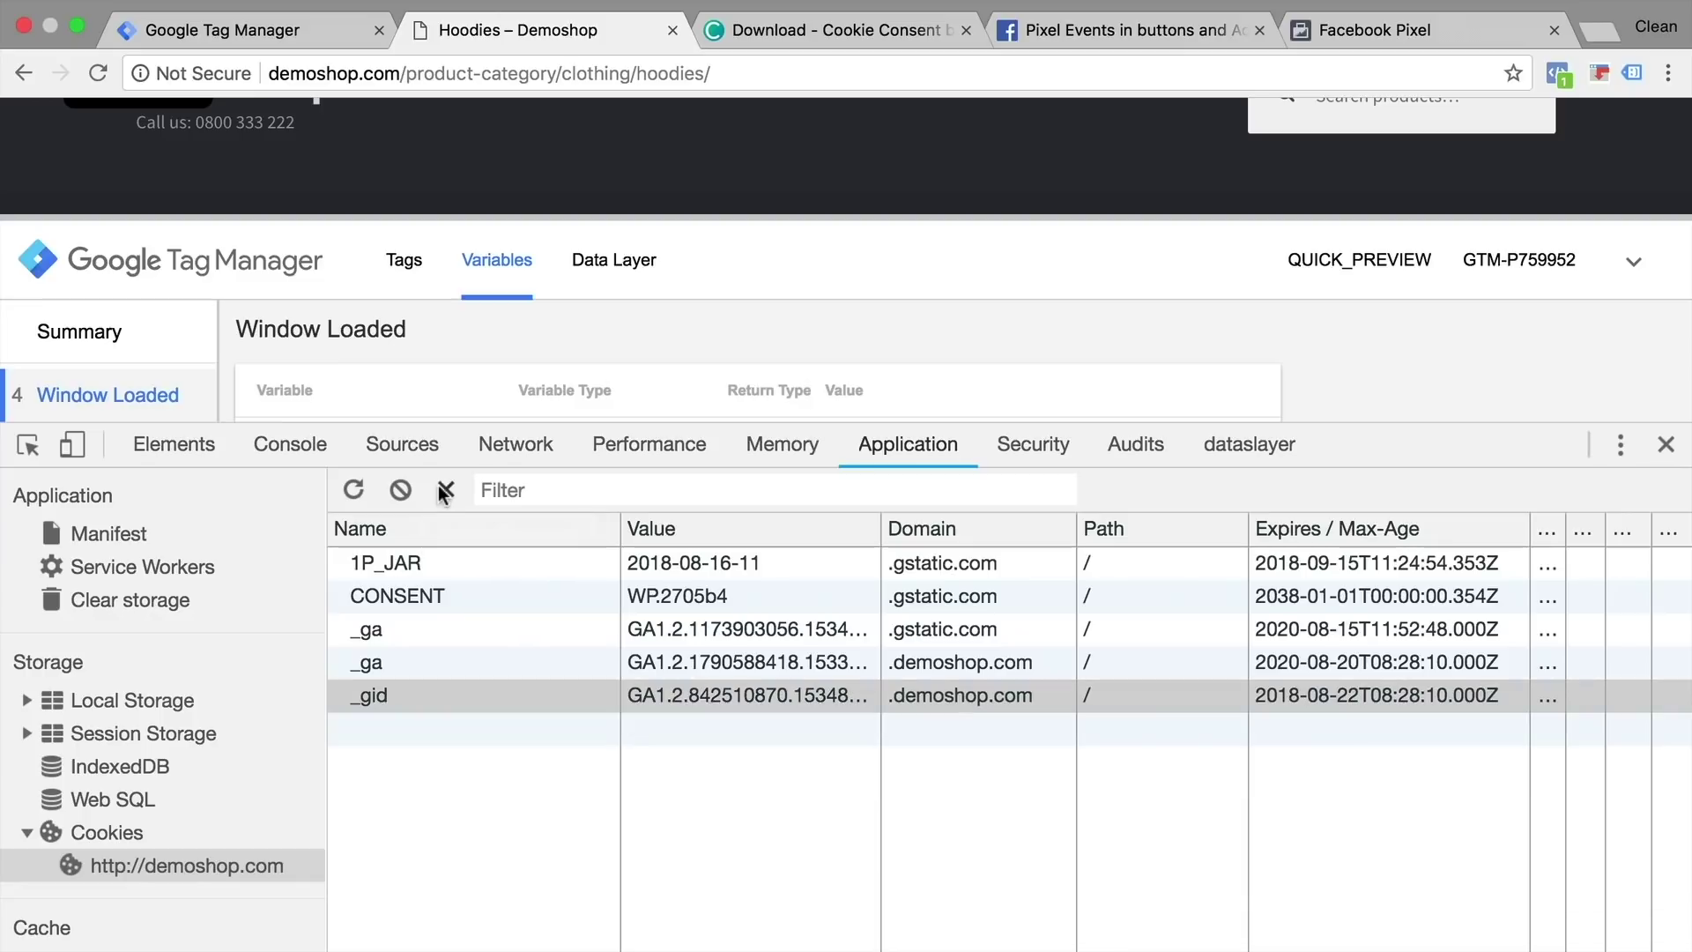
click(1665, 444)
- Reload the Hoodies page and check the PageView event in the Facebook Pixel Helper with no consent choice made
key(super+r)
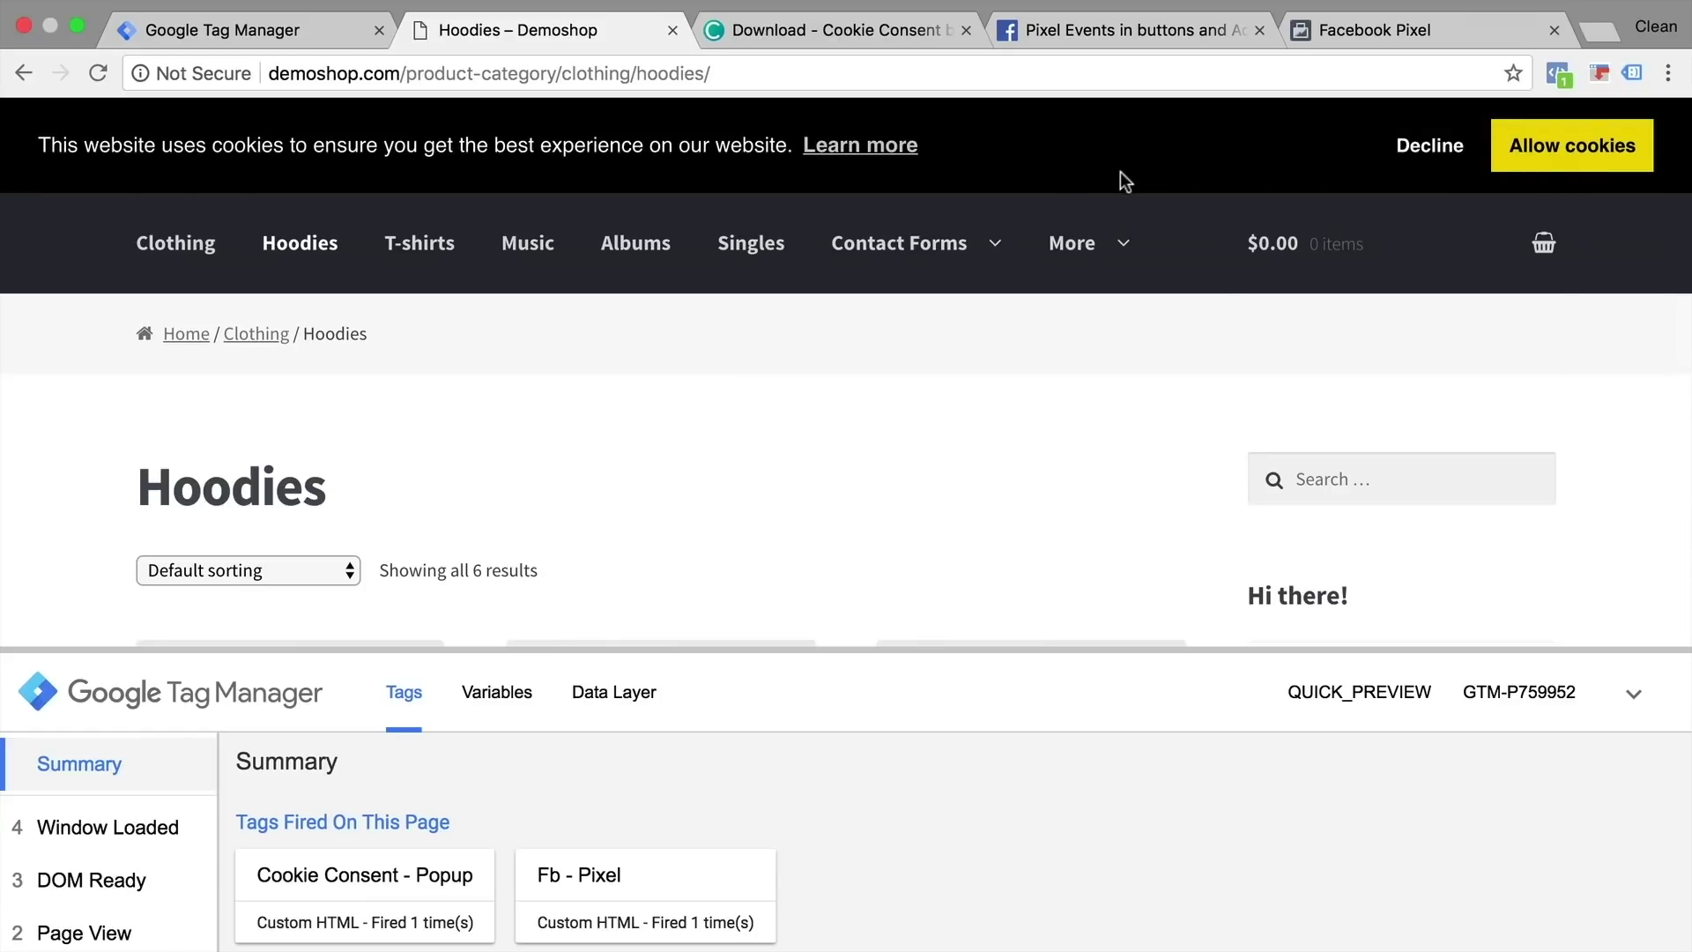
click(1556, 75)
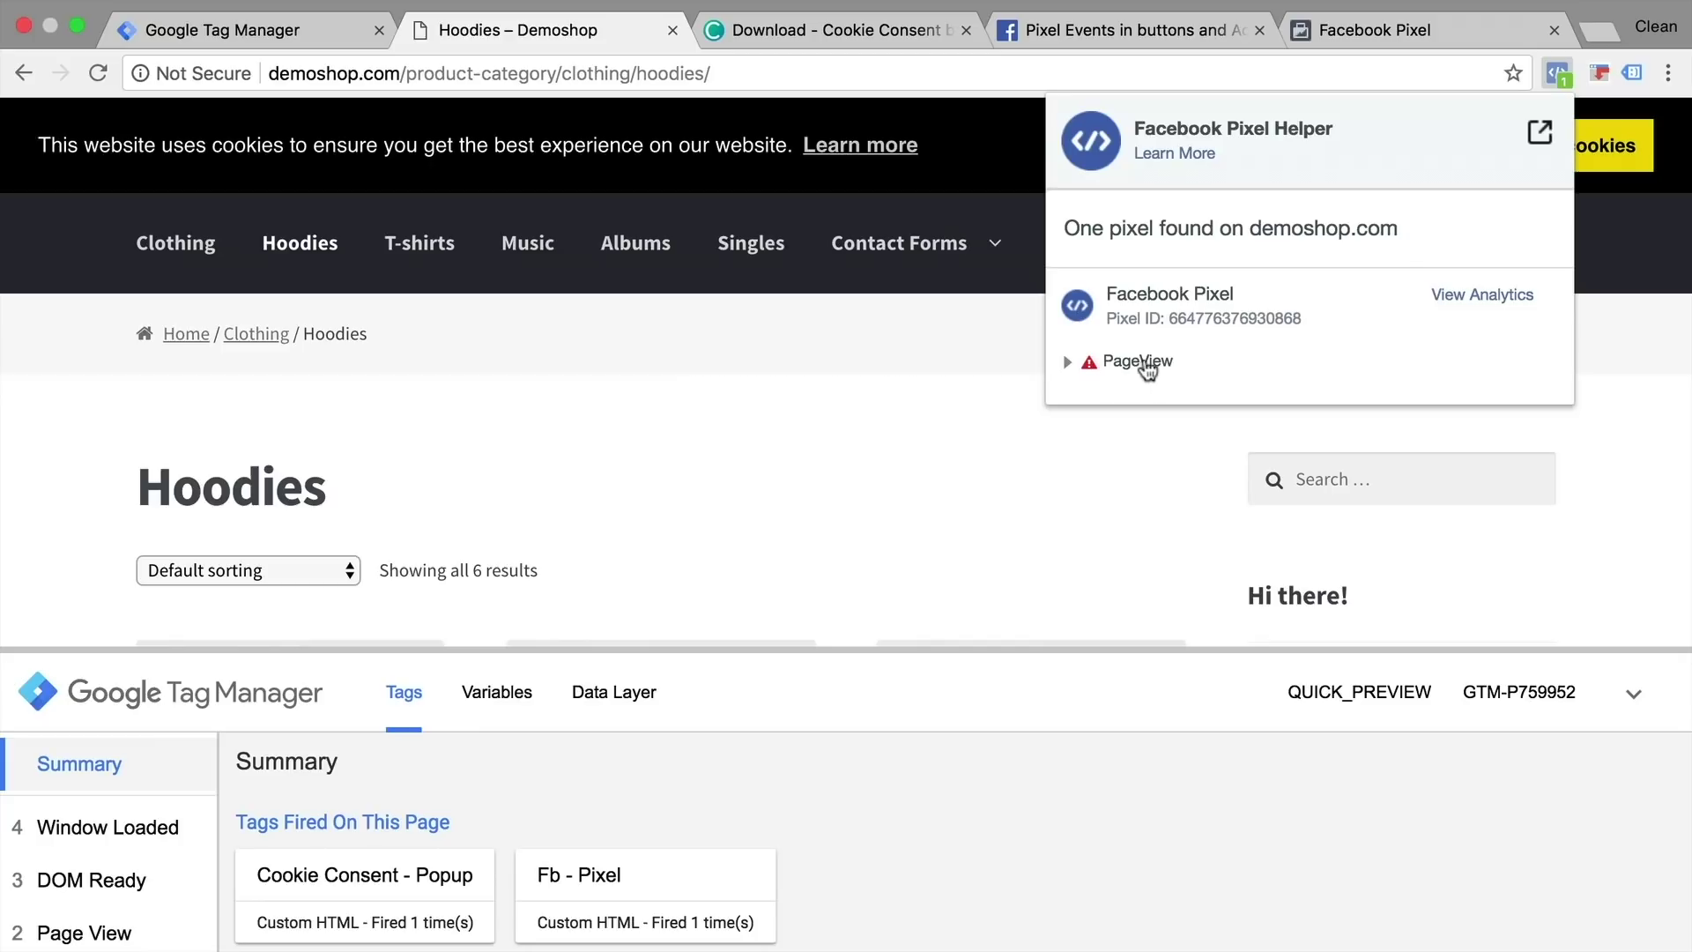
click(862, 368)
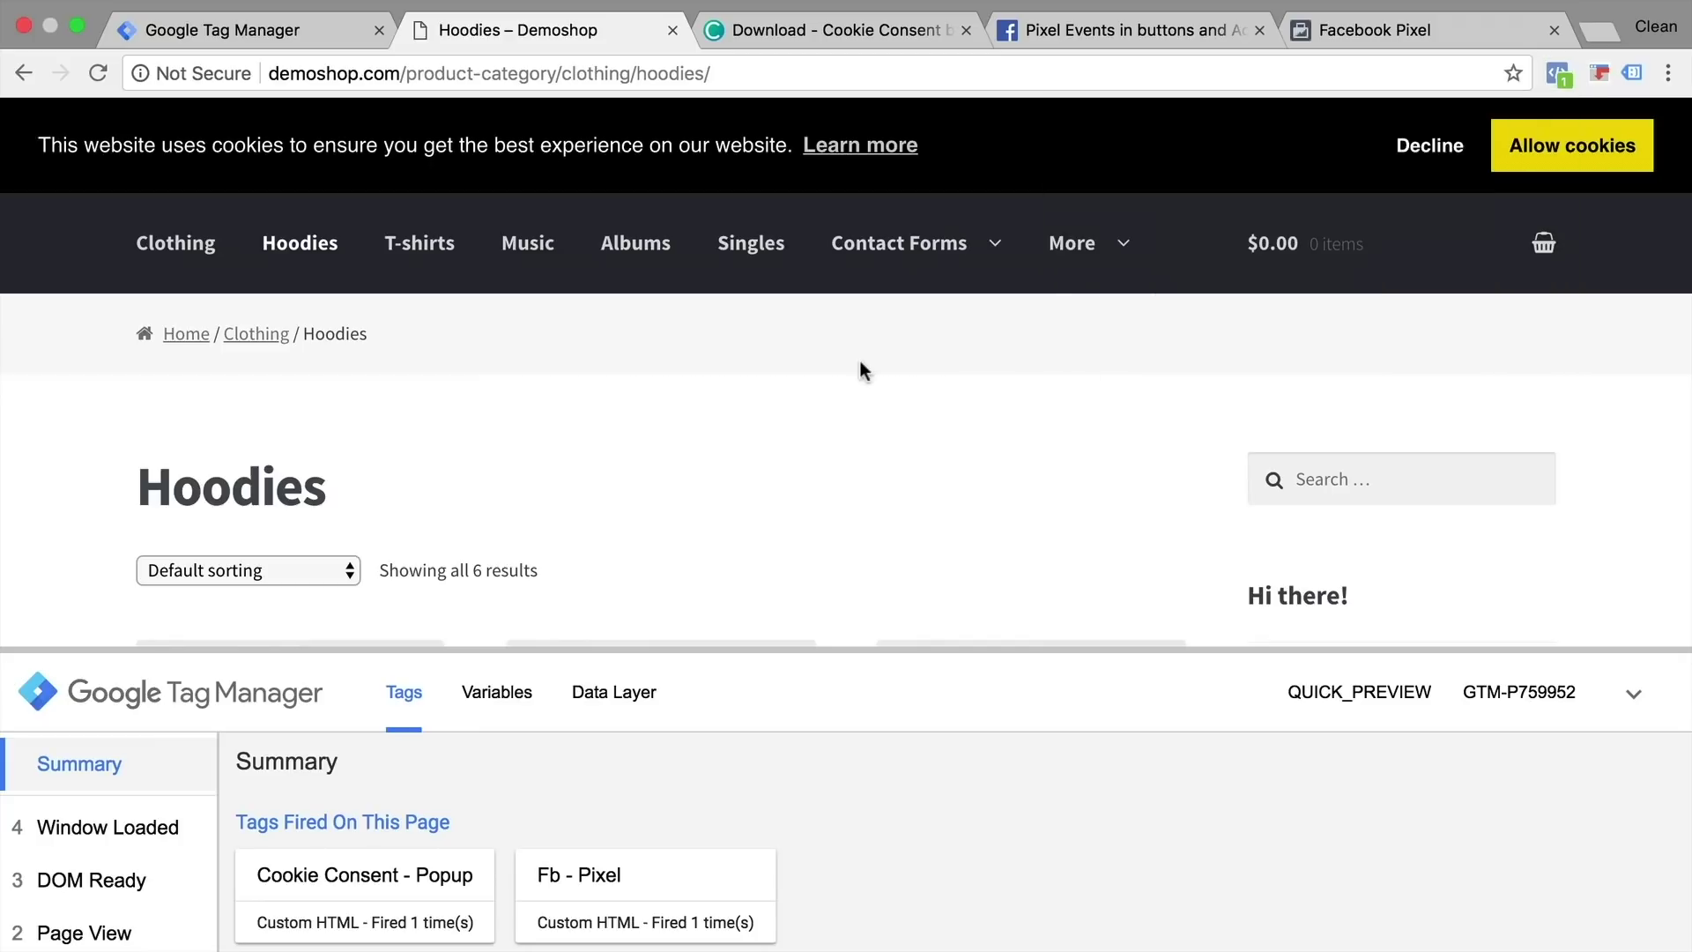
- Allow cookies in the consent banner and check the pixel events on the T-shirts page with the Facebook Pixel Helper
click(1645, 169)
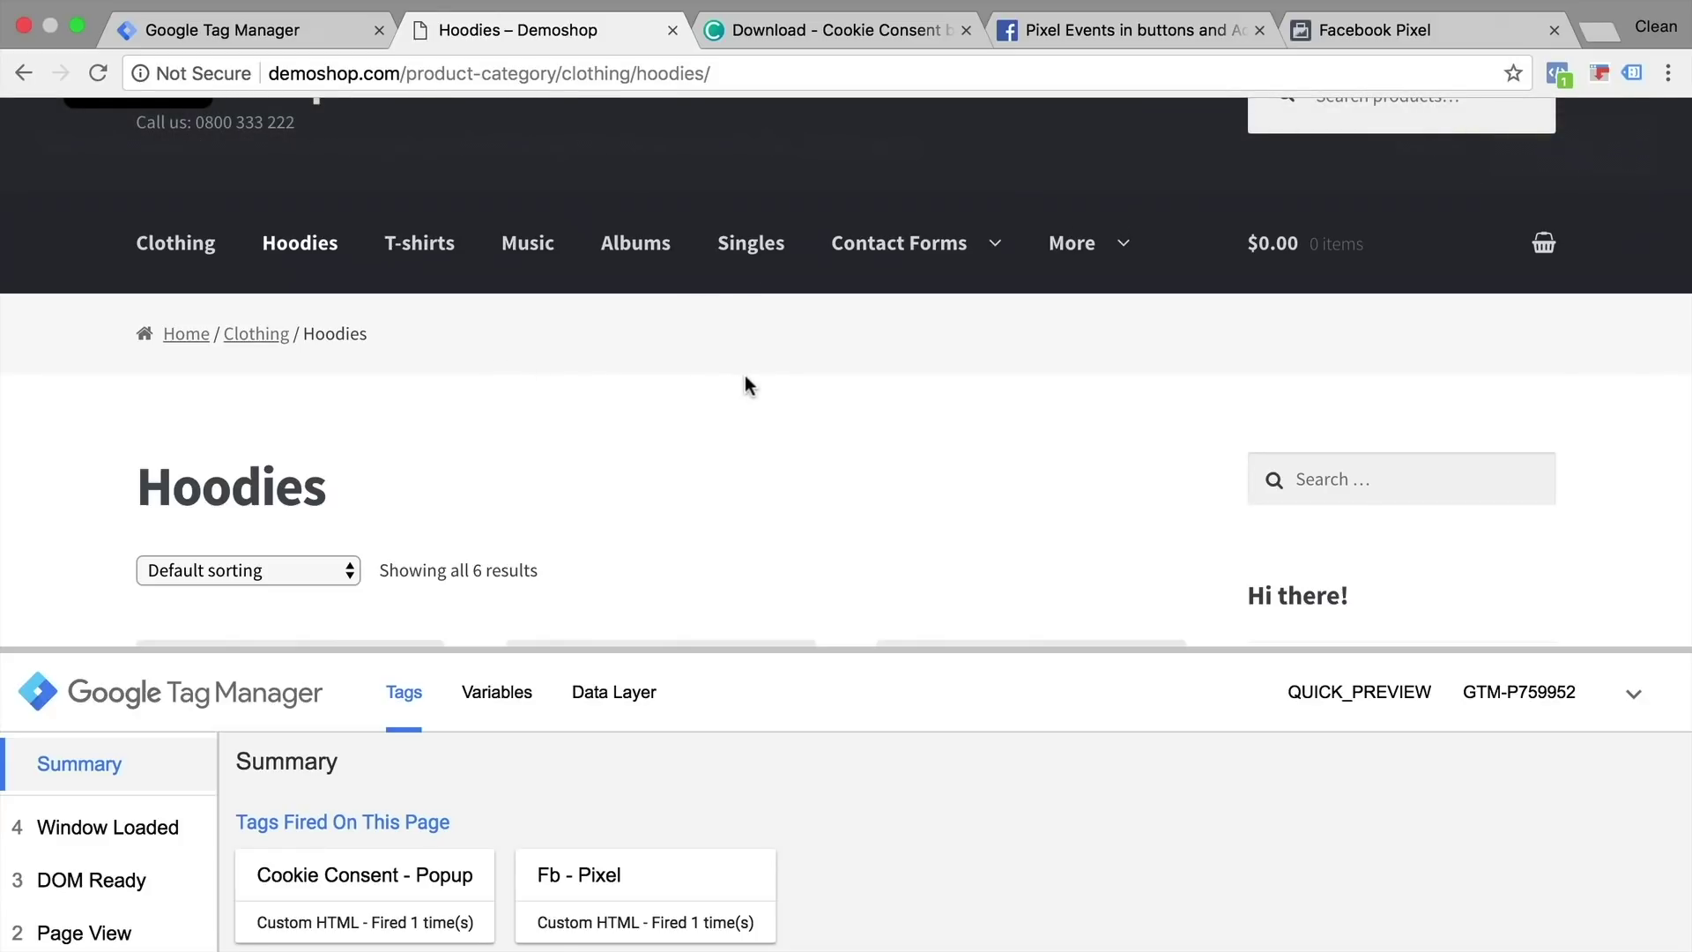
click(441, 250)
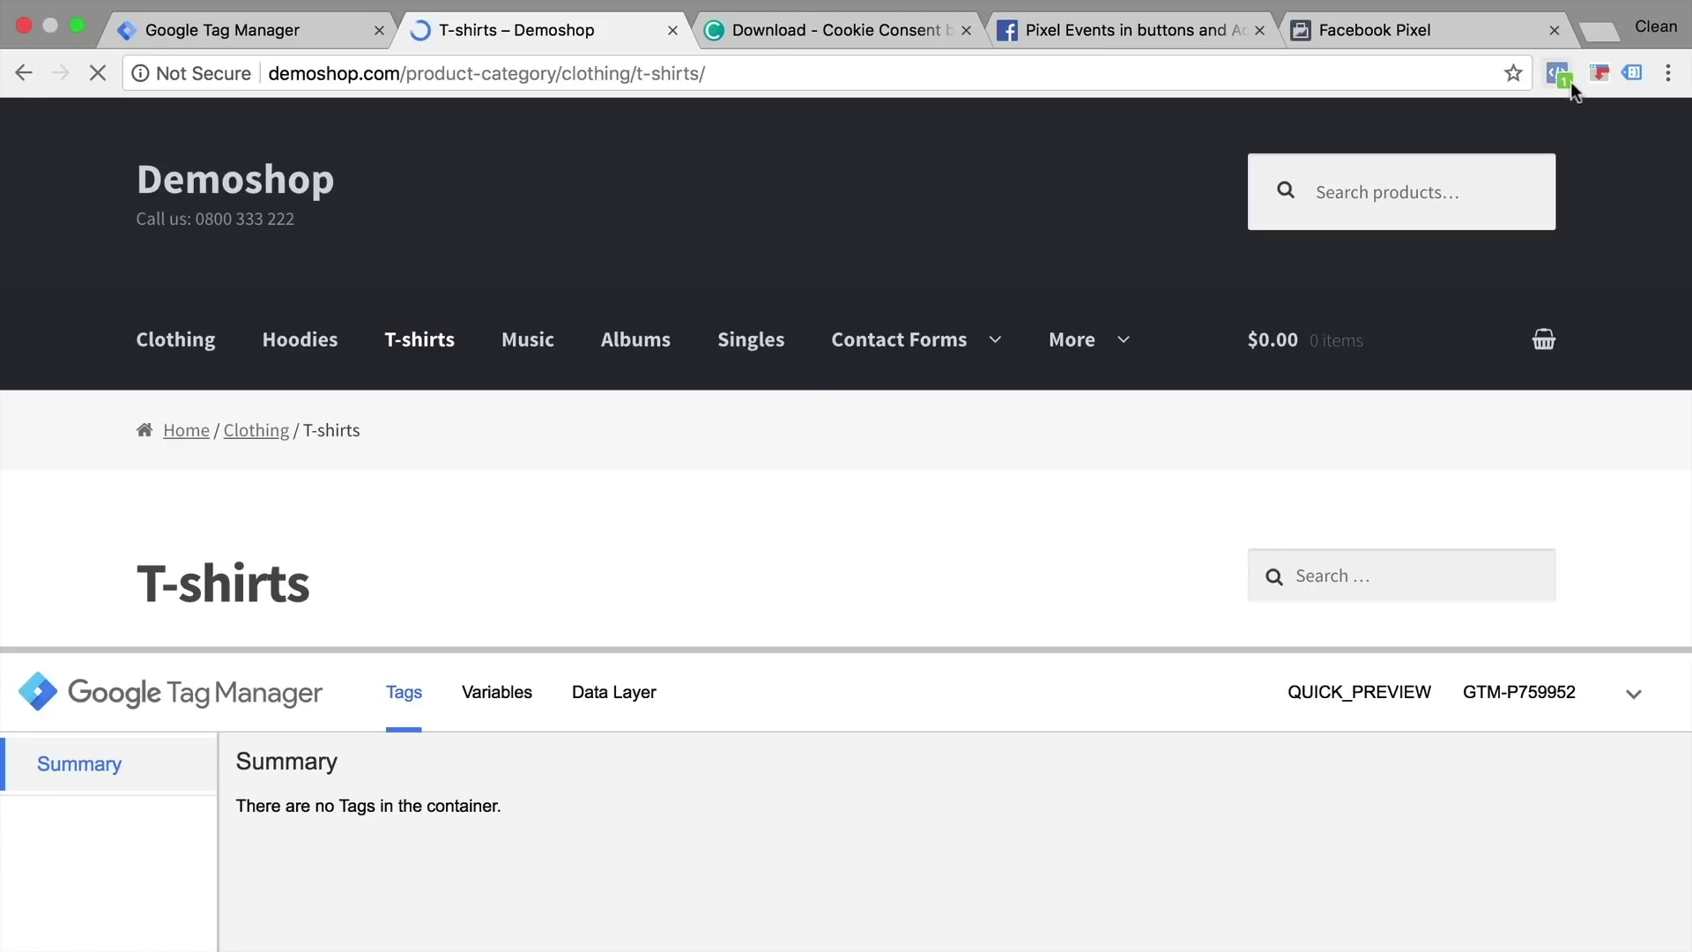
click(1559, 74)
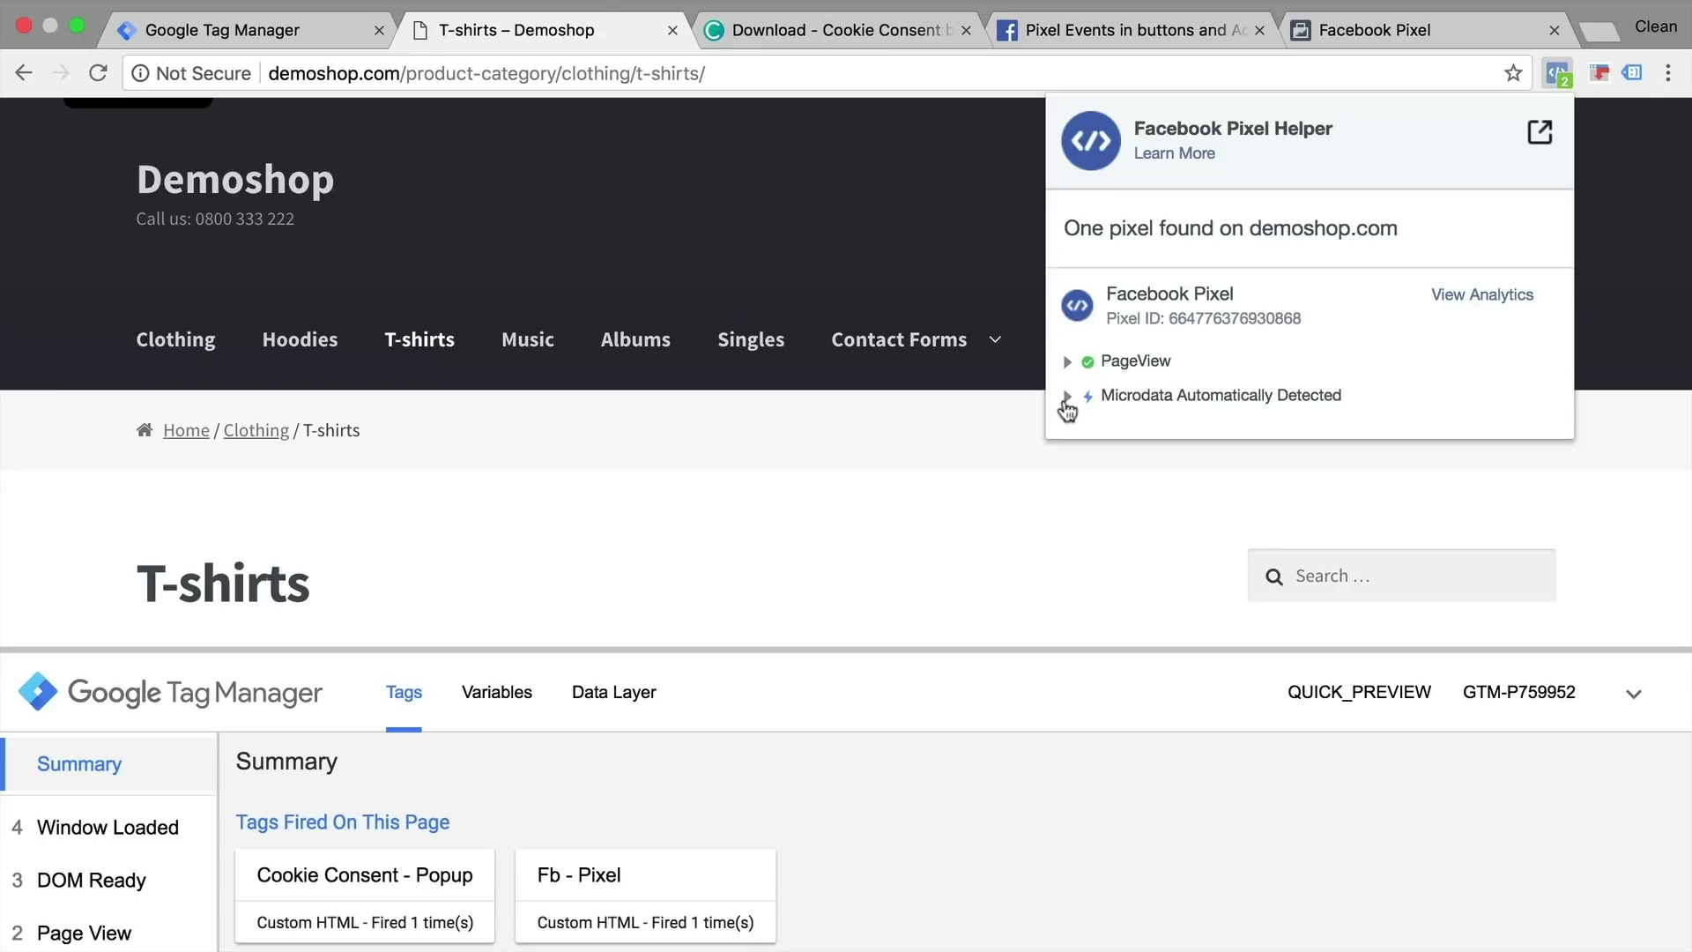
click(939, 462)
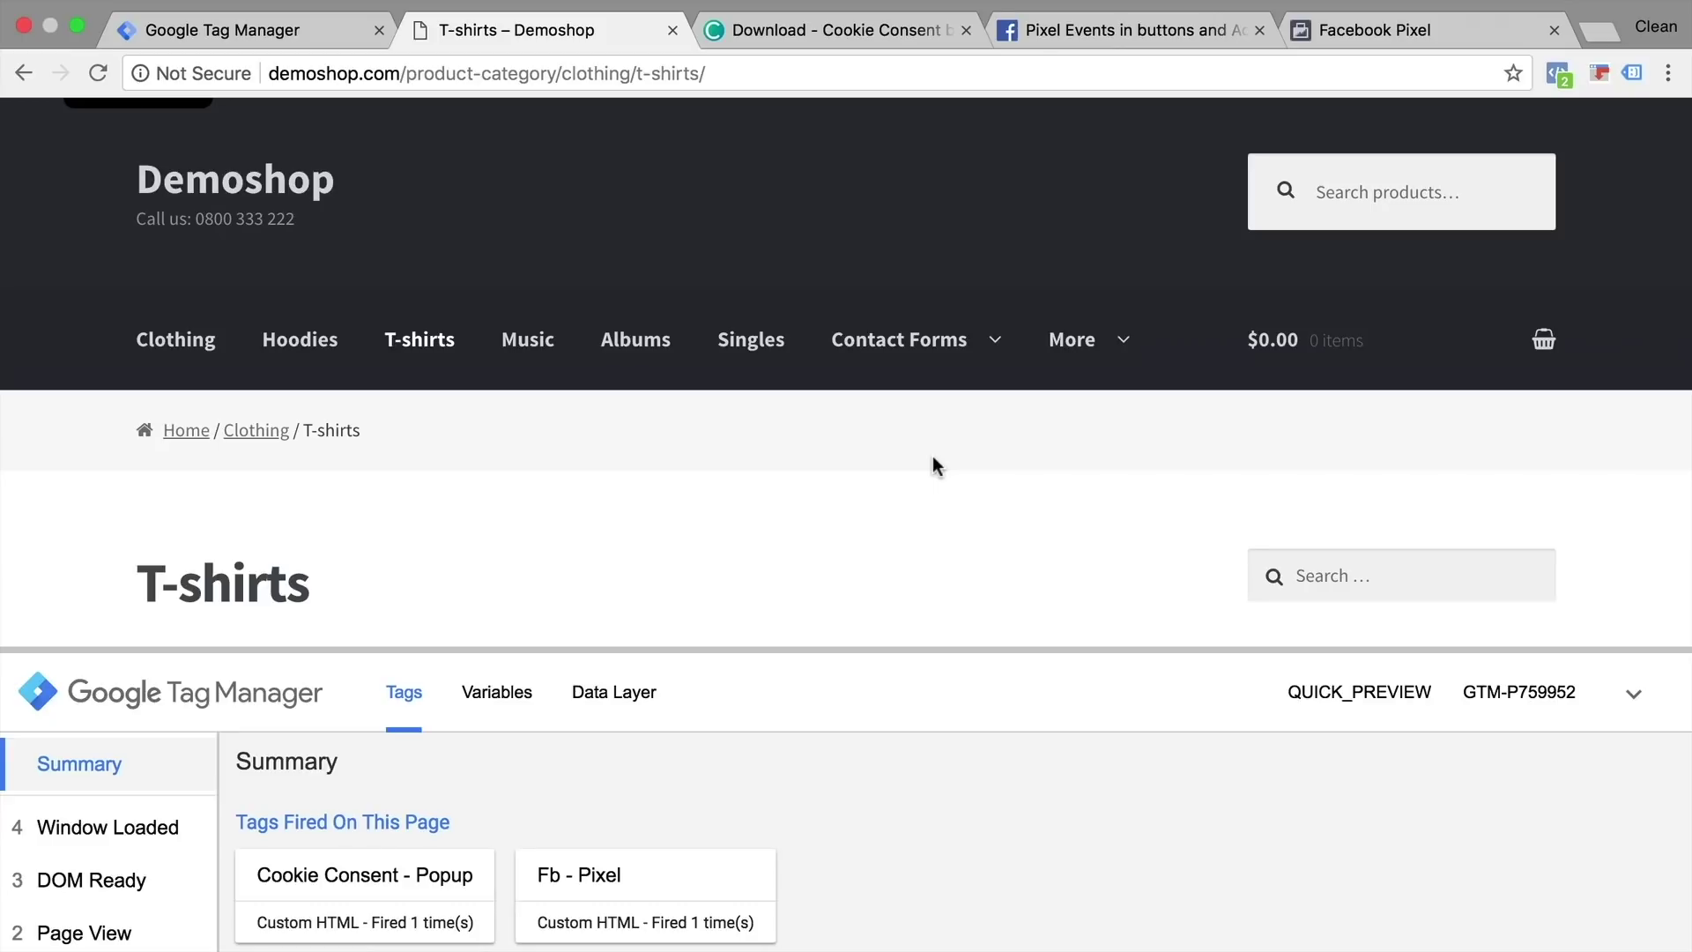
- Remove the stored cookieconsent_status cookie on the T-shirts page using the developer tools, and close the tools
key(super+alt+i)
click(933, 456)
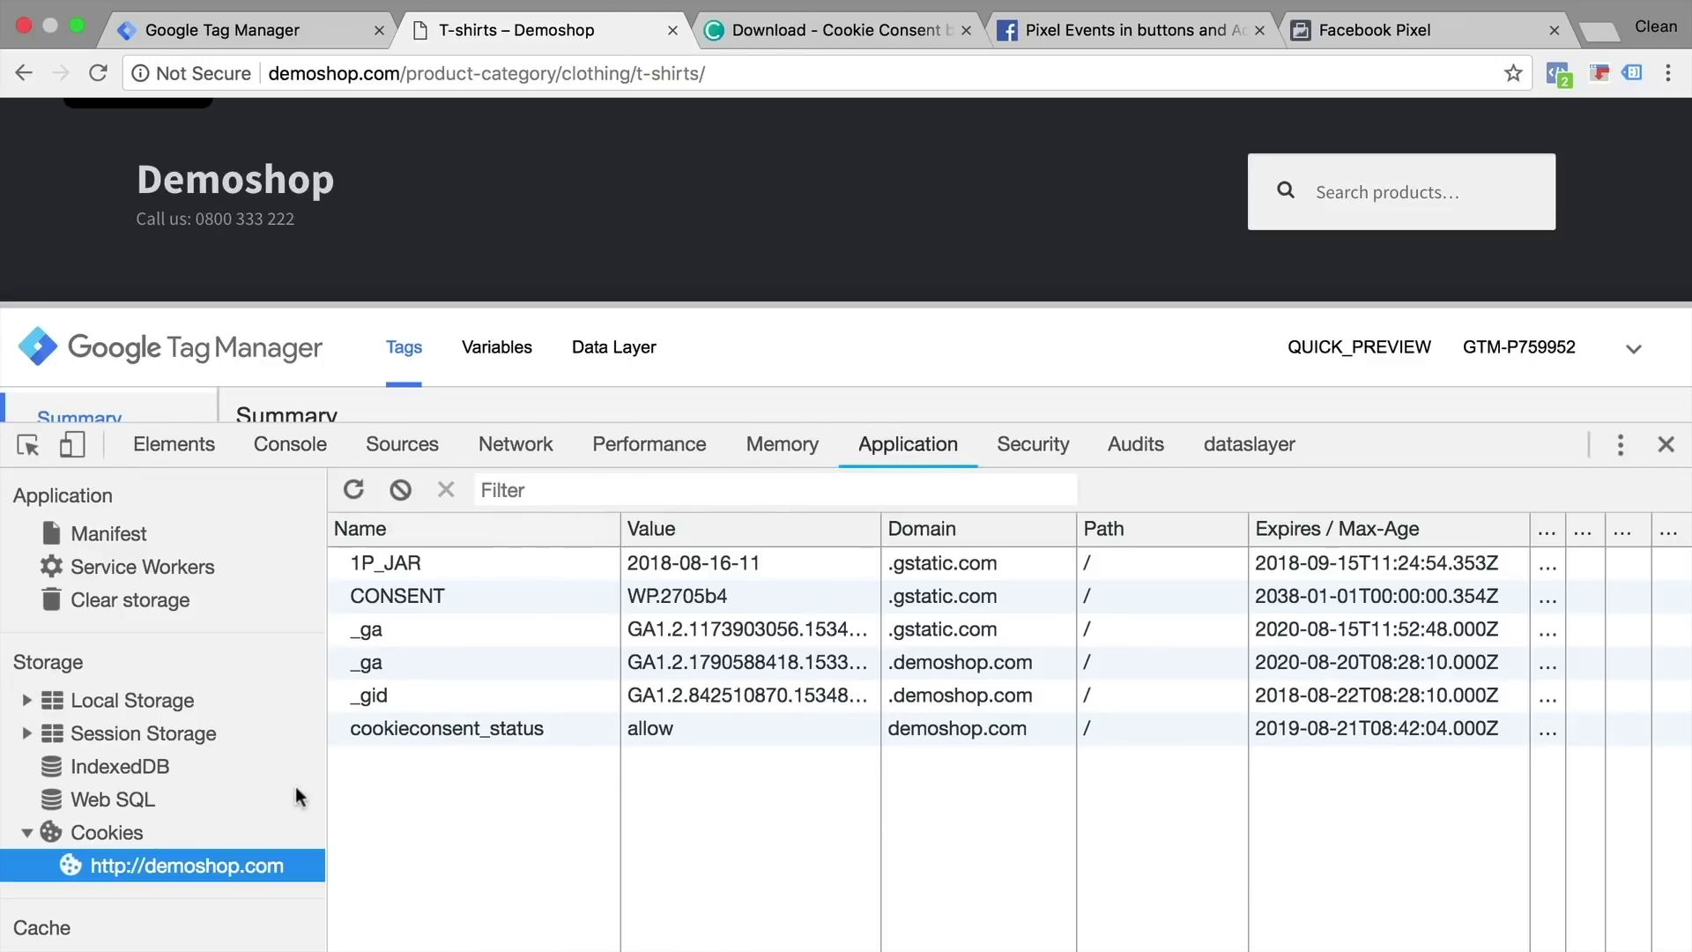
click(499, 731)
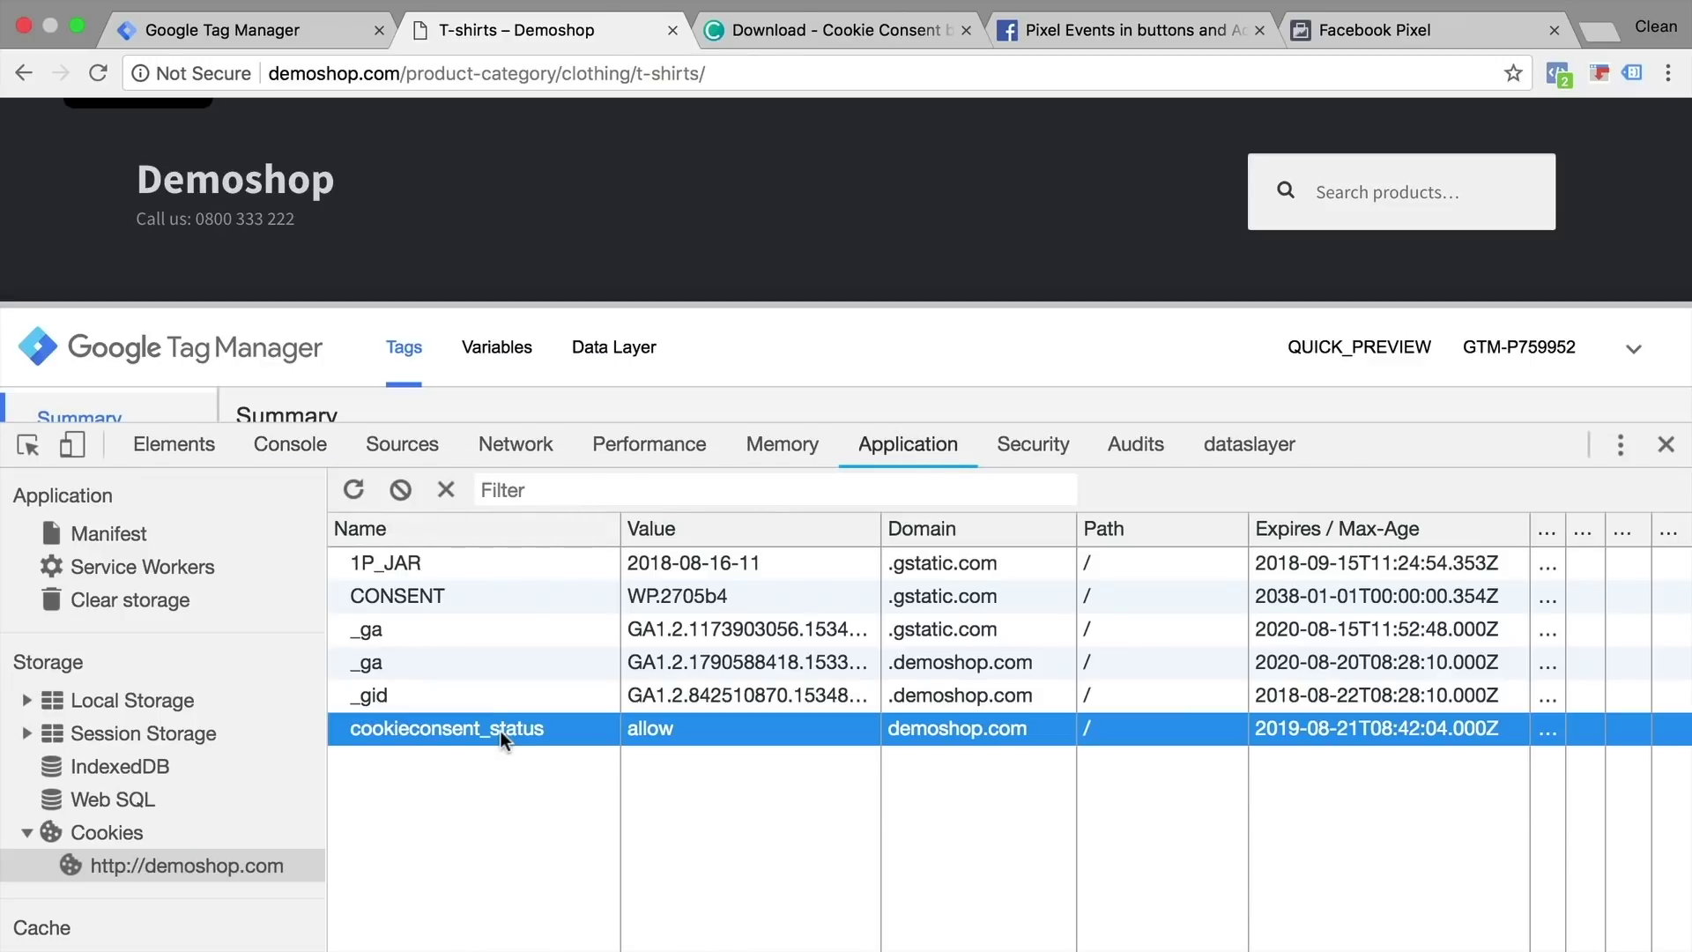
click(446, 490)
click(1664, 444)
- Allow cookies on the reloaded T-shirts page and check the pixel's PageView event without leaving the page
key(super+r)
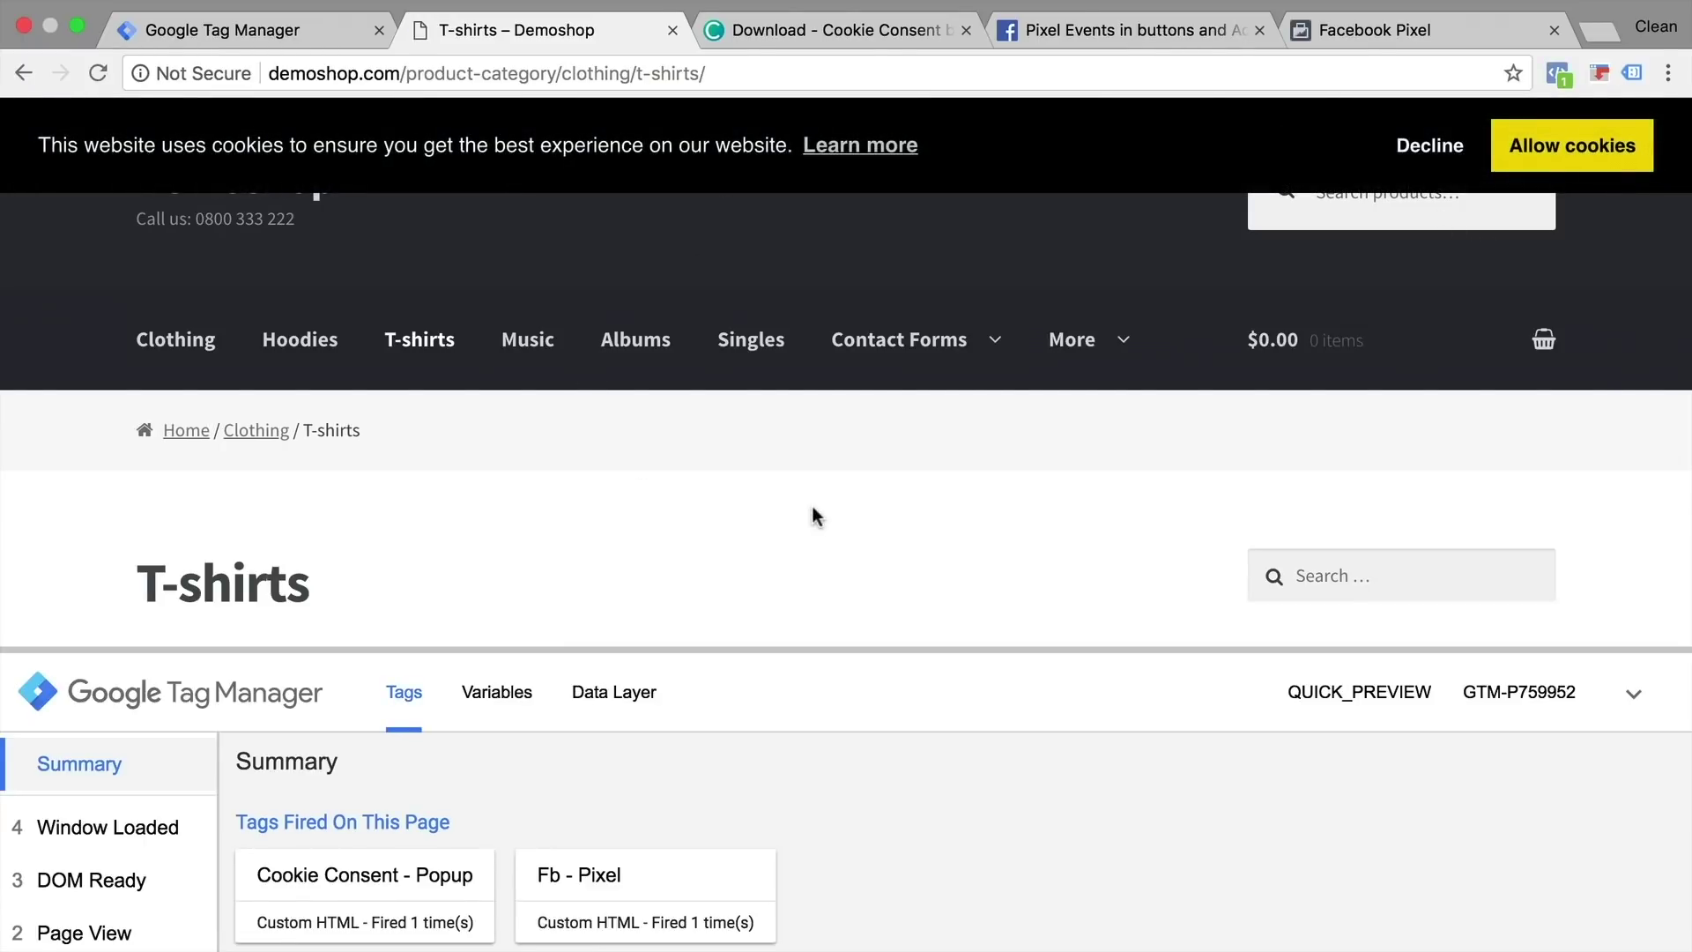
click(1537, 166)
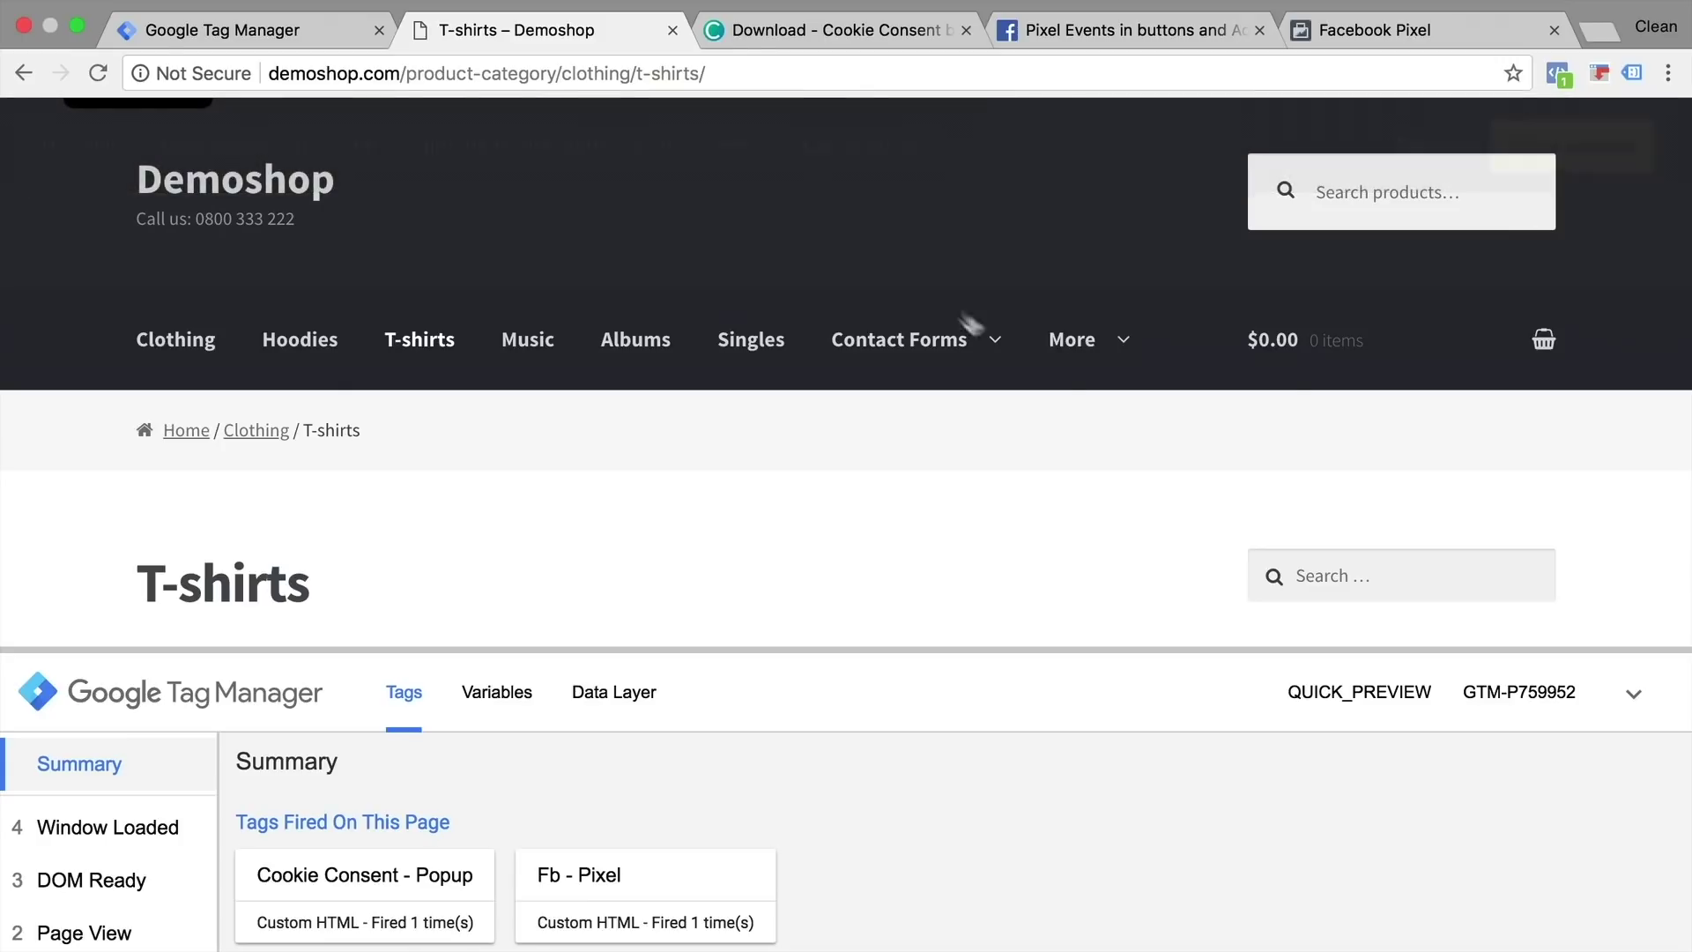
mouse_move(1046, 347)
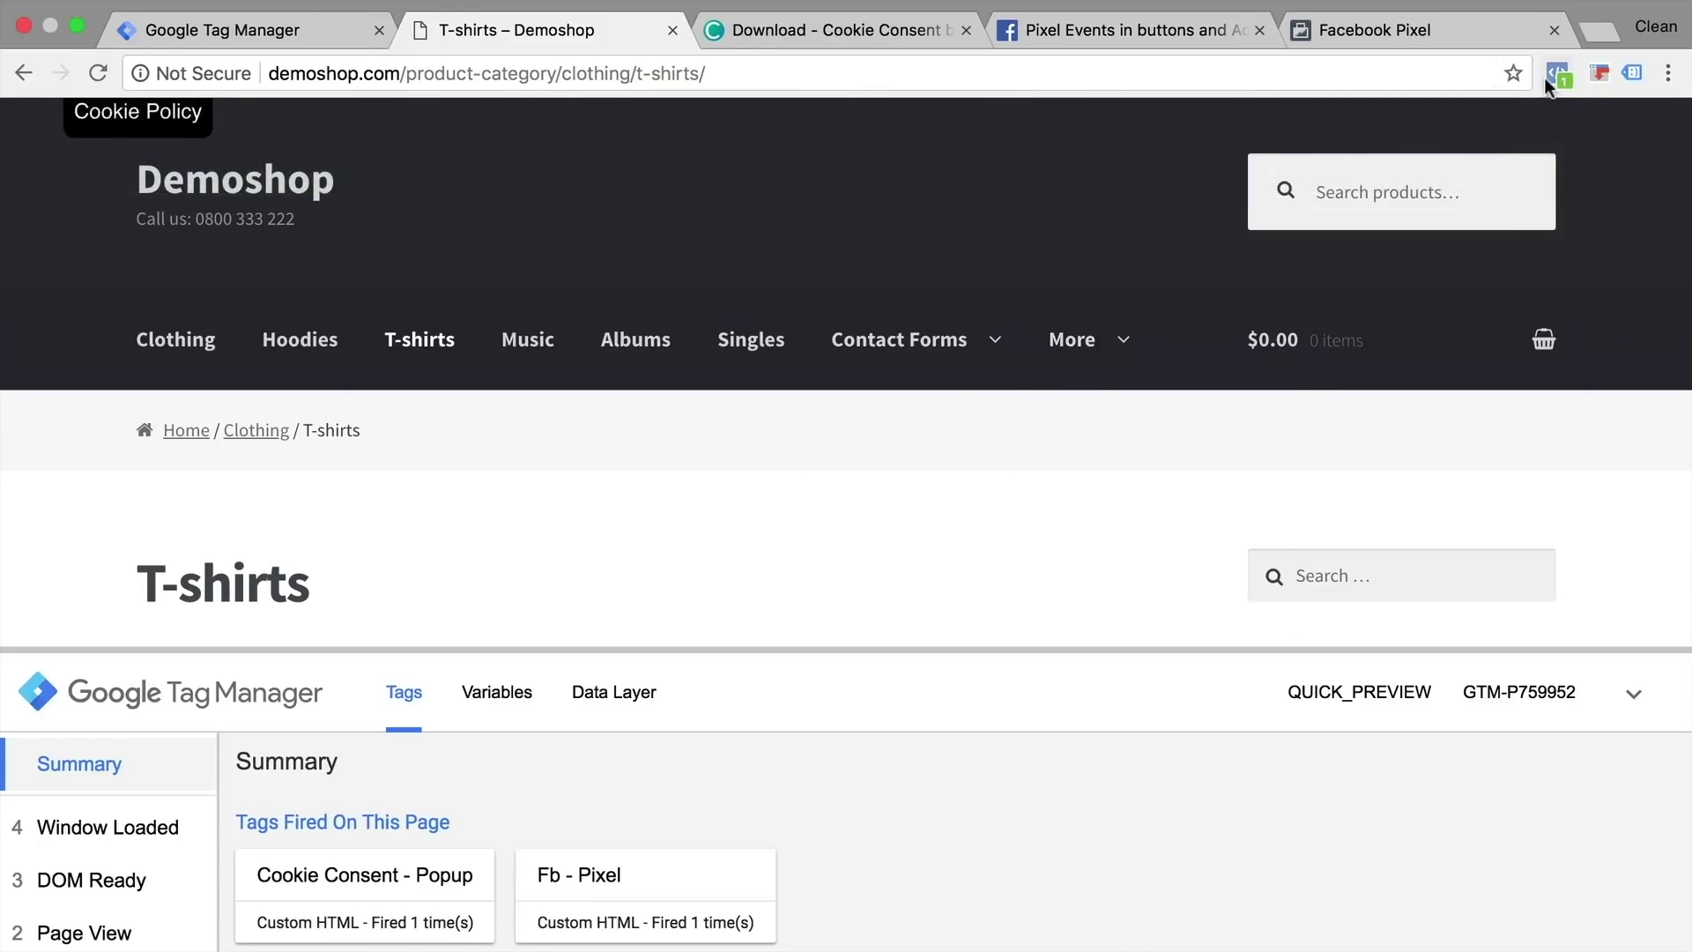
click(1556, 75)
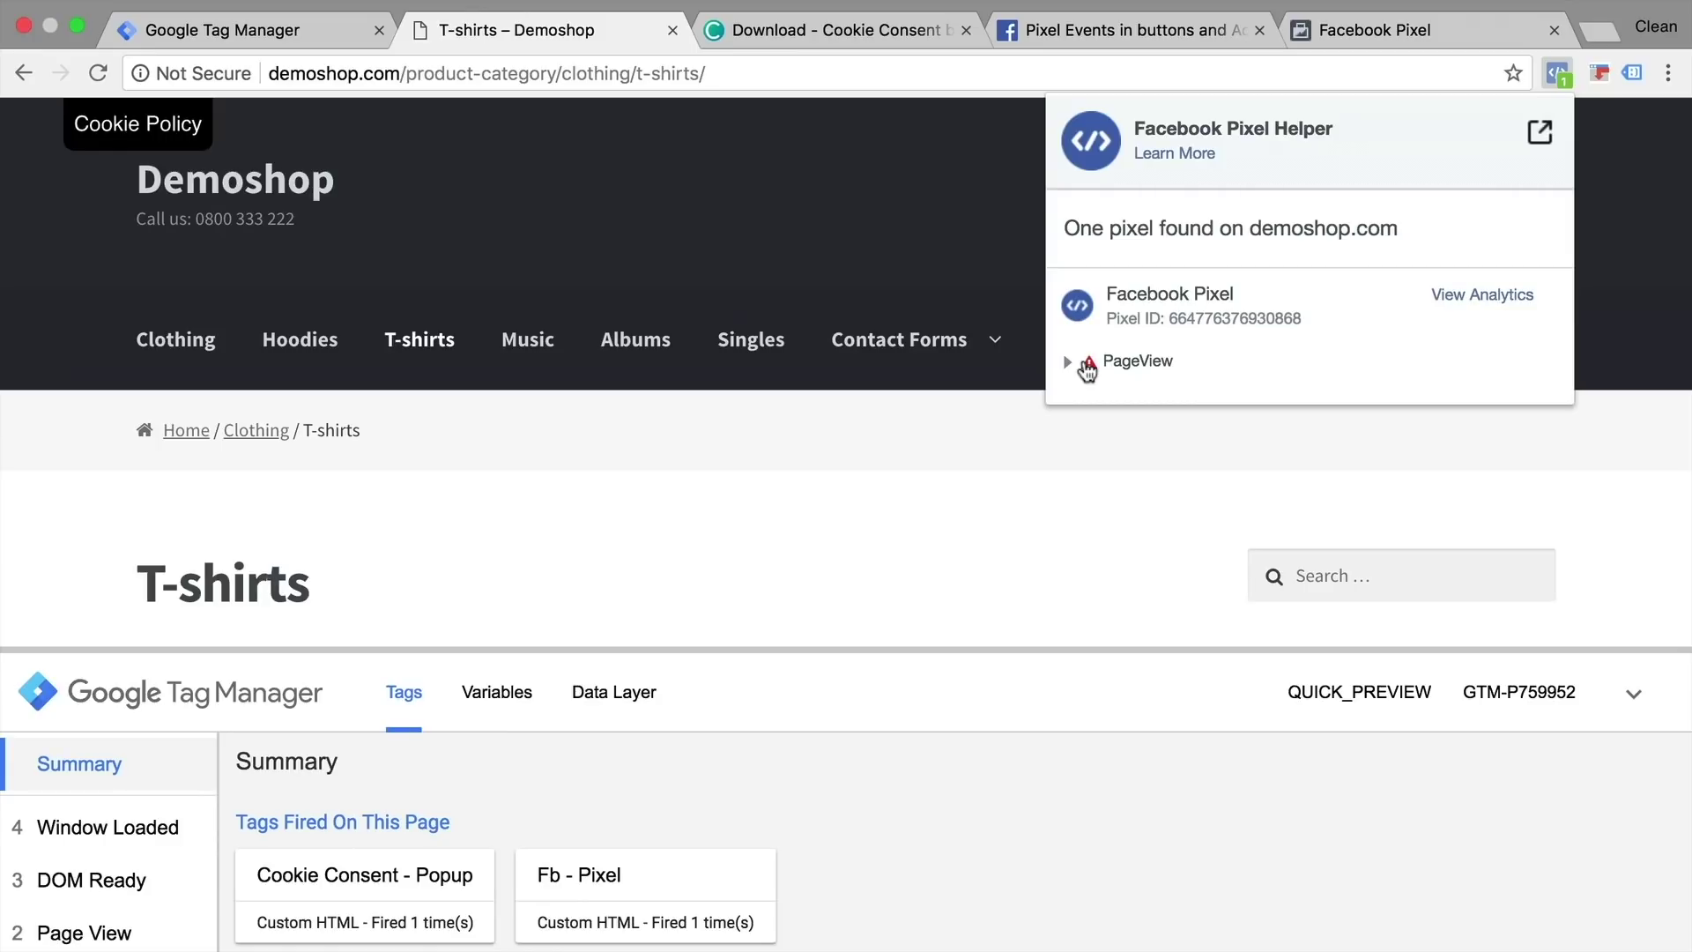
click(839, 443)
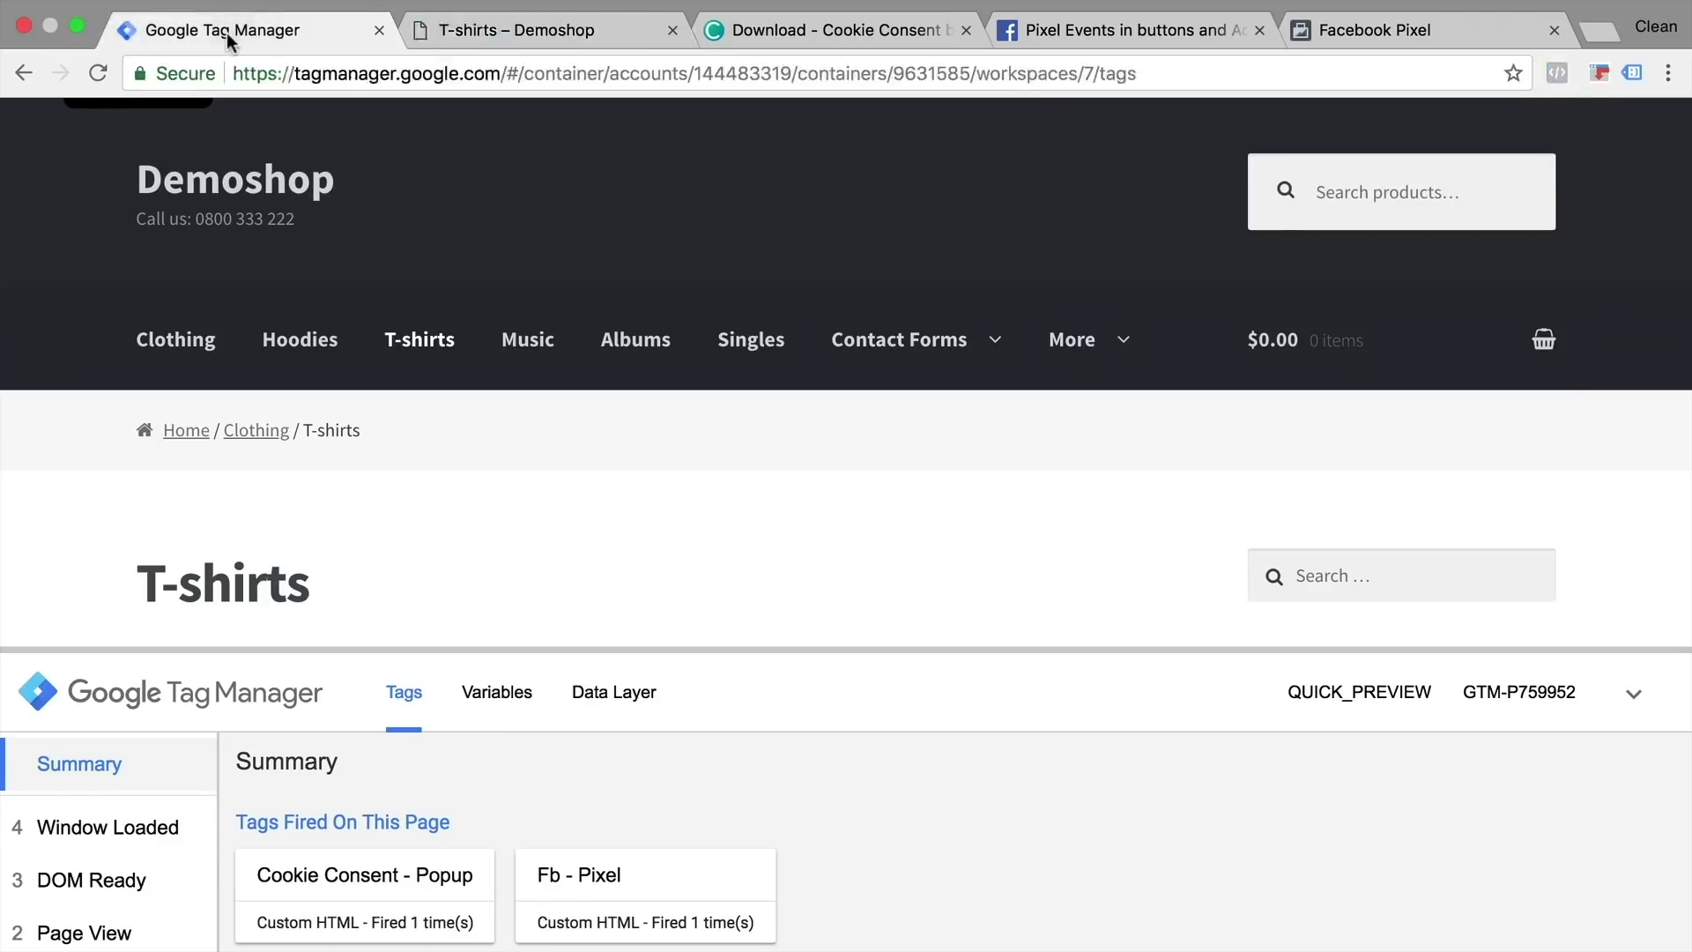
- In Google Tag Manager, start a new trigger named "click" with the trigger type Click - All Elements
click(226, 34)
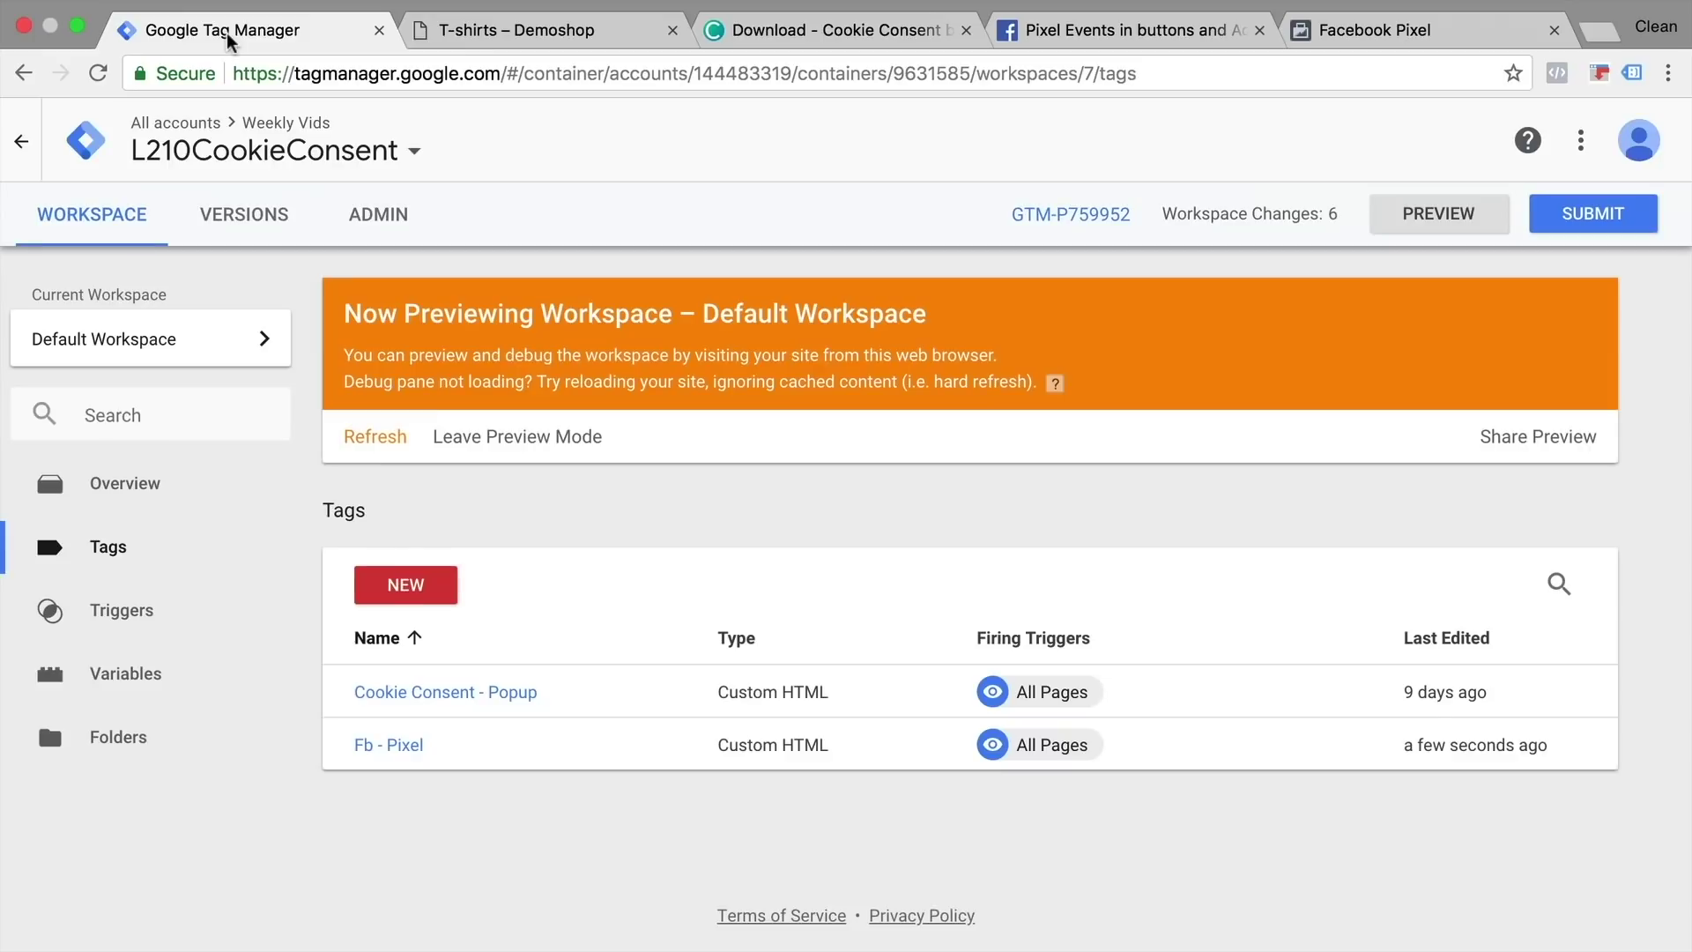
click(150, 617)
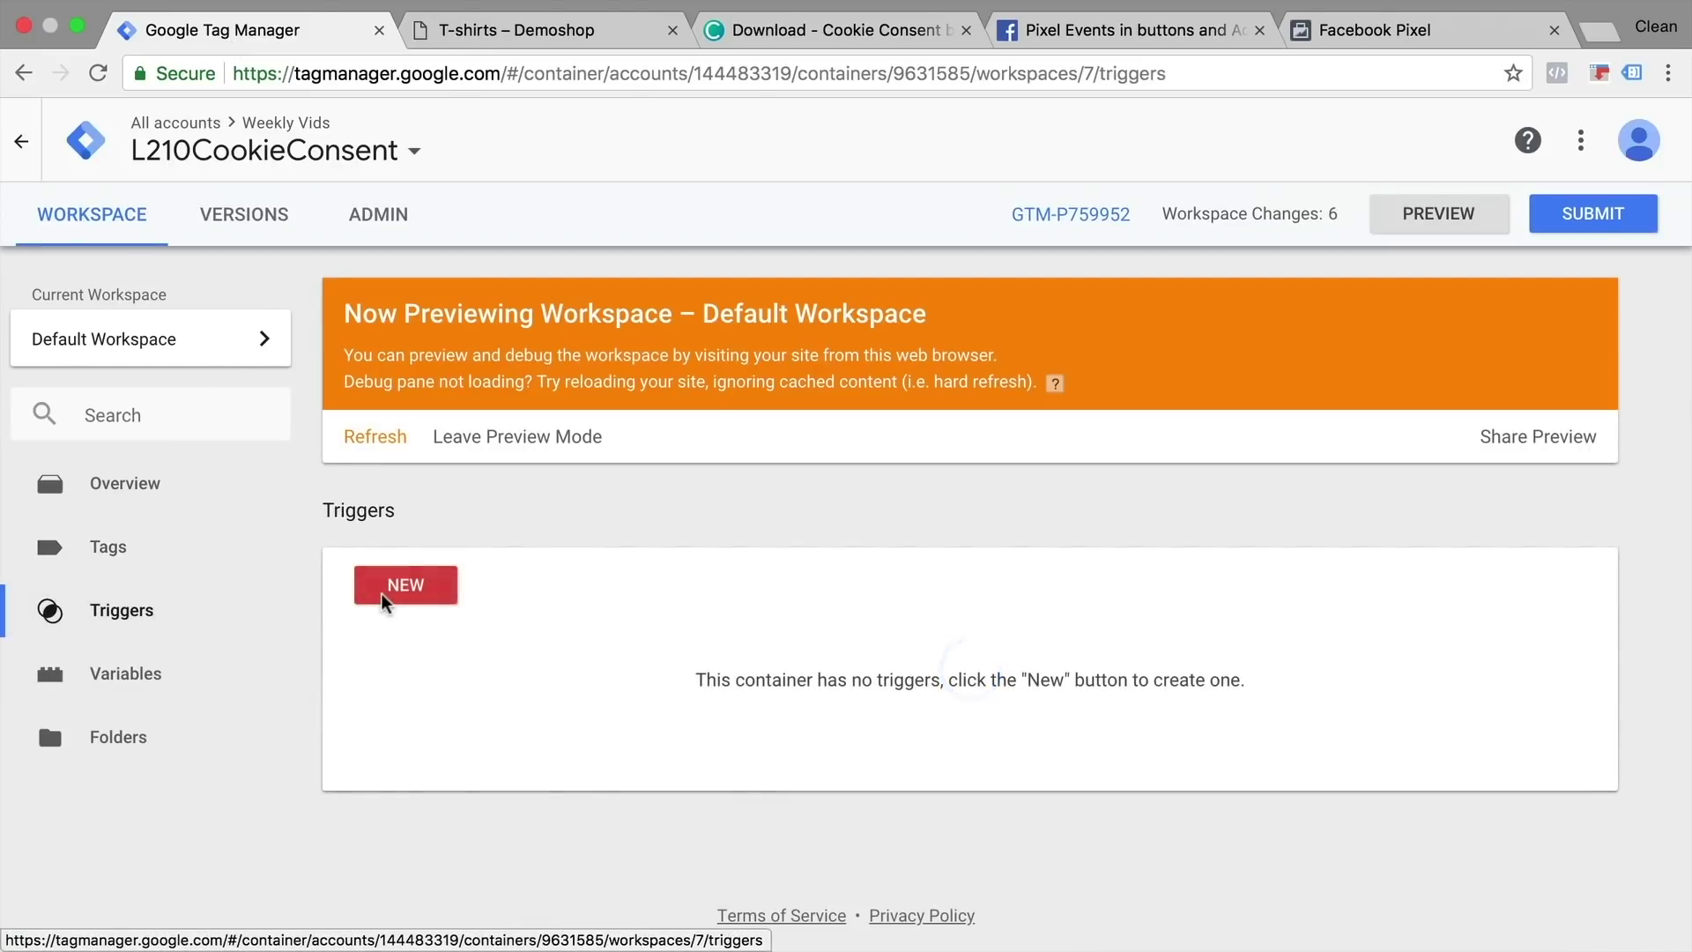
click(438, 598)
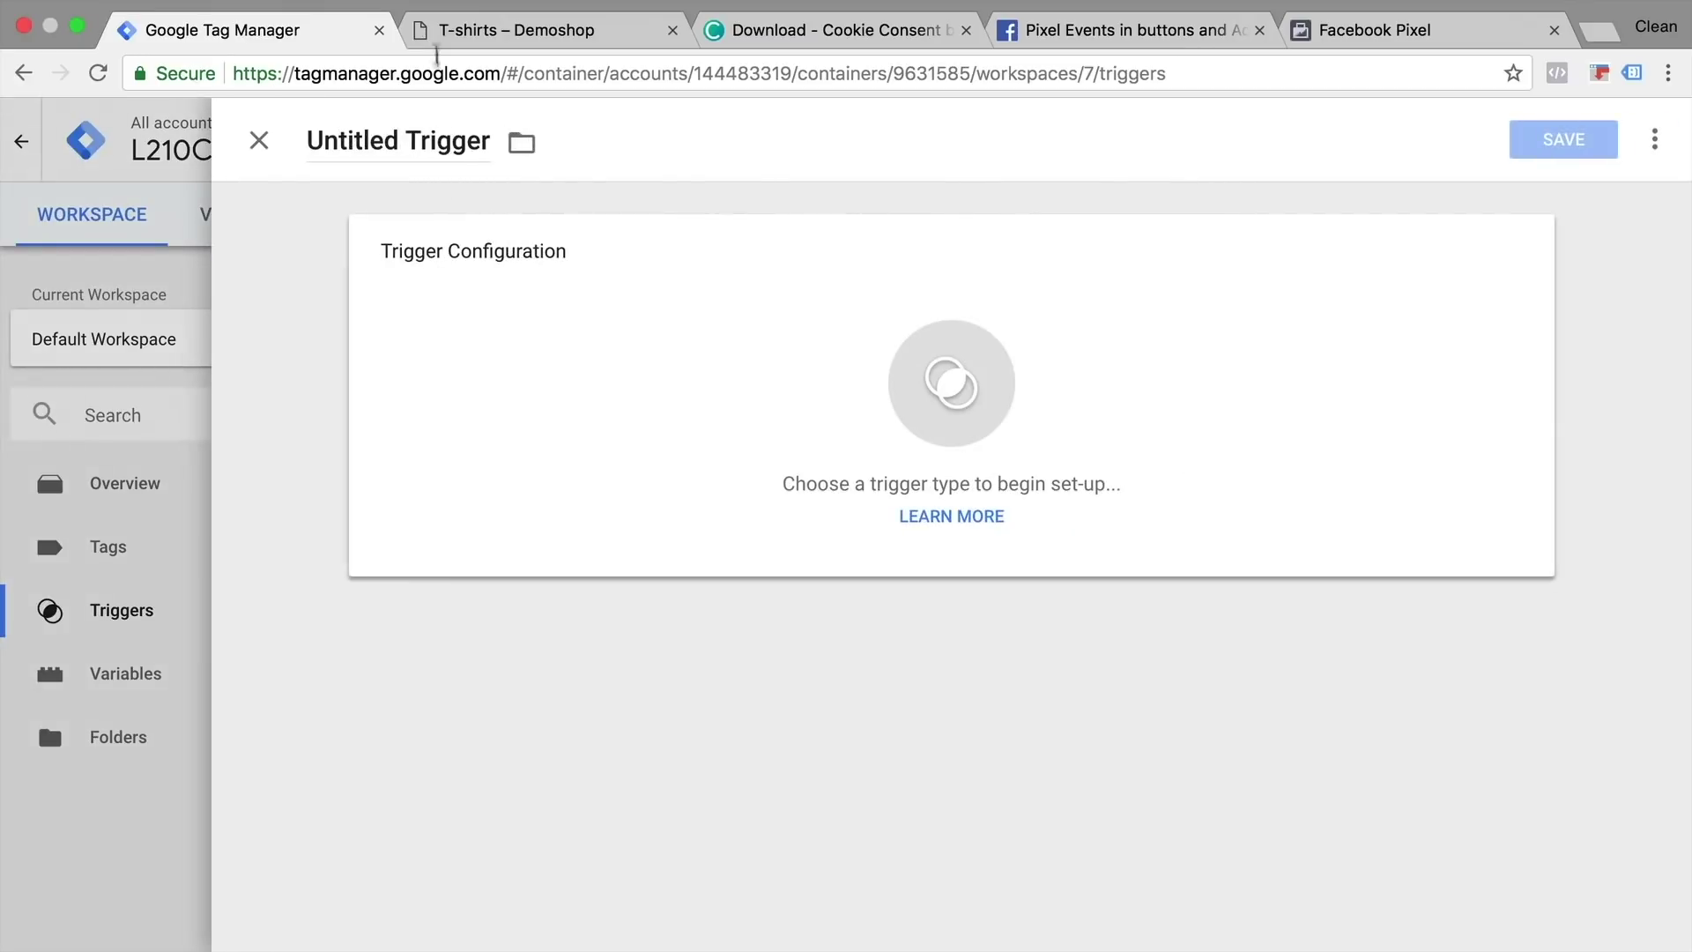
click(369, 133)
text(click)
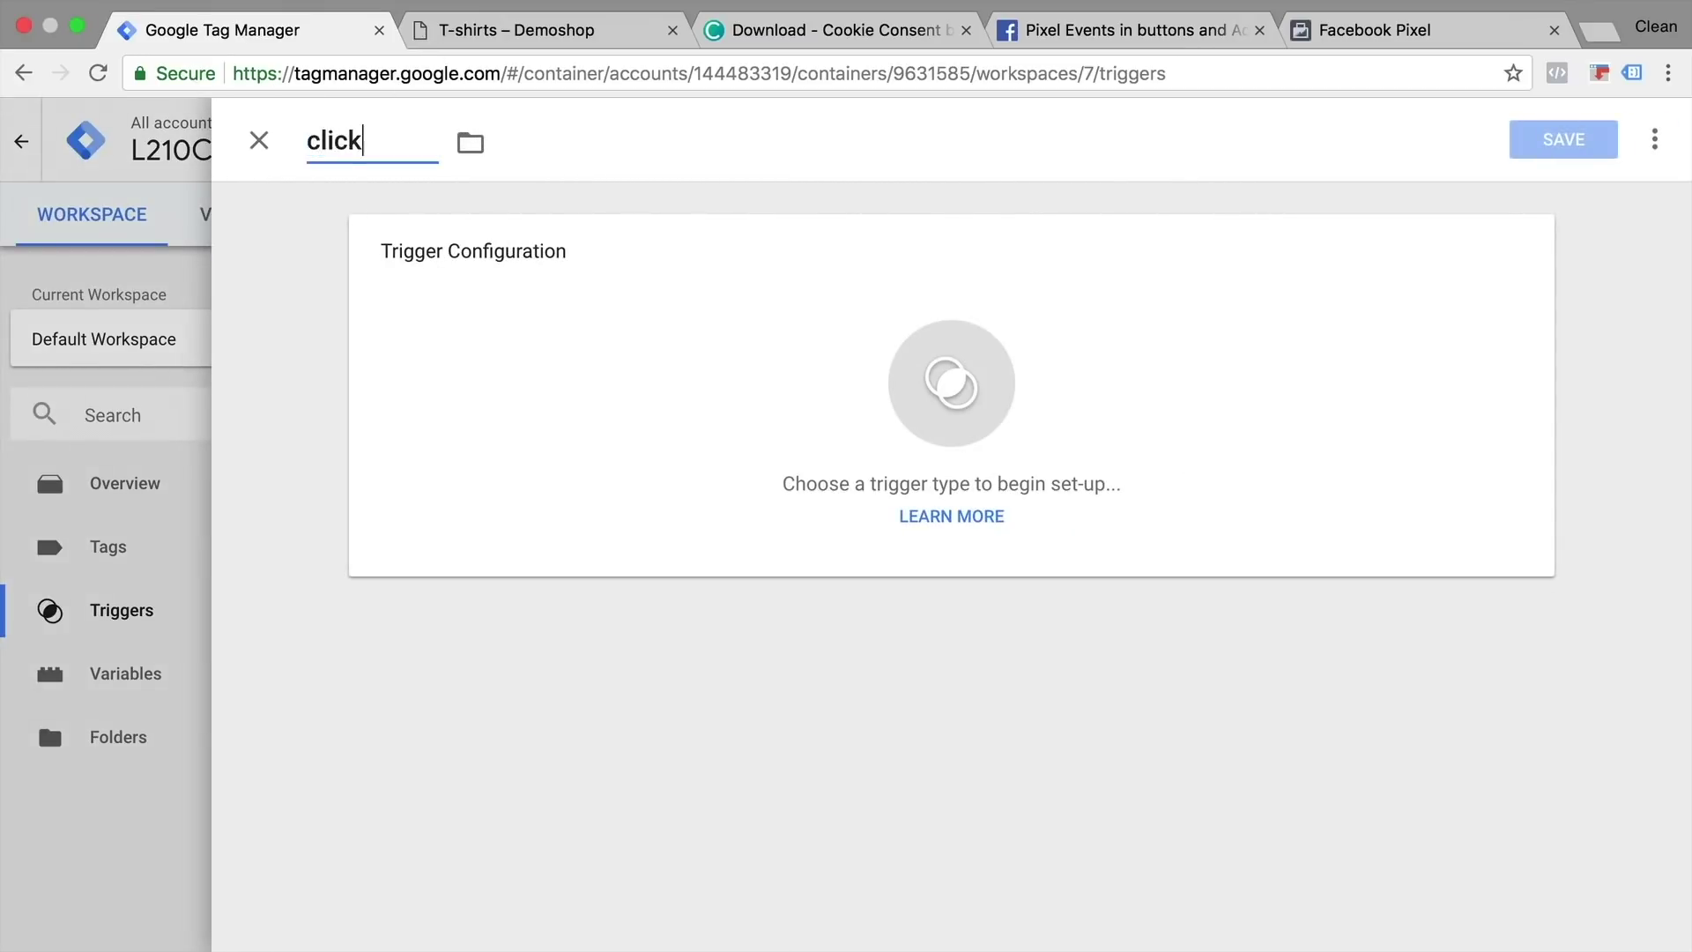
click(748, 368)
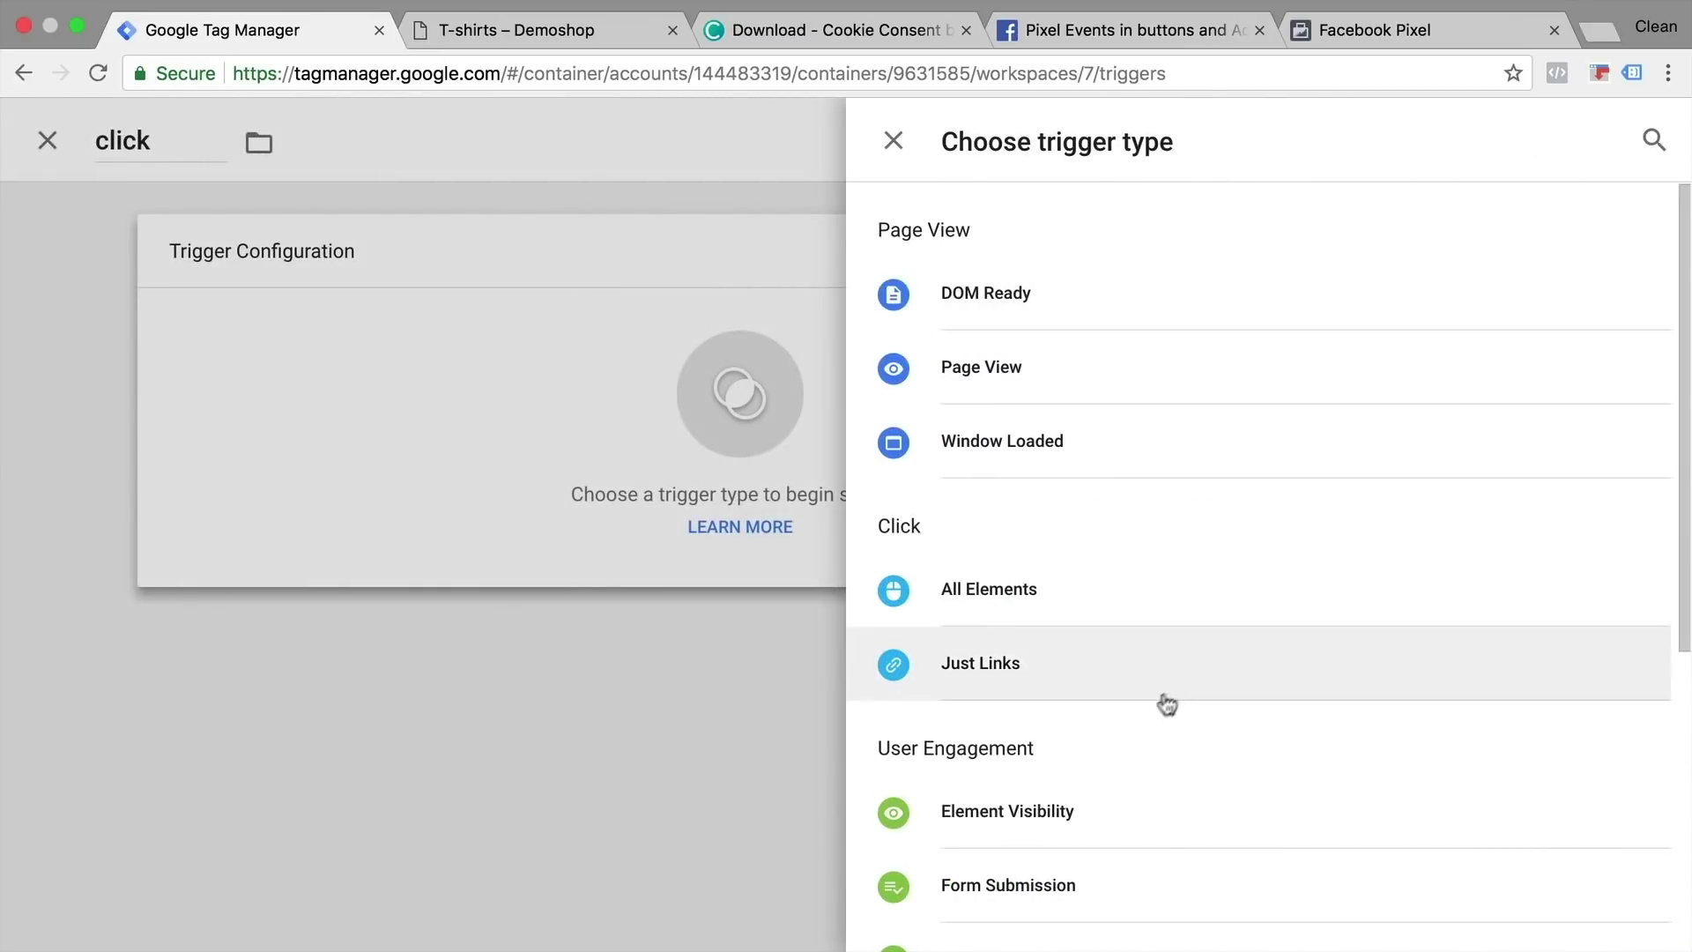
click(1134, 616)
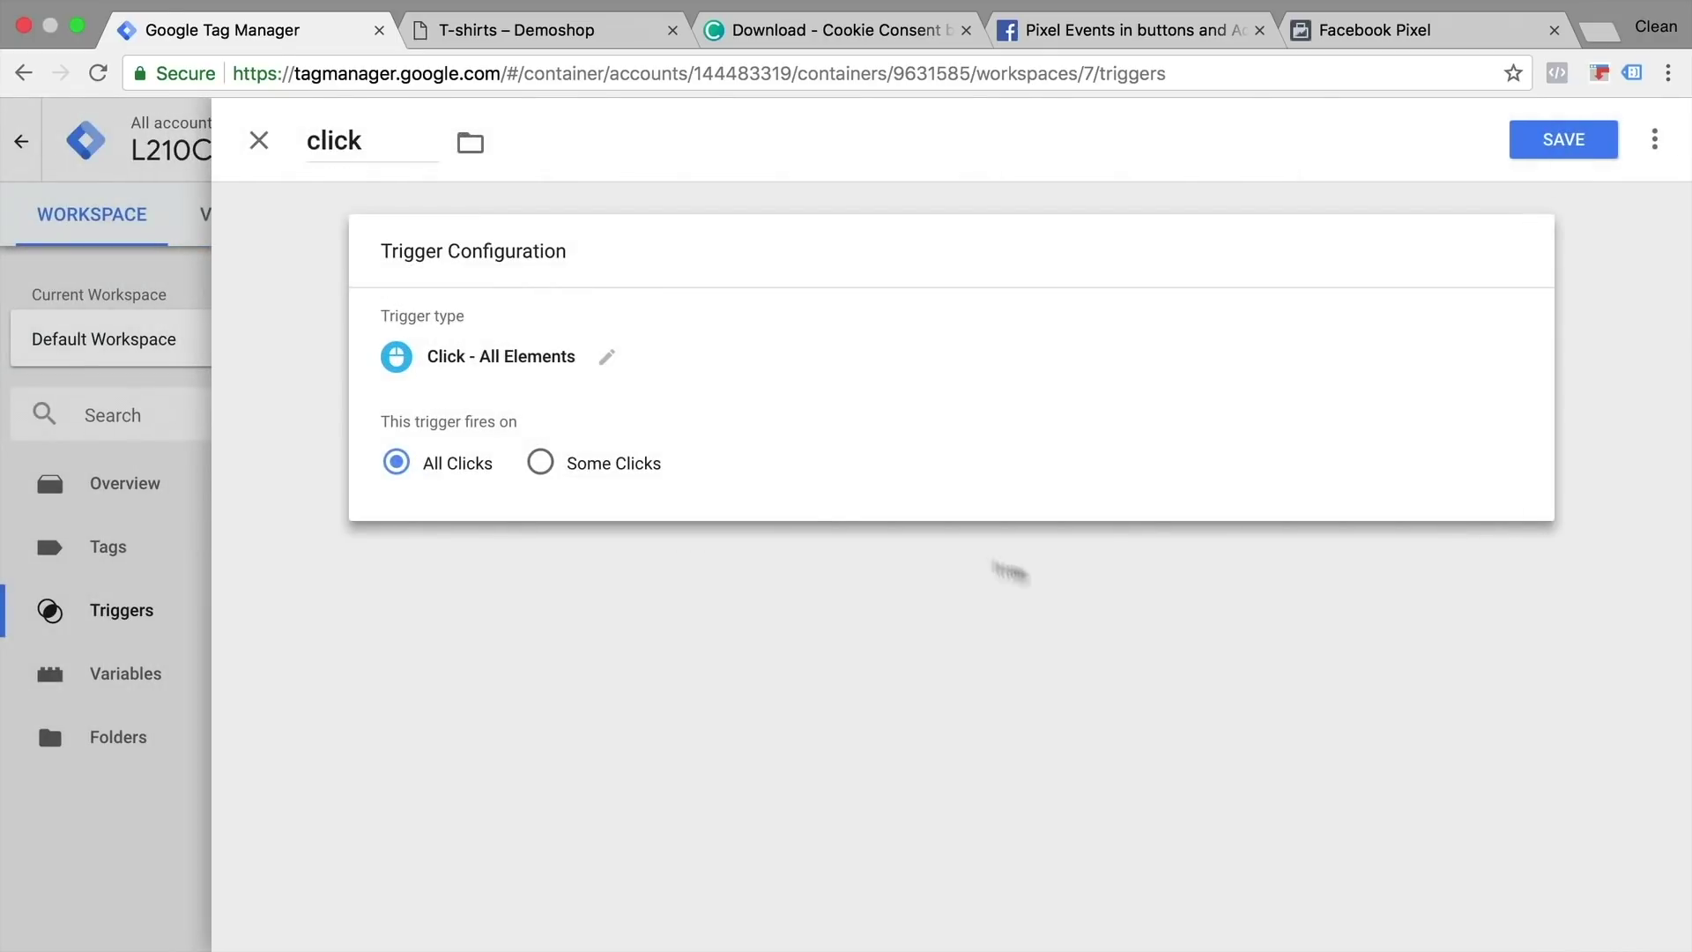
- Save the click trigger and enable the built-in variables Click Element, Click Classes, Click ID, Click Target, Click URL and Click Text
click(1566, 144)
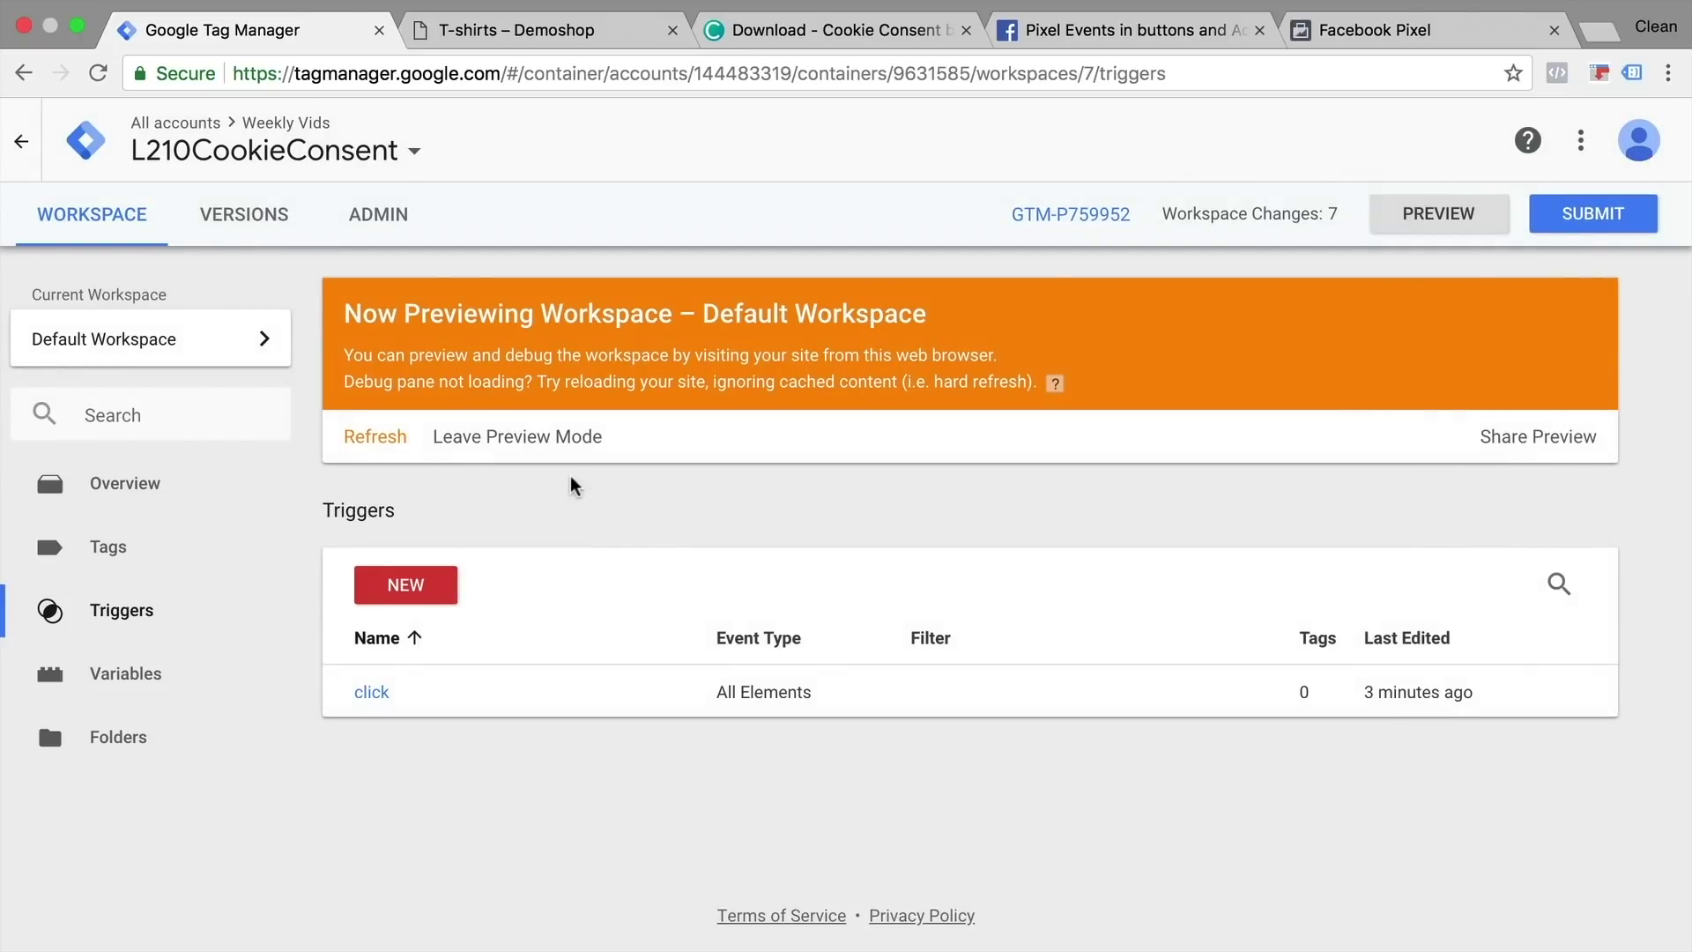
click(118, 691)
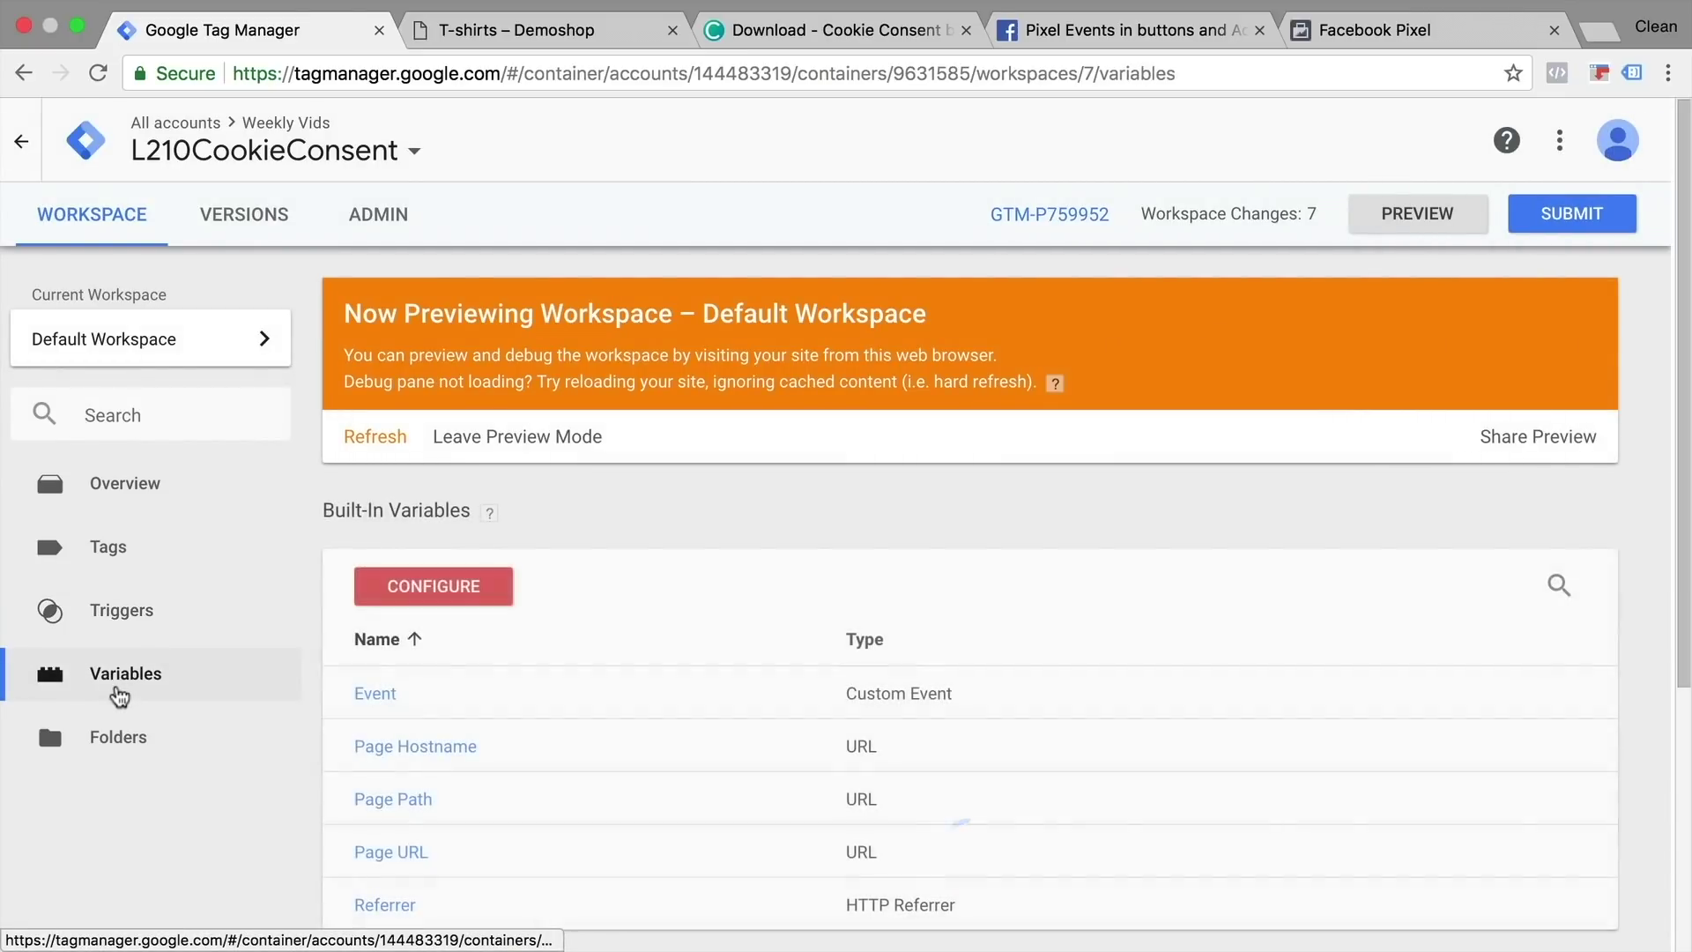
scroll(532, 643, down, 3)
click(469, 428)
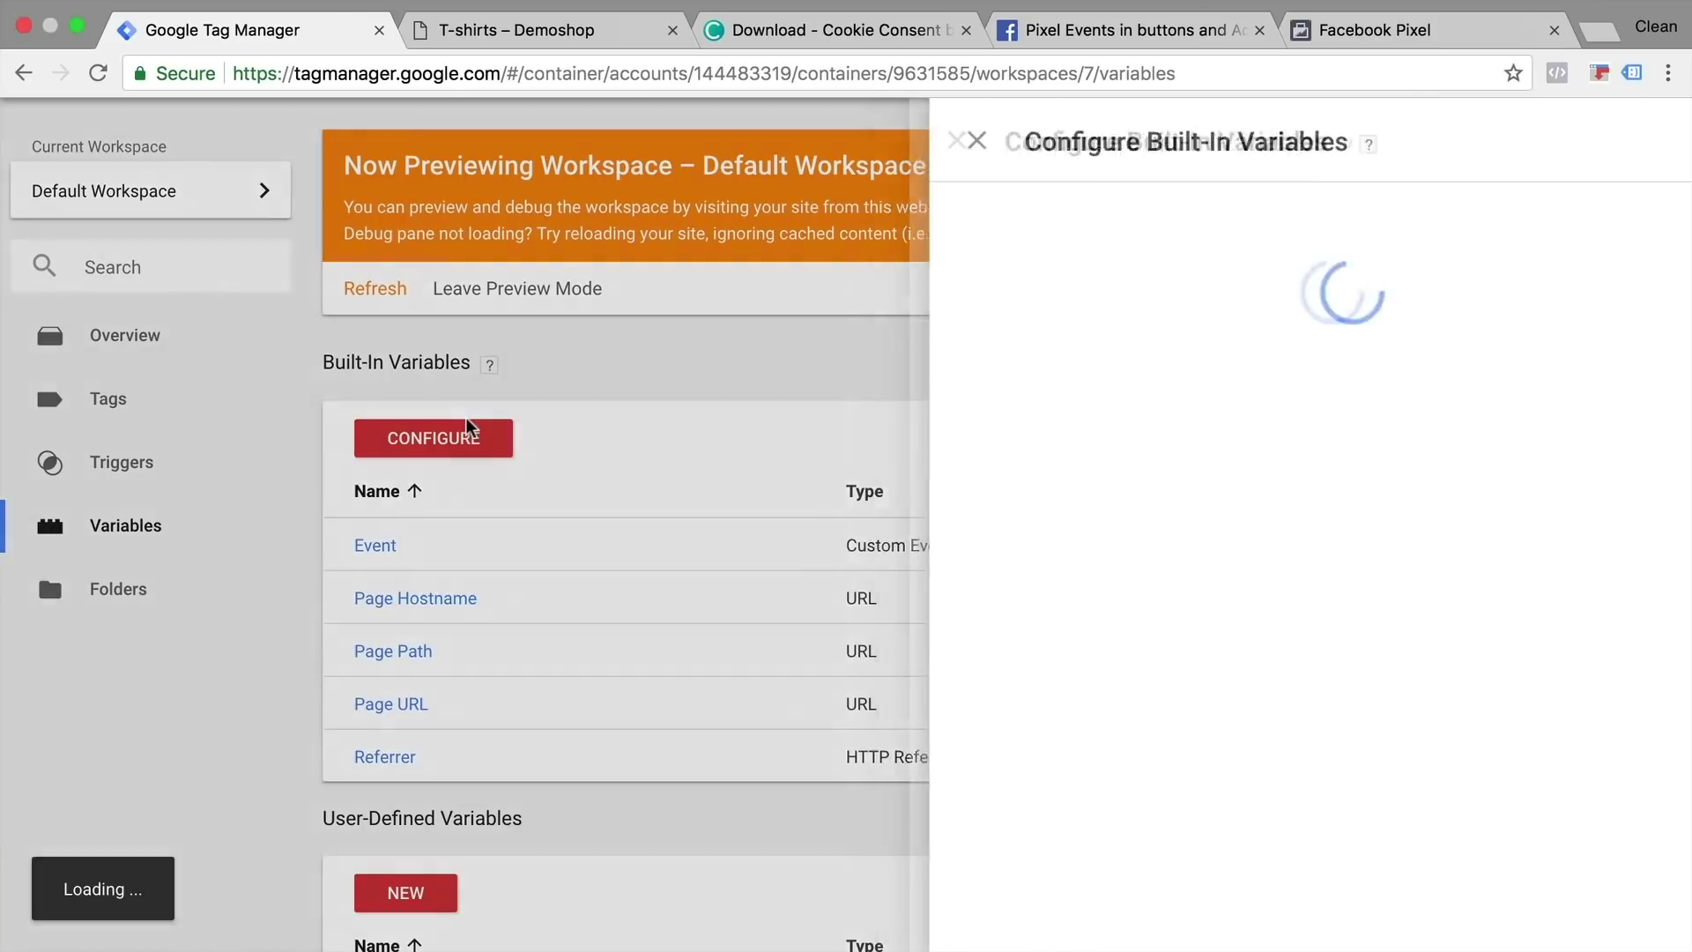
scroll(1119, 401, down, 10)
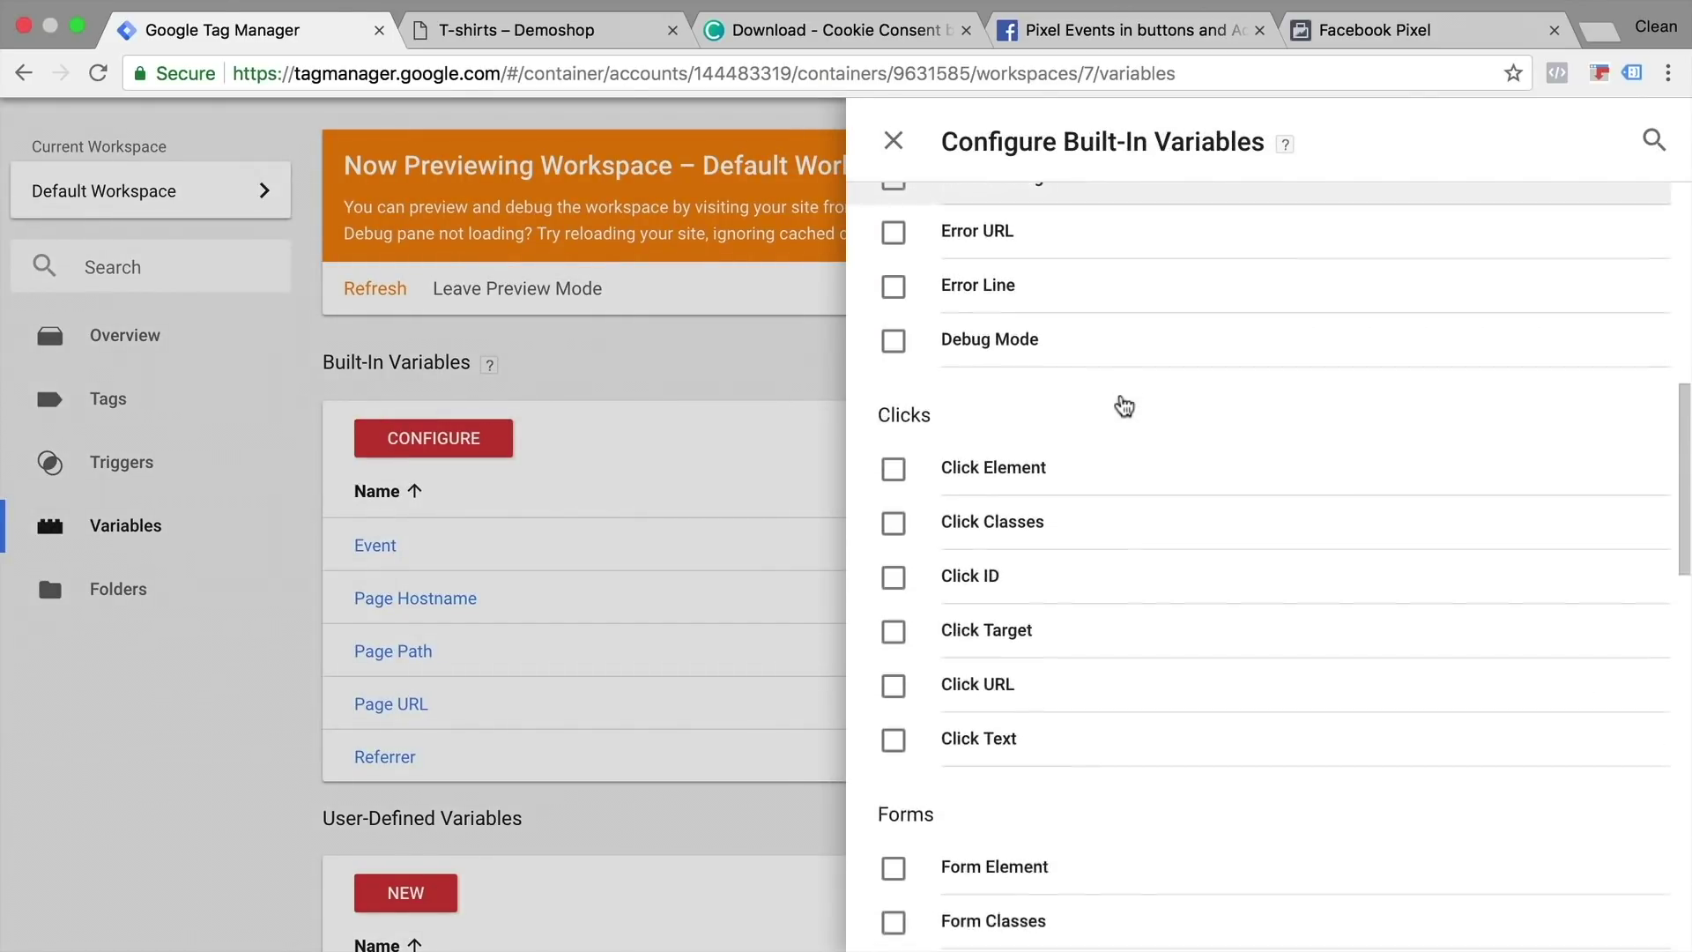
click(1031, 460)
click(1016, 515)
click(983, 571)
click(980, 624)
click(976, 679)
click(975, 733)
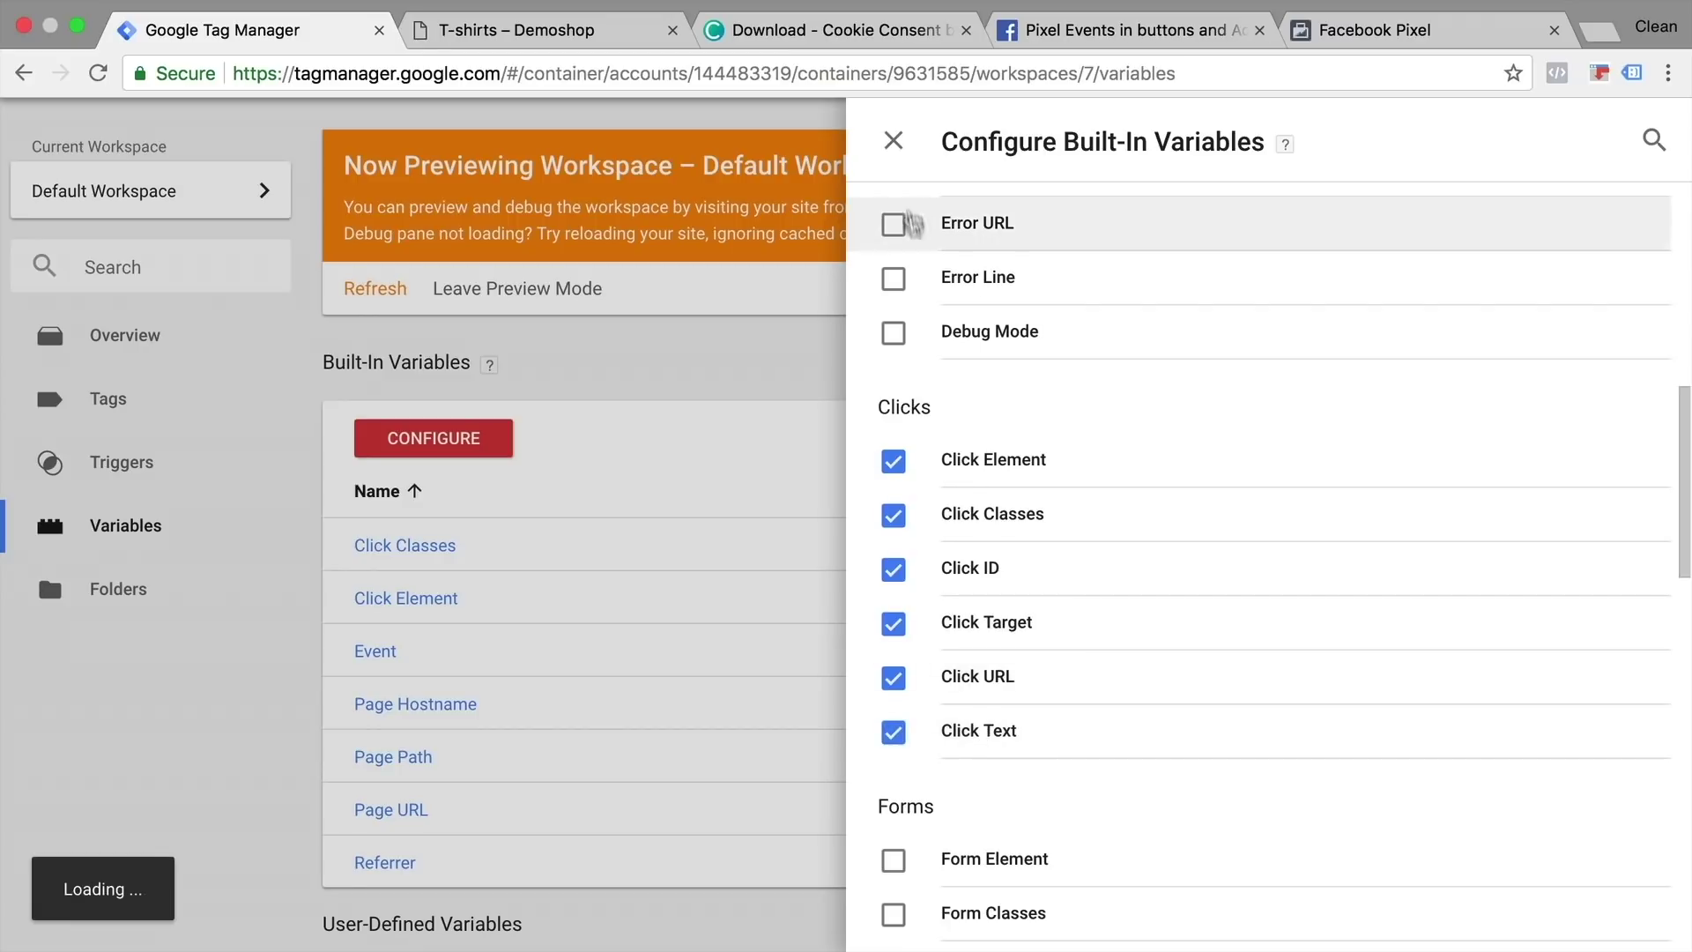
click(893, 141)
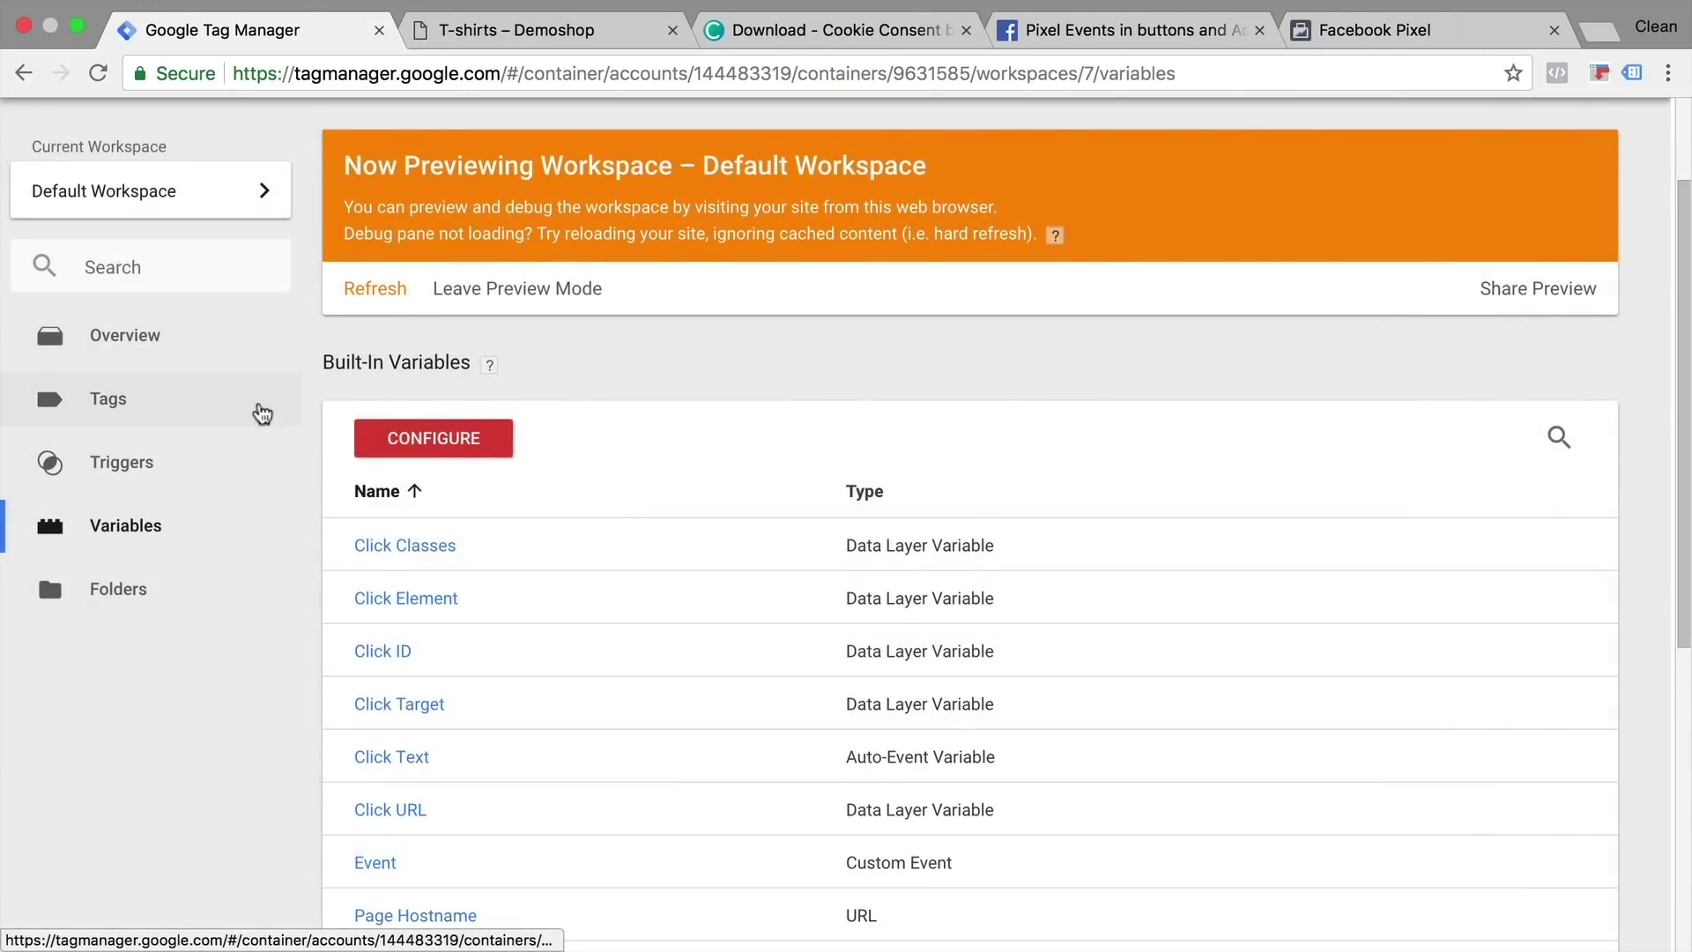
- Delete the cookieconsent_status cookie for demoshop.com on the T-shirts page, close the developer tools and reload the page
click(507, 34)
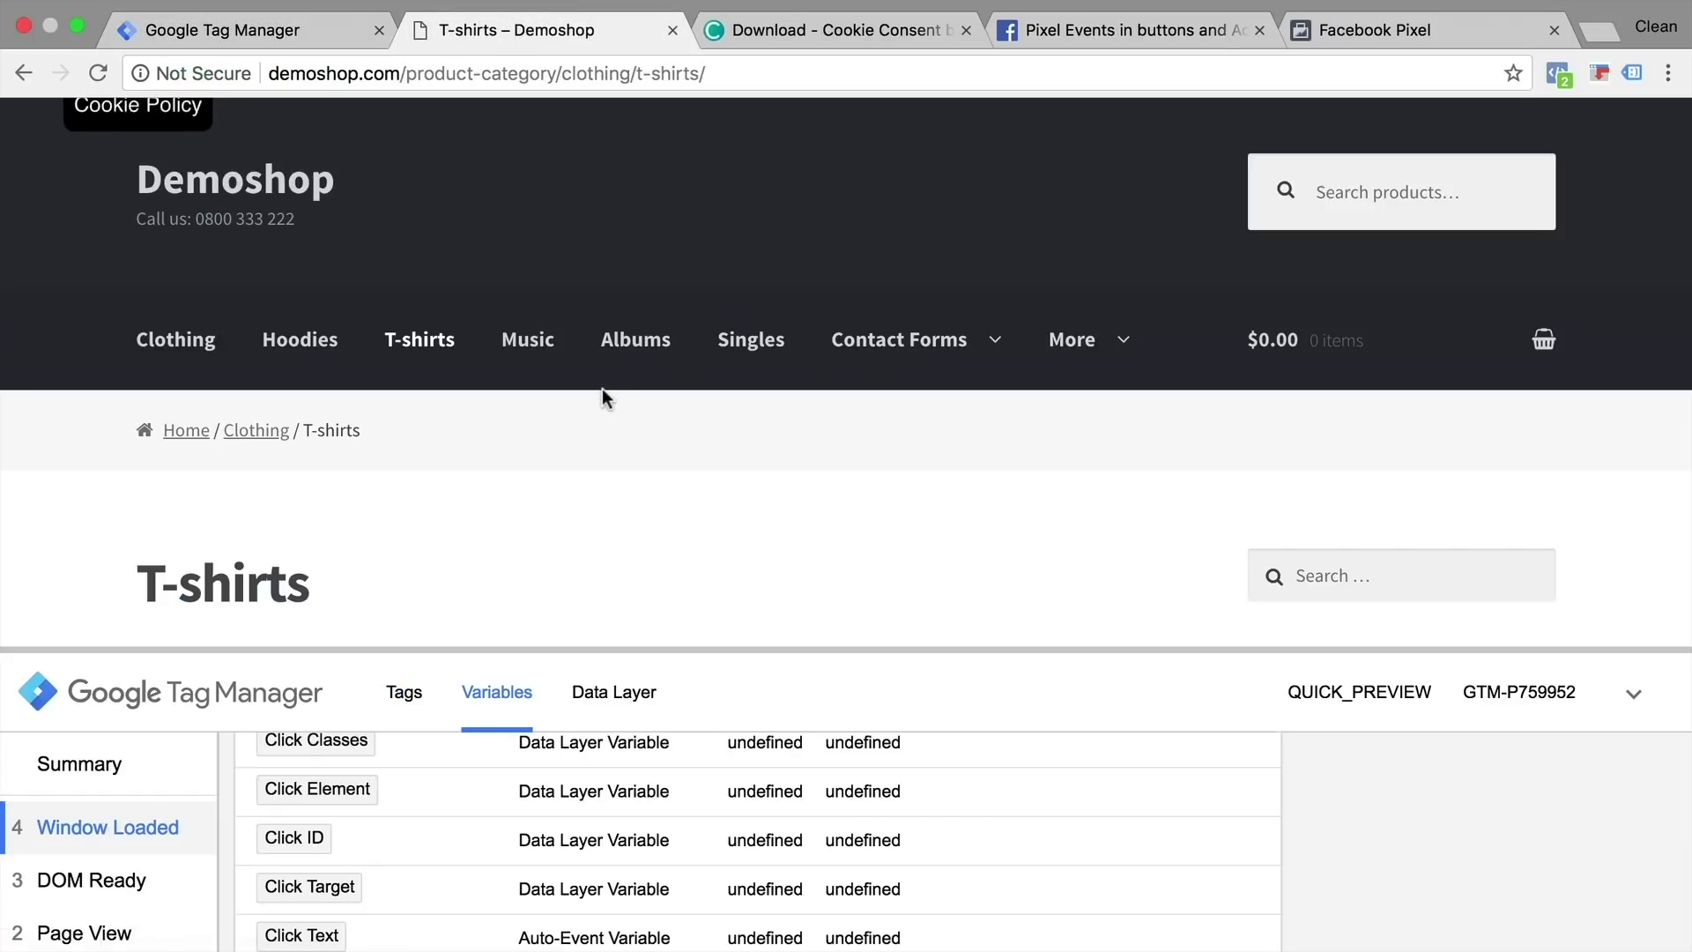
key(super+alt+j)
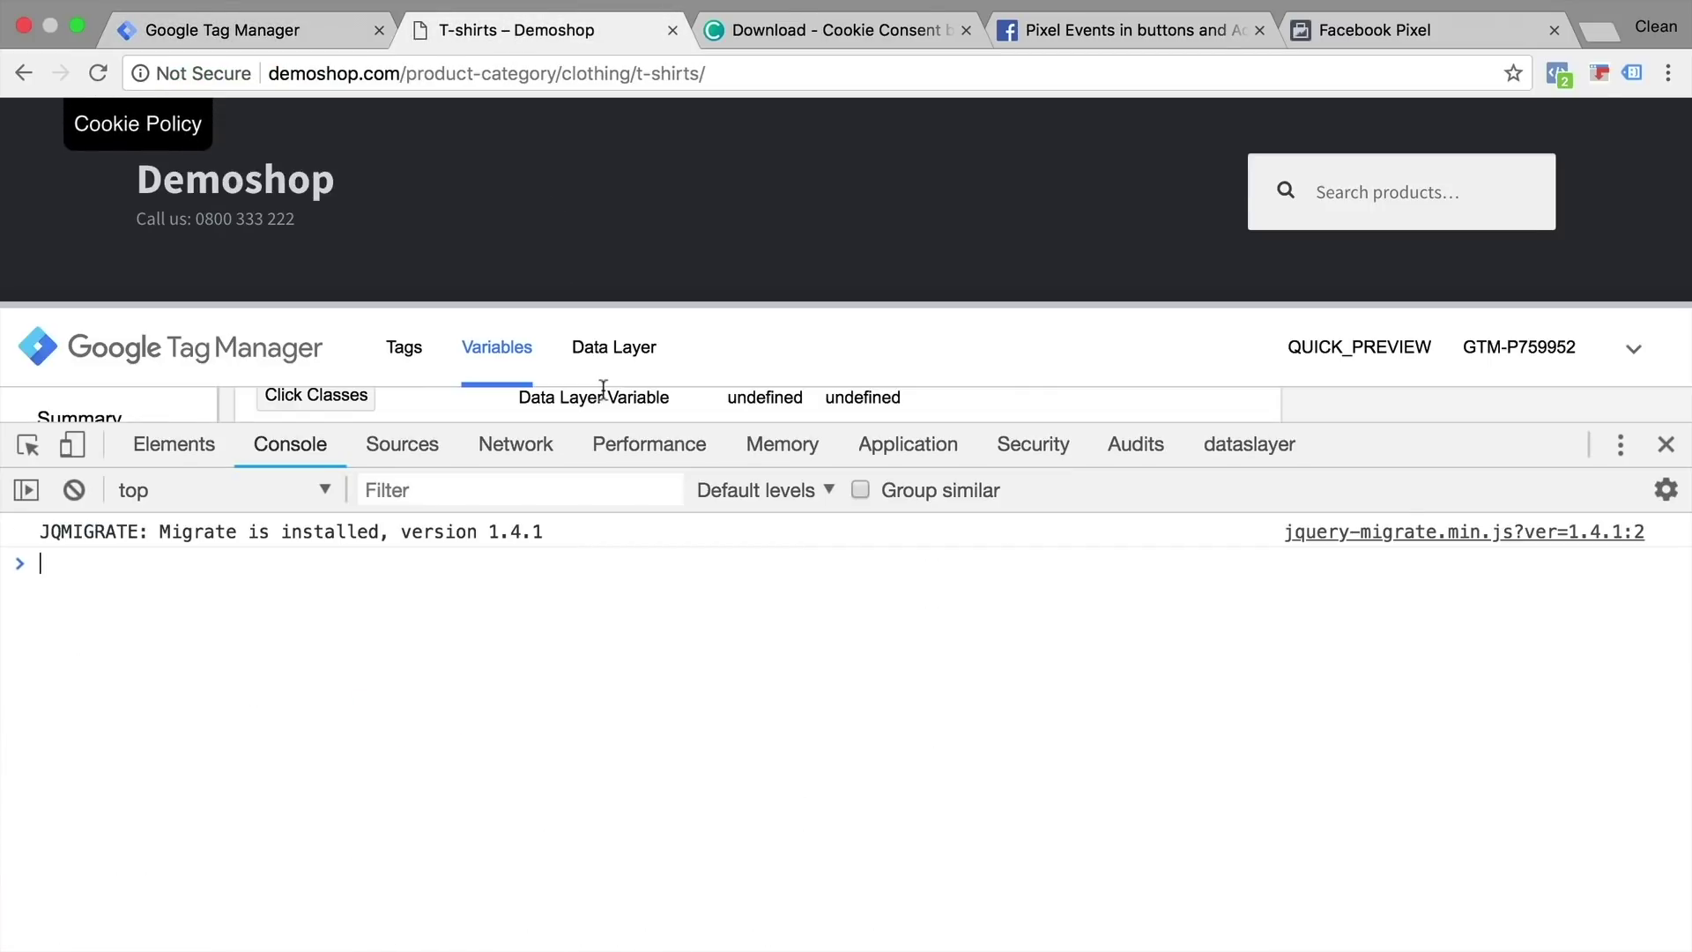
click(956, 448)
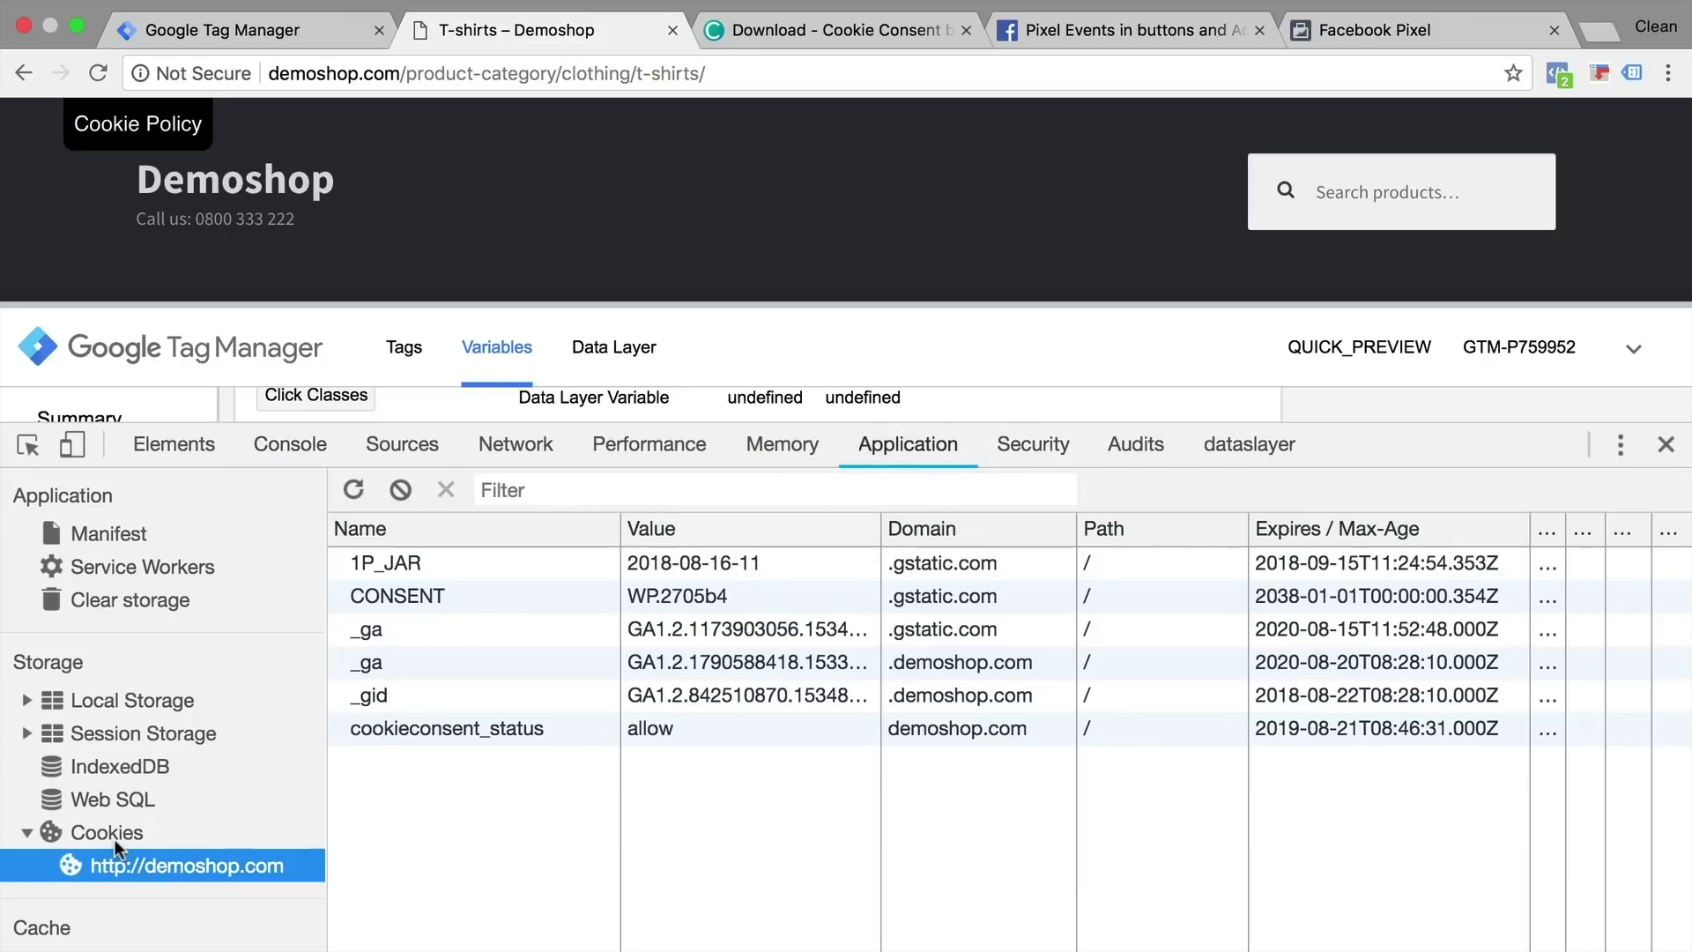
click(449, 726)
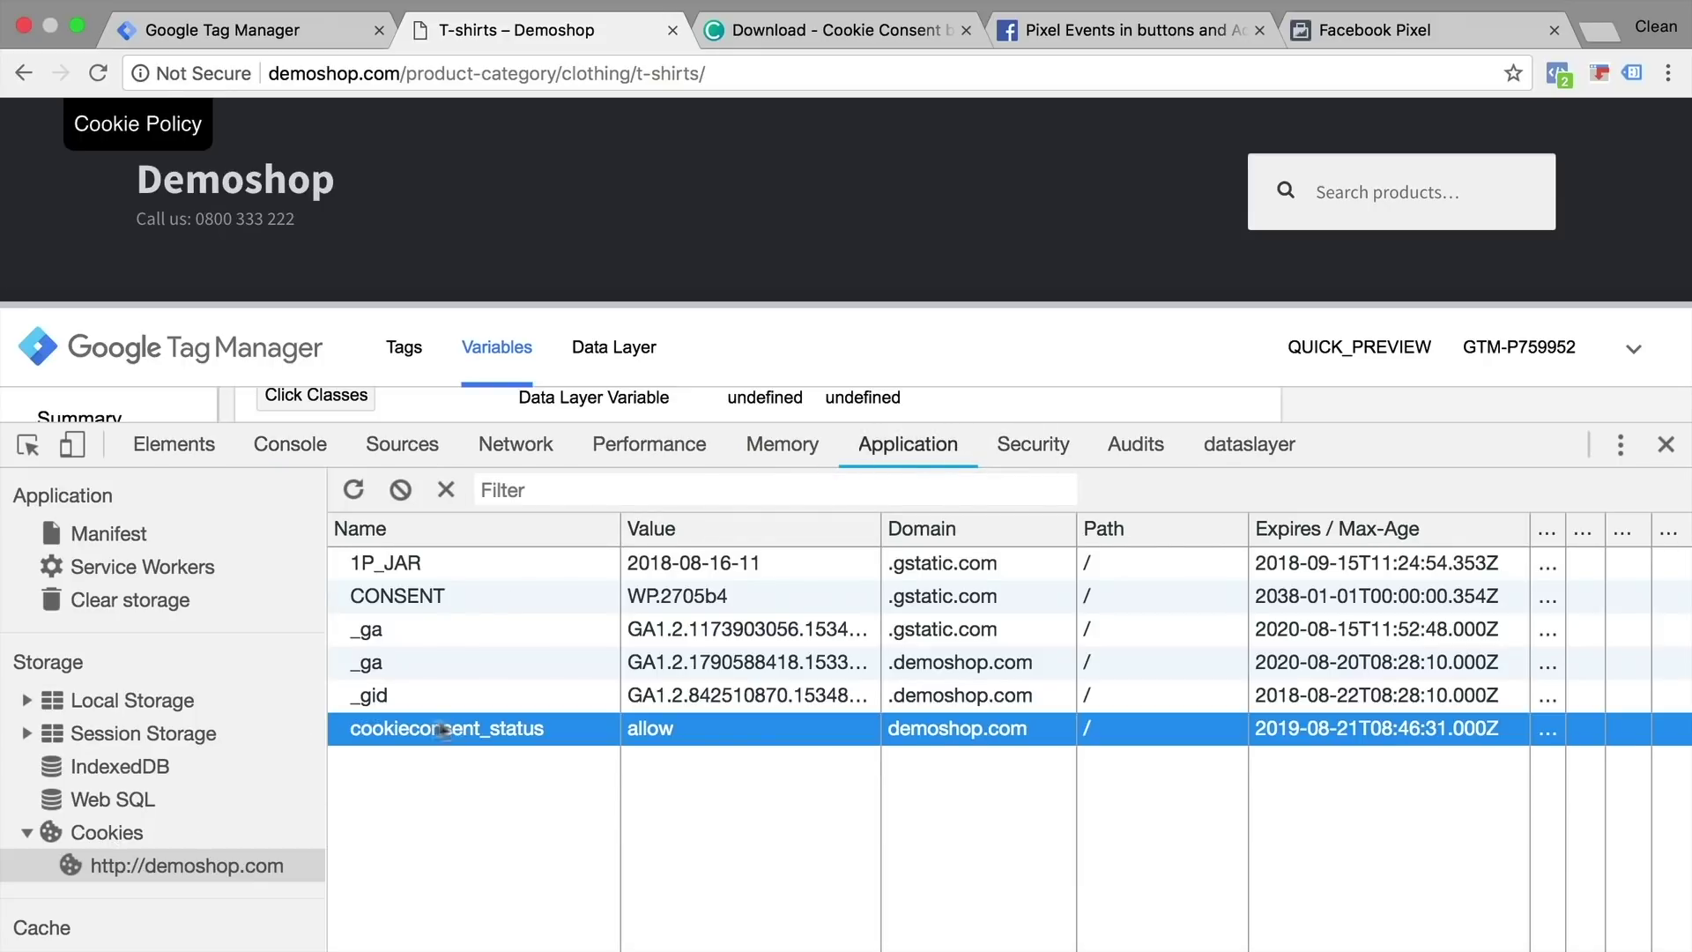
click(446, 490)
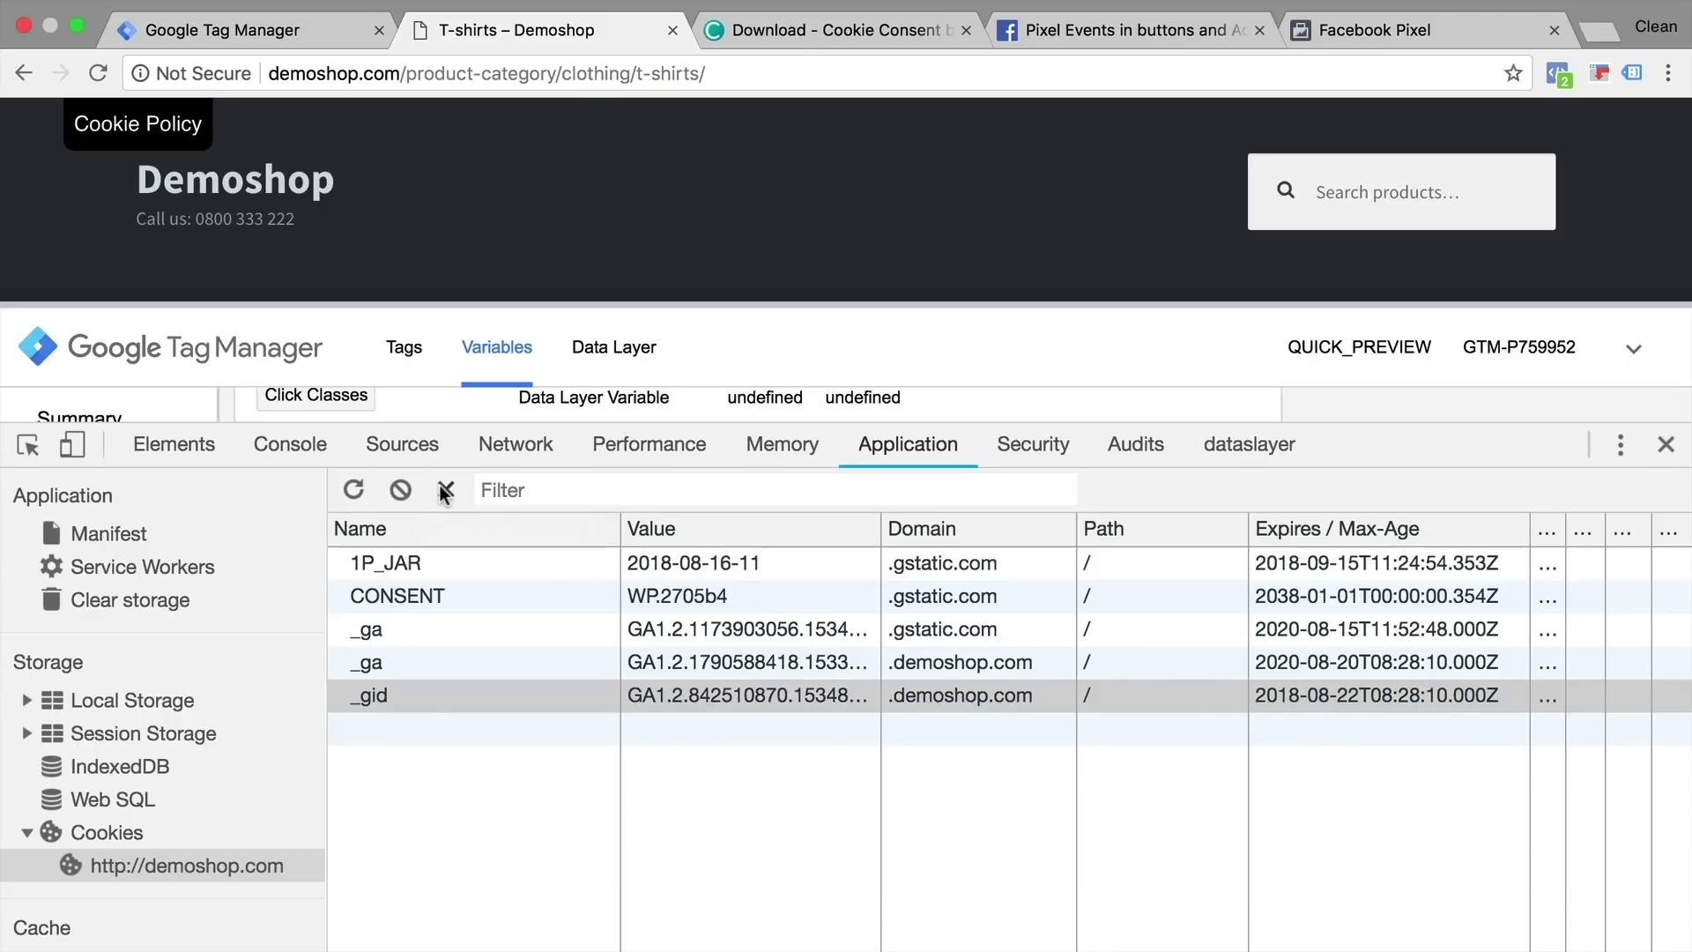
click(1665, 444)
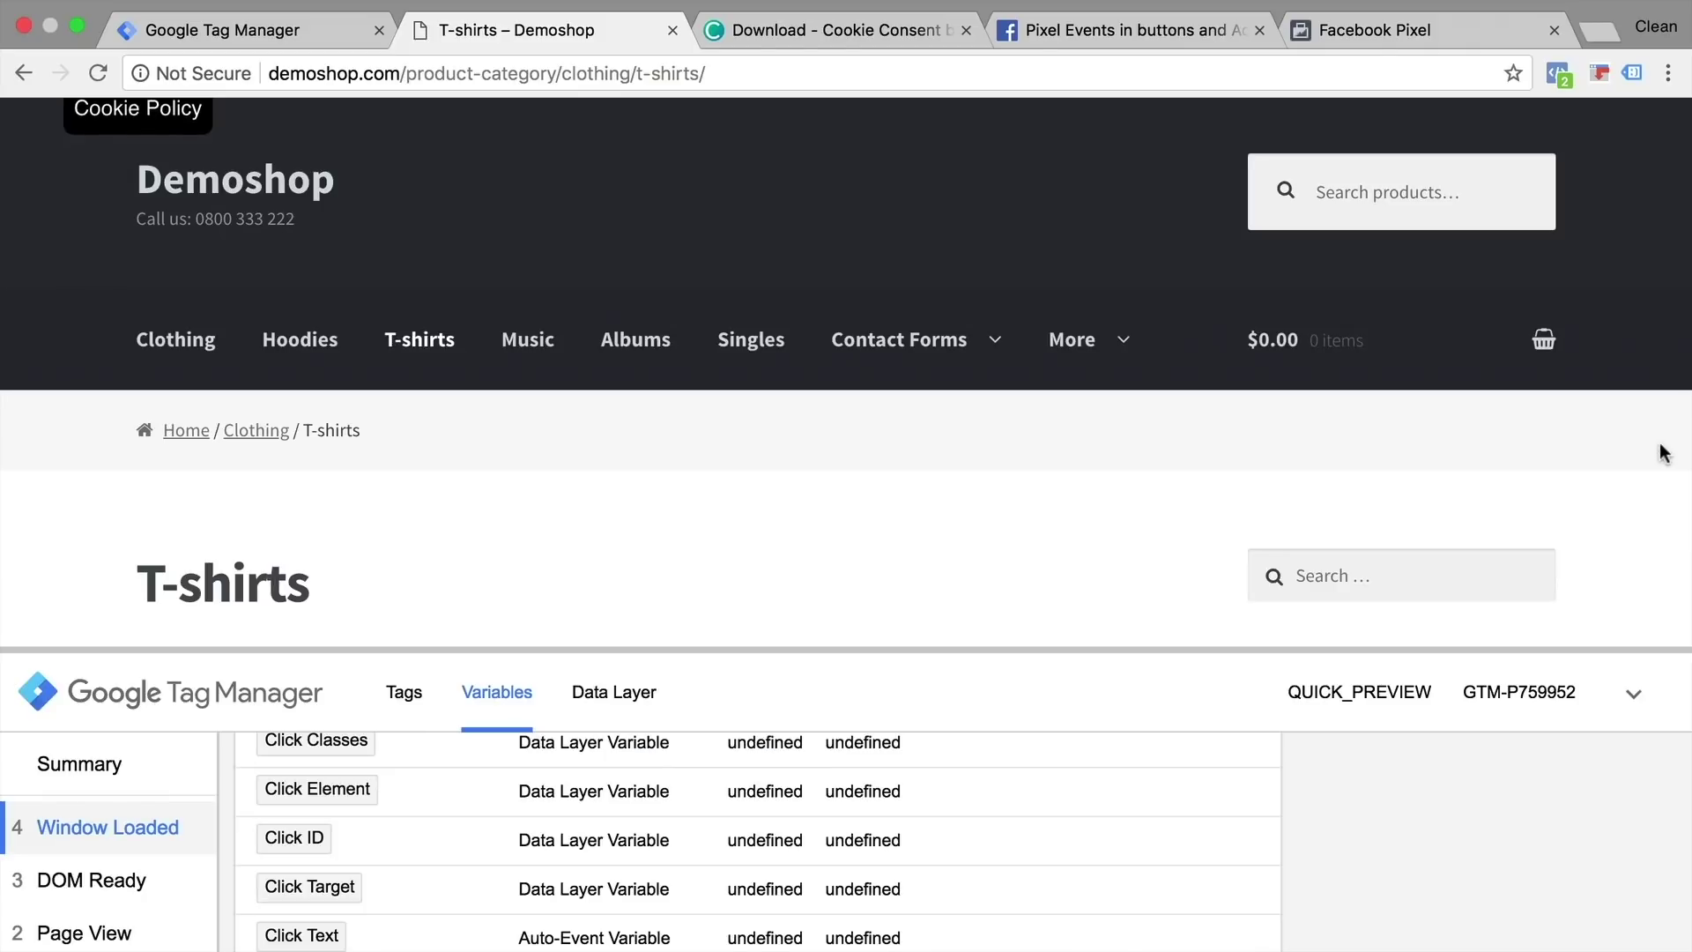
key(super+r)
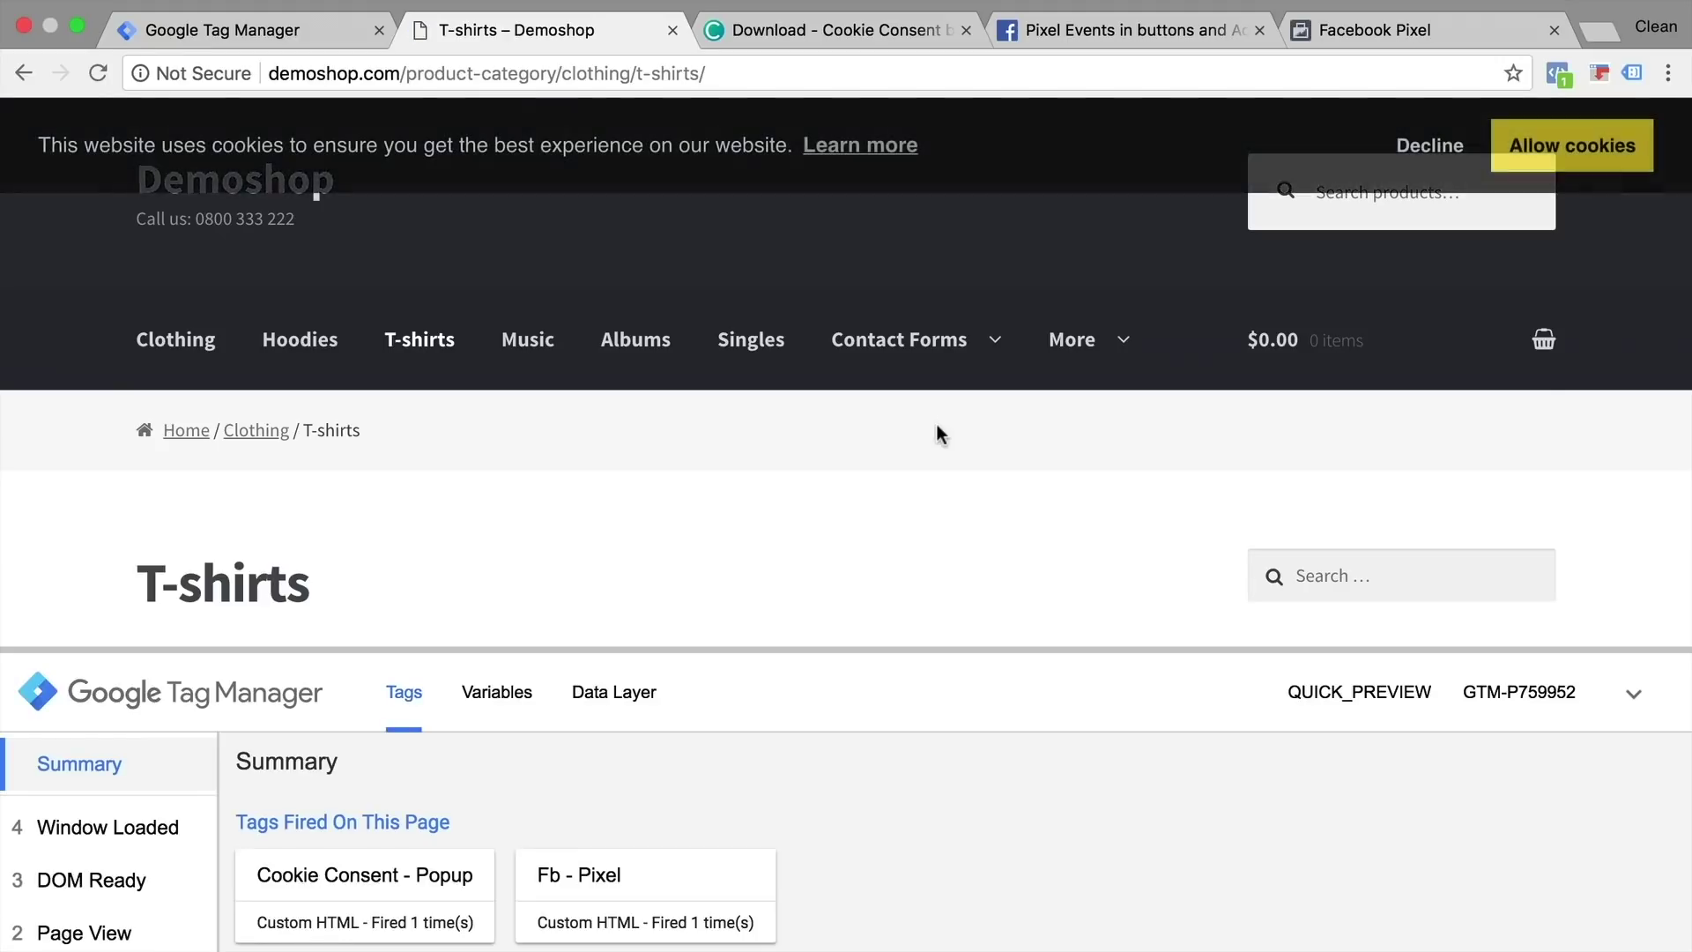
- Allow cookies in the consent banner and examine the resulting gtm.click event's variables in the enlarged preview pane, especially Click Classes
click(1599, 166)
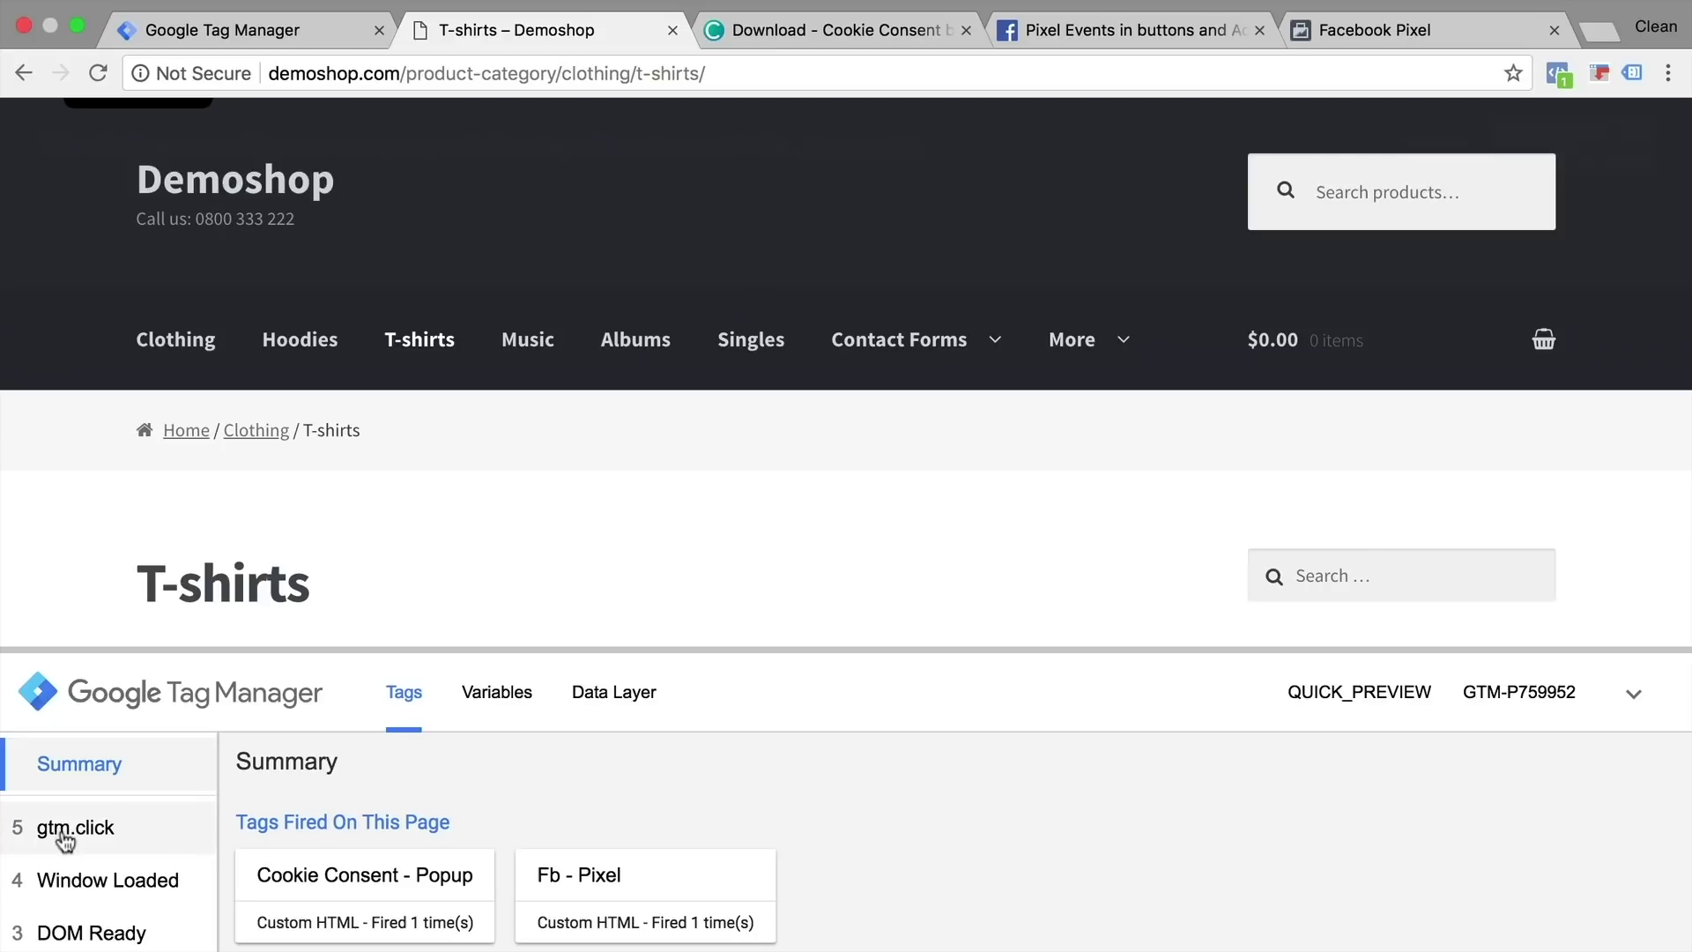
click(64, 832)
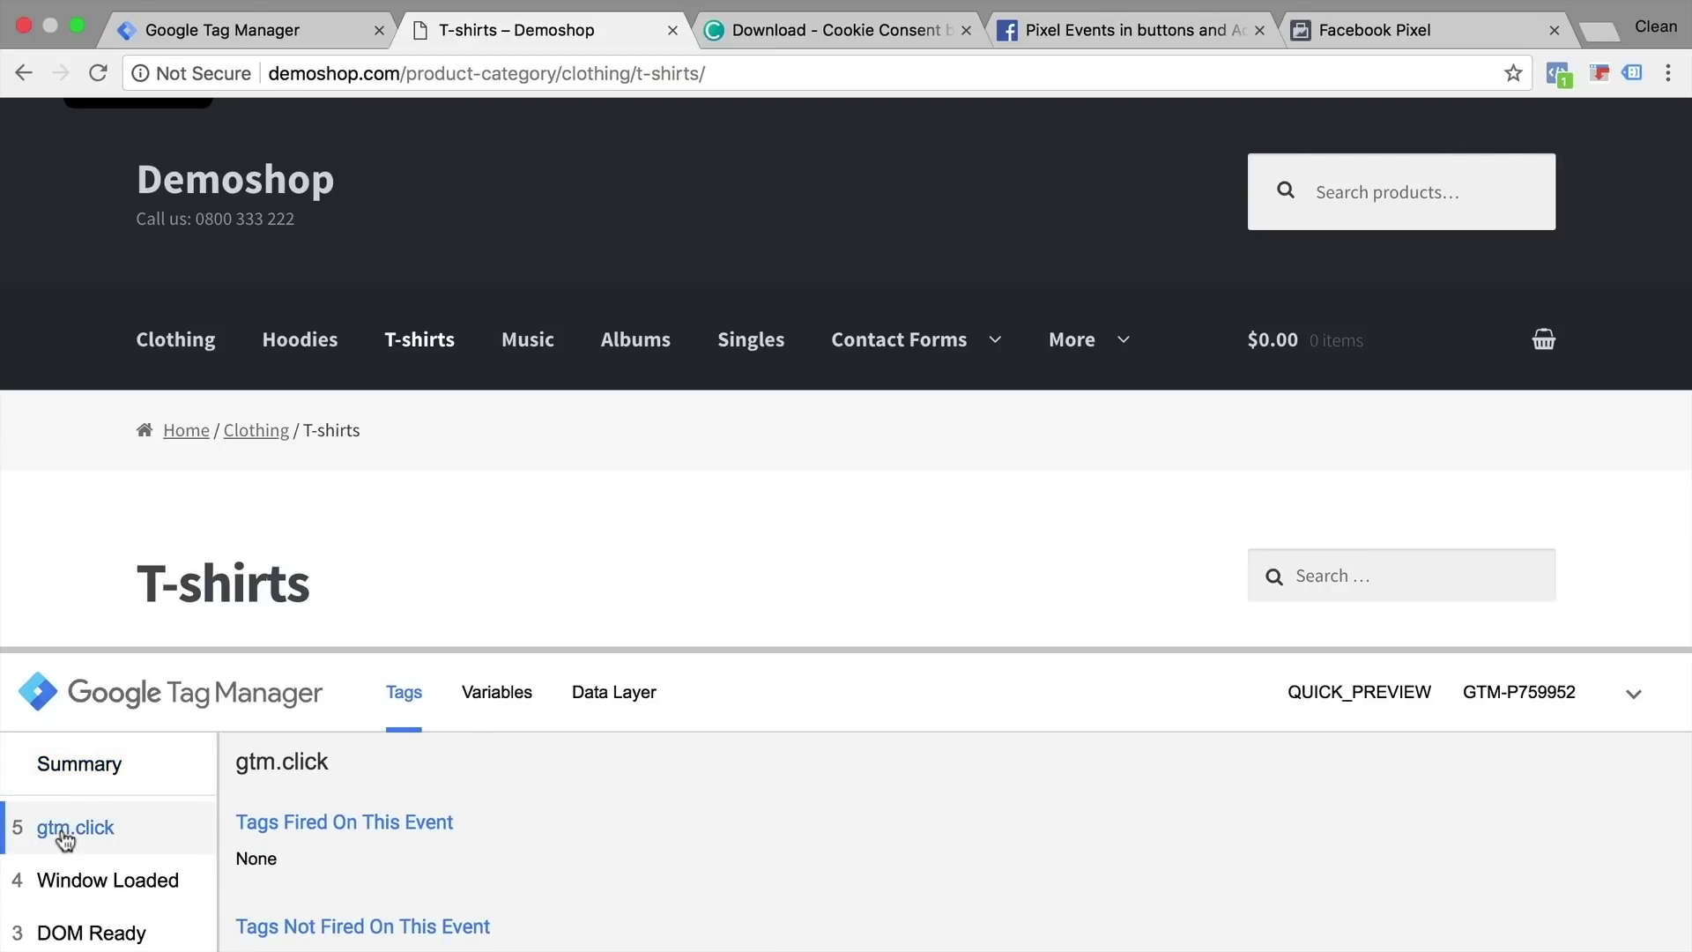
click(532, 694)
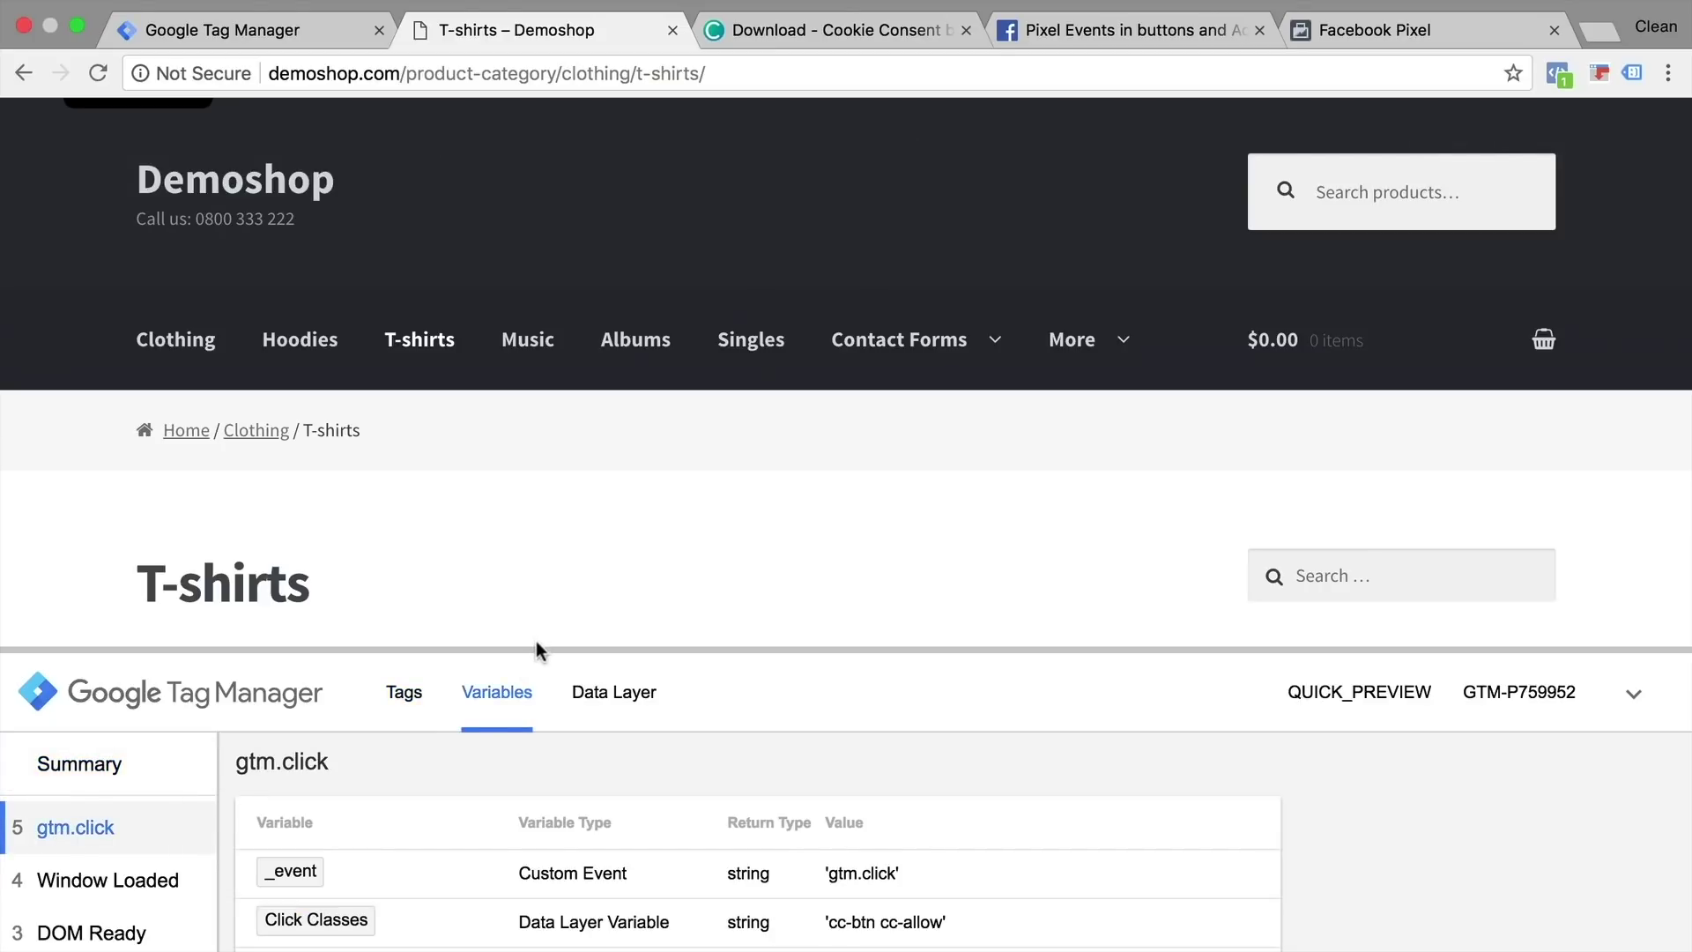
drag(529, 648, 616, 166)
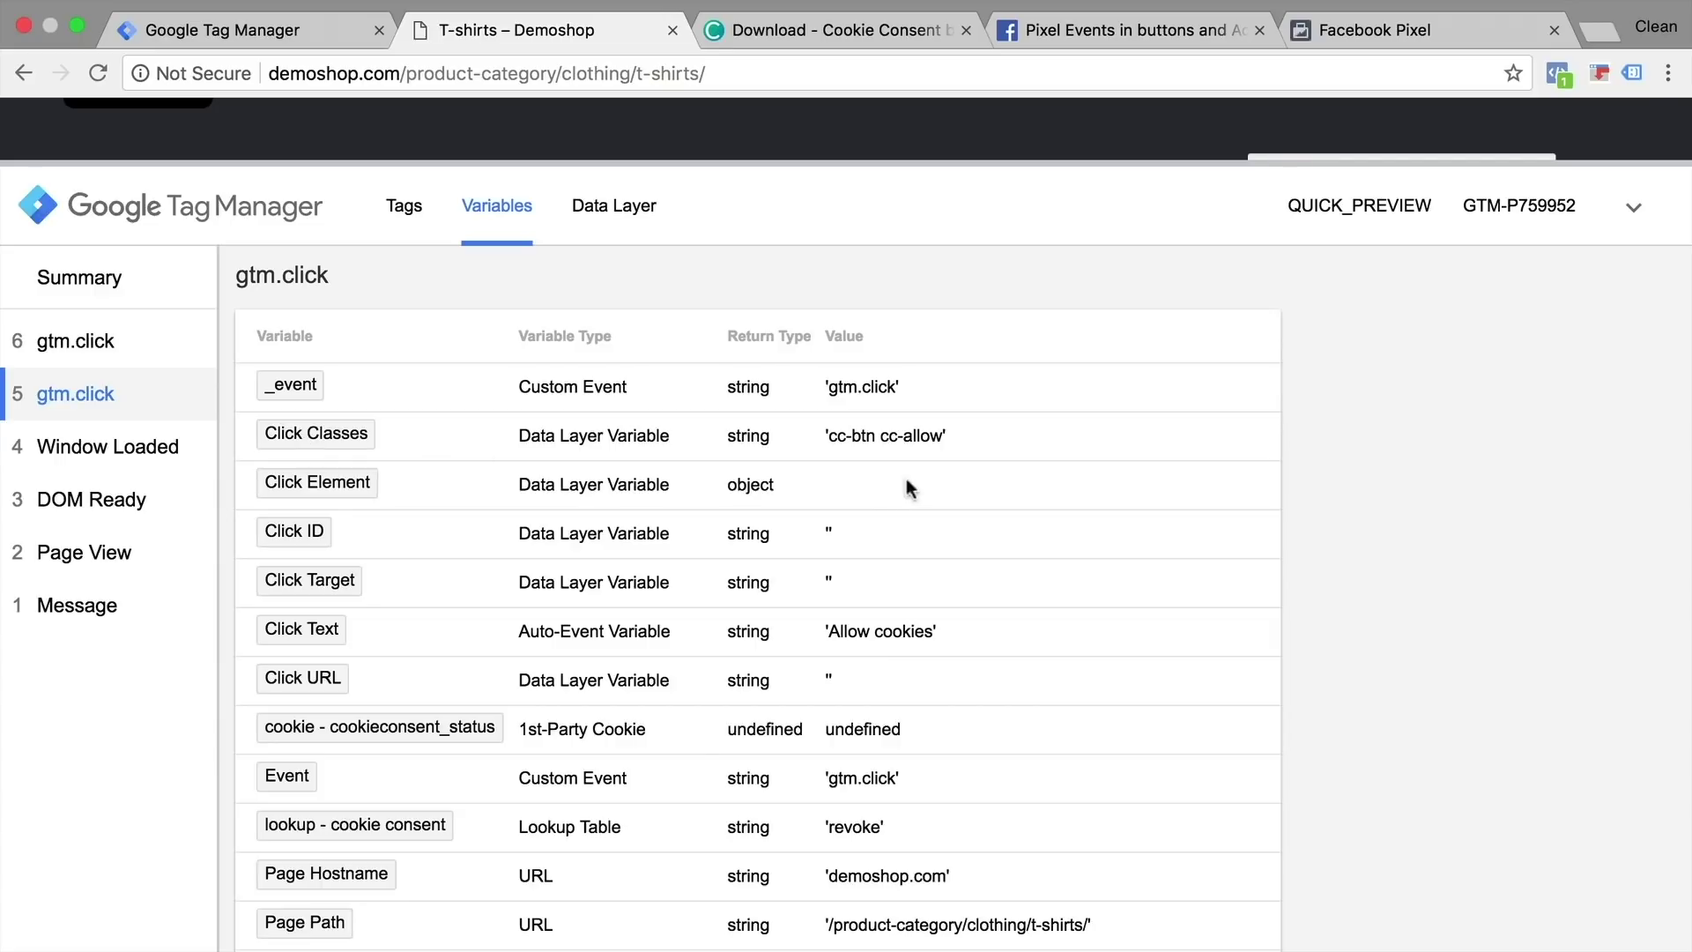
drag(882, 435, 941, 436)
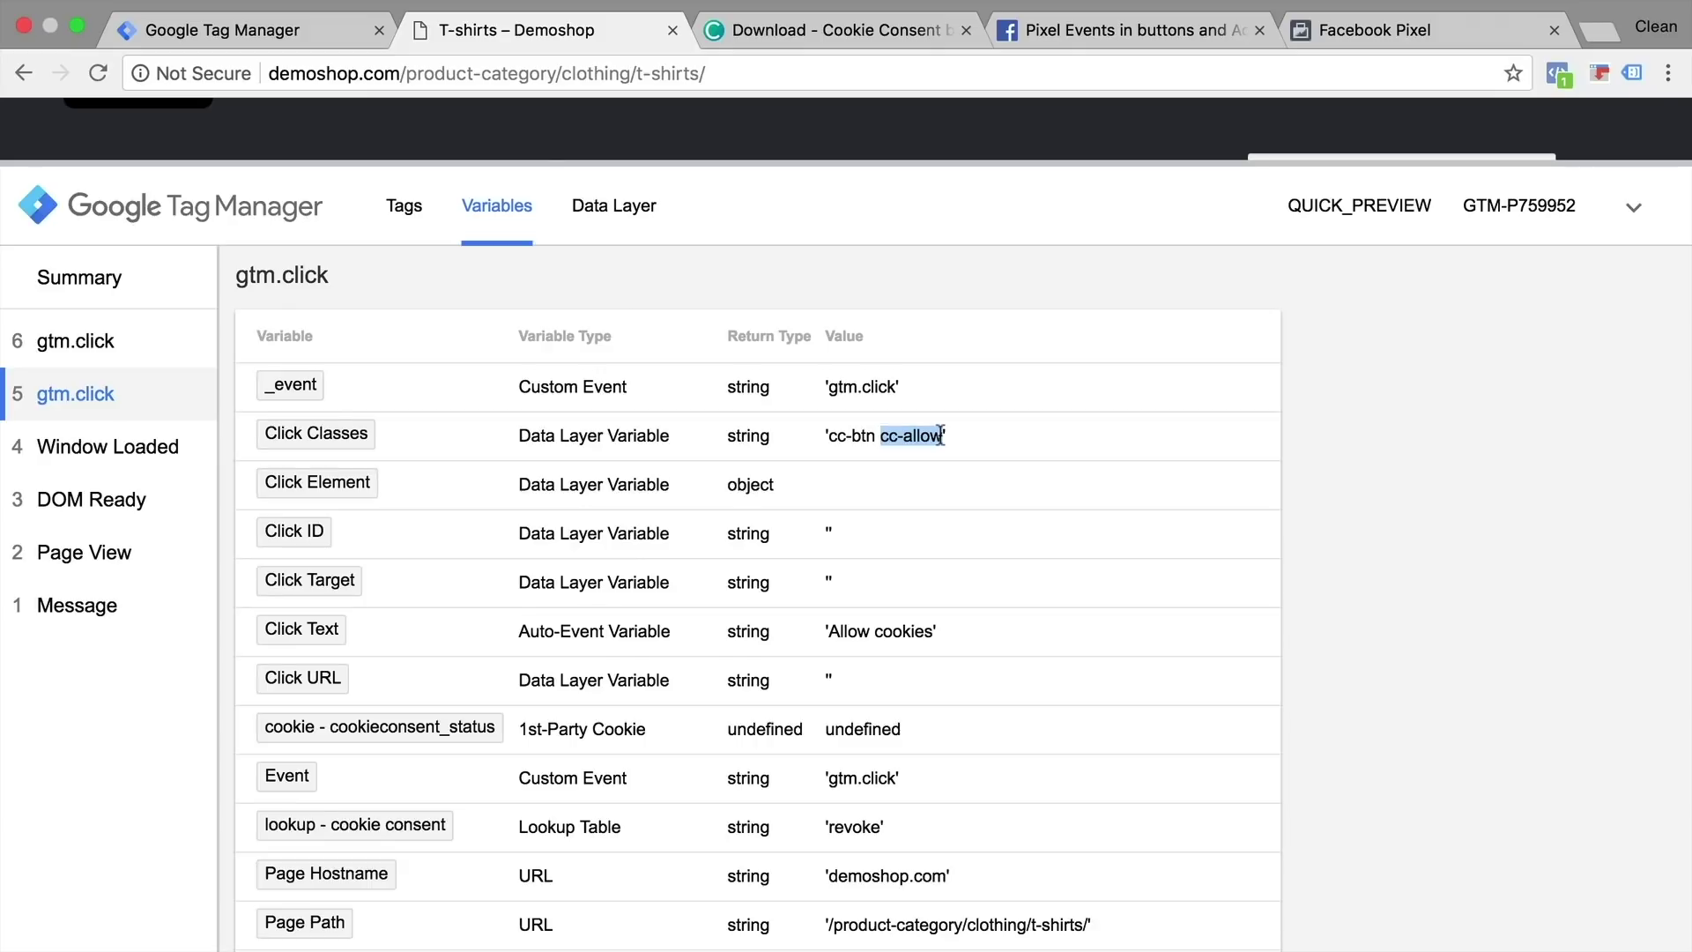
- Back in Google Tag Manager, reopen the click trigger and rename it "click - CC allow"
click(295, 20)
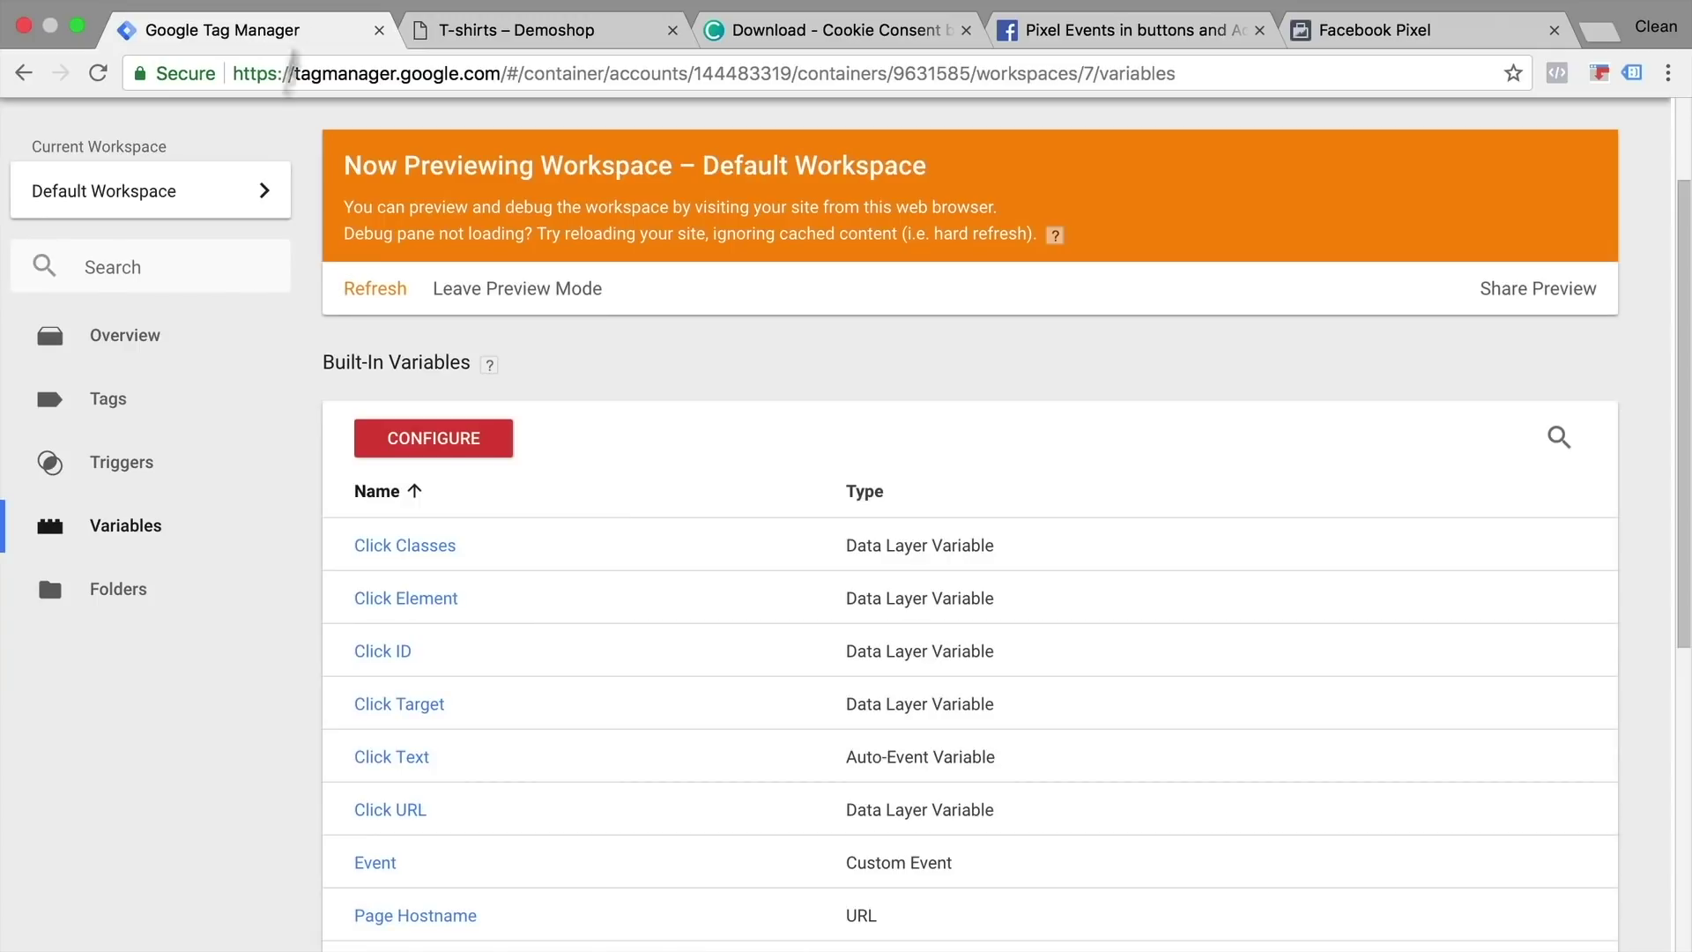
click(144, 464)
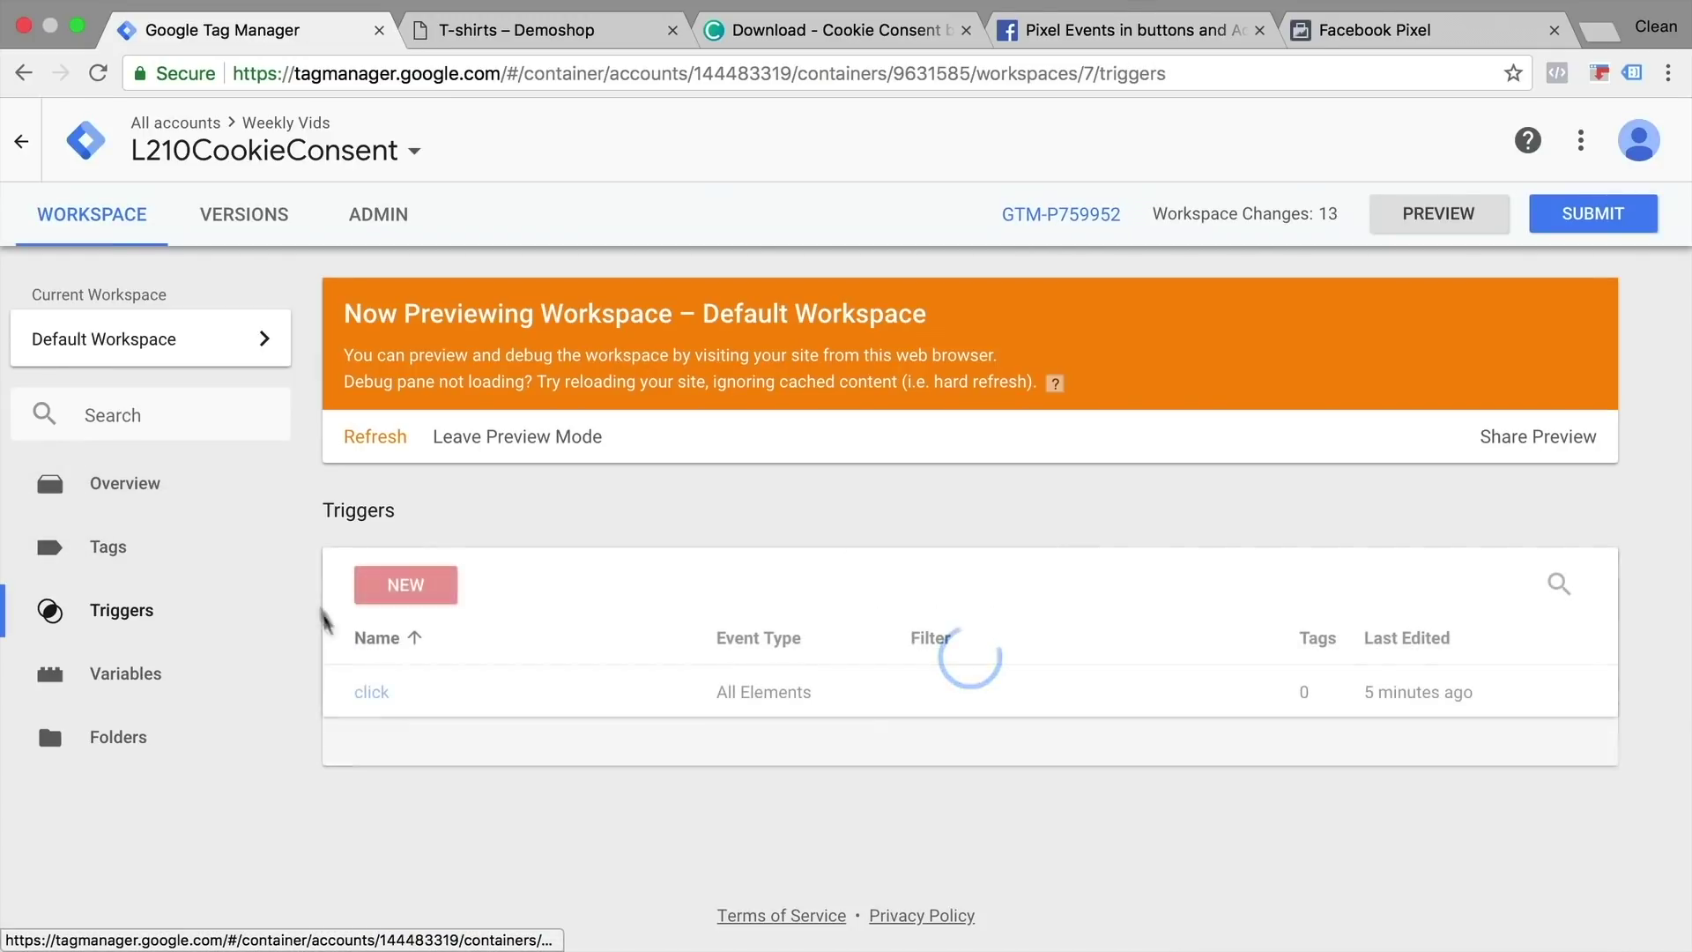
click(372, 693)
click(388, 144)
text(-)
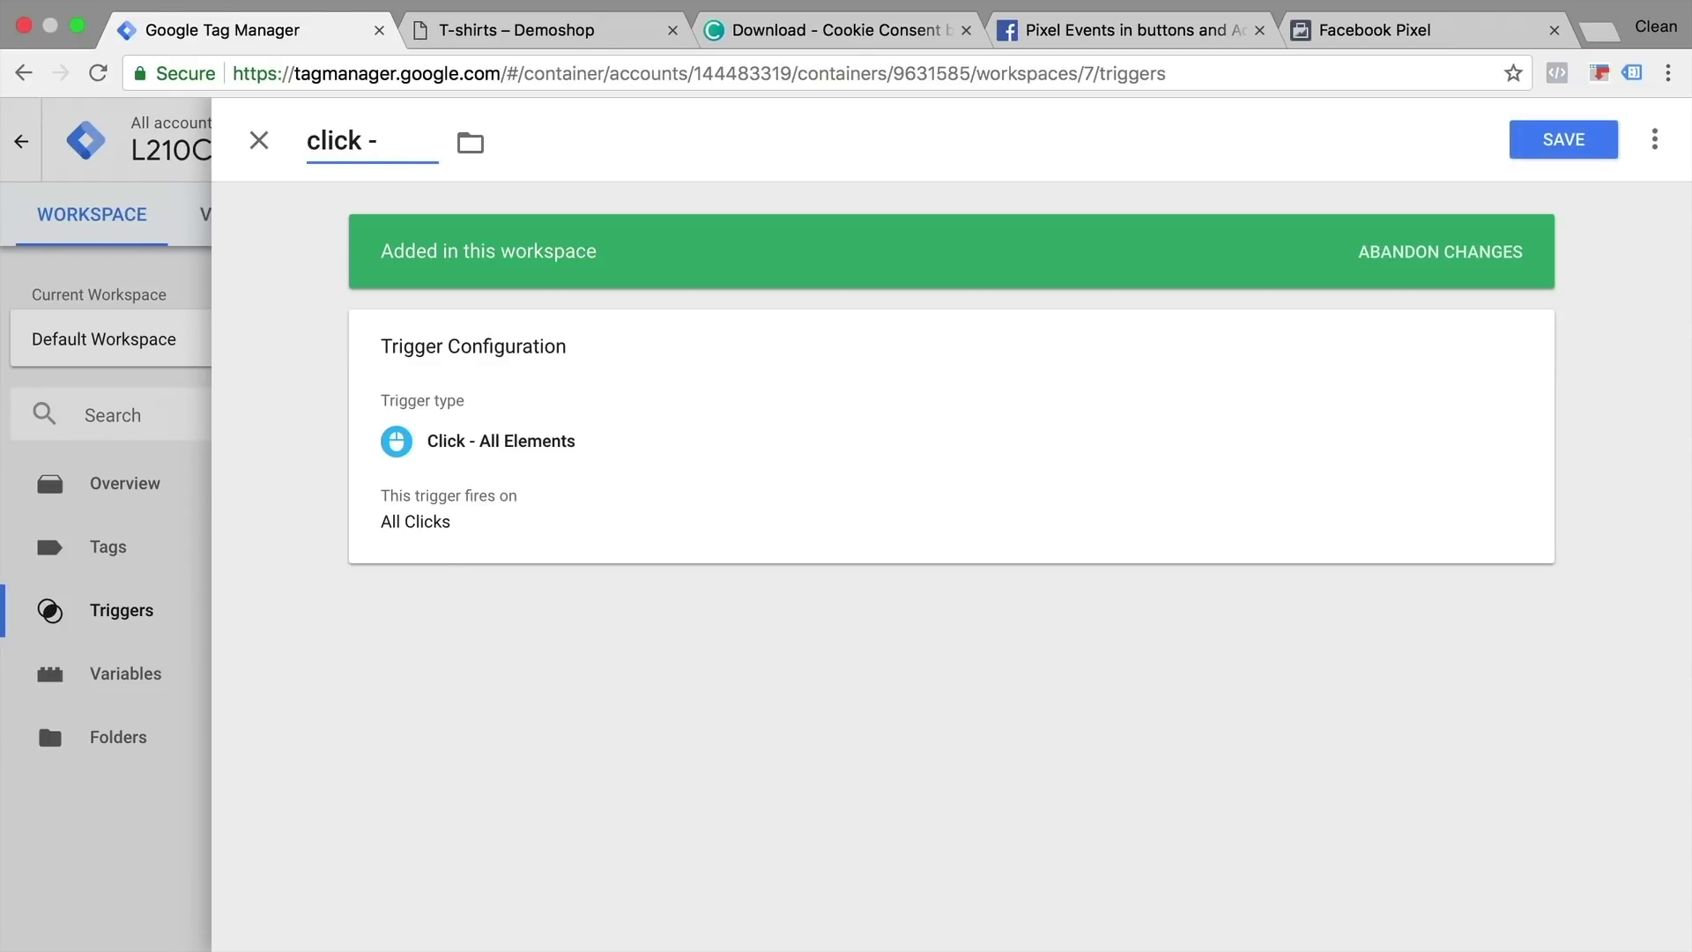
text( CC allow)
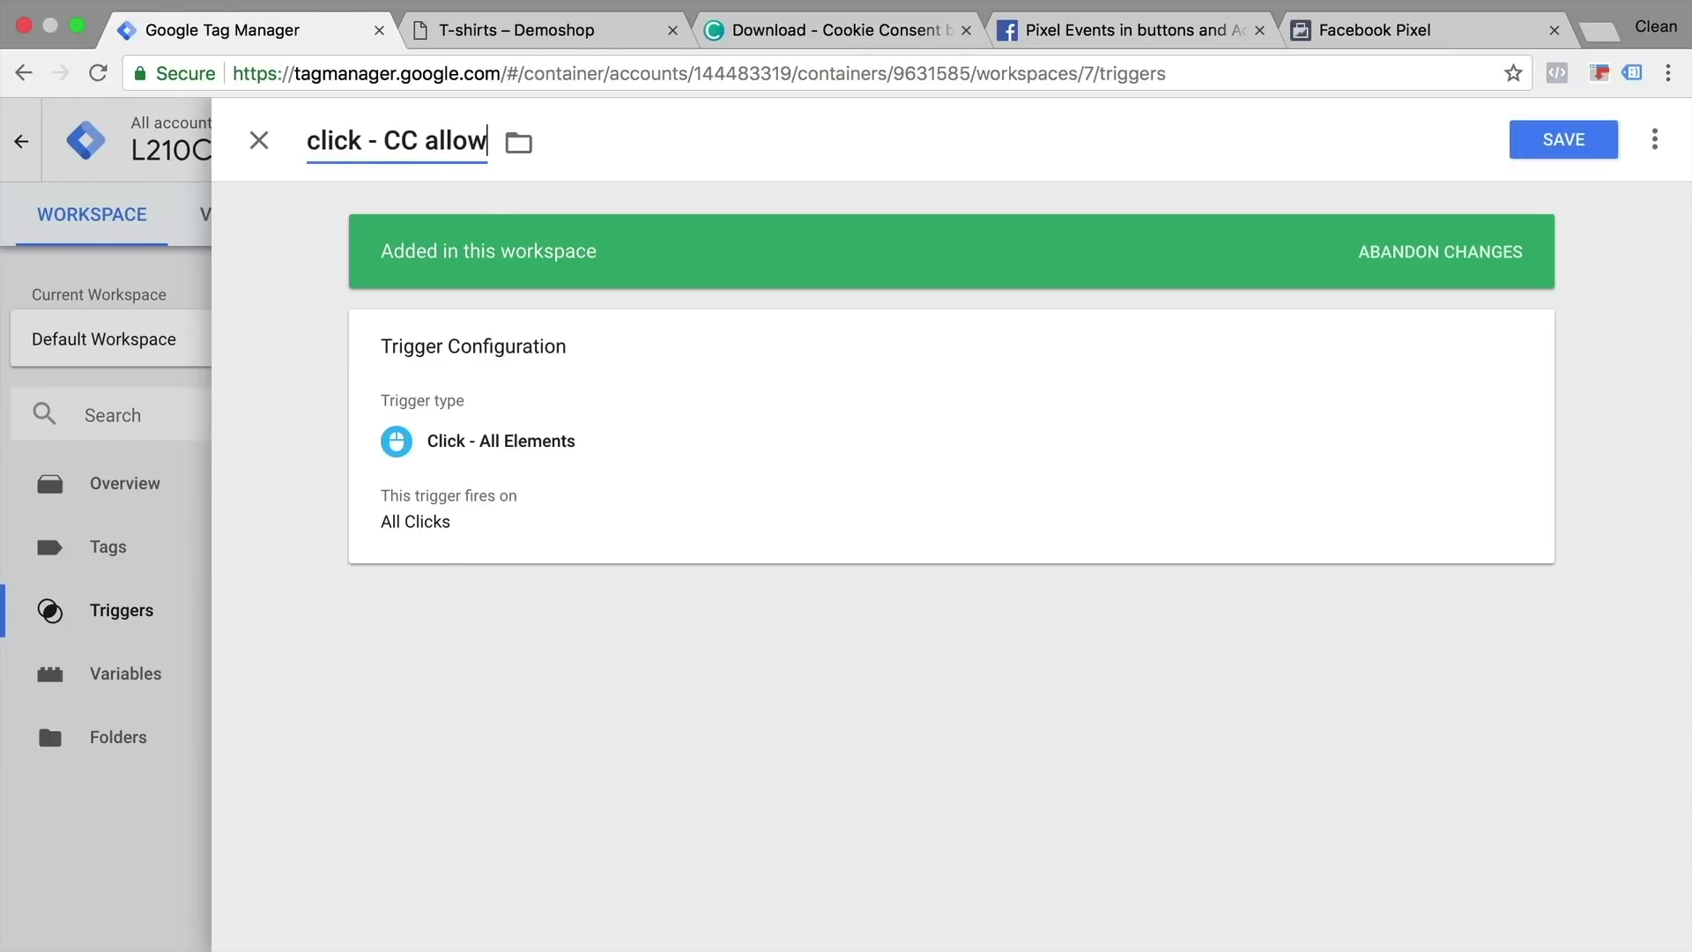
- Limit the trigger to Some Clicks where Click Classes contains "cc-allow", and save it
click(702, 438)
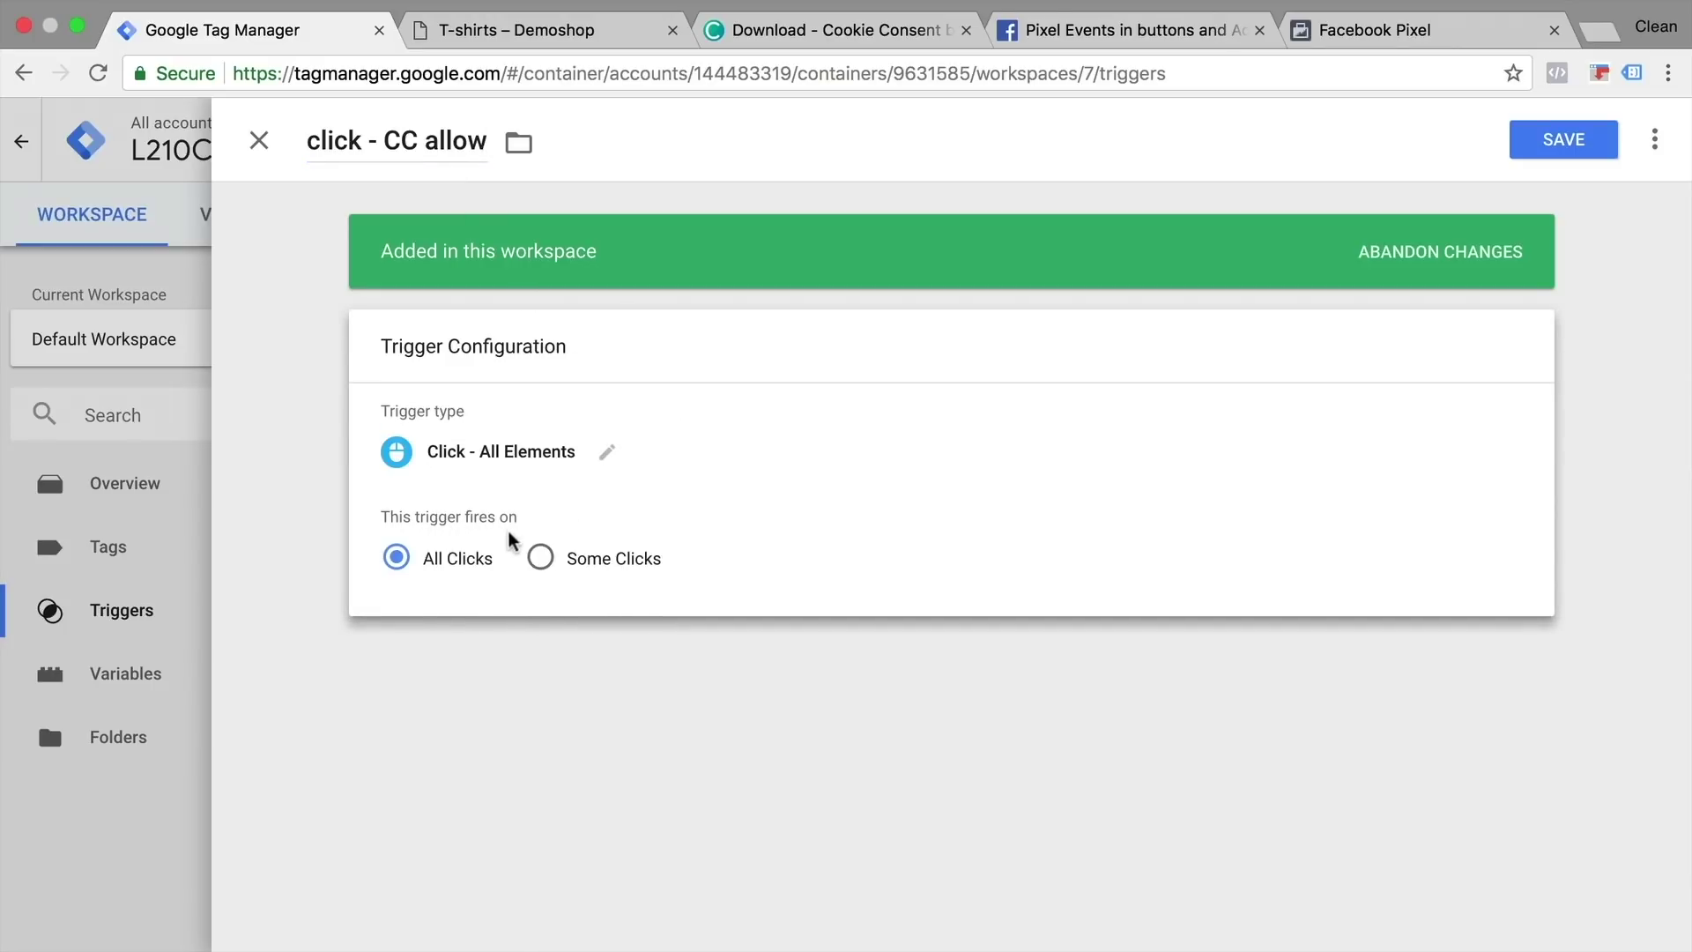
click(539, 557)
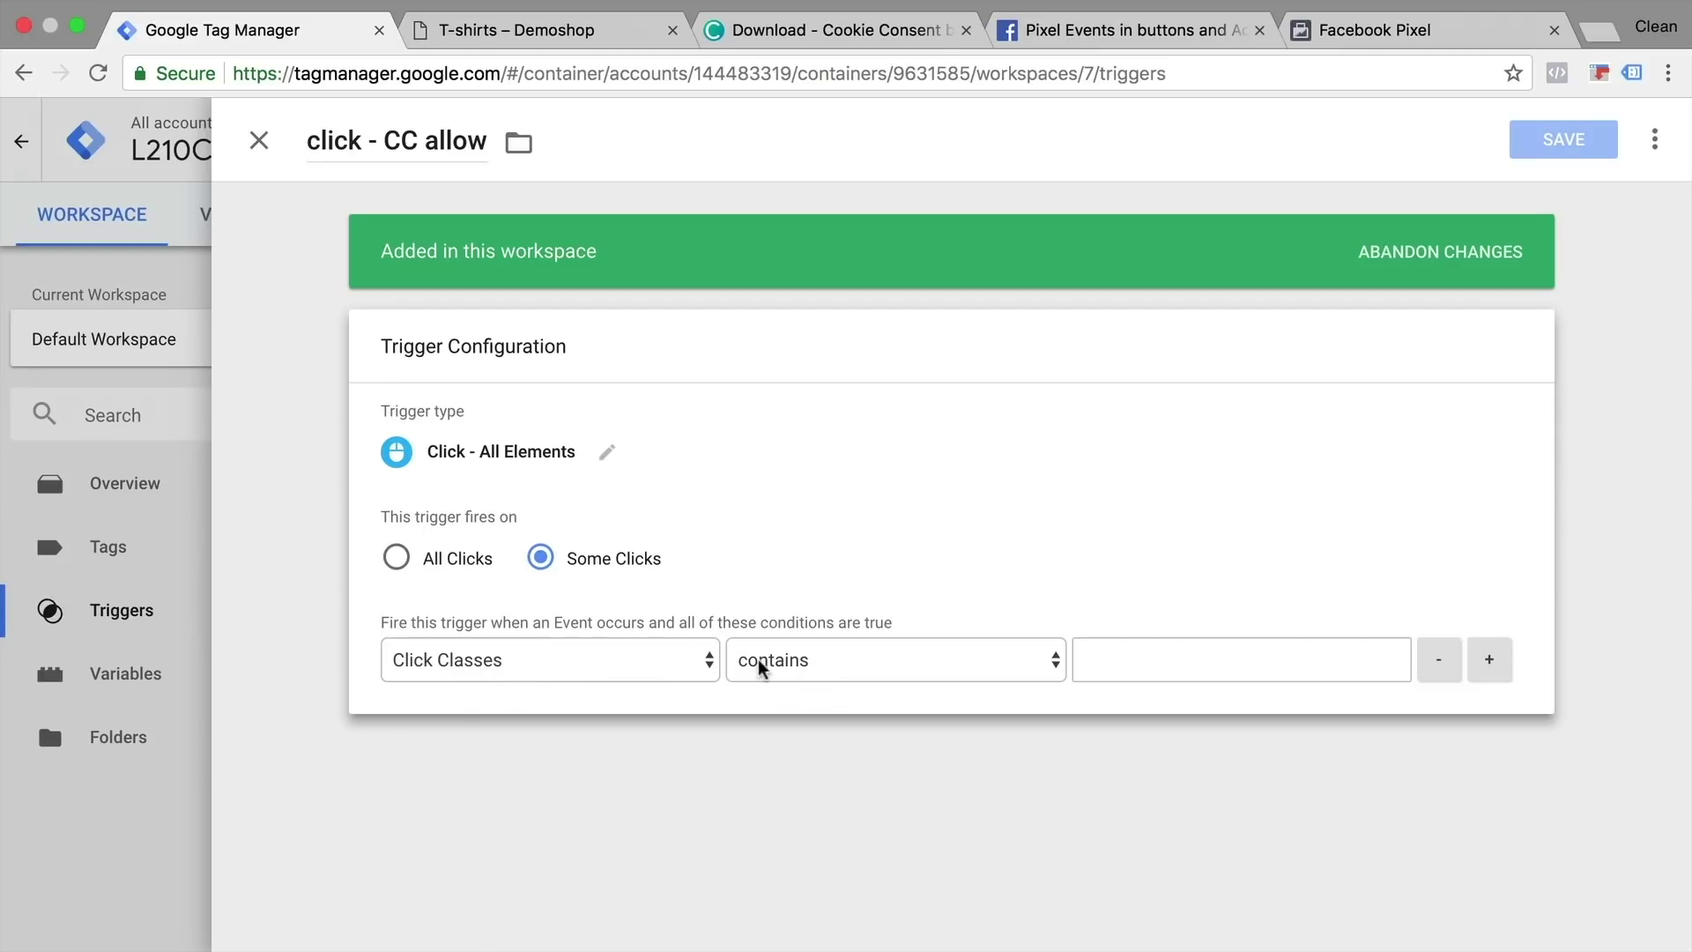
click(1182, 674)
text(cc-allow)
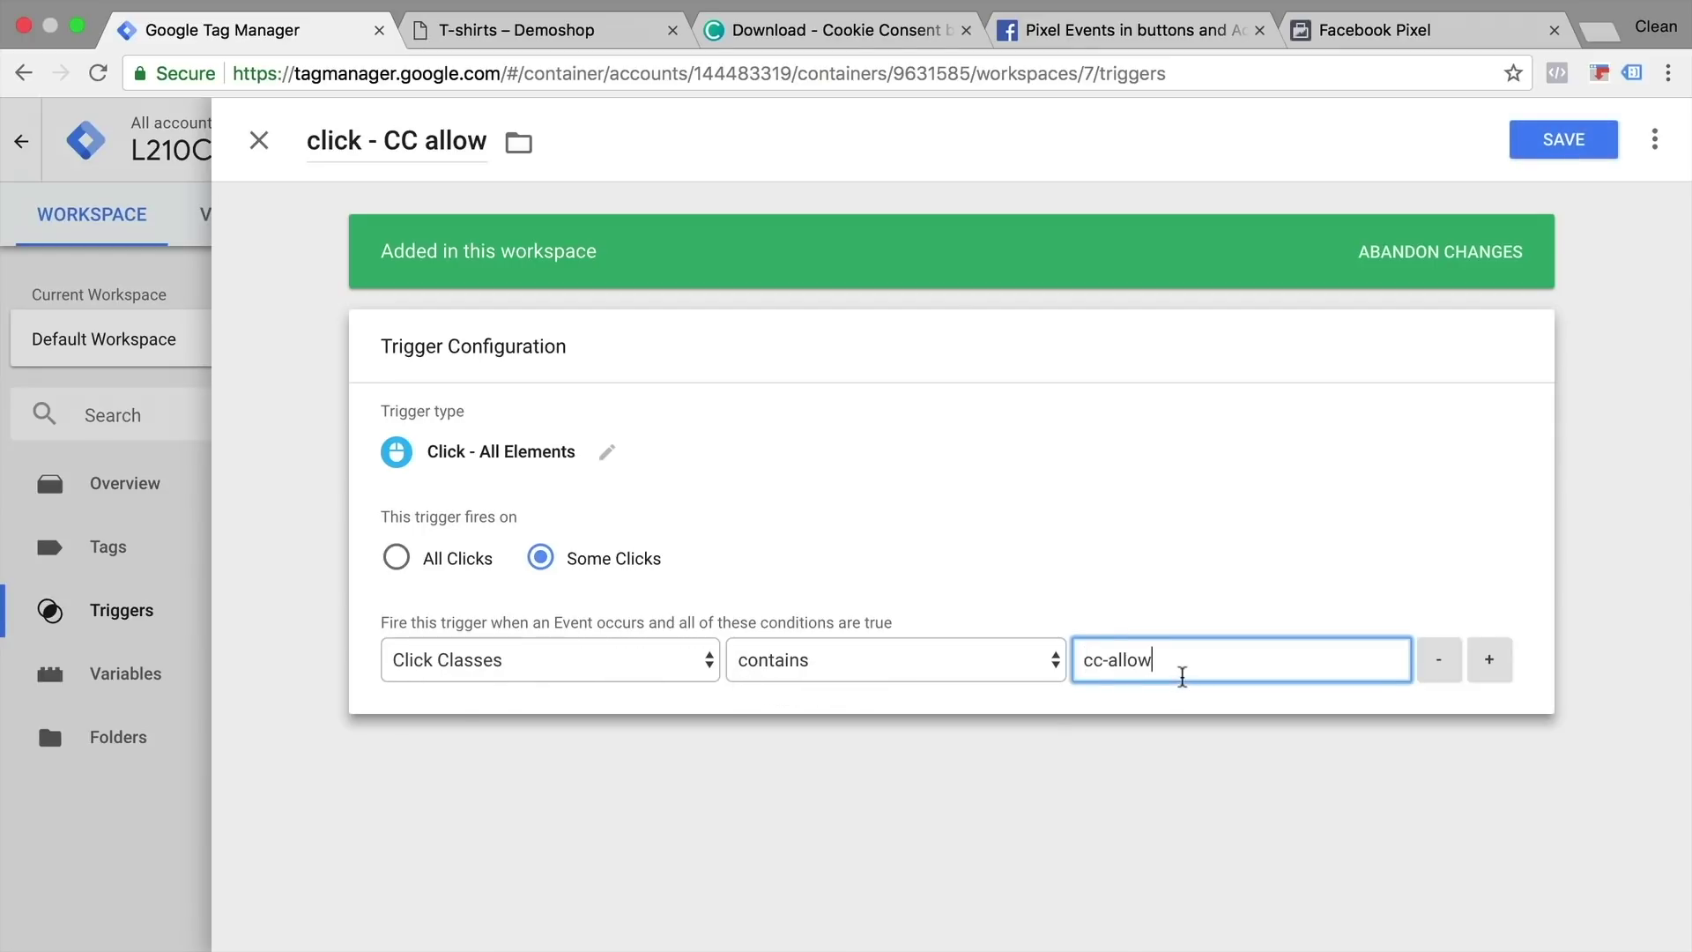
click(1580, 156)
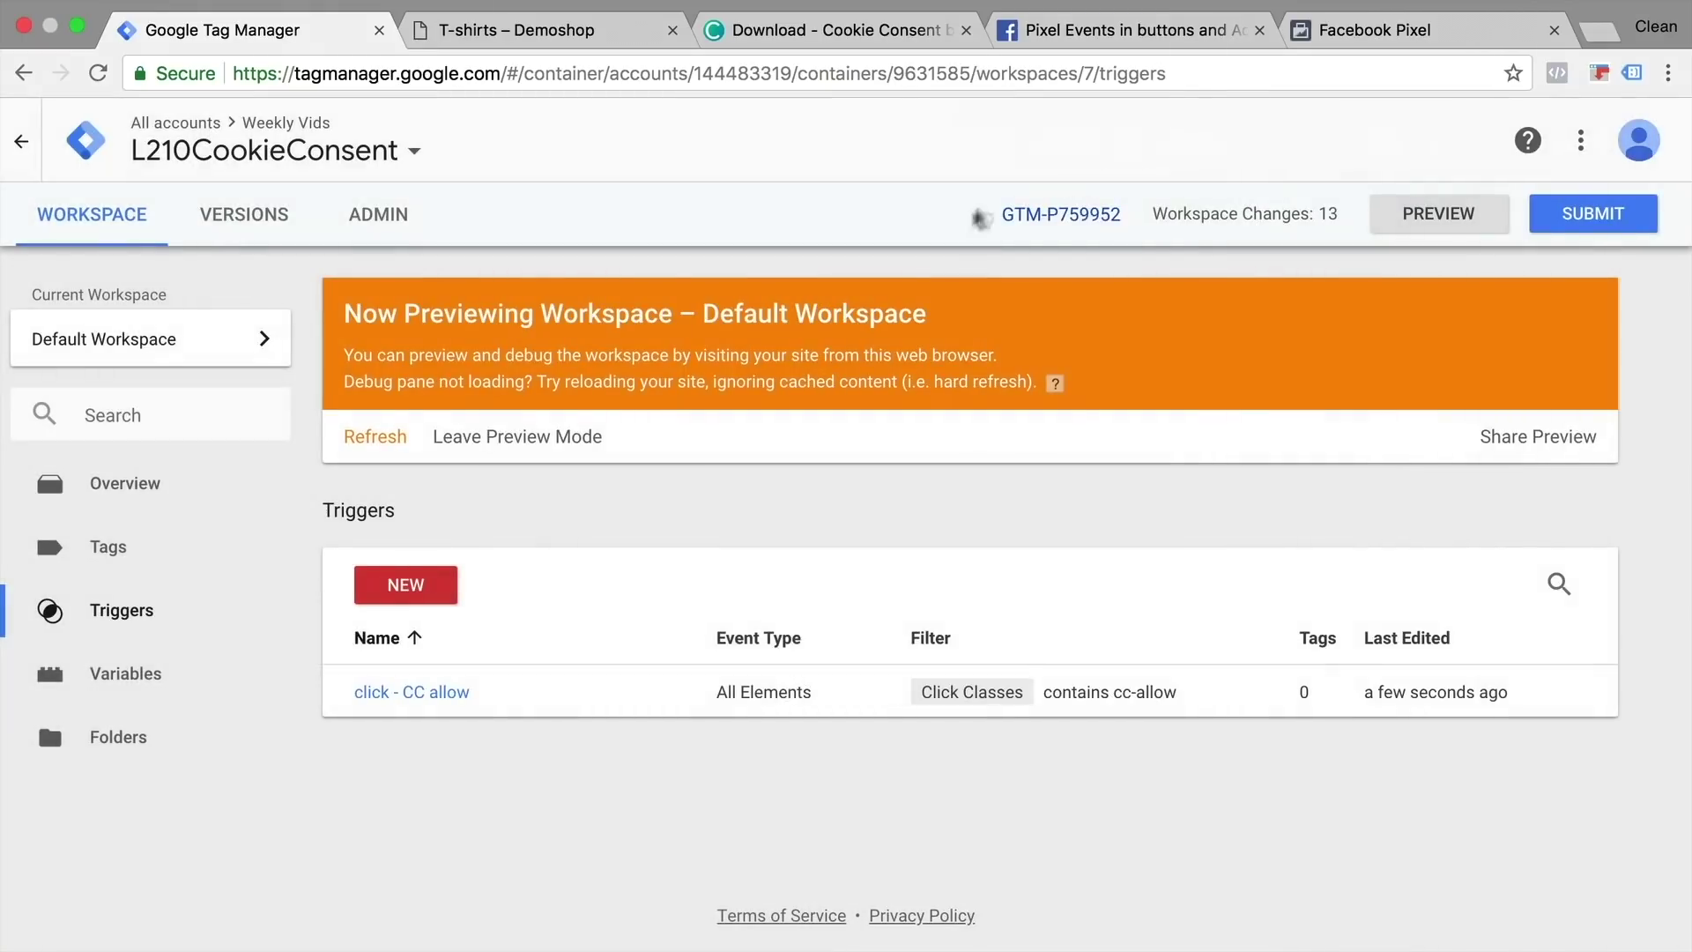
- Copy the line fbq('consent', 'grant'); from the Facebook developer documentation on pixel consent
click(163, 573)
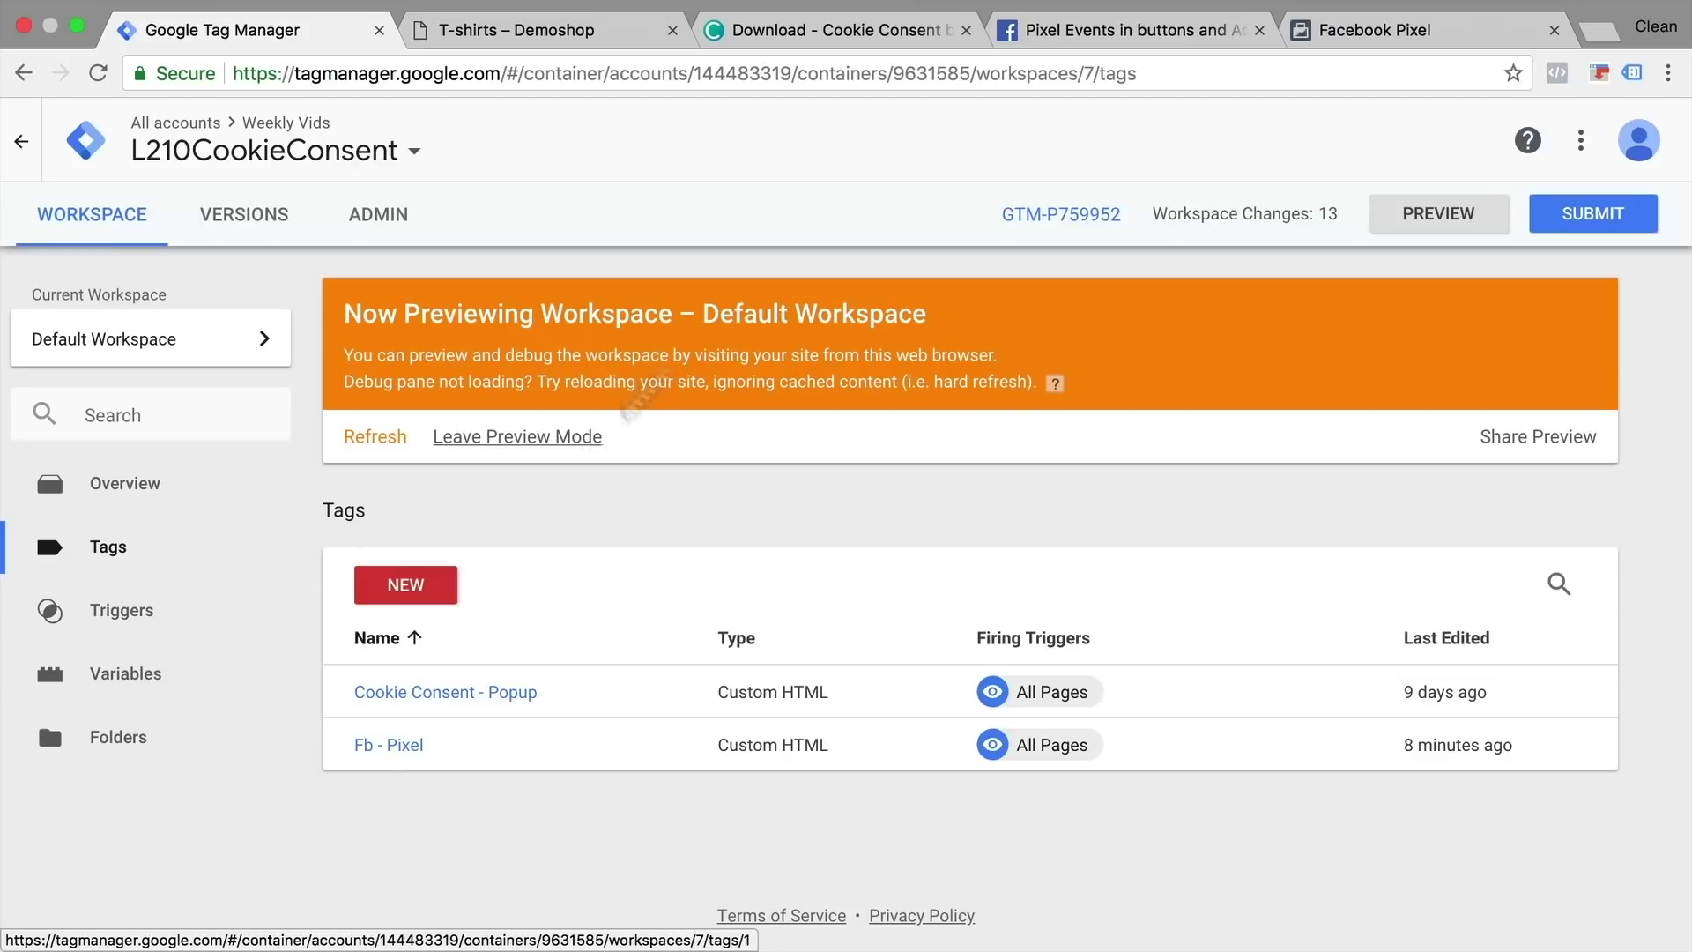
click(1114, 30)
click(603, 451)
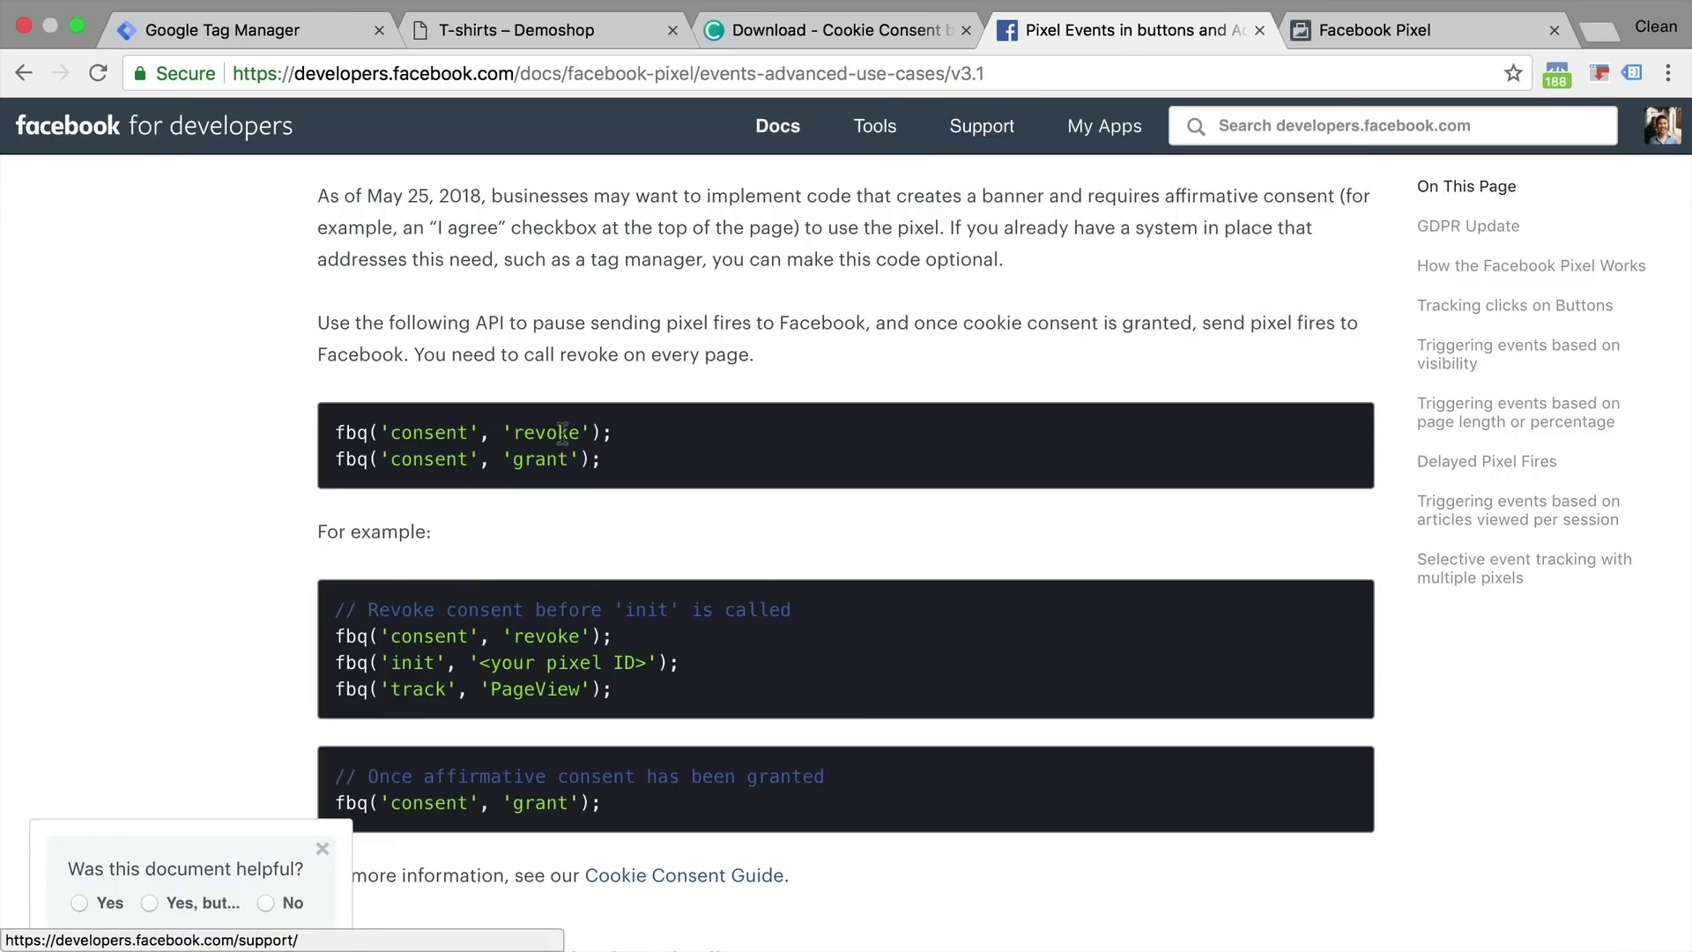
drag(604, 457, 335, 456)
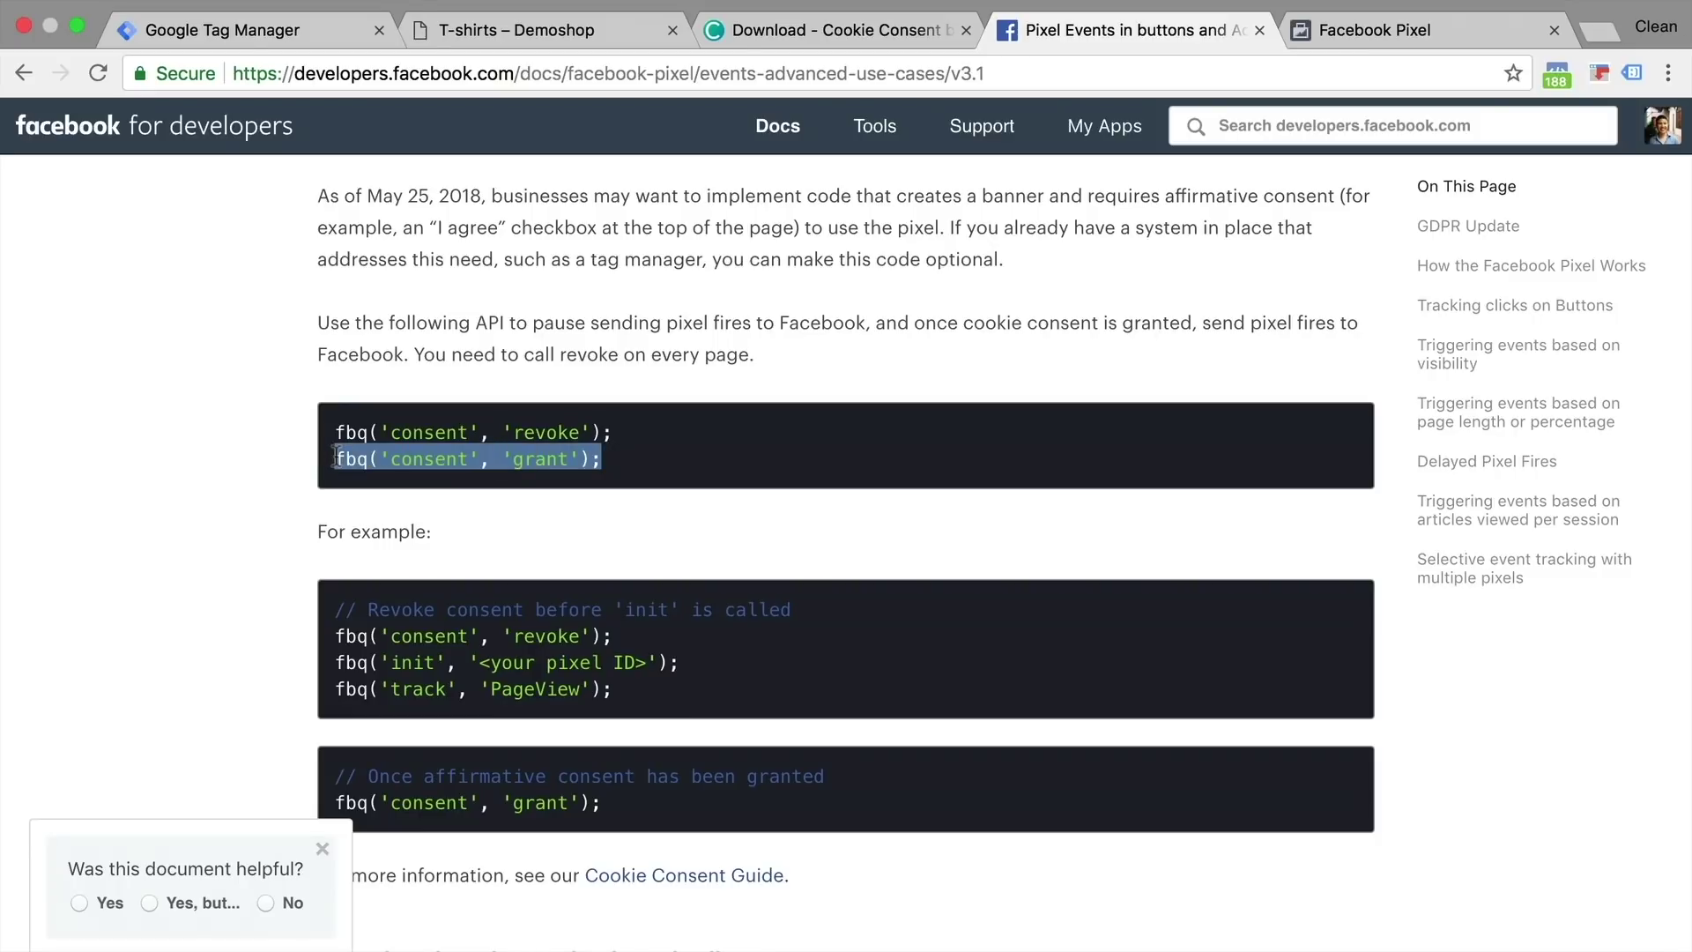
- In Google Tag Manager, create a new tag with the tag type Custom HTML
click(319, 27)
click(398, 585)
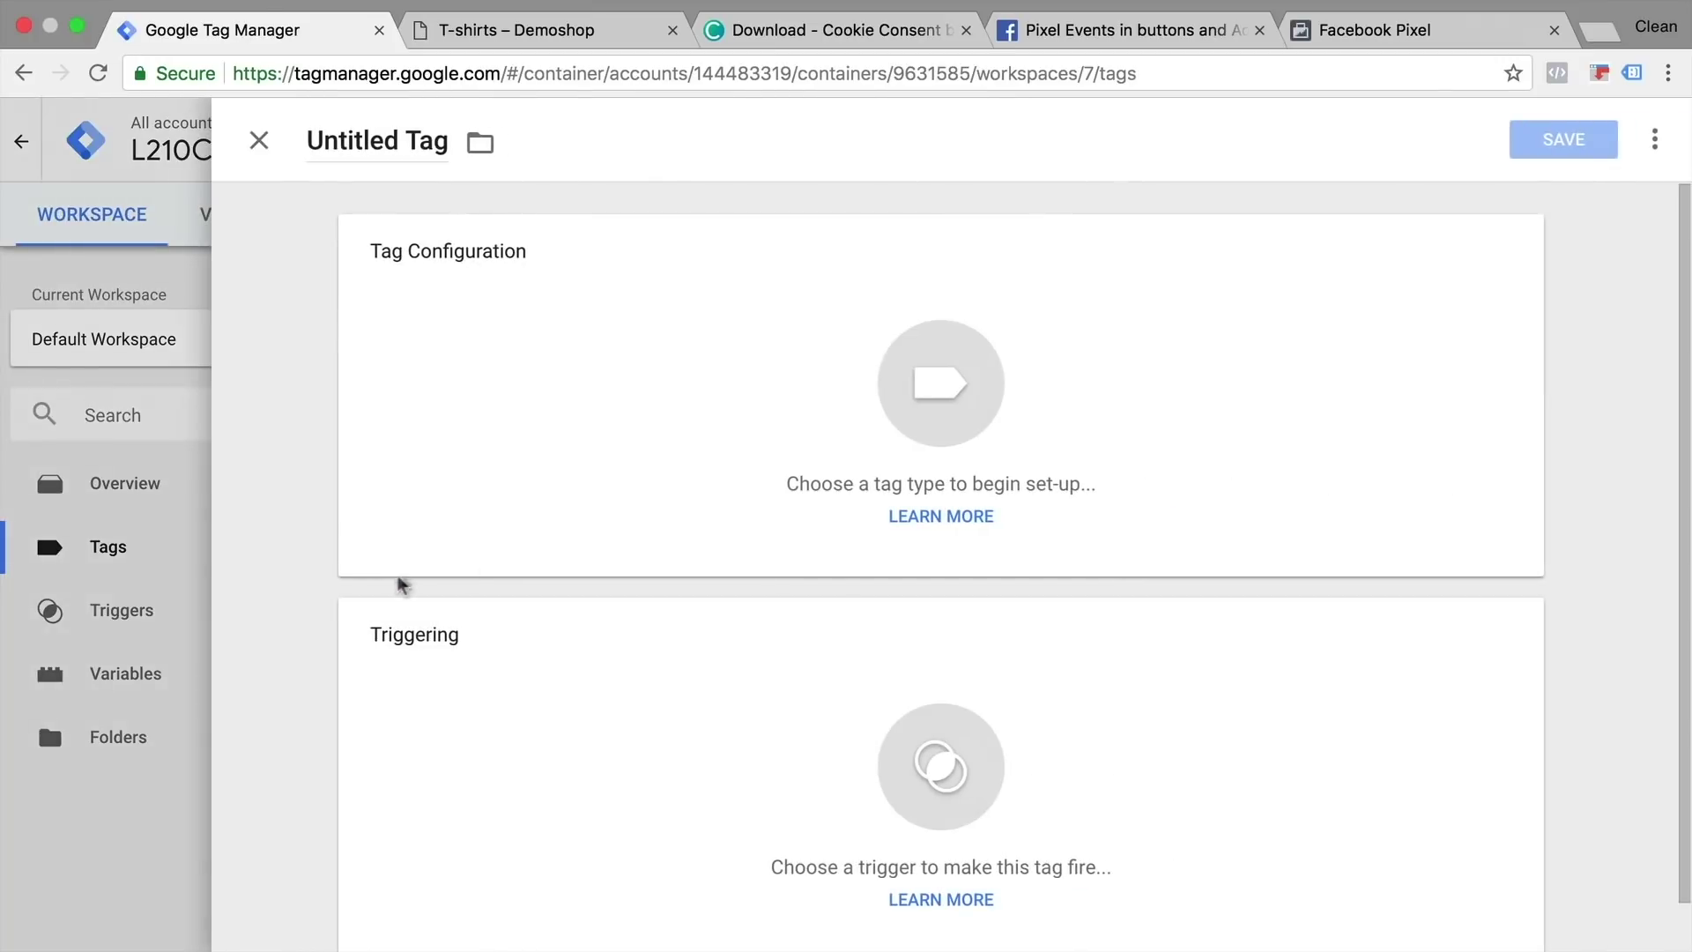
click(756, 436)
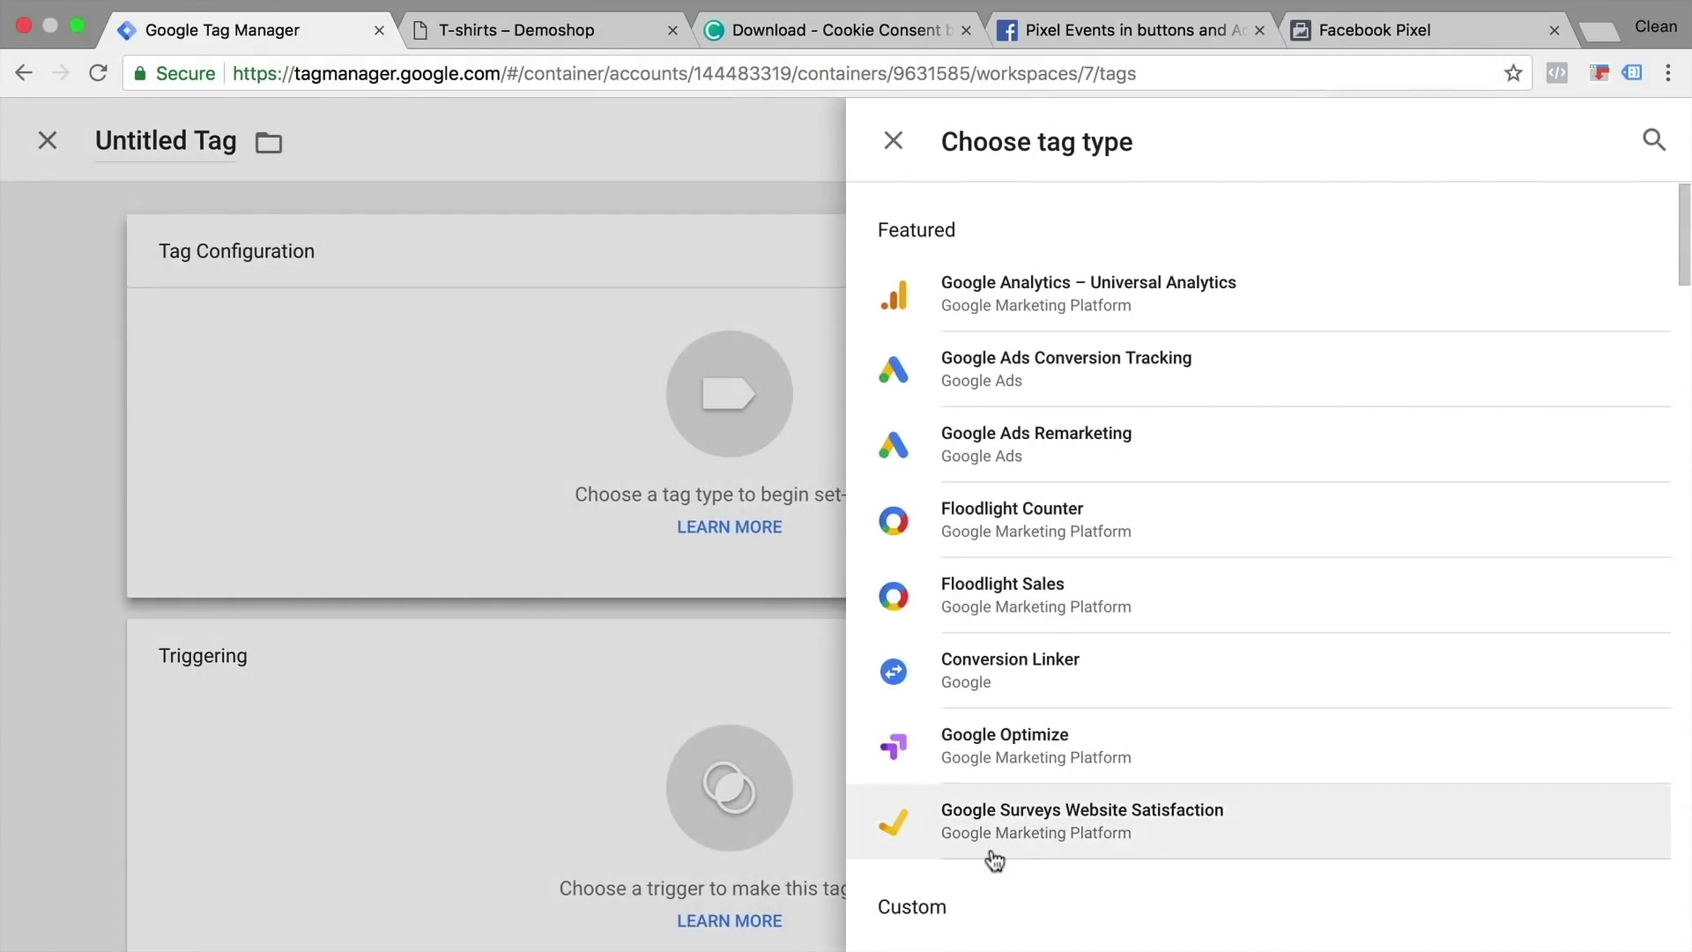
scroll(992, 859, down, 2)
click(1009, 811)
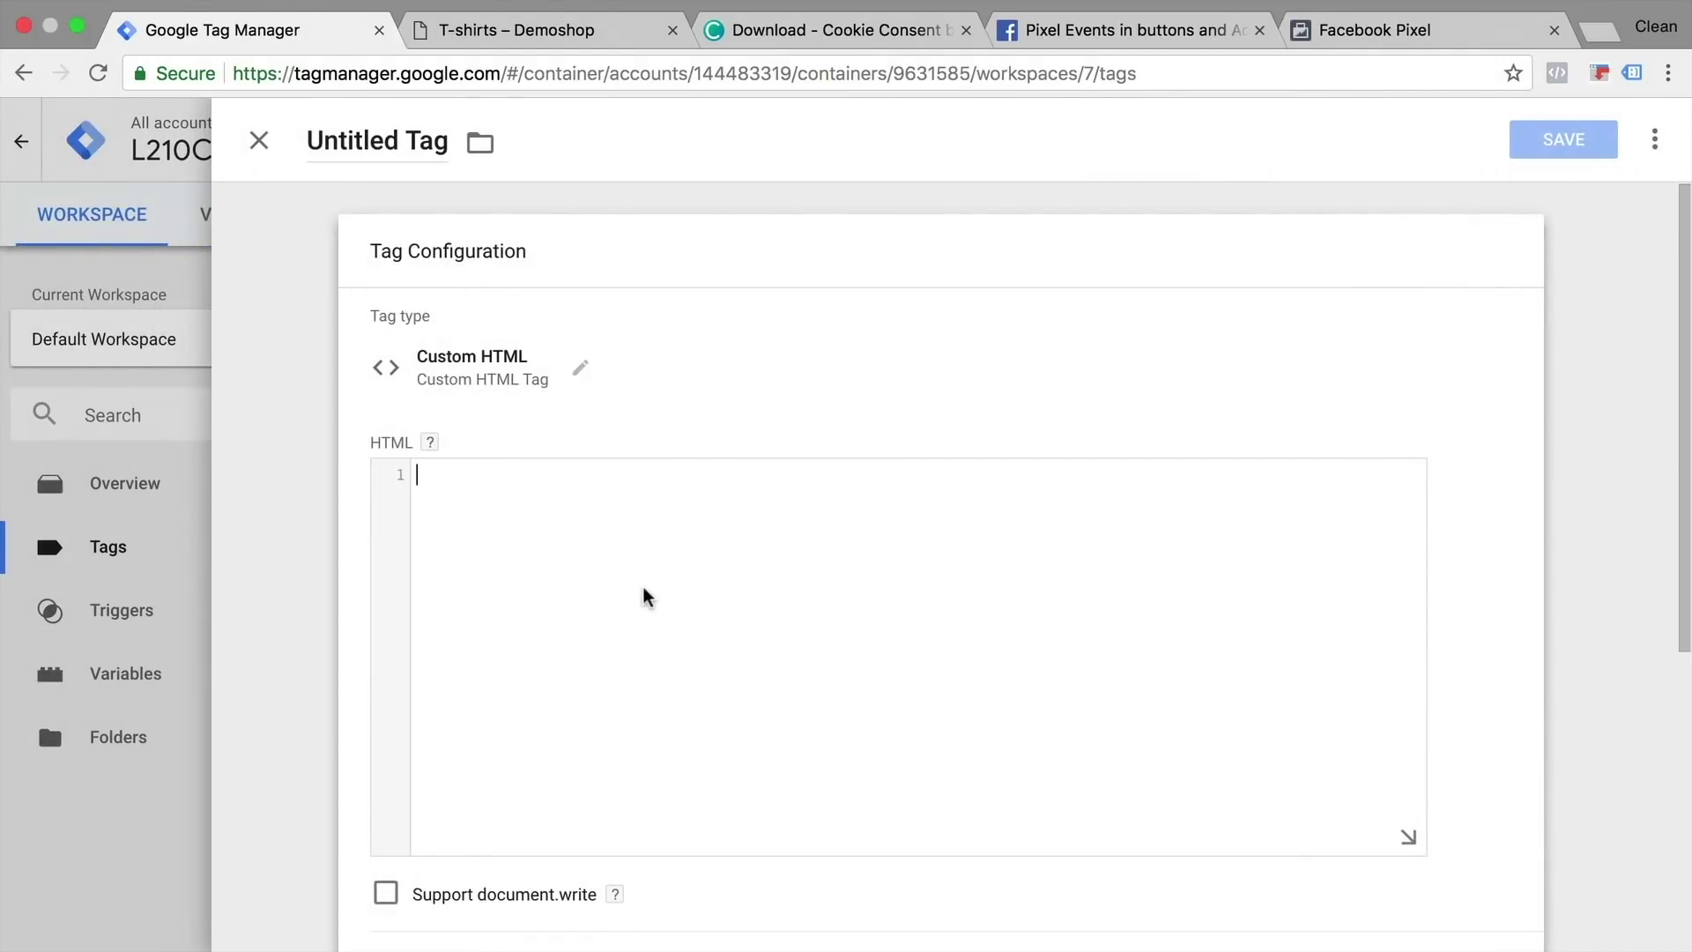
- Enter a script block containing fbq('consent', 'grant'); as the tag's HTML
text(<script>)
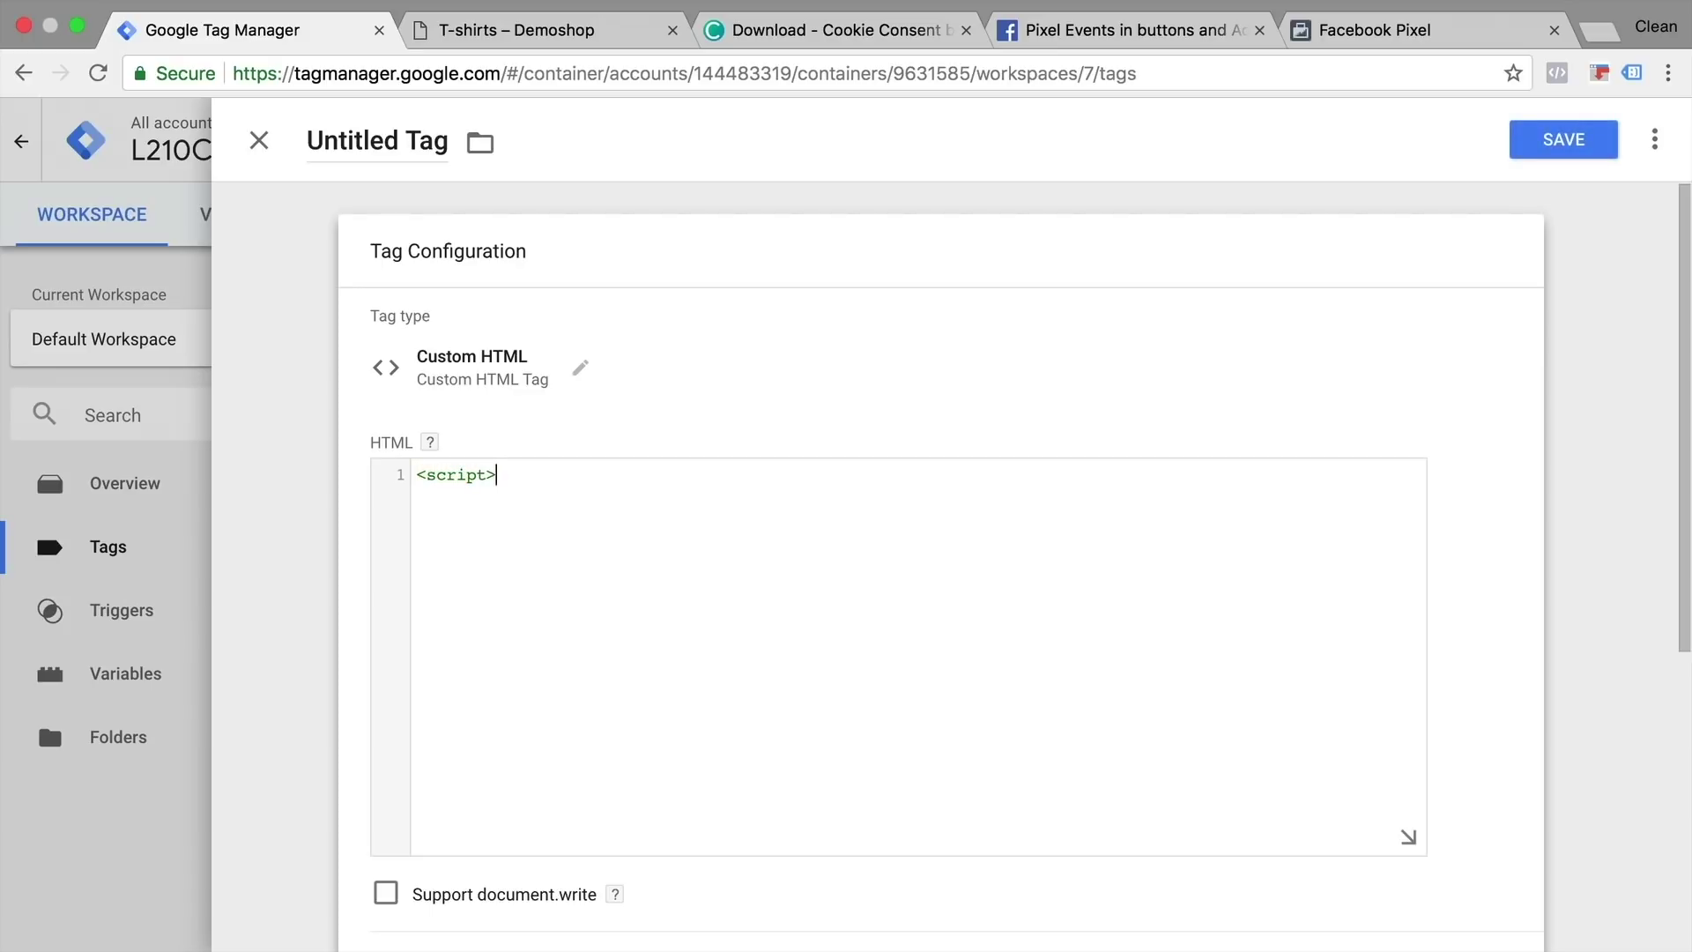
text(</script>)
click(497, 474)
key(Return)
text(fbq('consent', 'grant');)
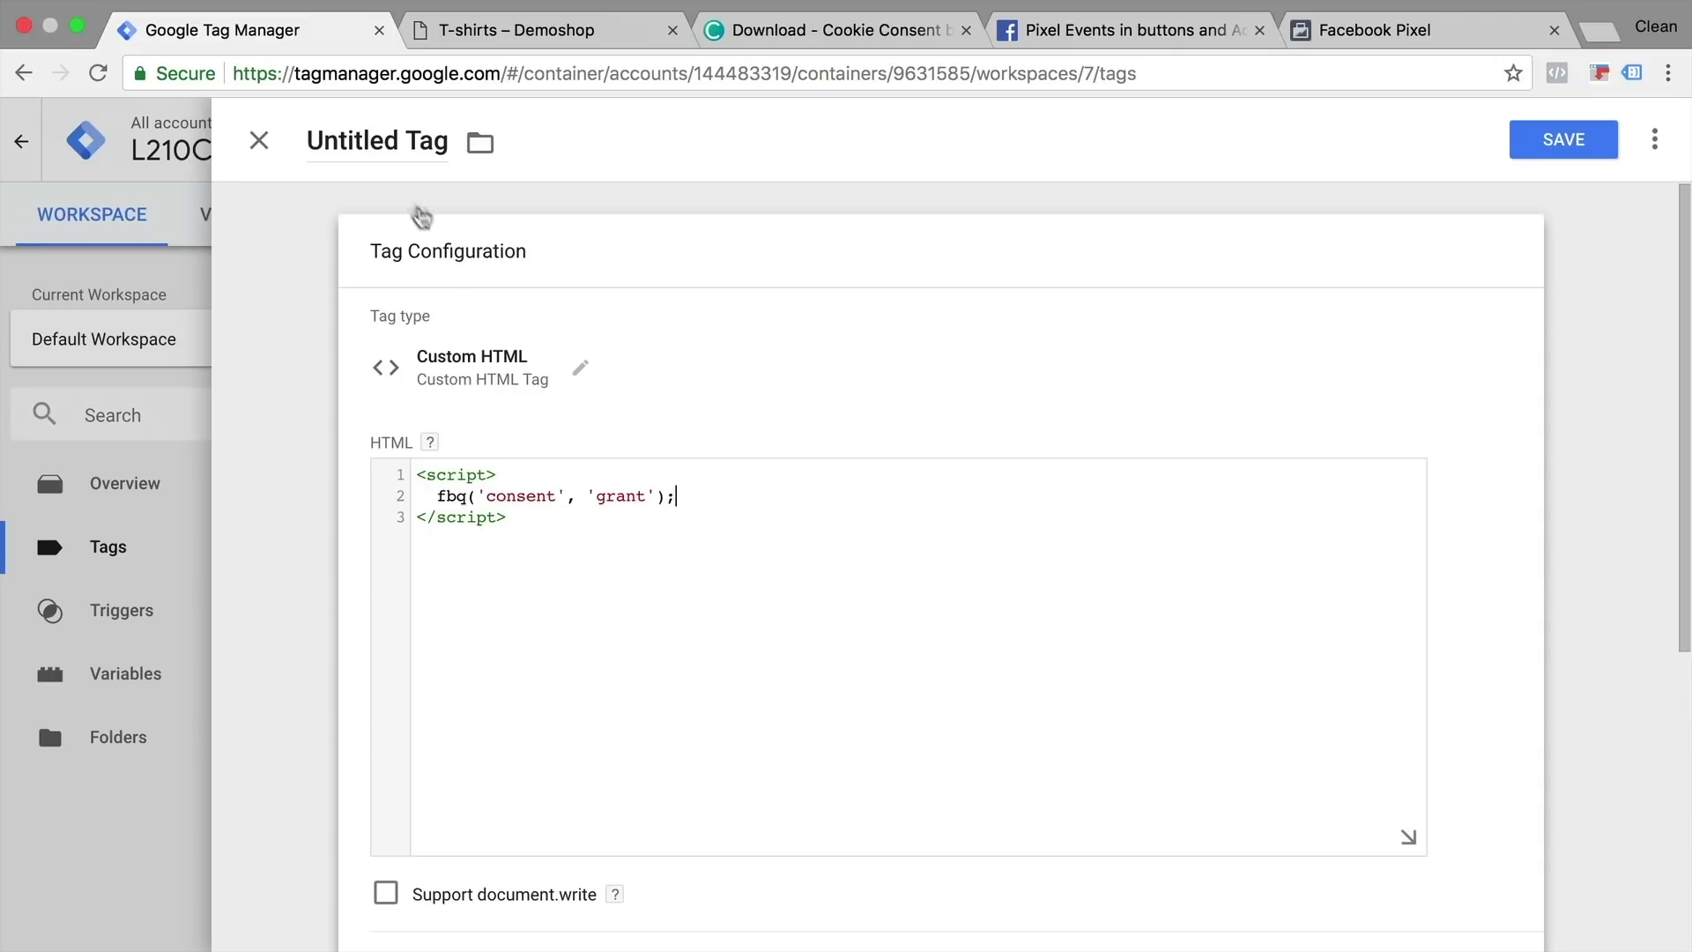
- Name the new Custom HTML tag "Fb - CC allow"
click(374, 139)
text(Fb )
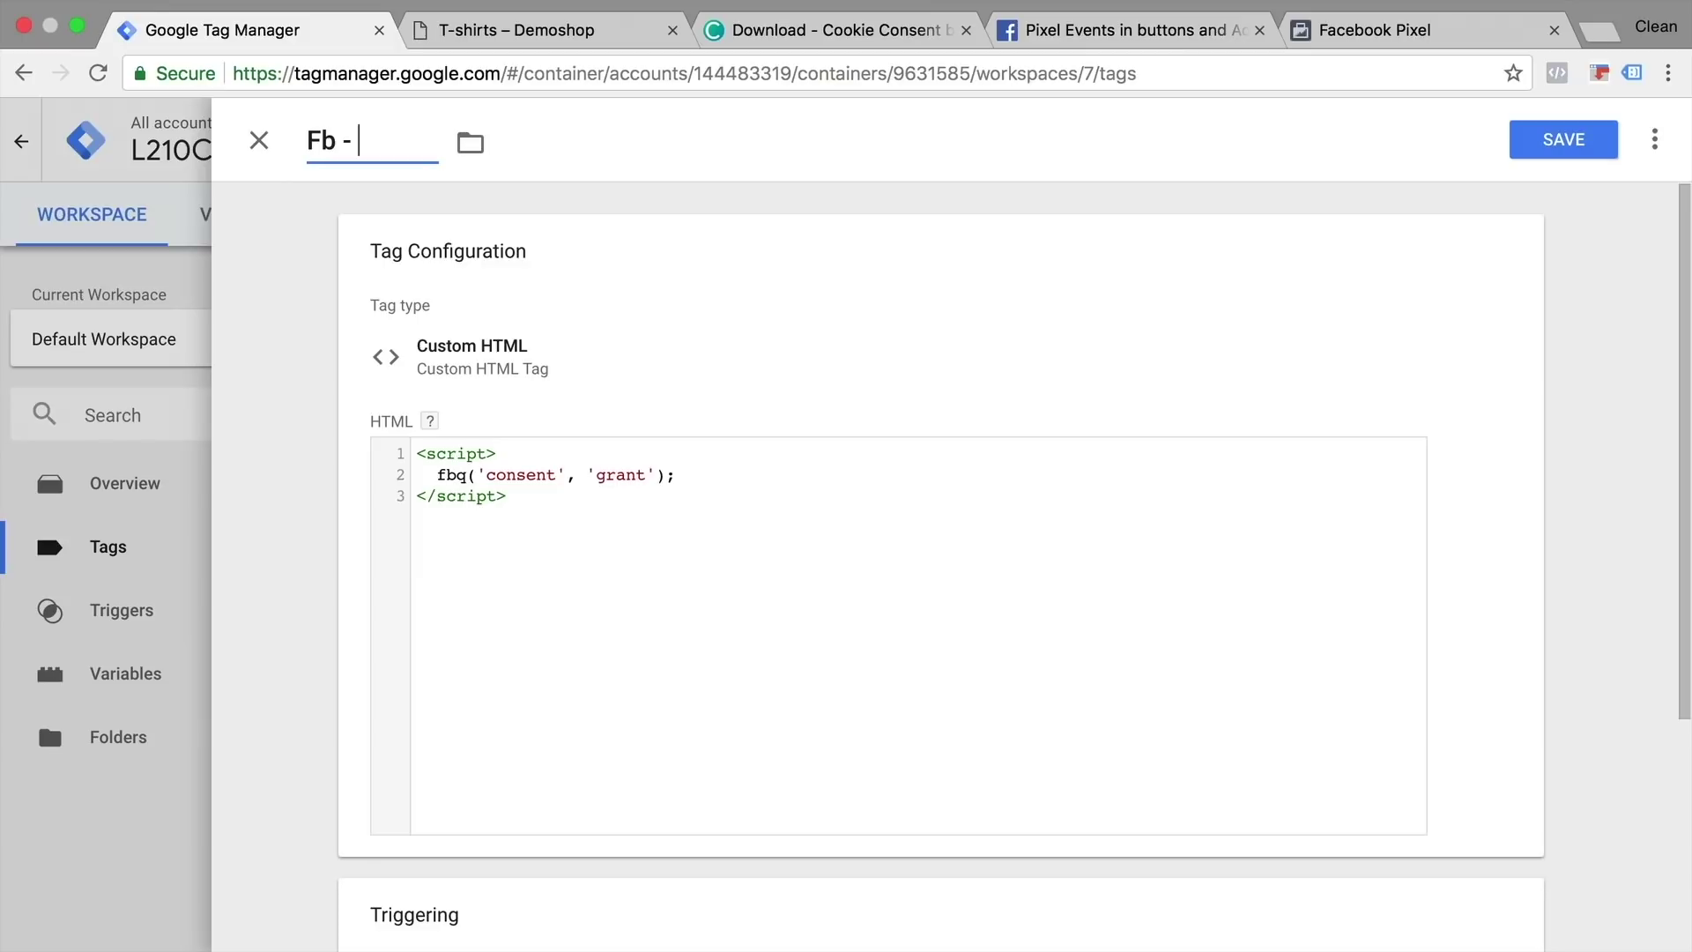
text(- CC allow)
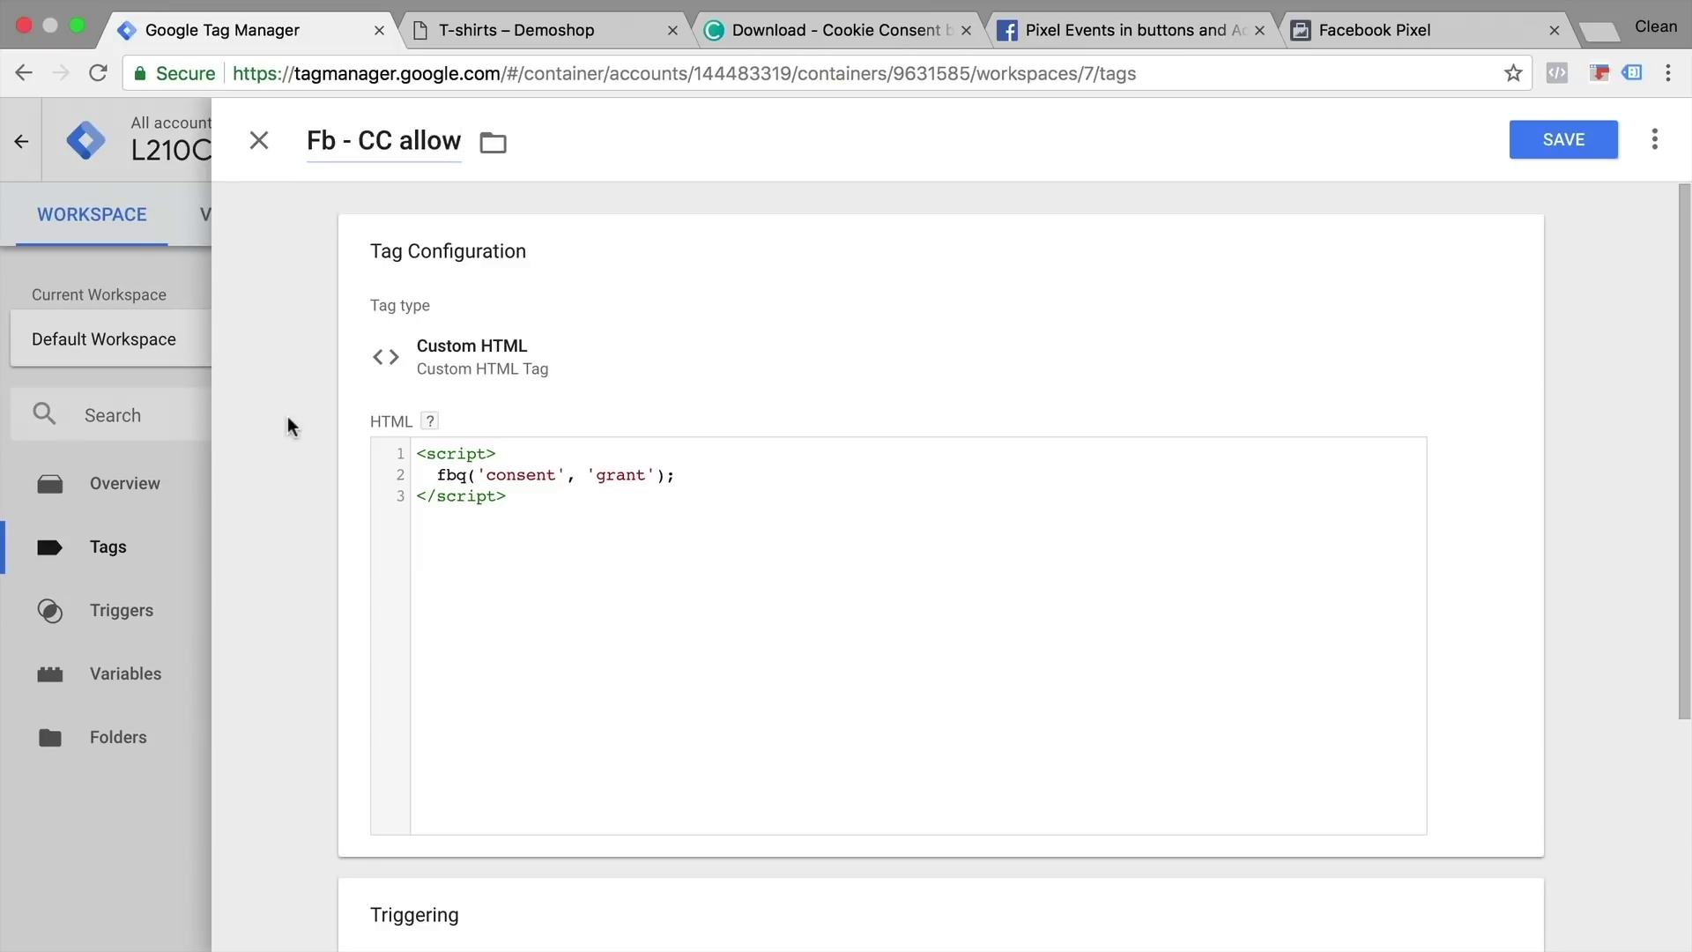
- Assign the "click - CC allow" trigger to the tag and save it
scroll(287, 416, down, 5)
click(547, 747)
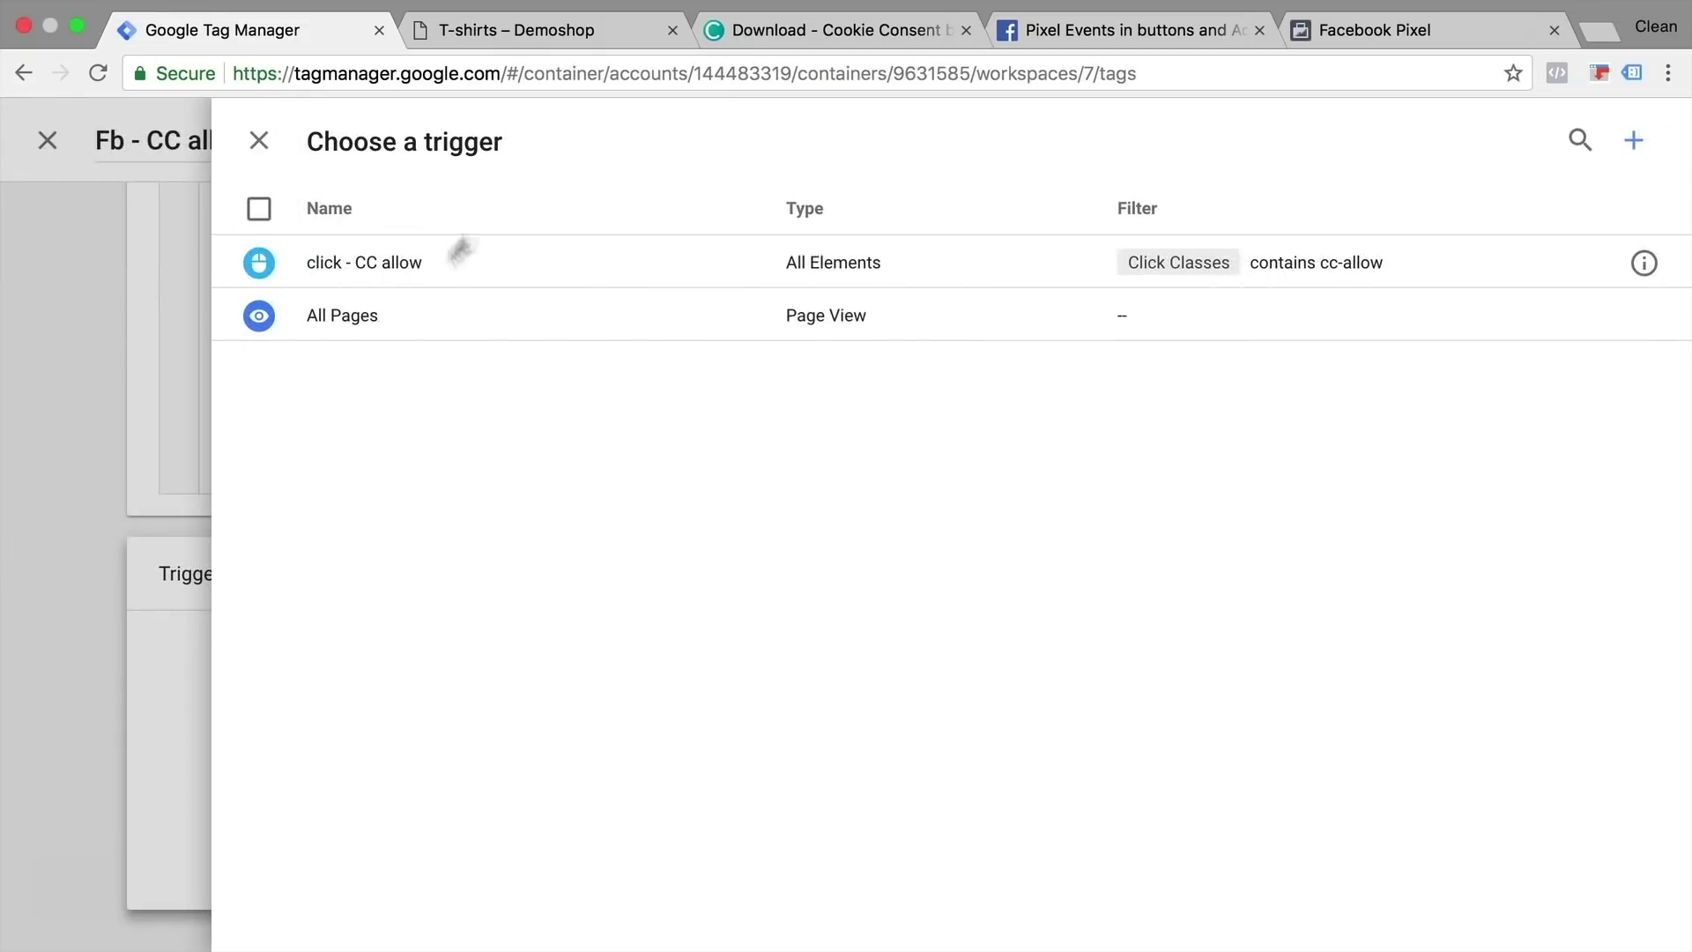
click(392, 275)
click(1546, 161)
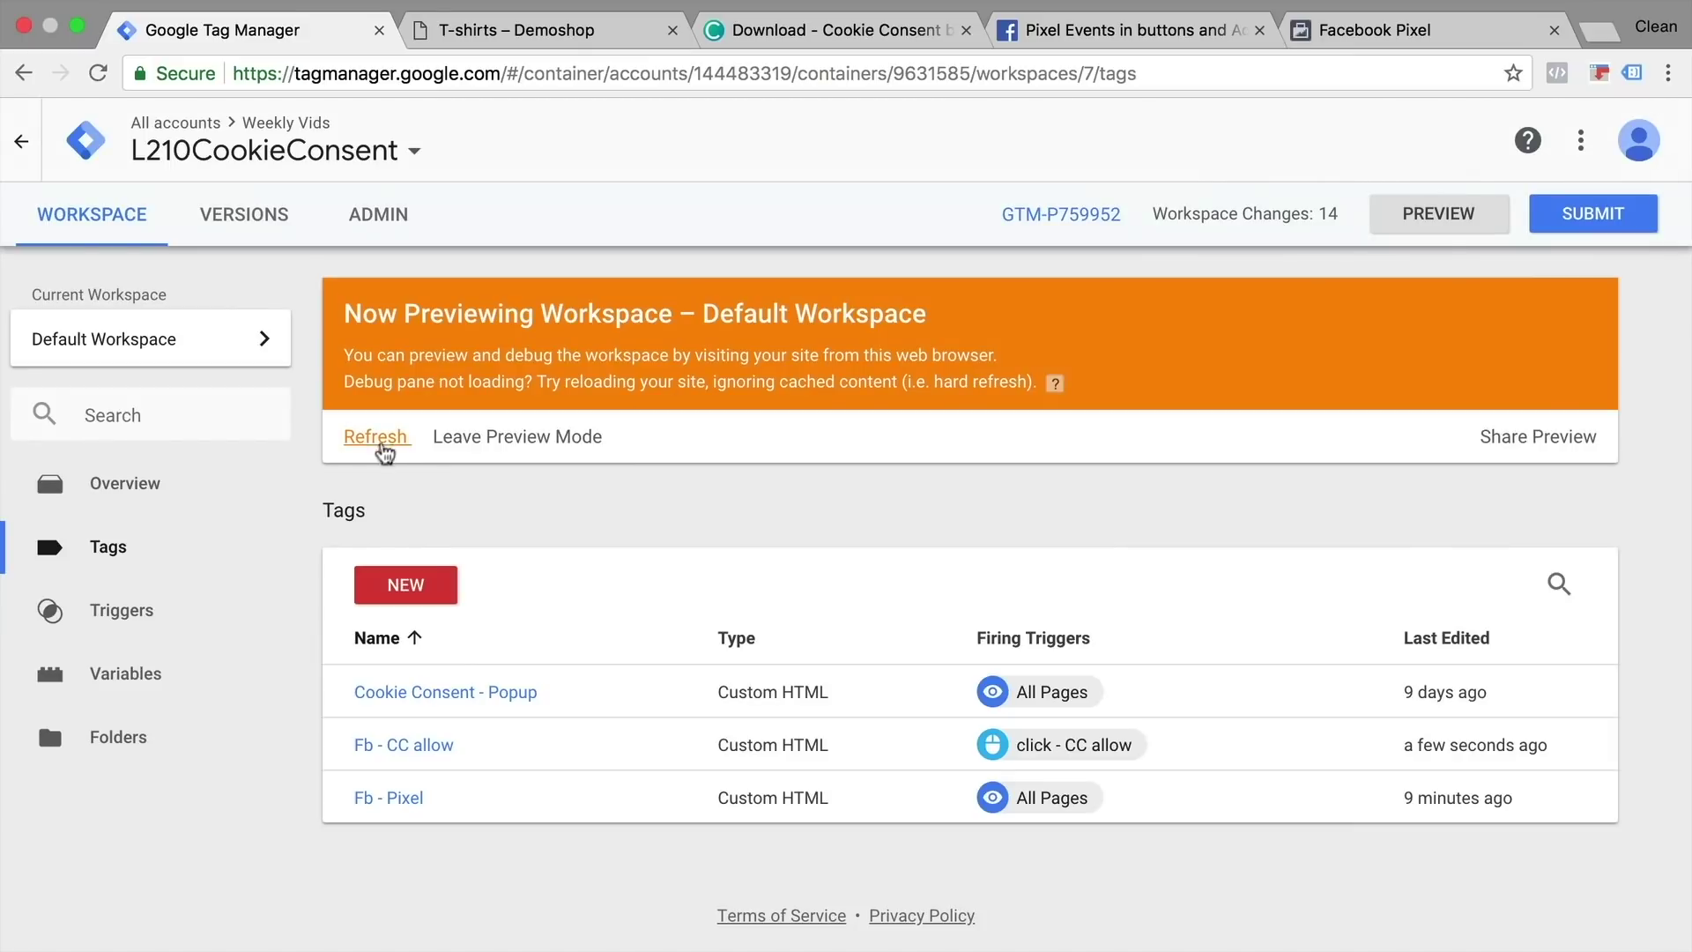
- Refresh the workspace's preview mode and reload the Demoshop T-shirts page
click(381, 442)
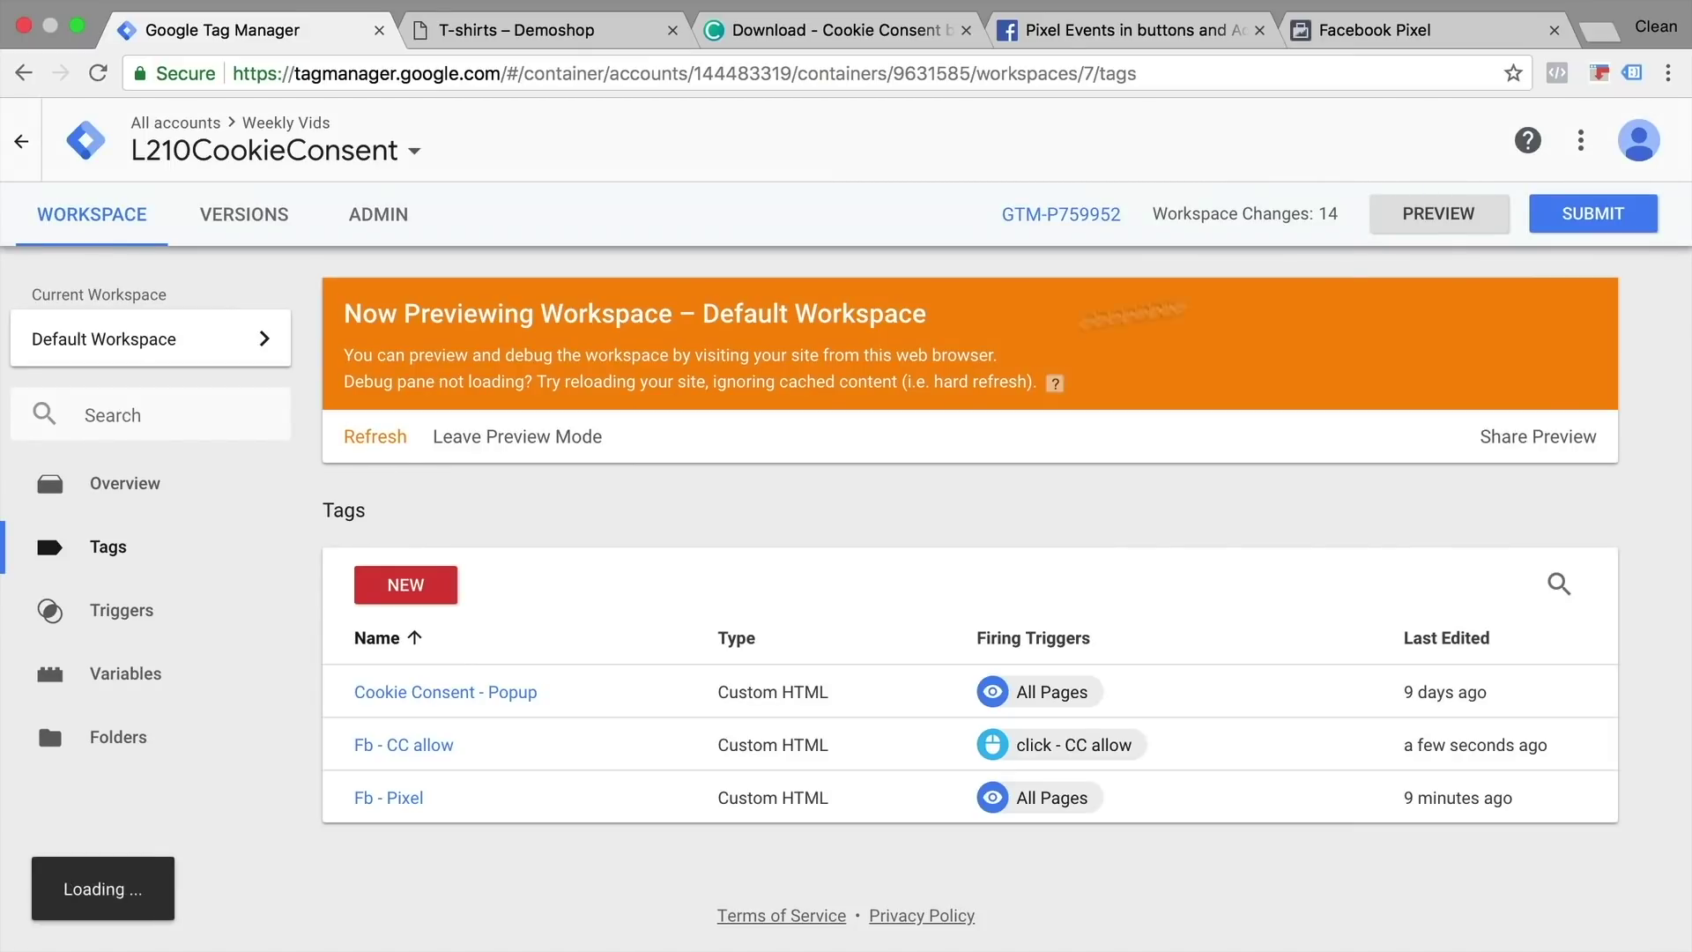
click(525, 32)
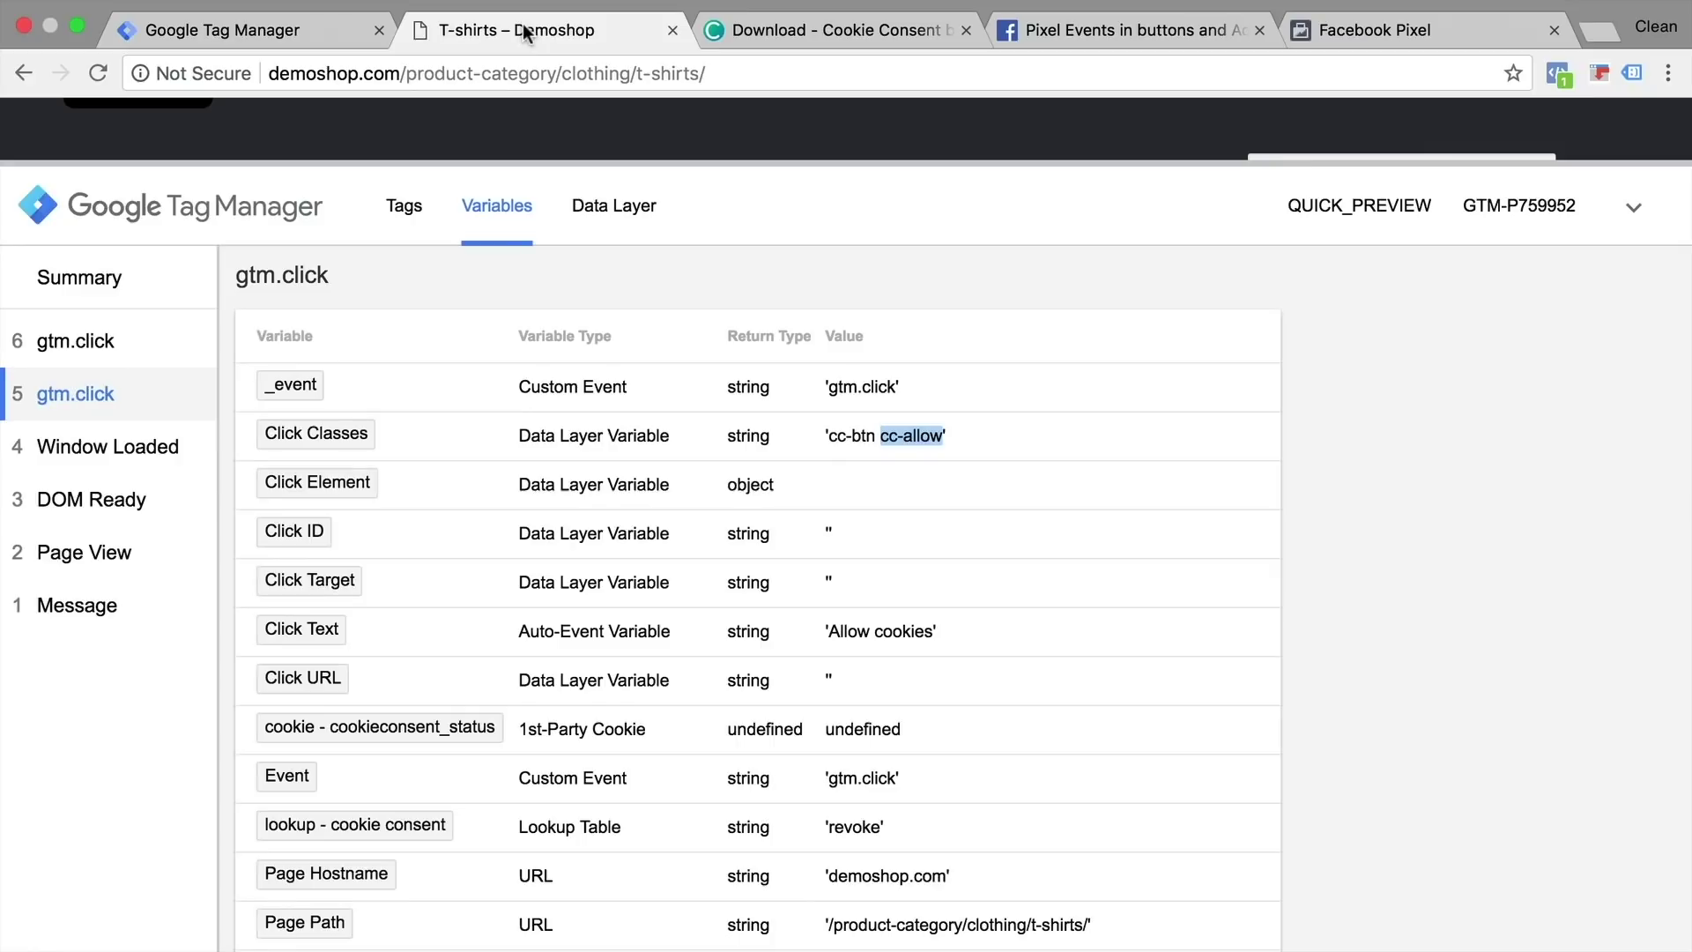
key(super+r)
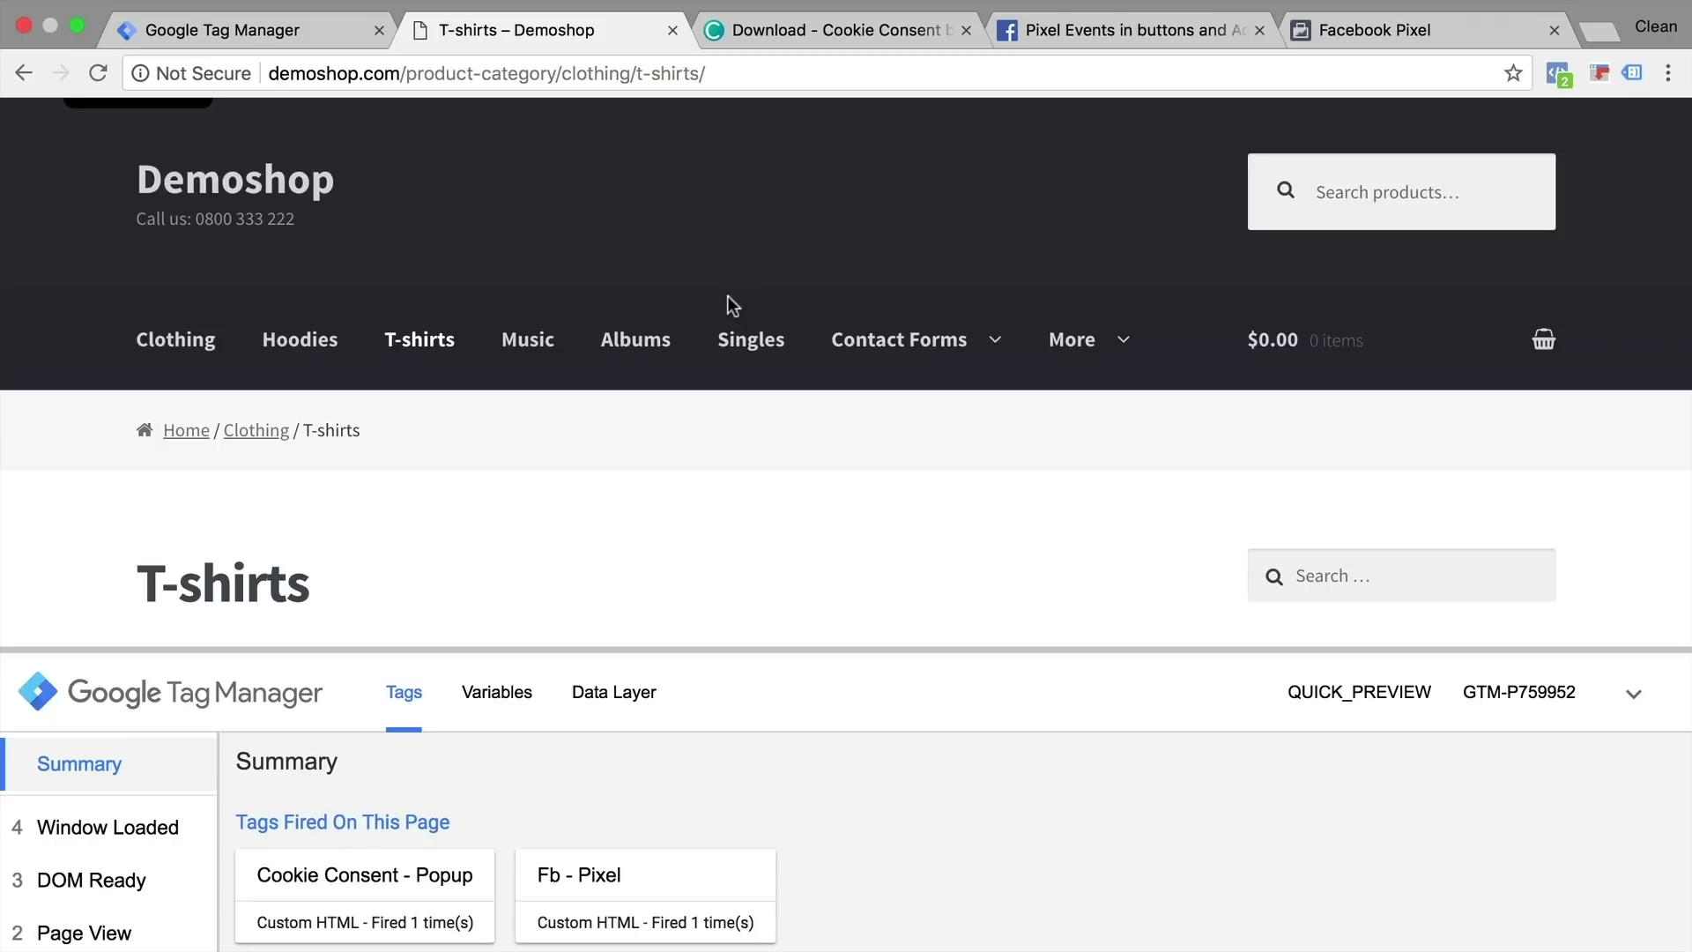
- Delete the cookieconsent_status cookie for demoshop.com in the developer tools, close them, and reload the page
key(super+alt+j)
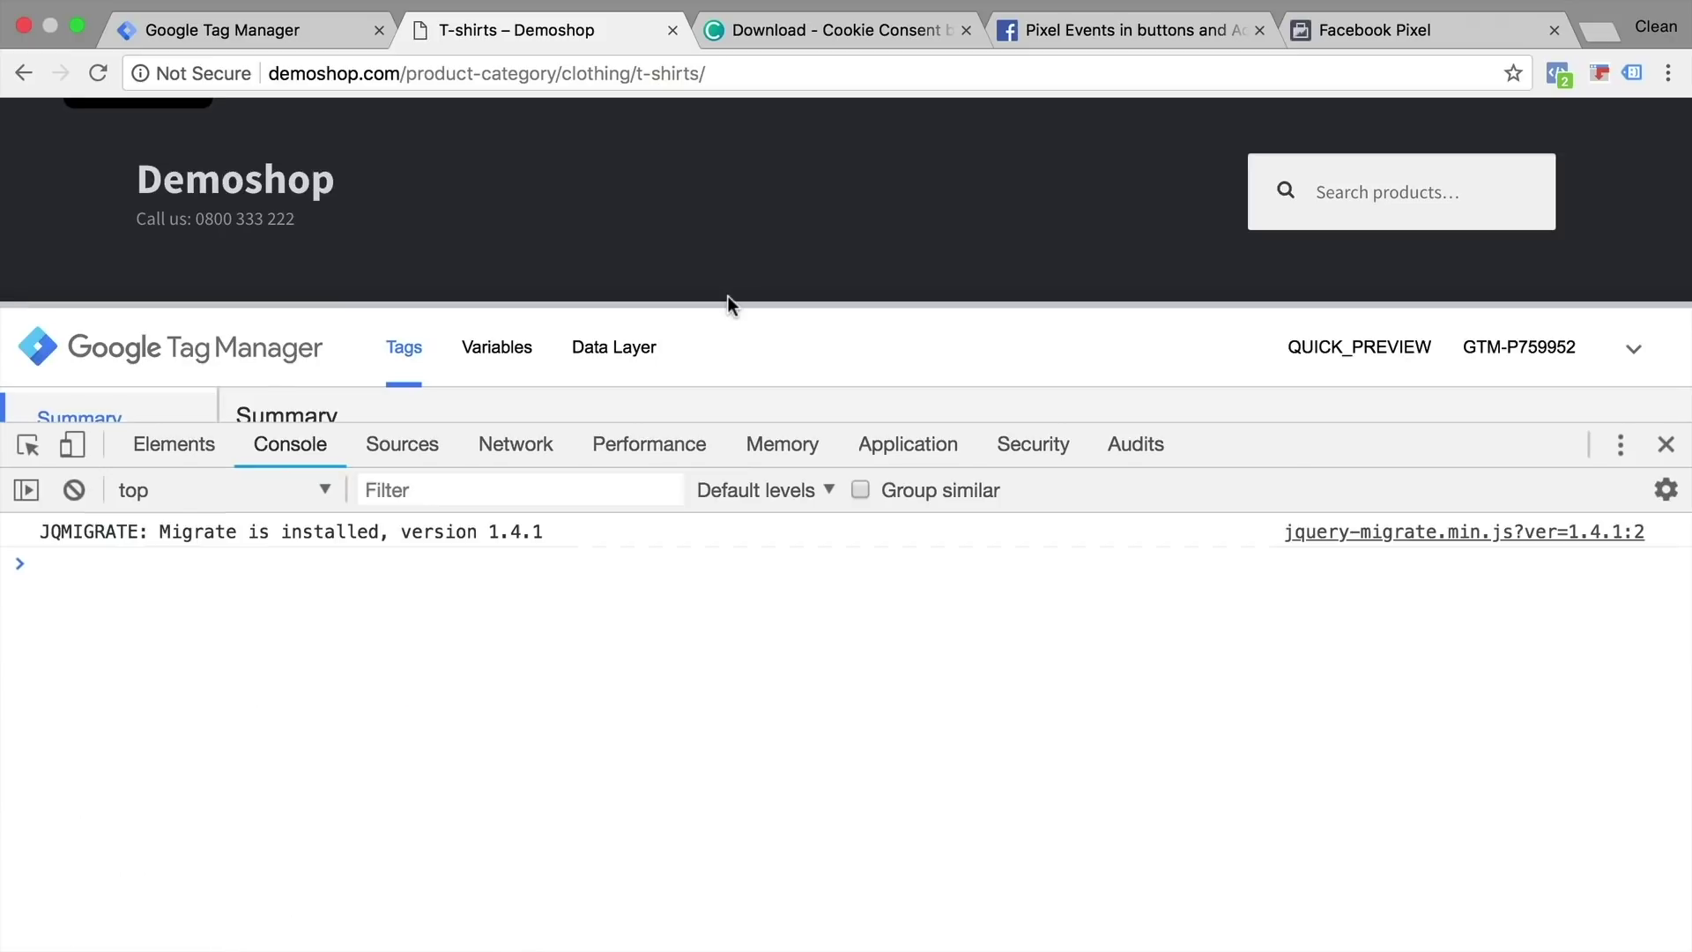
click(903, 448)
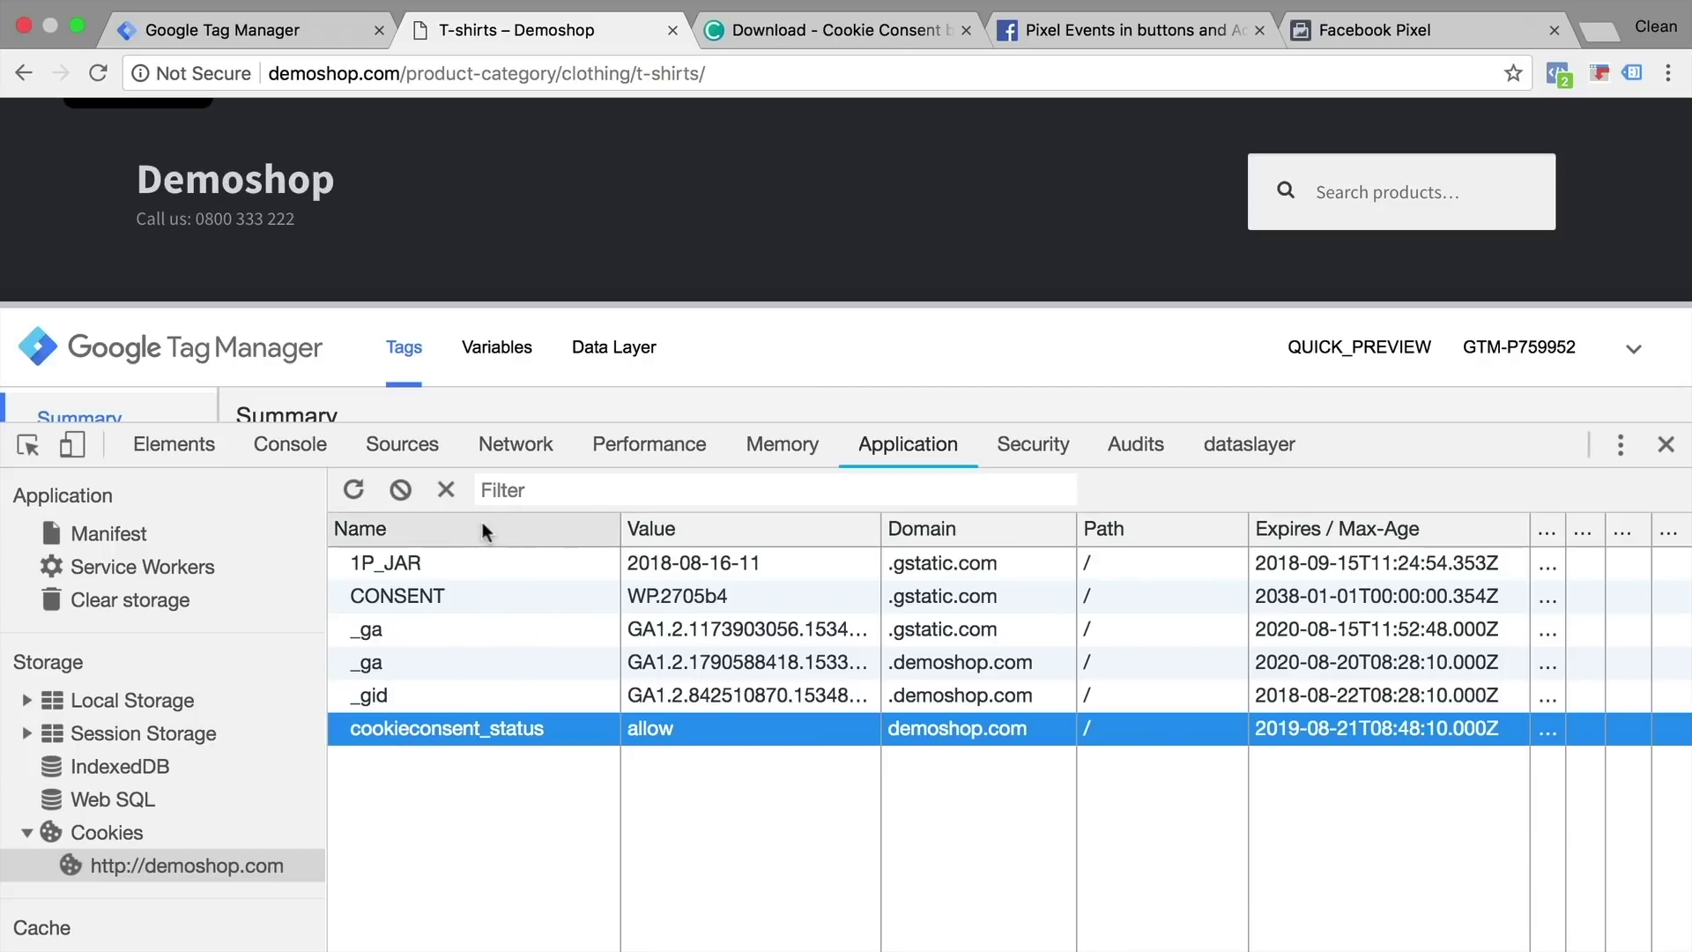
click(447, 491)
click(1665, 446)
key(super+r)
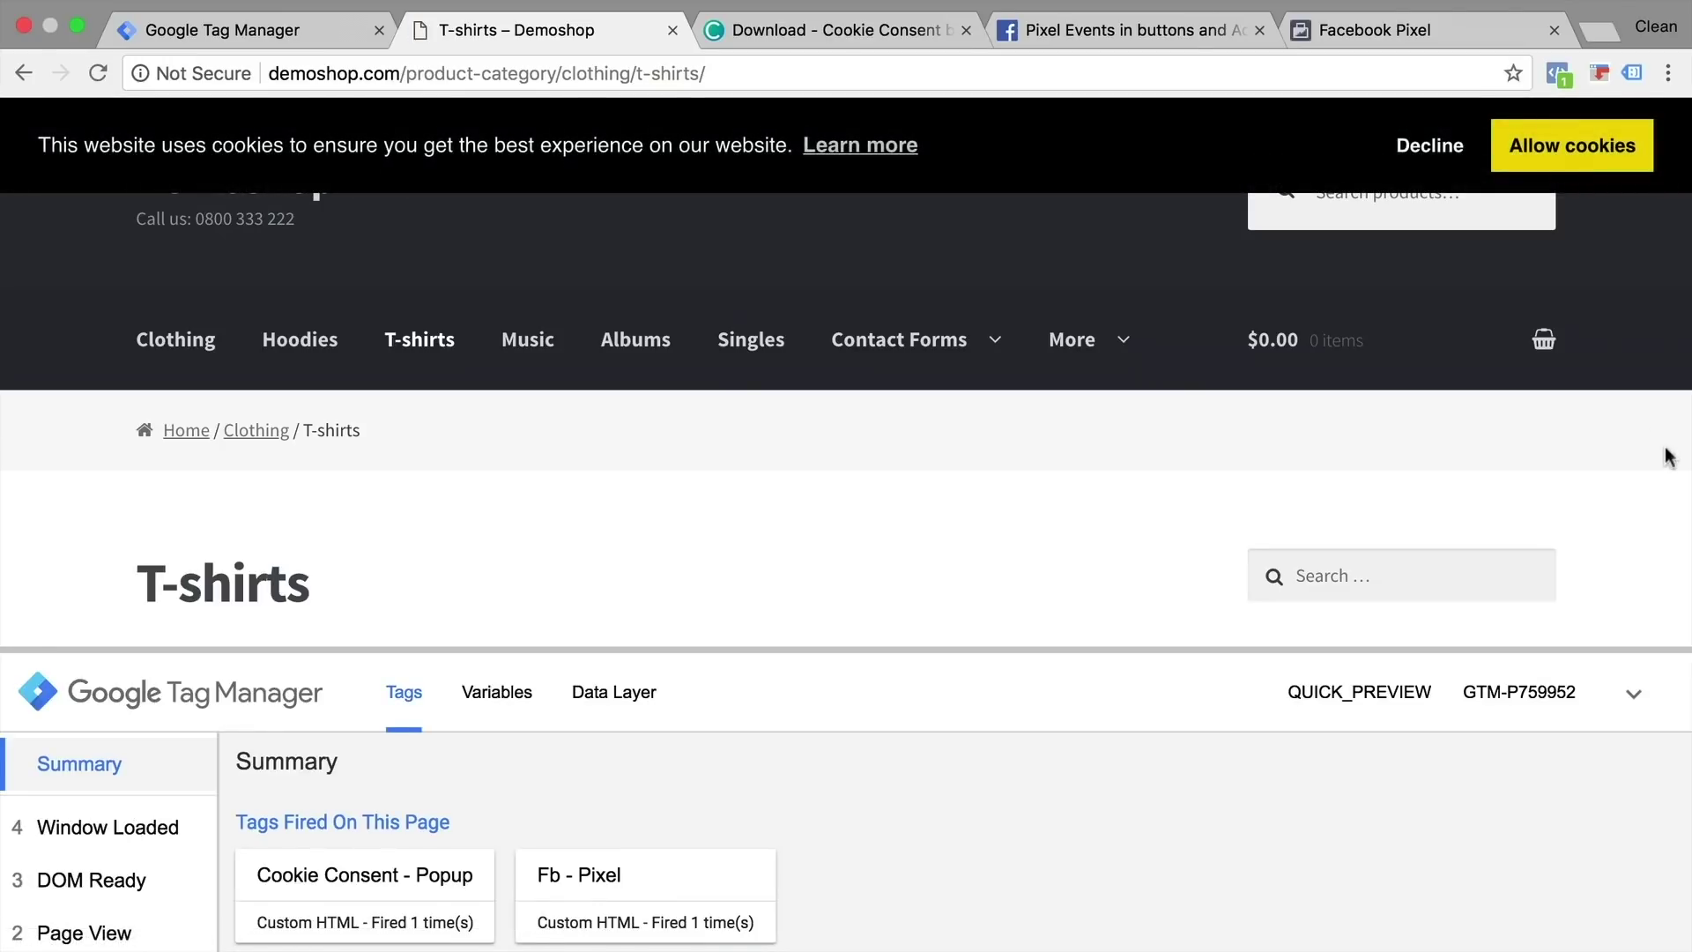
- Check the PageView event in Facebook Pixel Helper before consent, and allow cookies in the consent banner
click(1554, 76)
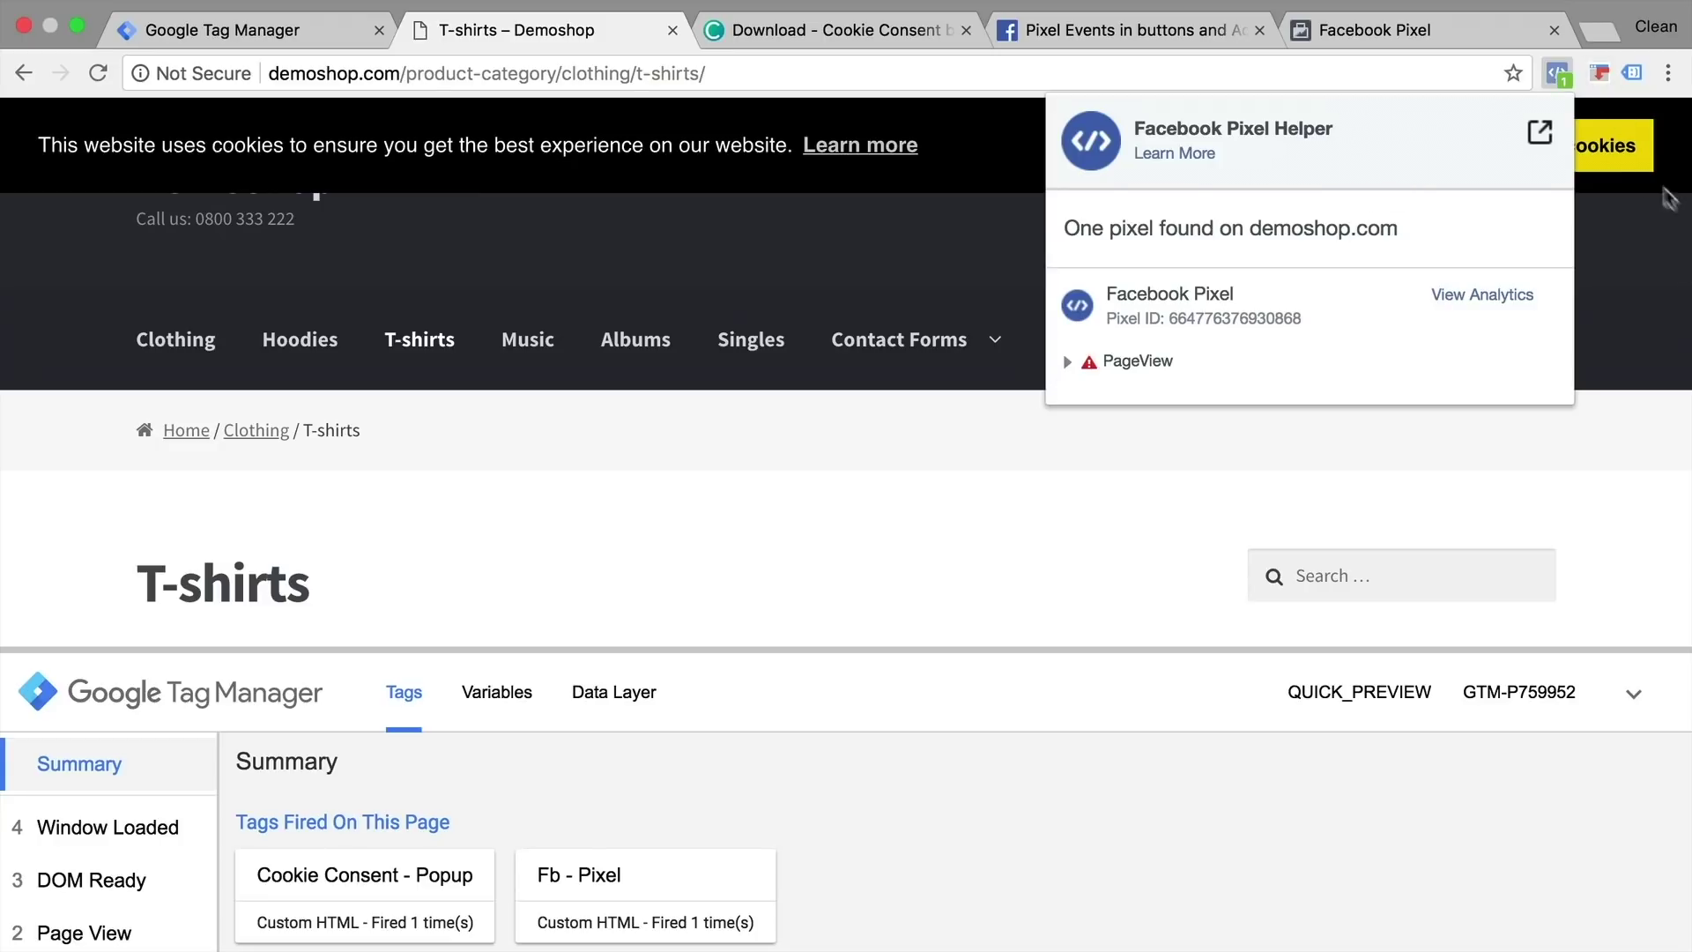
click(1635, 178)
click(1547, 150)
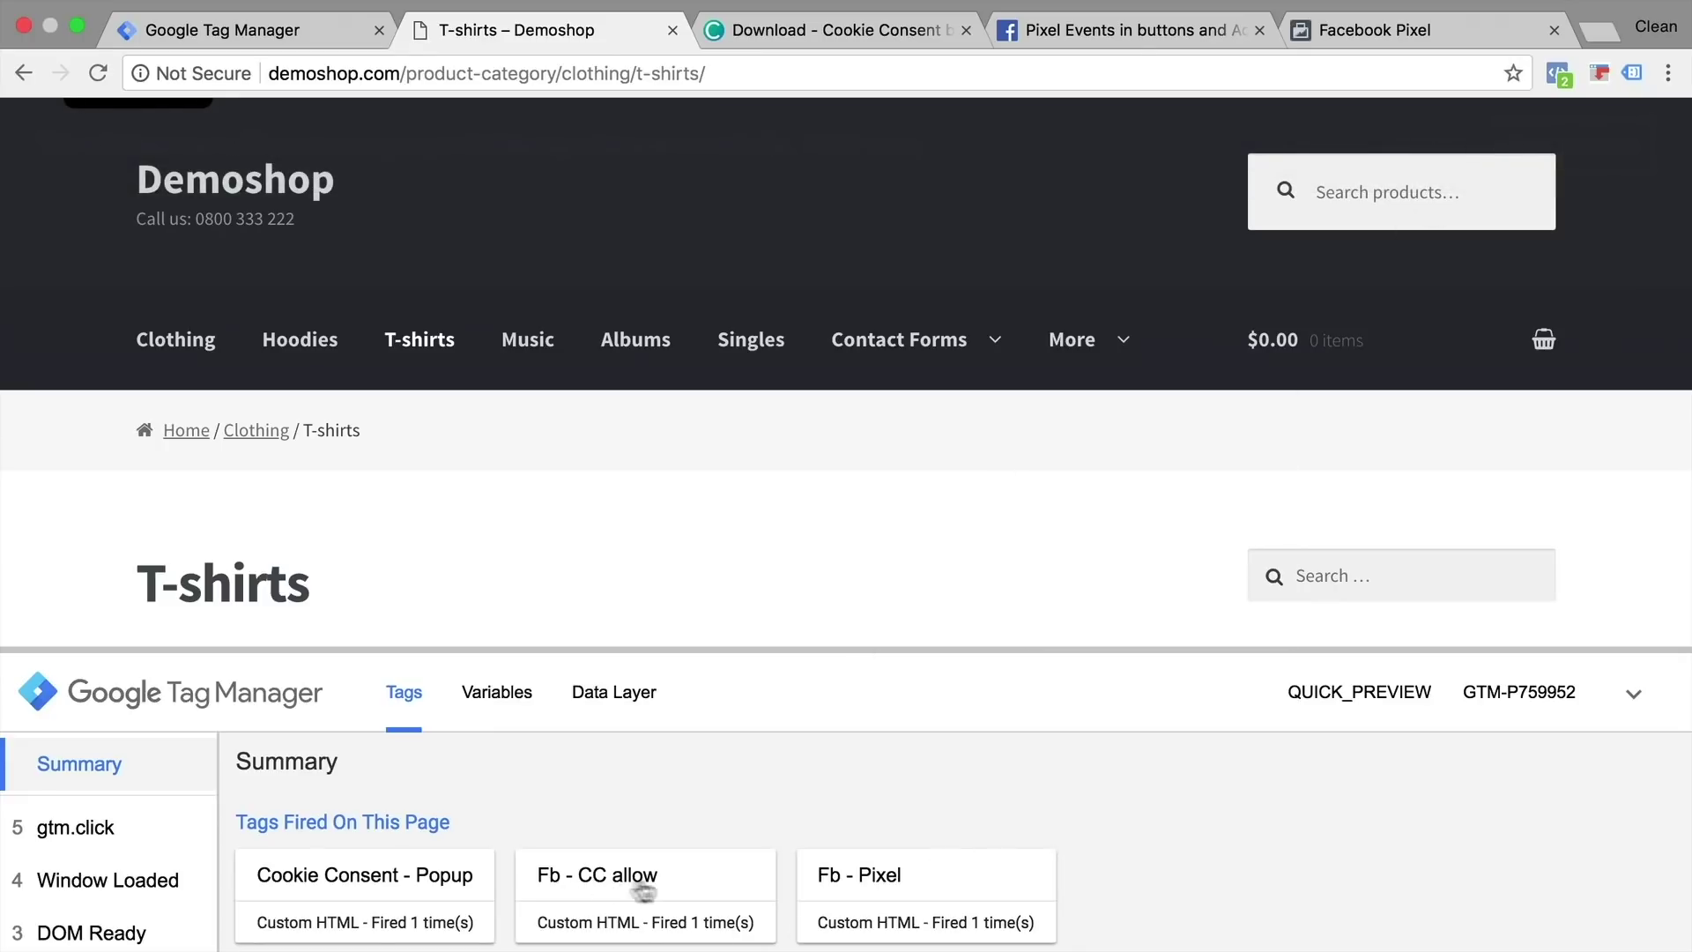
- Check the pixel events in Facebook Pixel Helper on the T-shirts page after consent and on the Music page
click(1554, 76)
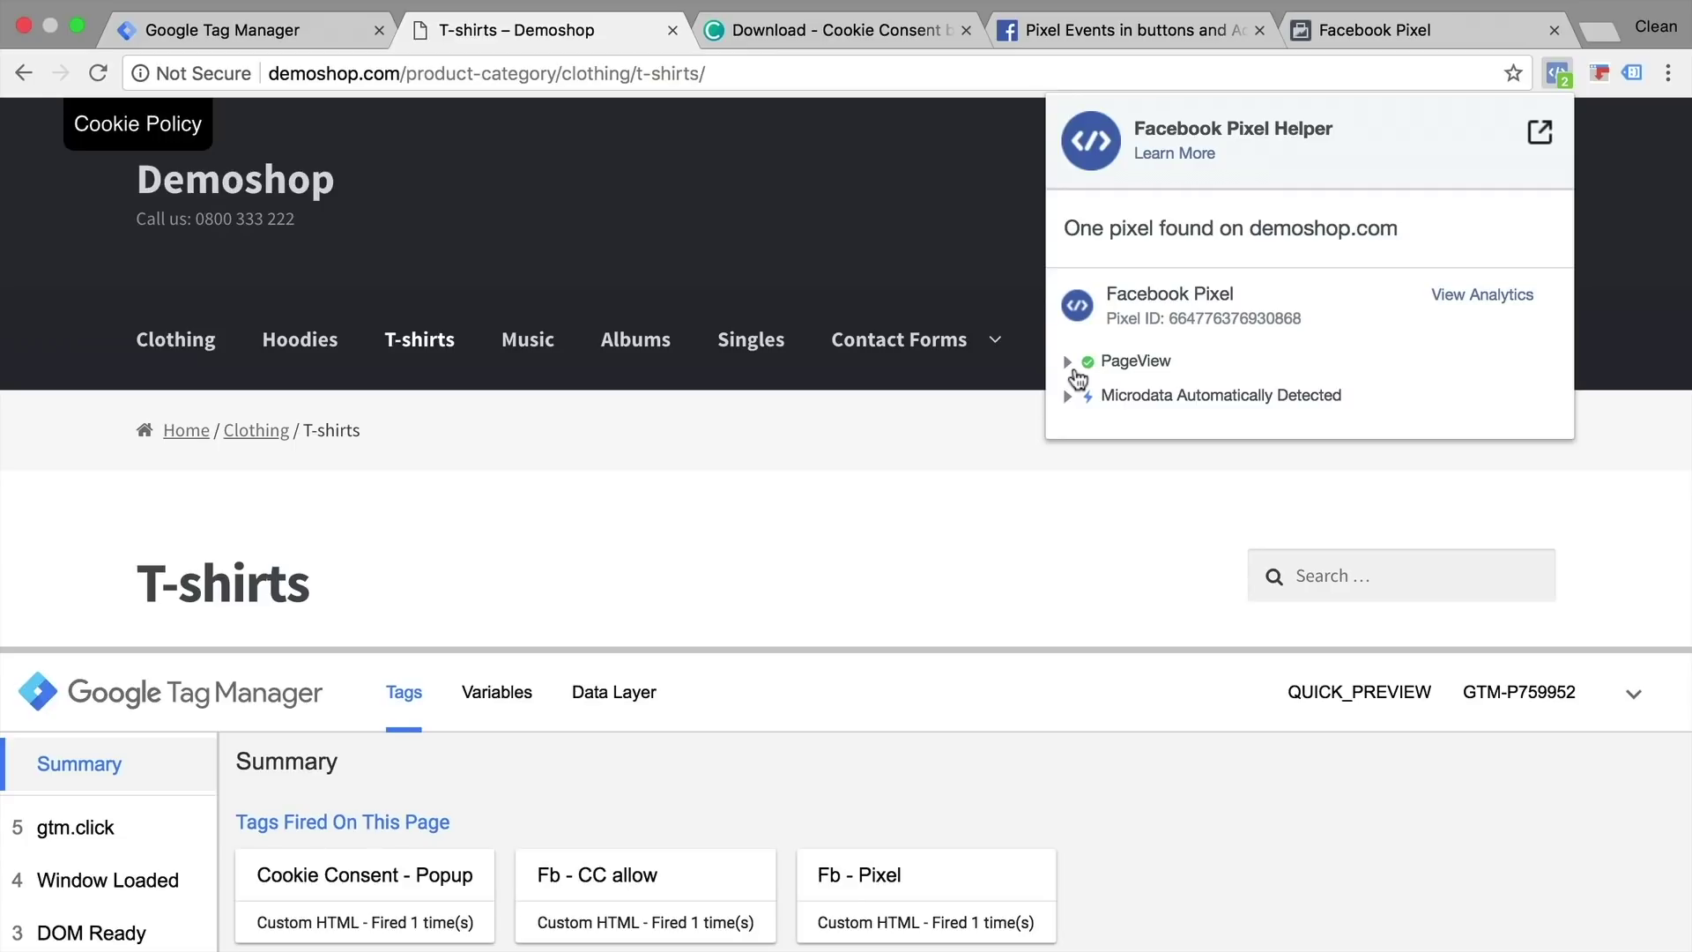
key(Escape)
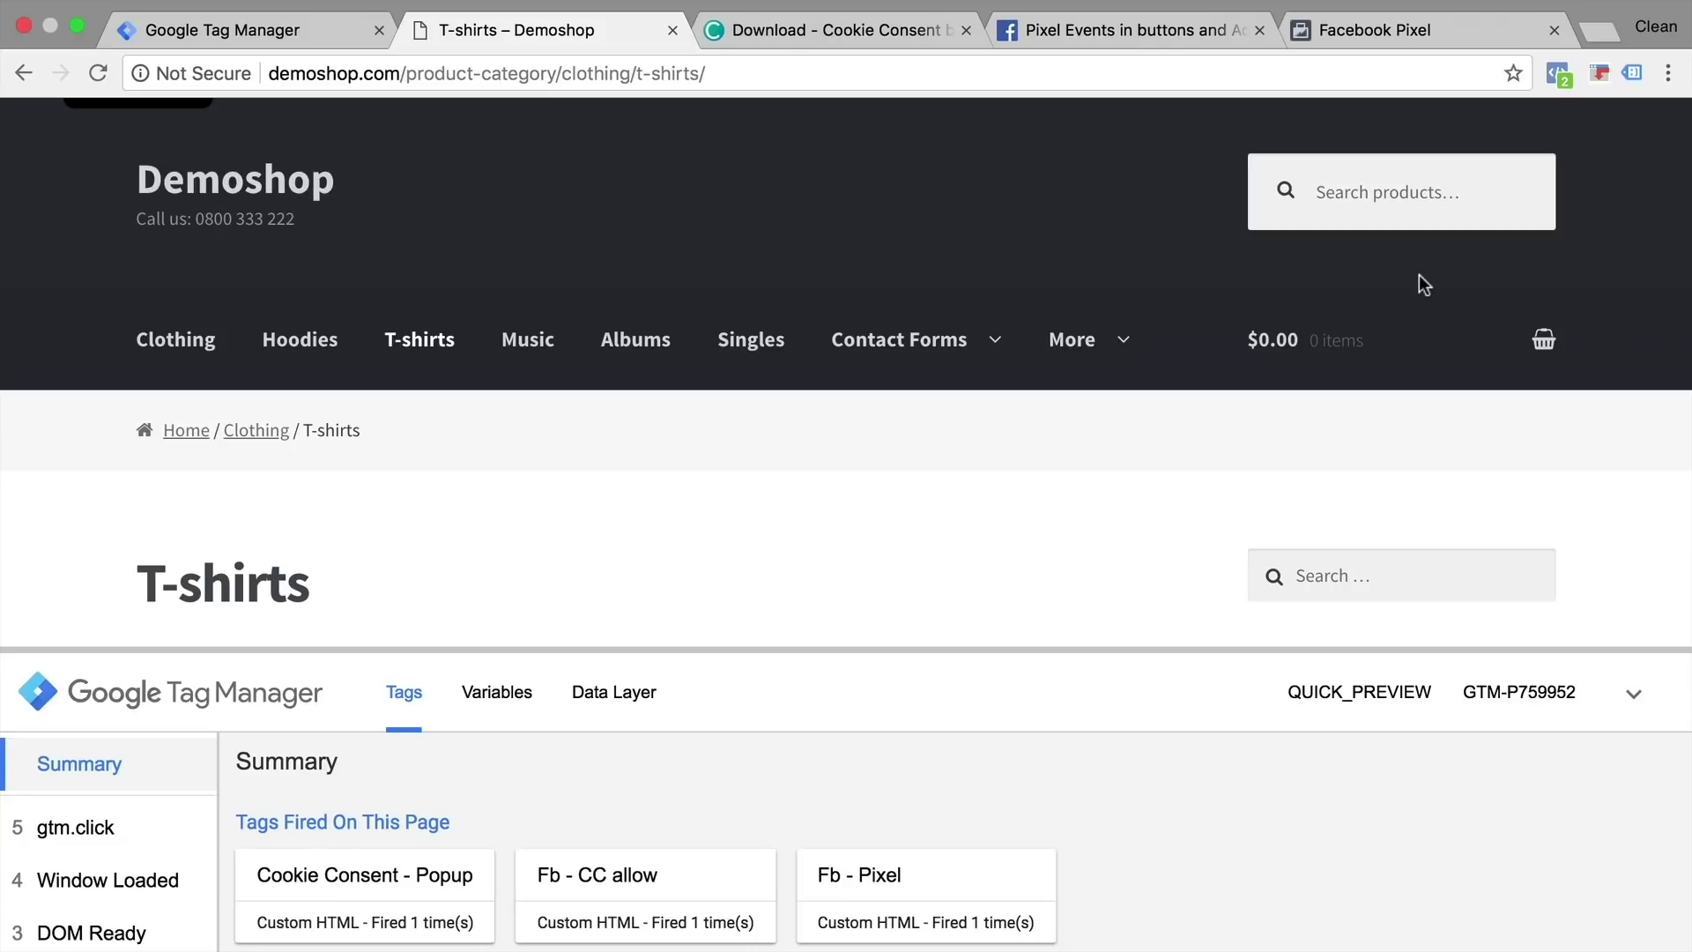
click(521, 349)
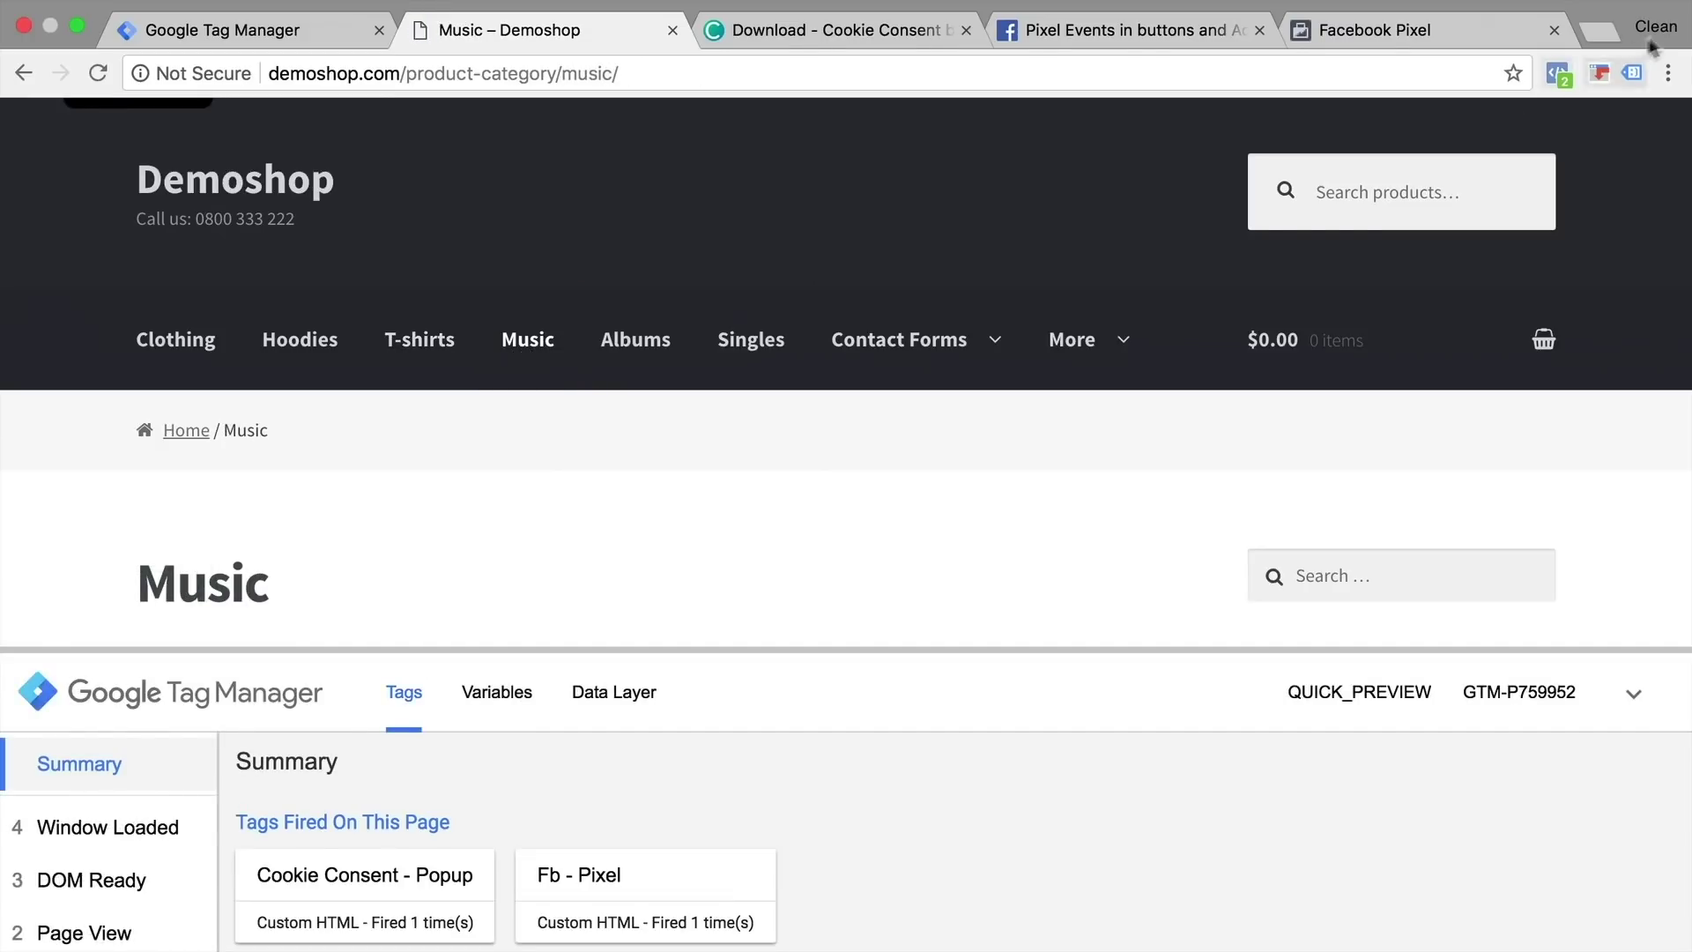
click(1557, 73)
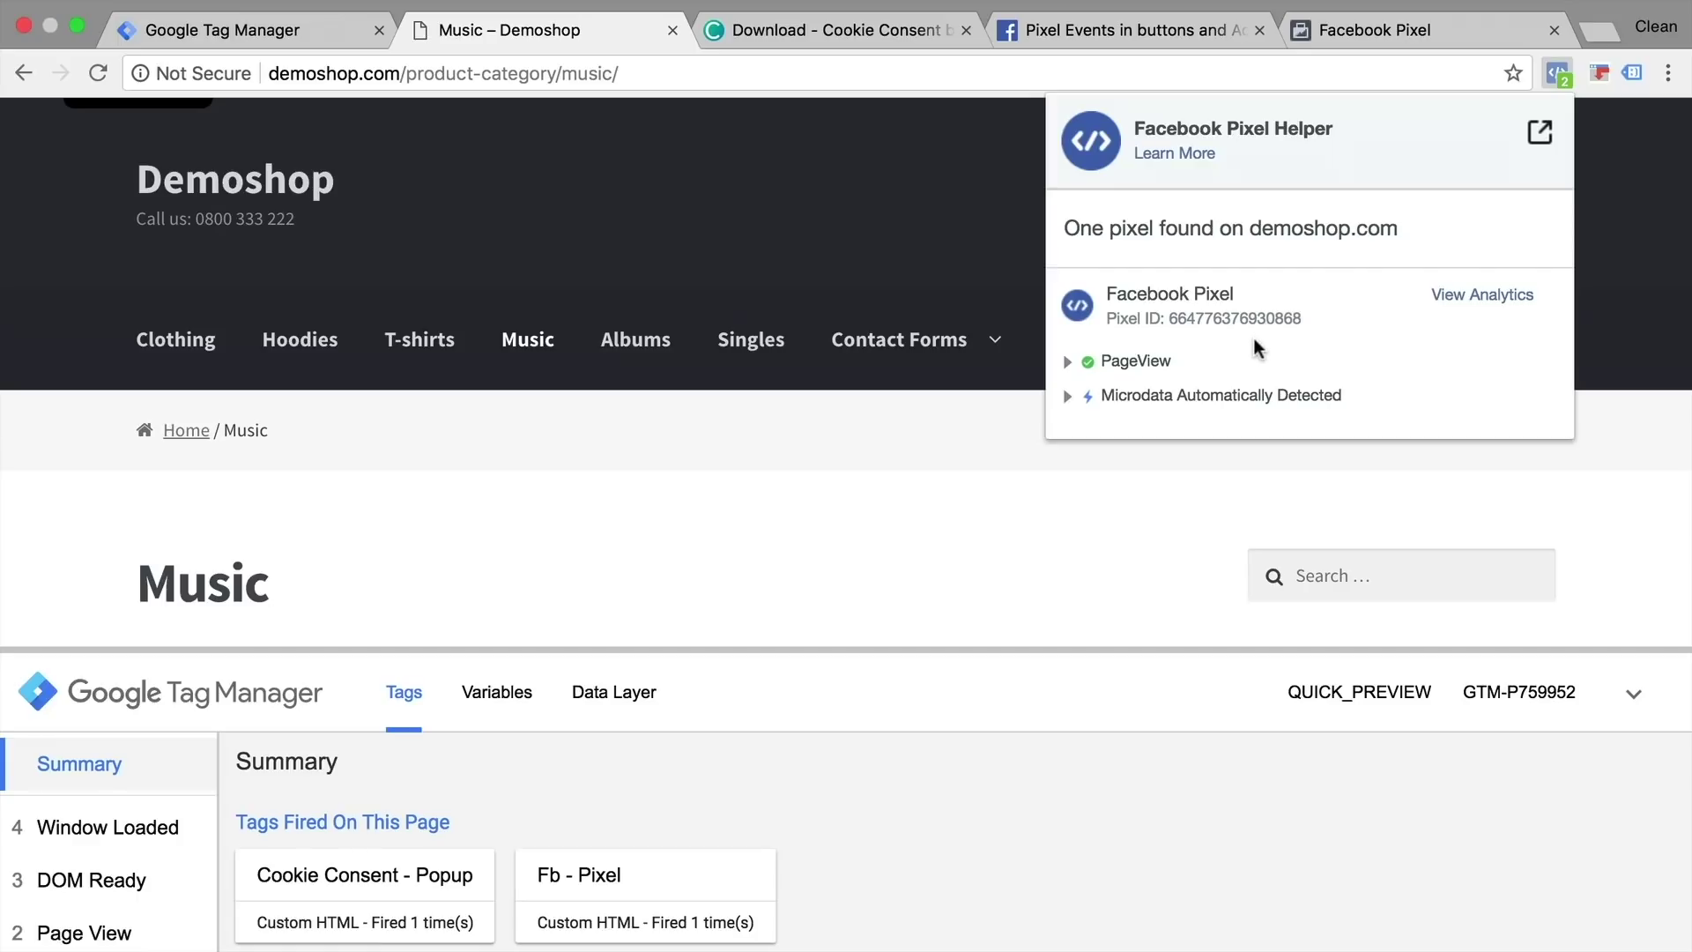